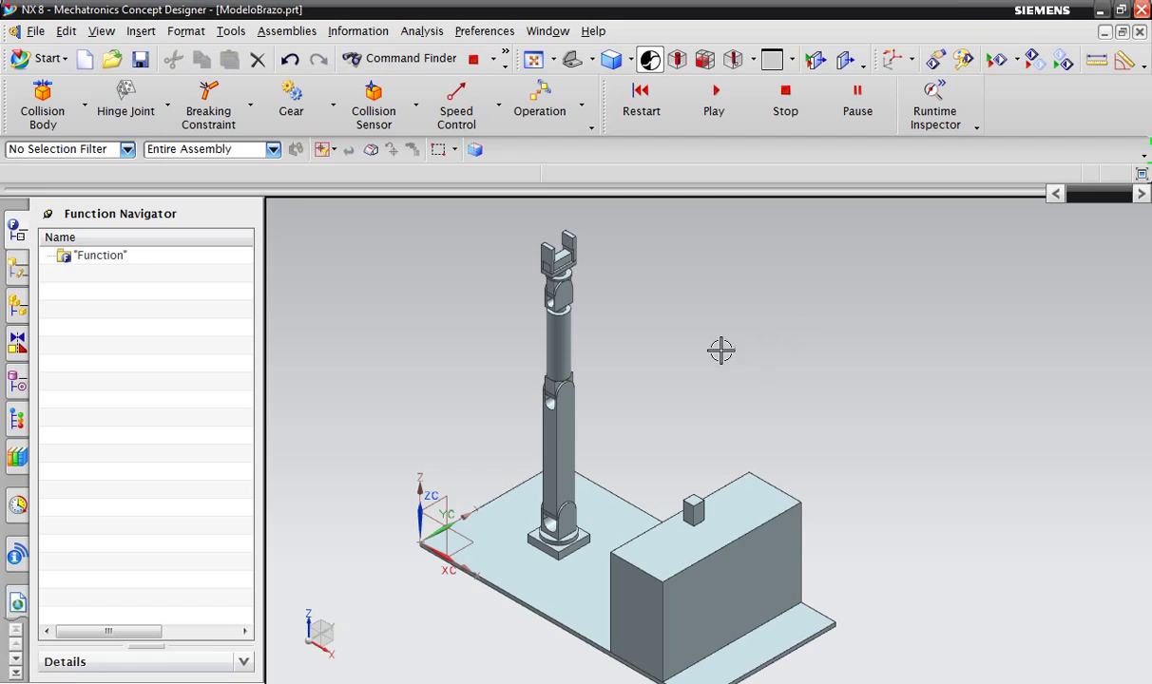
# - Run the arm motion simulation, then stop it and reset the arm
pyautogui.scroll(-2, 645, 378)
pyautogui.scroll(2, 635, 375)
pyautogui.scroll(-2, 640, 380)
pyautogui.scroll(1, 532, 385)
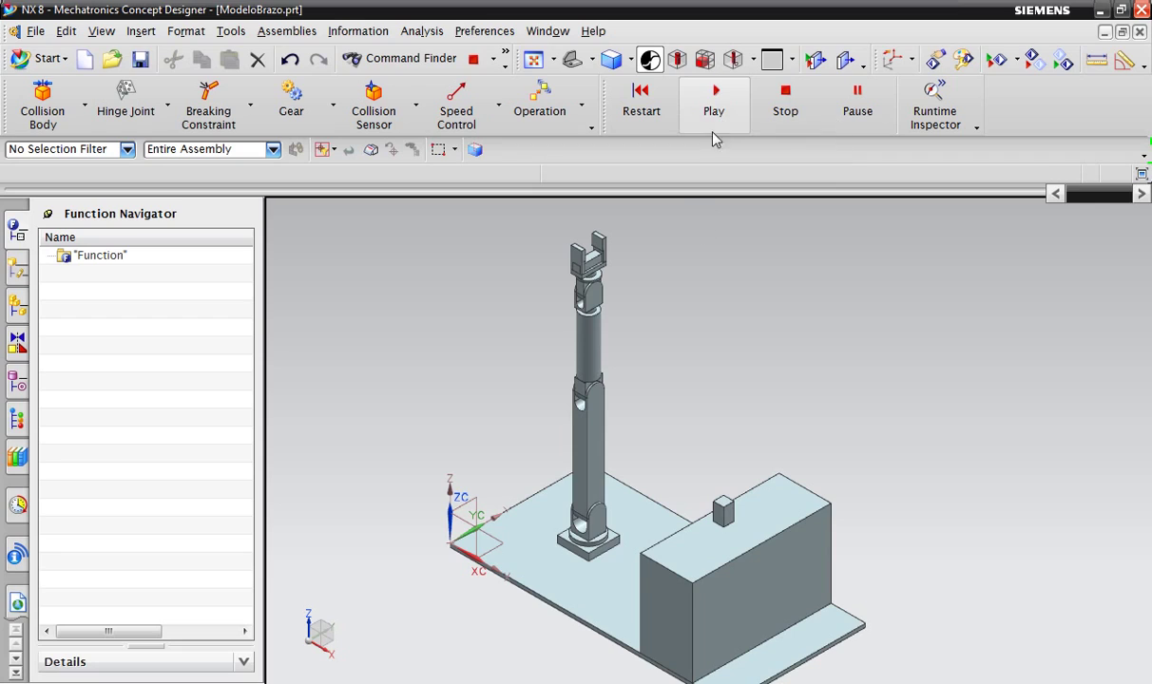
pyautogui.click(715, 121)
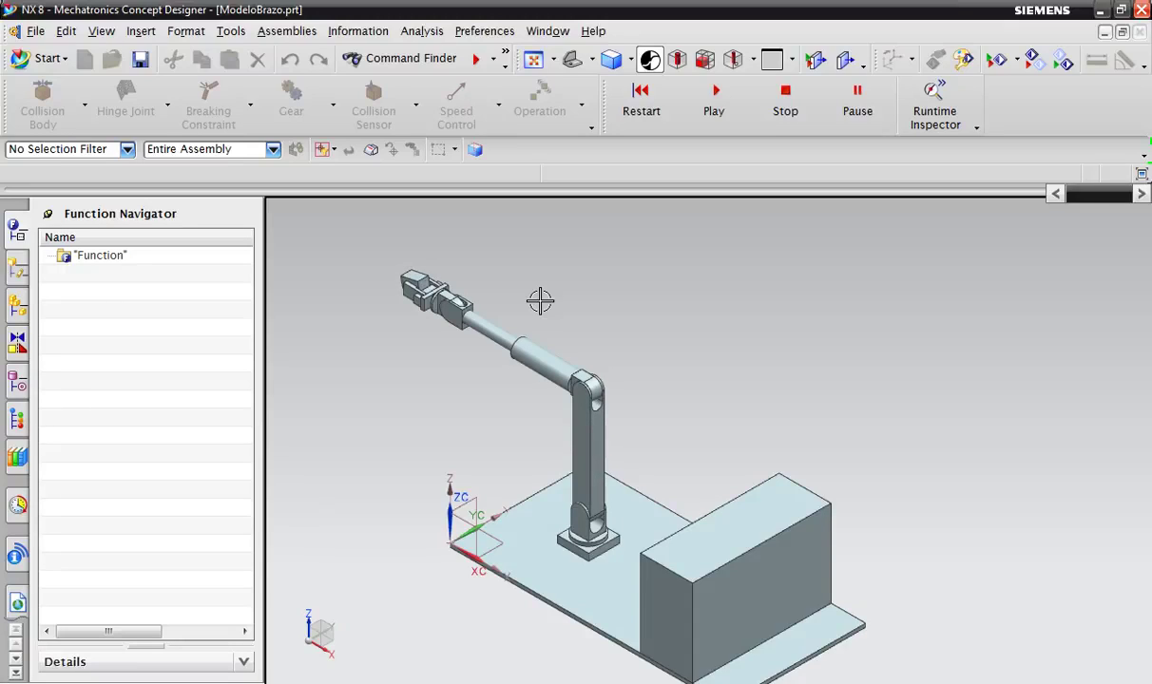
pyautogui.click(785, 100)
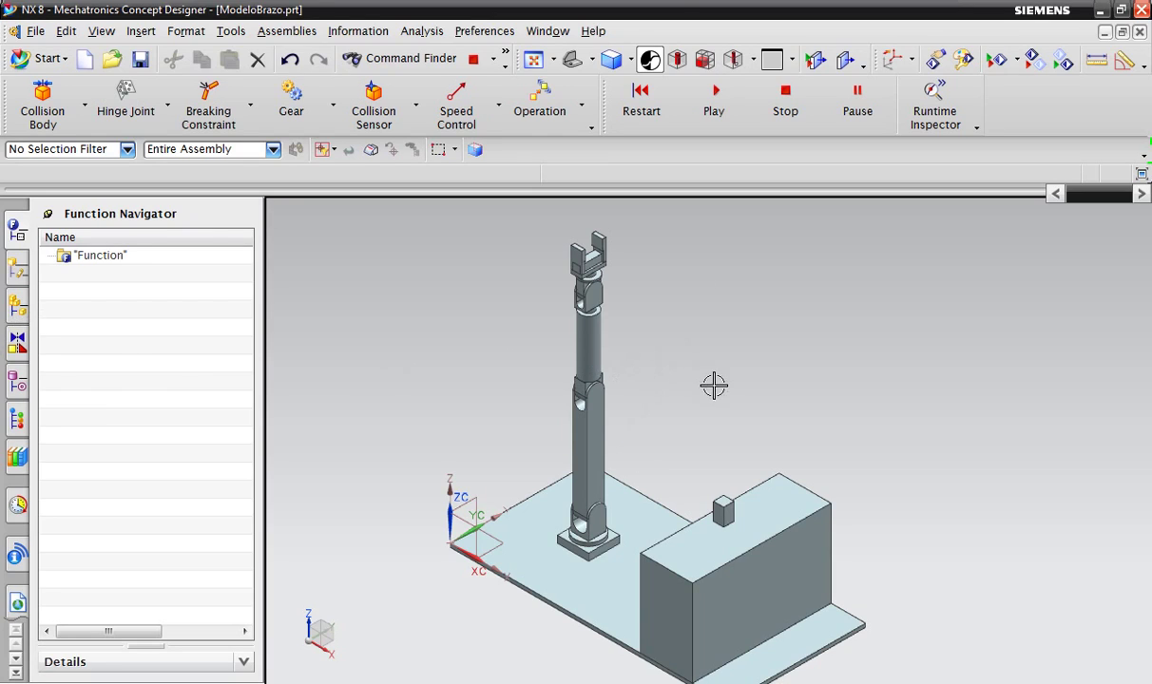
# - In the Physics Navigator, multi-select Floor, the rigid bodies and the first collision bodies
pyautogui.click(21, 277)
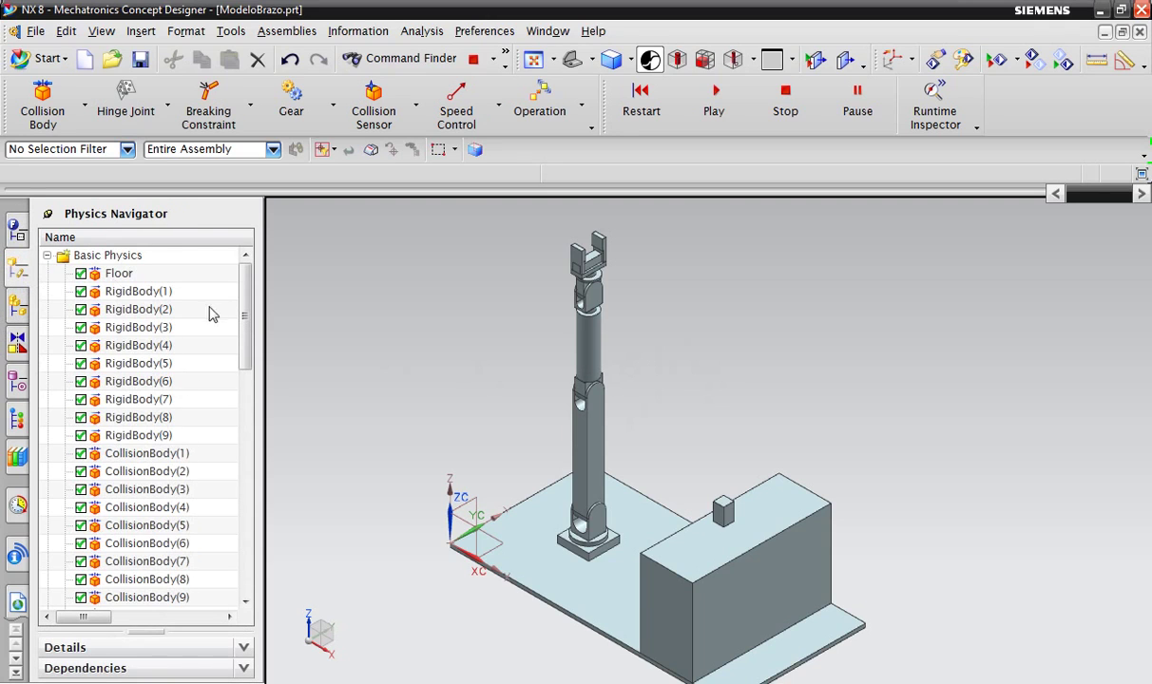
pyautogui.scroll(-3, 190, 319)
pyautogui.scroll(2, 198, 371)
pyautogui.scroll(1, 209, 309)
pyautogui.scroll(-15, 171, 390)
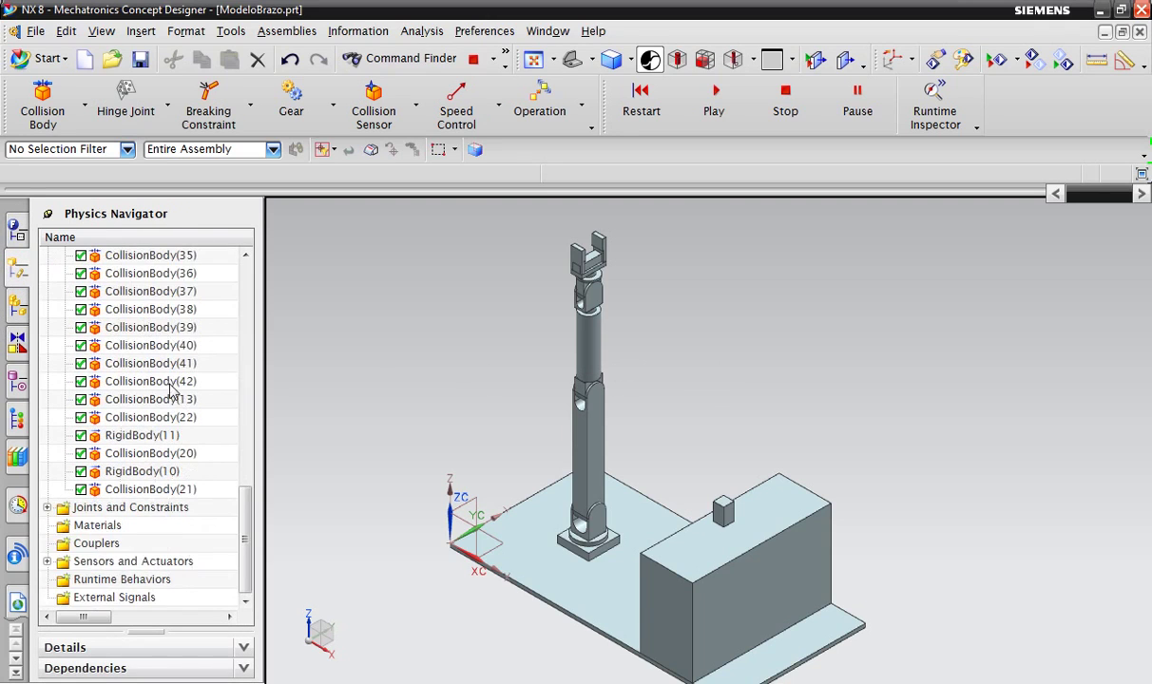
pyautogui.scroll(8, 171, 389)
pyautogui.scroll(7, 173, 404)
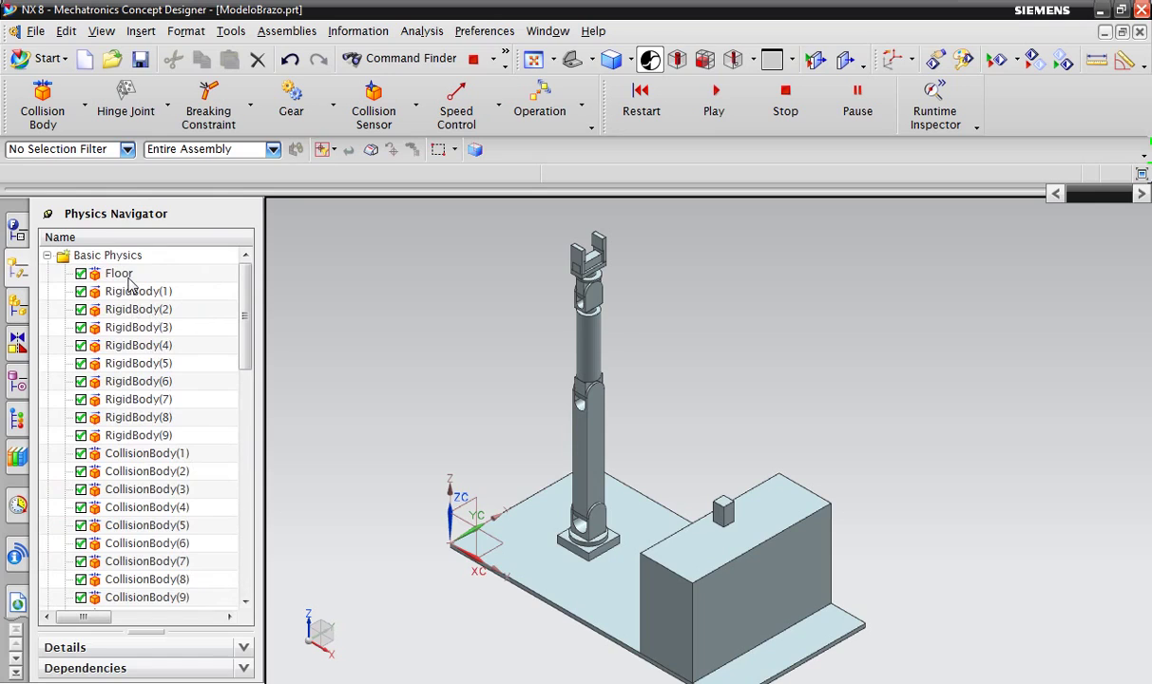
pyautogui.click(119, 274)
pyautogui.keyDown('ctrl'); pyautogui.click(138, 291); pyautogui.keyUp('ctrl')
pyautogui.keyDown('ctrl'); pyautogui.click(137, 309); pyautogui.keyUp('ctrl')
pyautogui.keyDown('ctrl'); pyautogui.click(138, 327); pyautogui.keyUp('ctrl')
pyautogui.keyDown('ctrl'); pyautogui.click(137, 363); pyautogui.keyUp('ctrl')
pyautogui.keyDown('ctrl'); pyautogui.click(171, 418); pyautogui.keyUp('ctrl')
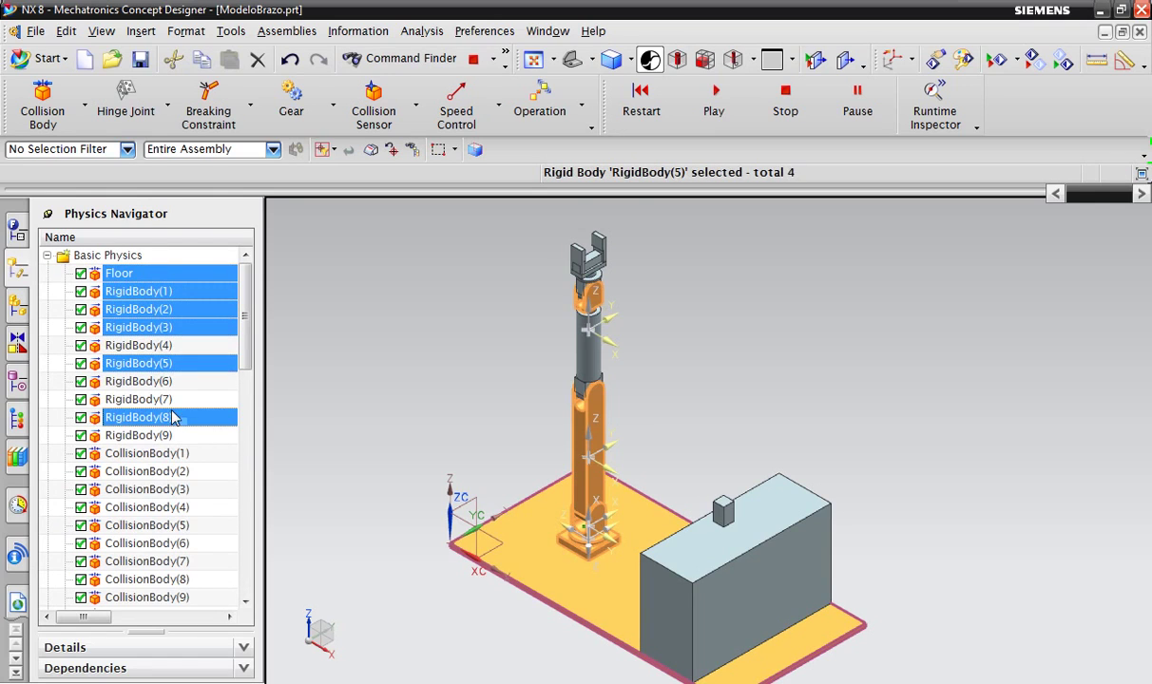
pyautogui.keyDown('ctrl'); pyautogui.click(148, 488); pyautogui.keyUp('ctrl')
pyautogui.keyDown('ctrl'); pyautogui.click(152, 543); pyautogui.keyUp('ctrl')
pyautogui.scroll(-4, 154, 544)
pyautogui.scroll(-2, 159, 528)
pyautogui.scroll(-7, 167, 537)
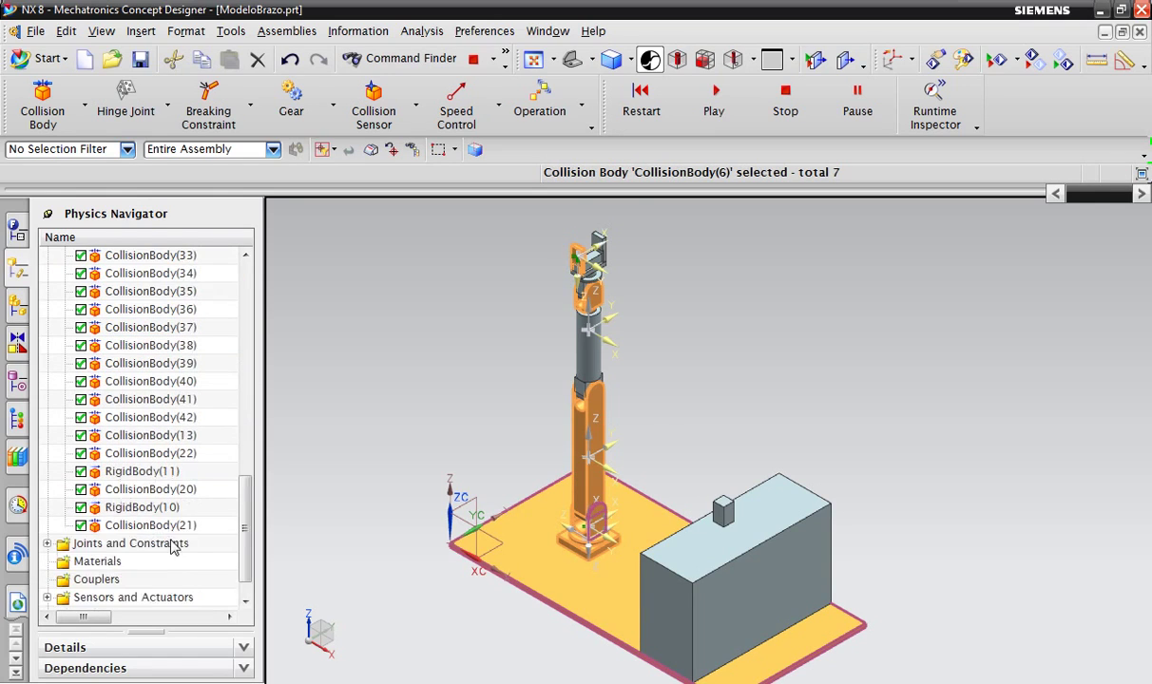
pyautogui.scroll(-2, 174, 547)
pyautogui.keyDown('ctrl'); pyautogui.click(152, 488); pyautogui.keyUp('ctrl')
pyautogui.keyDown('ctrl'); pyautogui.click(148, 471); pyautogui.keyUp('ctrl')
pyautogui.keyDown('ctrl'); pyautogui.click(147, 453); pyautogui.keyUp('ctrl')
pyautogui.keyDown('ctrl'); pyautogui.click(147, 435); pyautogui.keyUp('ctrl')
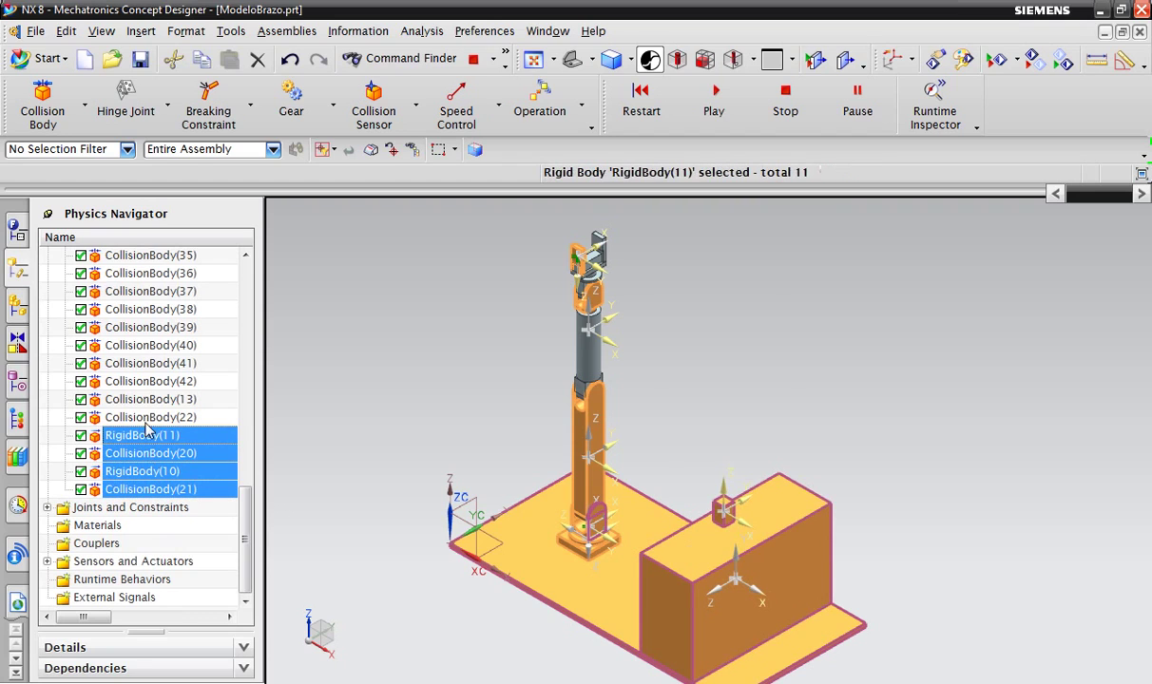
pyautogui.keyDown('ctrl'); pyautogui.click(148, 417); pyautogui.keyUp('ctrl')
pyautogui.keyDown('ctrl'); pyautogui.click(147, 399); pyautogui.keyUp('ctrl')
pyautogui.keyDown('ctrl'); pyautogui.click(147, 381); pyautogui.keyUp('ctrl')
pyautogui.keyDown('ctrl'); pyautogui.click(147, 363); pyautogui.keyUp('ctrl')
pyautogui.keyDown('ctrl'); pyautogui.click(147, 344); pyautogui.keyUp('ctrl')
# - Add CollisionBody(14) through CollisionBody(39) to the selection and delete all selected bodies
pyautogui.scroll(3, 162, 366)
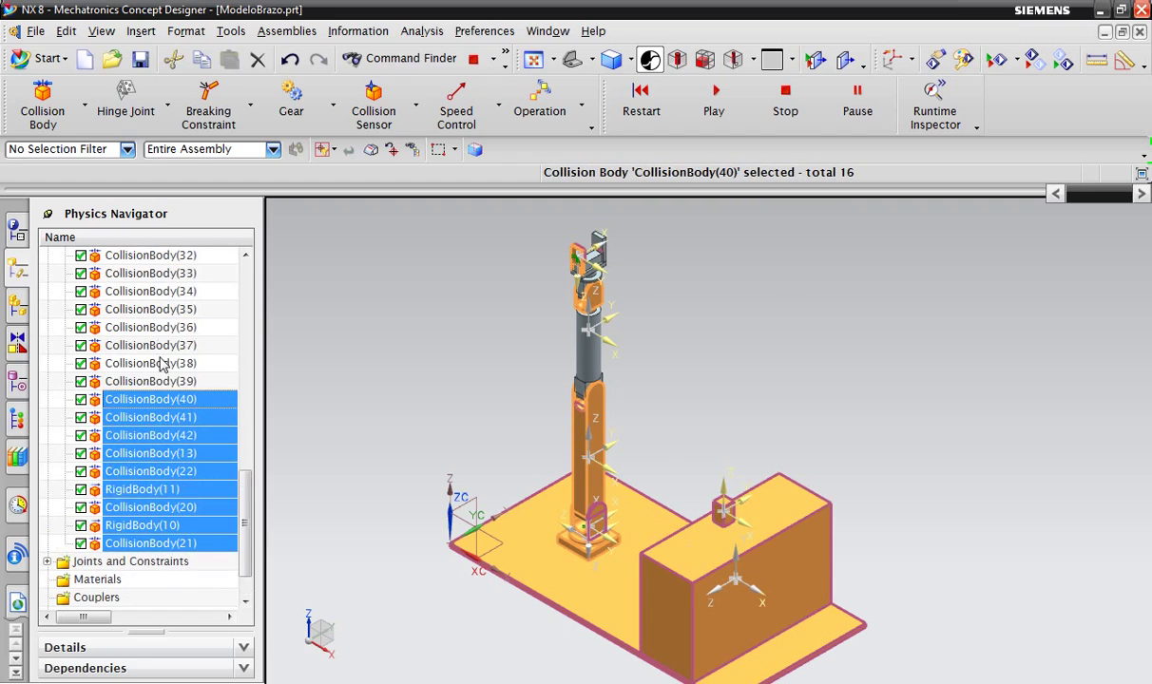
pyautogui.scroll(3, 162, 380)
pyautogui.keyDown('ctrl'); pyautogui.click(152, 489); pyautogui.keyUp('ctrl')
pyautogui.keyDown('ctrl'); pyautogui.click(152, 471); pyautogui.keyUp('ctrl')
pyautogui.keyDown('ctrl'); pyautogui.click(201, 454); pyautogui.keyUp('ctrl')
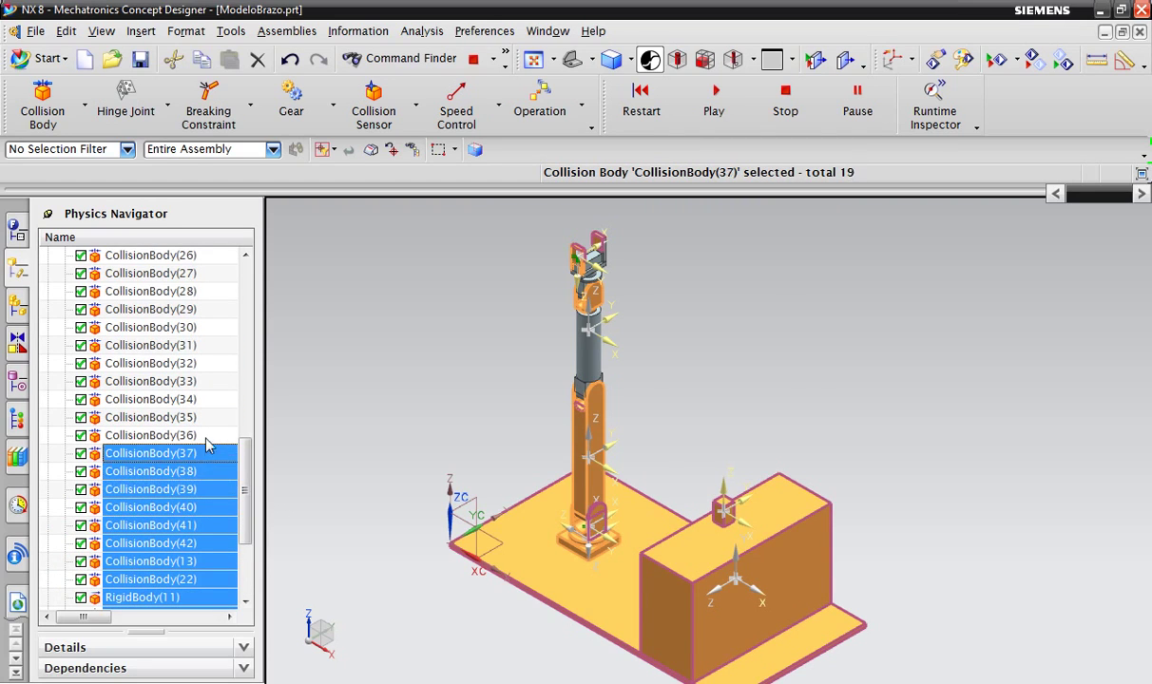
pyautogui.keyDown('ctrl'); pyautogui.click(207, 435); pyautogui.keyUp('ctrl')
pyautogui.scroll(3, 207, 436)
pyautogui.keyDown('ctrl'); pyautogui.click(180, 525); pyautogui.keyUp('ctrl')
pyautogui.keyDown('ctrl'); pyautogui.click(180, 507); pyautogui.keyUp('ctrl')
pyautogui.keyDown('ctrl'); pyautogui.click(194, 527); pyautogui.keyUp('ctrl')
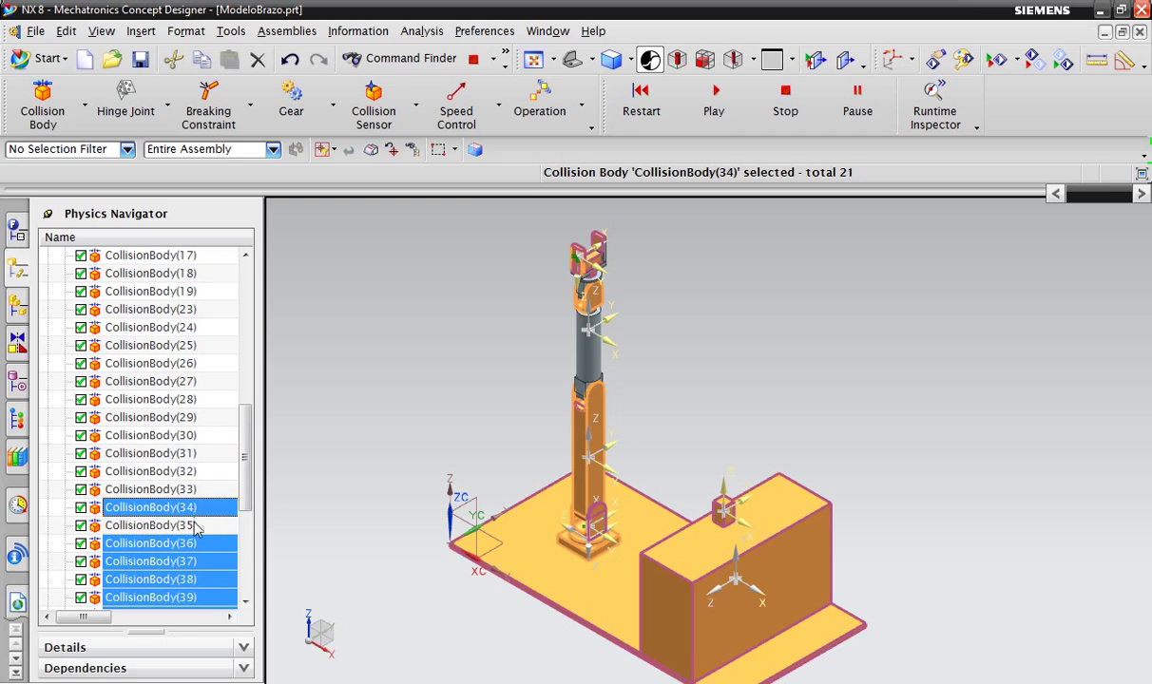
pyautogui.keyDown('ctrl'); pyautogui.click(195, 525); pyautogui.keyUp('ctrl')
pyautogui.keyDown('ctrl'); pyautogui.click(196, 489); pyautogui.keyUp('ctrl')
pyautogui.keyDown('ctrl'); pyautogui.click(196, 471); pyautogui.keyUp('ctrl')
pyautogui.keyDown('ctrl'); pyautogui.click(196, 453); pyautogui.keyUp('ctrl')
pyautogui.keyDown('ctrl'); pyautogui.click(197, 435); pyautogui.keyUp('ctrl')
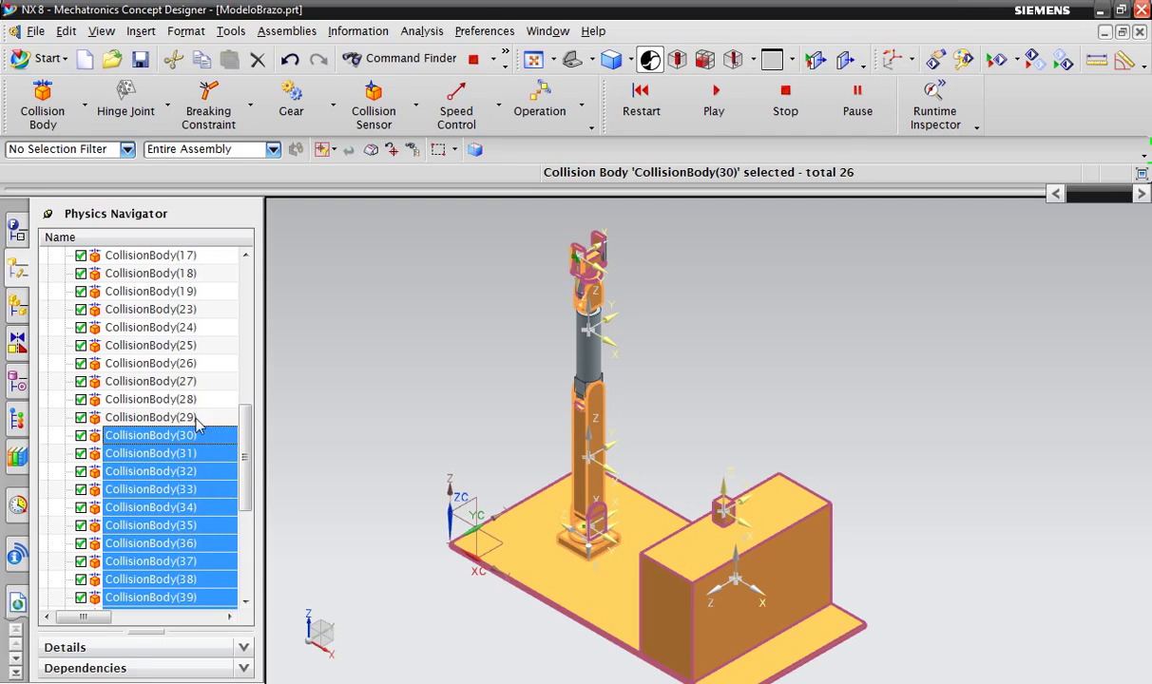
pyautogui.keyDown('ctrl'); pyautogui.click(197, 417); pyautogui.keyUp('ctrl')
pyautogui.keyDown('ctrl'); pyautogui.click(197, 399); pyautogui.keyUp('ctrl')
pyautogui.keyDown('ctrl'); pyautogui.click(197, 381); pyautogui.keyUp('ctrl')
pyautogui.scroll(3, 200, 359)
pyautogui.keyDown('ctrl'); pyautogui.click(195, 471); pyautogui.keyUp('ctrl')
pyautogui.scroll(3, 201, 471)
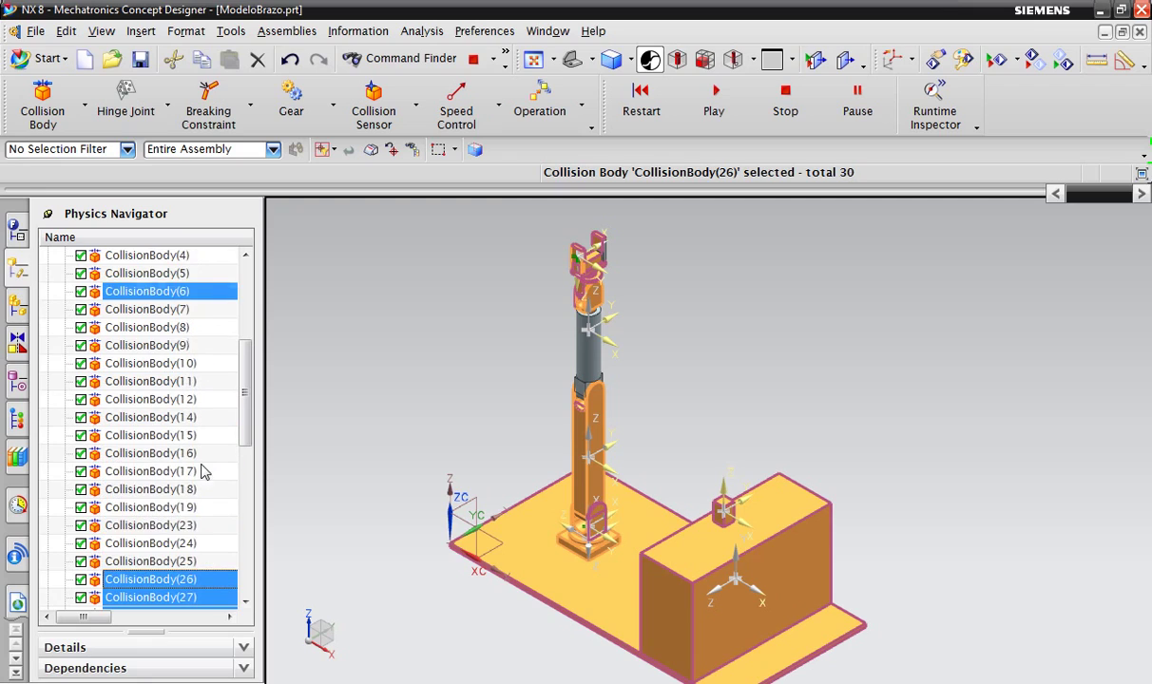
pyautogui.keyDown('ctrl'); pyautogui.click(197, 562); pyautogui.keyUp('ctrl')
pyautogui.keyDown('ctrl'); pyautogui.click(195, 543); pyautogui.keyUp('ctrl')
pyautogui.keyDown('ctrl'); pyautogui.click(194, 525); pyautogui.keyUp('ctrl')
pyautogui.keyDown('ctrl'); pyautogui.click(193, 508); pyautogui.keyUp('ctrl')
pyautogui.keyDown('ctrl'); pyautogui.click(191, 490); pyautogui.keyUp('ctrl')
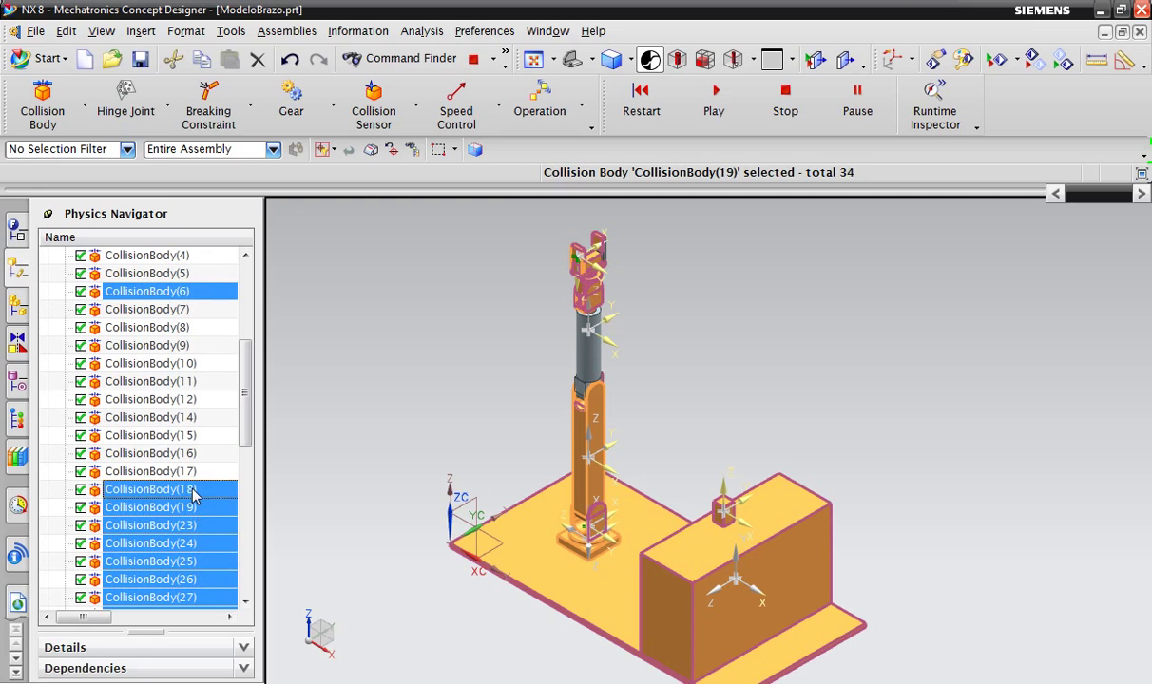
pyautogui.keyDown('ctrl'); pyautogui.click(189, 472); pyautogui.keyUp('ctrl')
pyautogui.keyDown('ctrl'); pyautogui.click(187, 453); pyautogui.keyUp('ctrl')
pyautogui.keyDown('ctrl'); pyautogui.click(185, 435); pyautogui.keyUp('ctrl')
pyautogui.keyDown('ctrl'); pyautogui.click(184, 418); pyautogui.keyUp('ctrl')
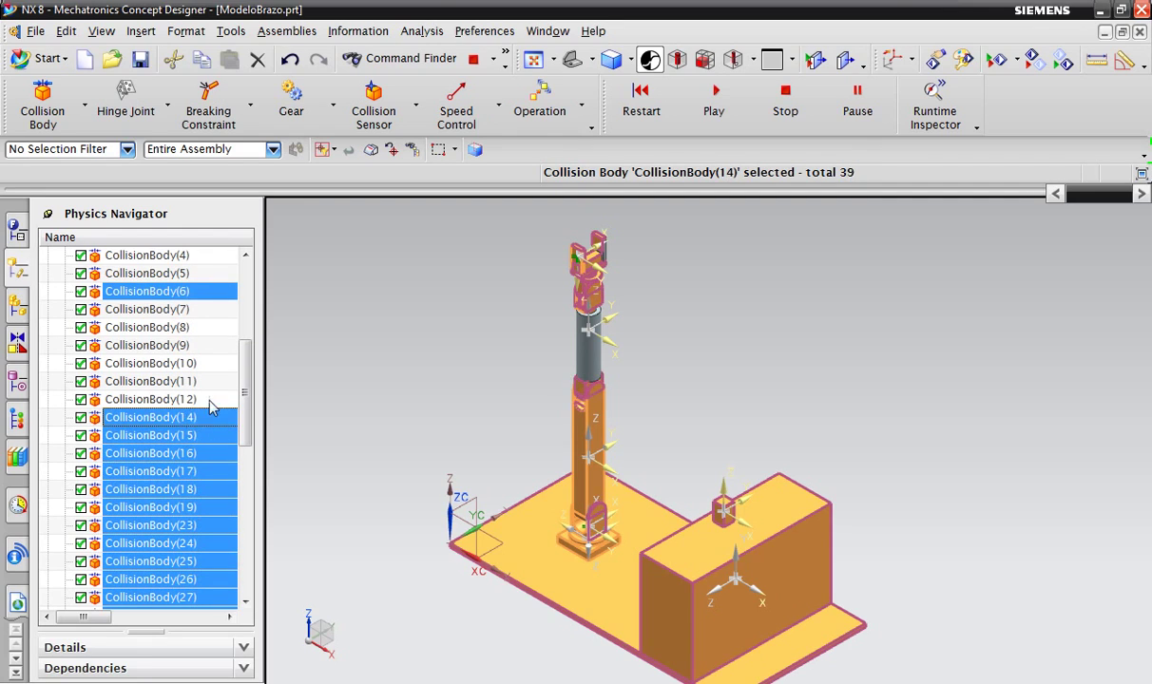
pyautogui.press('Delete')
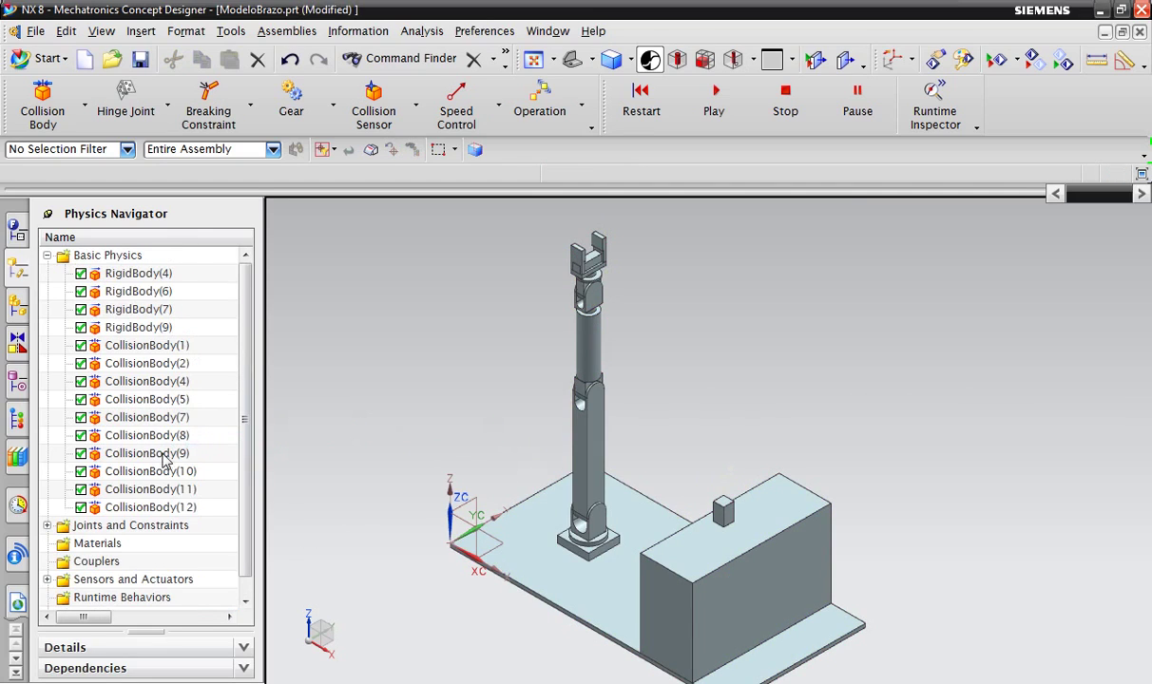
# - Delete the remaining rigid and collision bodies, then all joints under Joints and Constraints
pyautogui.moveTo(155, 277); pyautogui.dragTo(180, 512)
pyautogui.press('Delete')
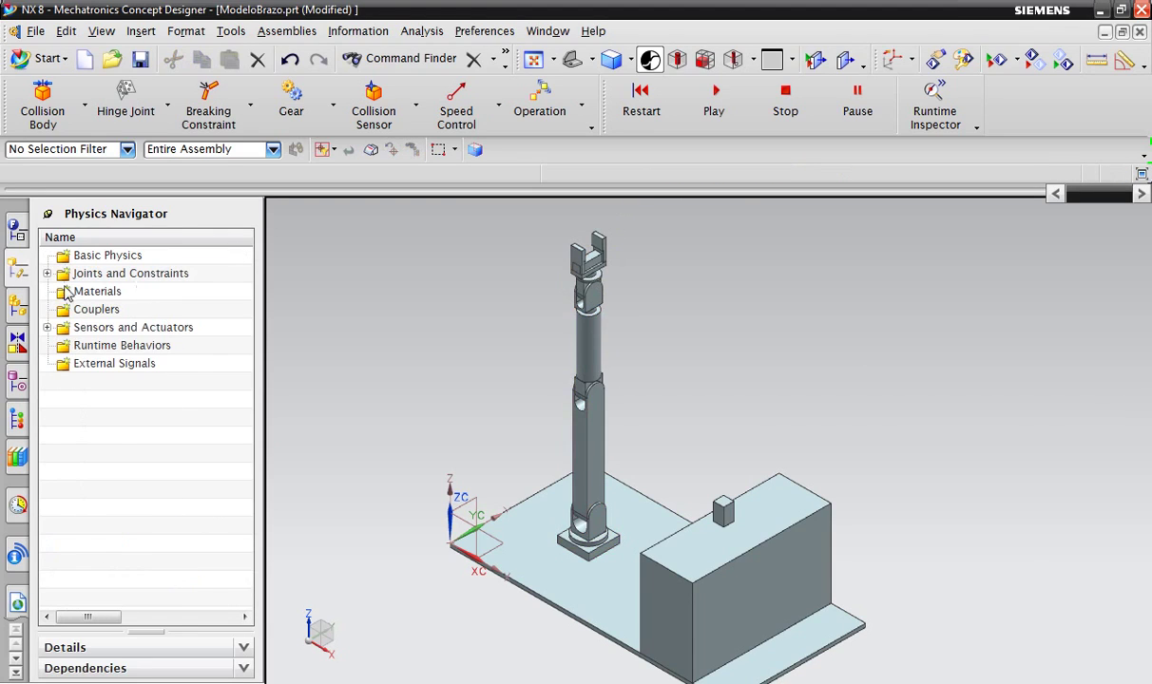
pyautogui.click(47, 274)
pyautogui.moveTo(138, 298)
pyautogui.mouseDown()
pyautogui.moveTo(138, 406)
pyautogui.moveTo(147, 424)
pyautogui.moveTo(170, 411)
pyautogui.mouseUp()
pyautogui.press('Delete')
# - Select the PositionControl entries under Sensors and Actuators, then open the Sequence Editor
pyautogui.click(47, 328)
pyautogui.moveTo(149, 354)
pyautogui.mouseDown()
pyautogui.moveTo(159, 471)
pyautogui.moveTo(159, 421)
pyautogui.mouseUp()
pyautogui.keyDown('ctrl'); pyautogui.click(151, 368); pyautogui.keyUp('ctrl')
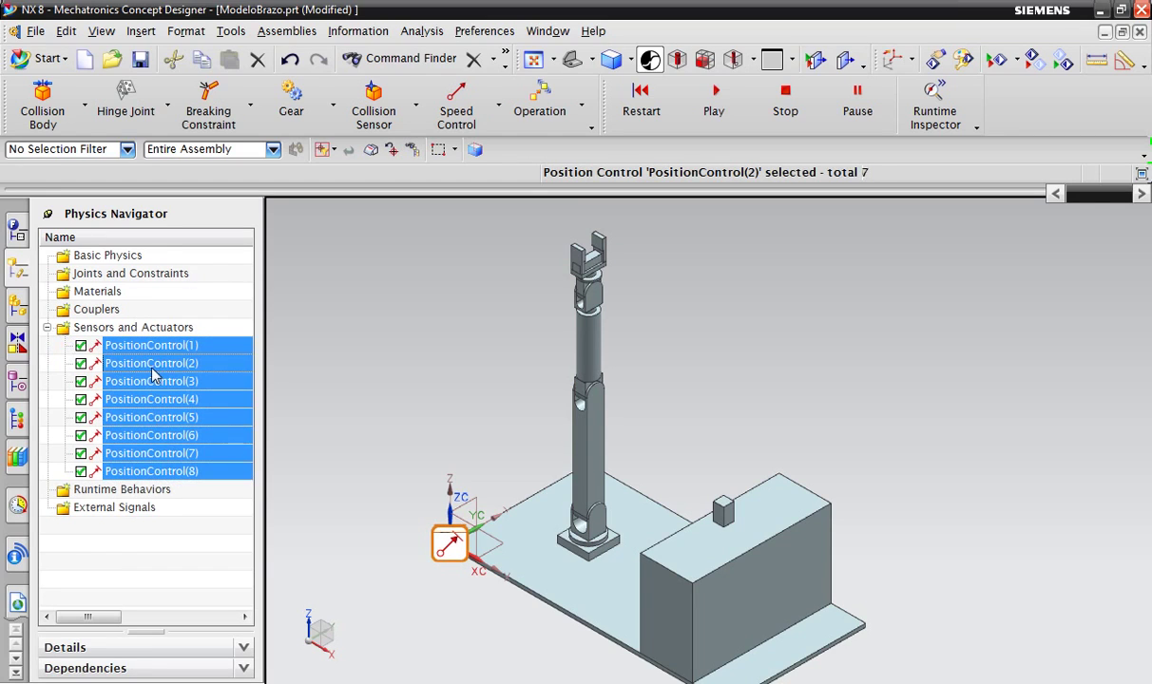
pyautogui.doubleClick(110, 327)
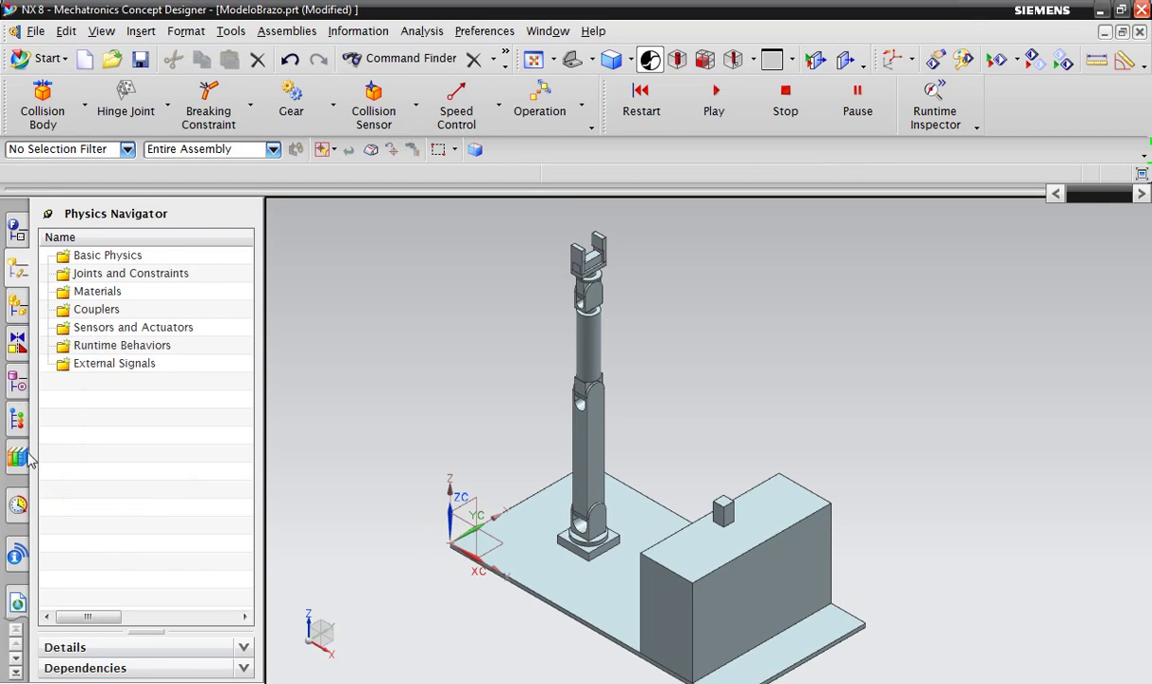
pyautogui.click(19, 506)
# - Select Operation(1) through Operation(9) and delete them, leaving only Root
pyautogui.click(133, 278)
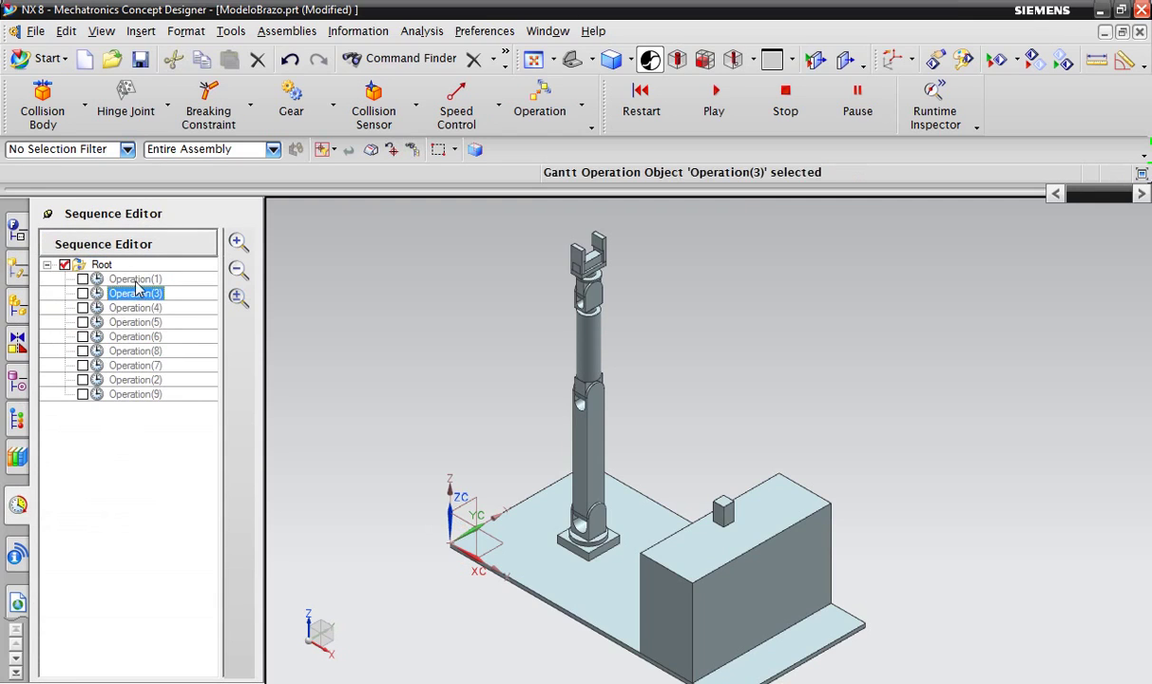
pyautogui.keyDown('ctrl'); pyautogui.click(138, 294); pyautogui.keyUp('ctrl')
pyautogui.keyDown('ctrl'); pyautogui.click(138, 307); pyautogui.keyUp('ctrl')
pyautogui.keyDown('ctrl'); pyautogui.click(143, 336); pyautogui.keyUp('ctrl')
pyautogui.keyDown('ctrl'); pyautogui.click(140, 323); pyautogui.keyUp('ctrl')
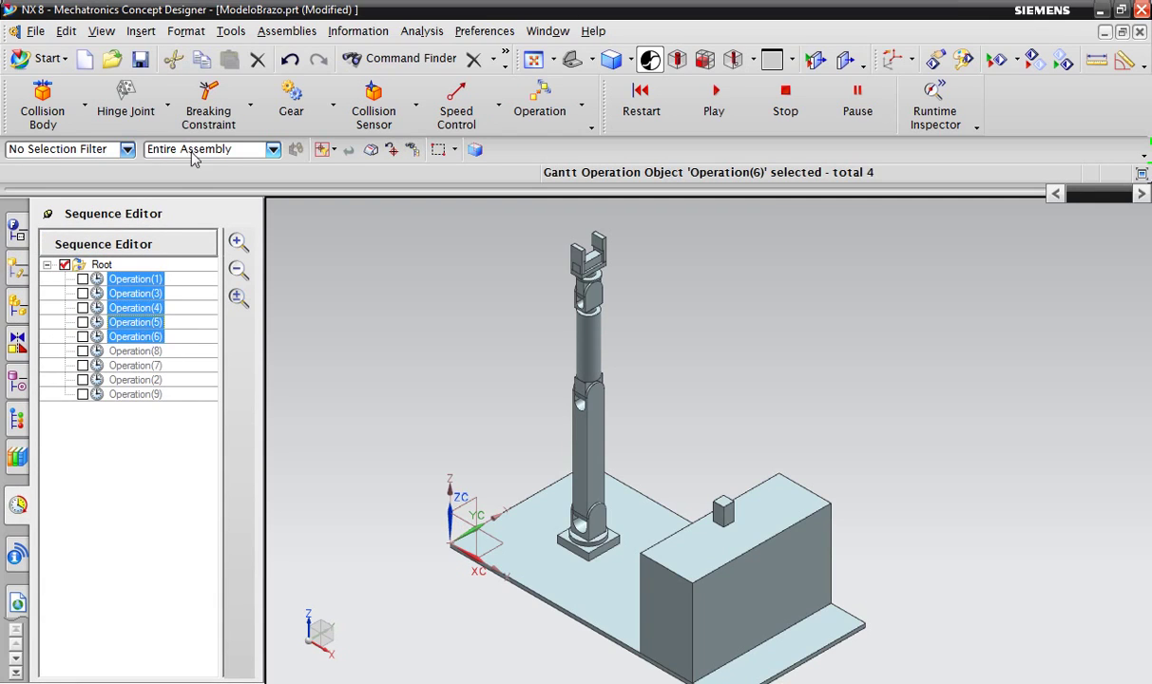
pyautogui.keyDown('ctrl'); pyautogui.click(144, 352); pyautogui.keyUp('ctrl')
pyautogui.keyDown('ctrl'); pyautogui.click(144, 365); pyautogui.keyUp('ctrl')
pyautogui.keyDown('ctrl'); pyautogui.click(147, 380); pyautogui.keyUp('ctrl')
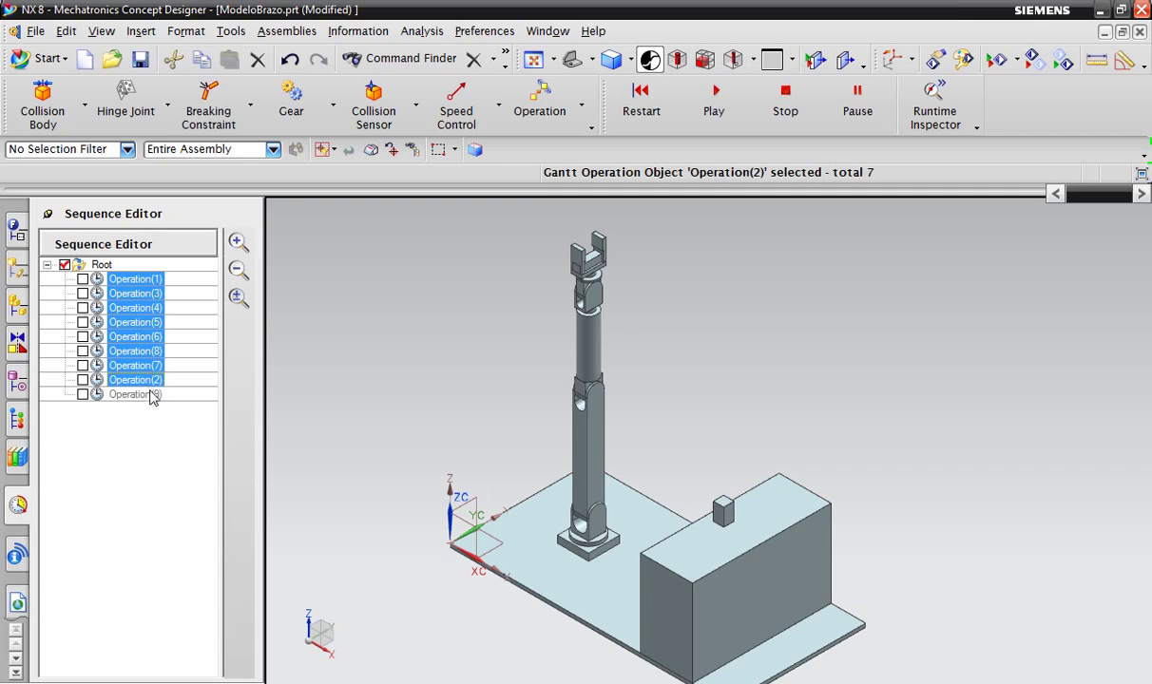
pyautogui.keyDown('ctrl'); pyautogui.click(150, 393); pyautogui.keyUp('ctrl')
pyautogui.press('Delete')
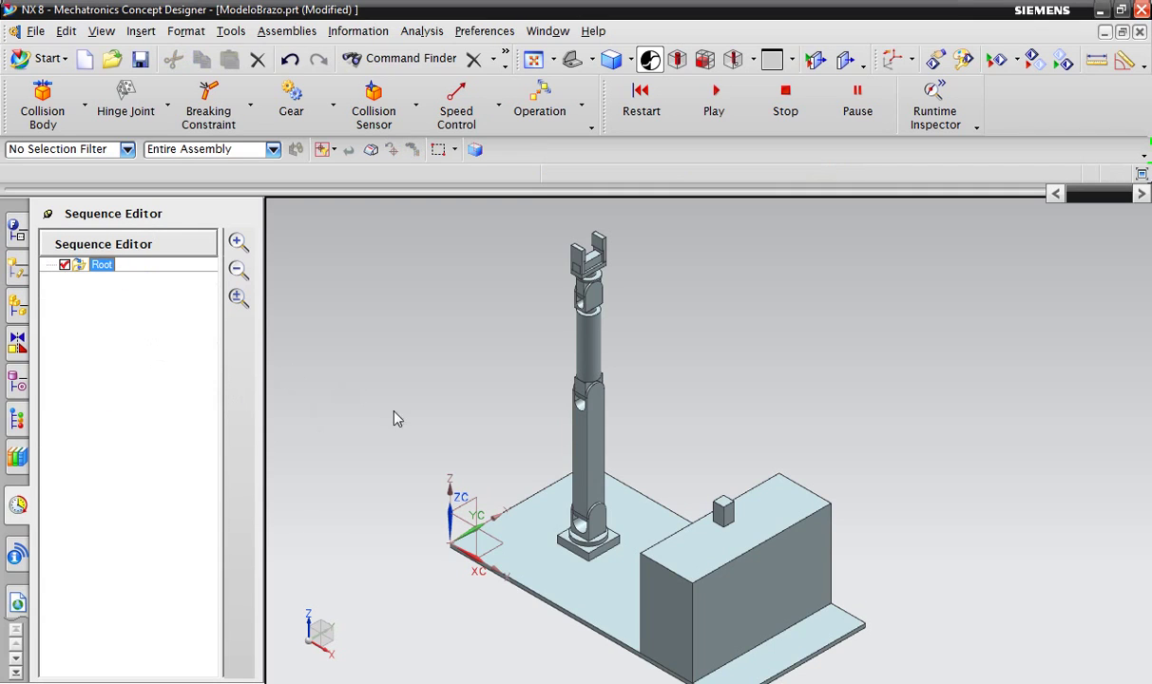
# - Zoom in on the arm's base and return to the Physics Navigator folders
pyautogui.scroll(-2, 493, 416)
pyautogui.scroll(1, 483, 411)
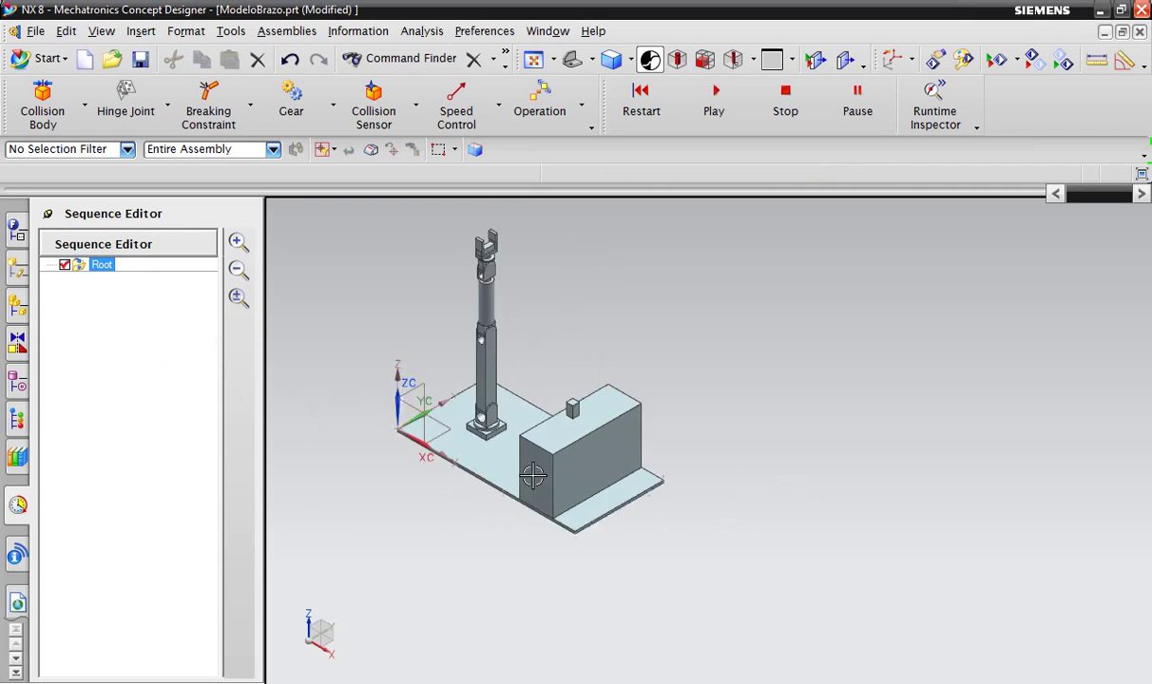
pyautogui.scroll(2, 470, 437)
pyautogui.scroll(2, 463, 462)
pyautogui.scroll(-2, 428, 391)
pyautogui.scroll(1, 408, 399)
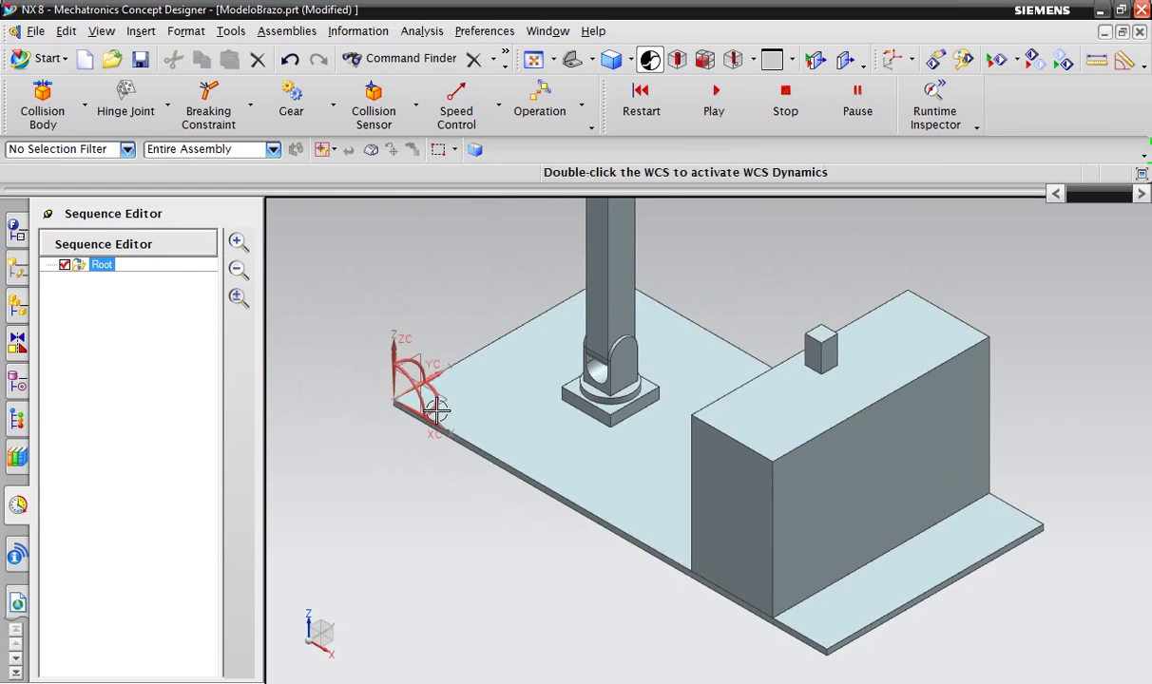
pyautogui.scroll(1, 447, 394)
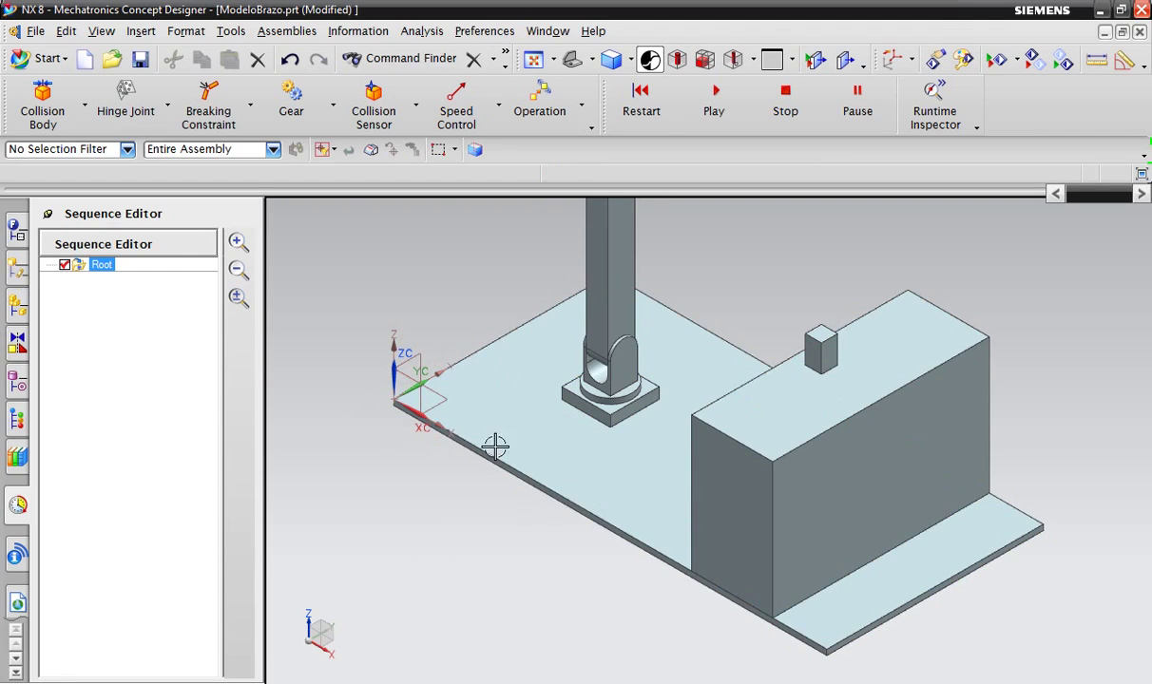
pyautogui.click(21, 304)
# - Switch the ModeloBrazo part from Mechatronics Concept Designer to the Modeling application
pyautogui.click(17, 266)
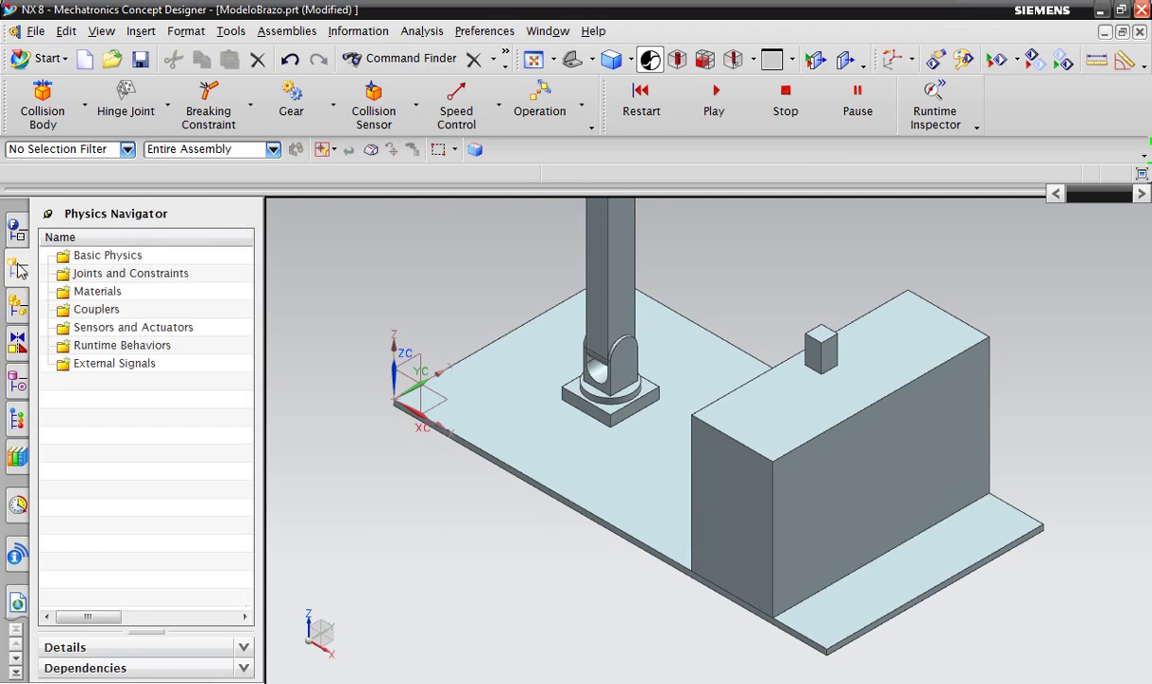
pyautogui.click(50, 60)
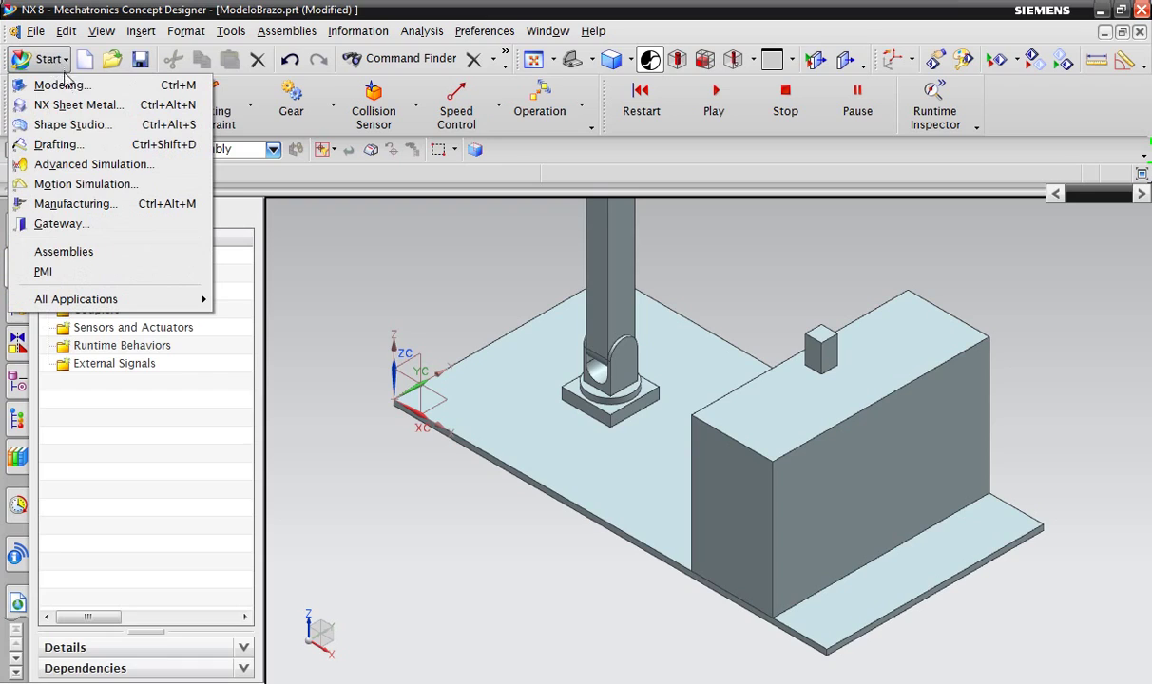
pyautogui.click(59, 85)
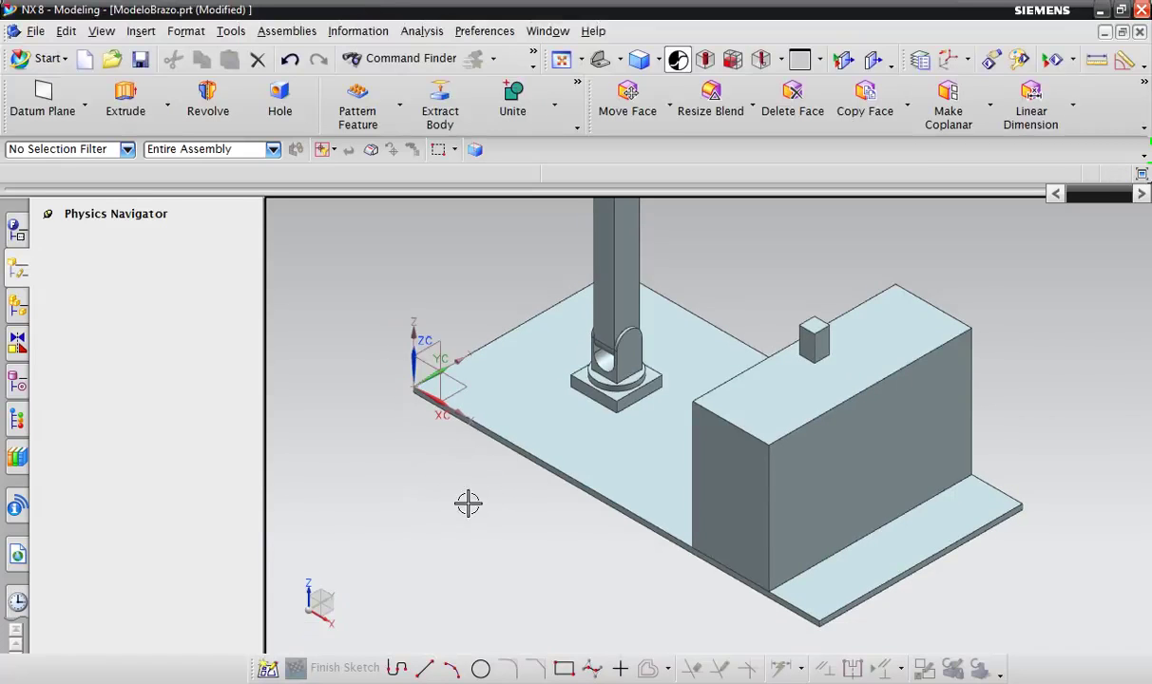
# - Show the Part Navigator feature history and zoom around the arm model
pyautogui.click(19, 308)
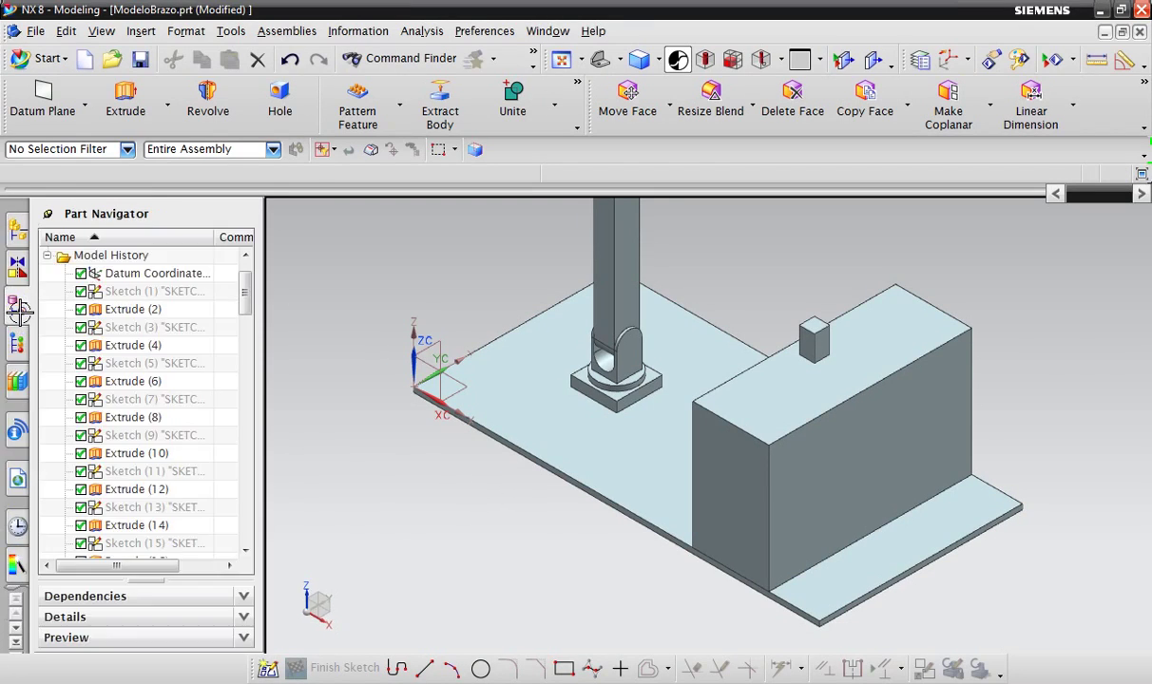
pyautogui.scroll(-2, 514, 449)
pyautogui.scroll(-1, 430, 337)
pyautogui.scroll(-1, 566, 348)
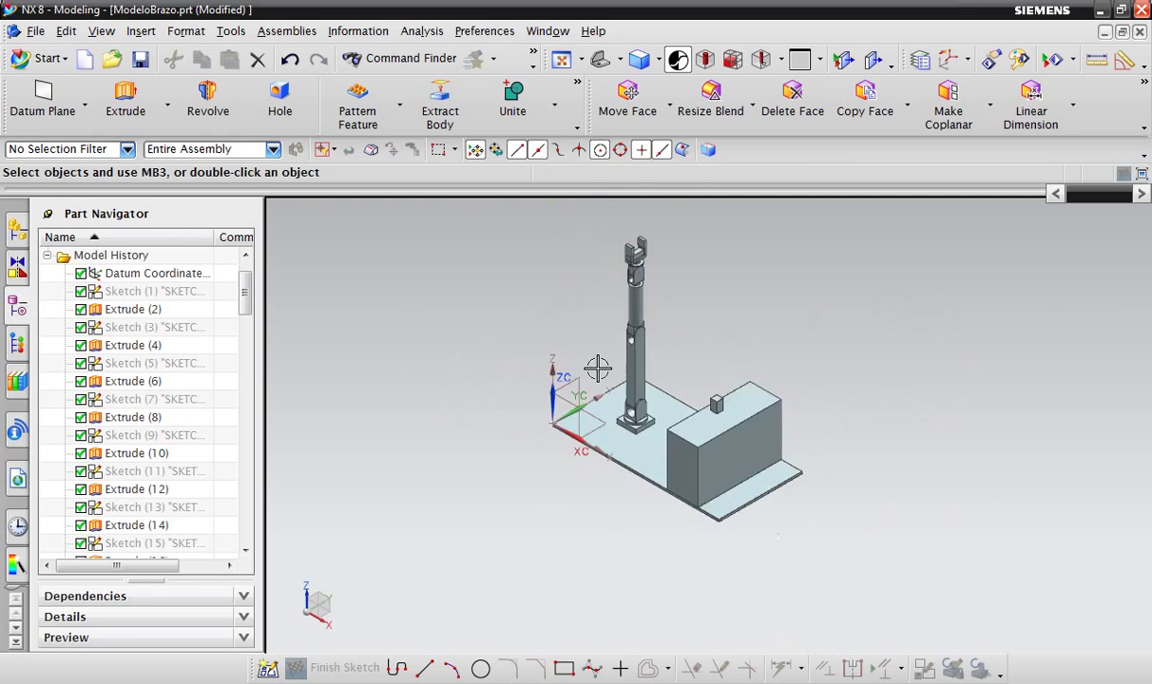
pyautogui.scroll(1, 532, 334)
pyautogui.scroll(2, 531, 335)
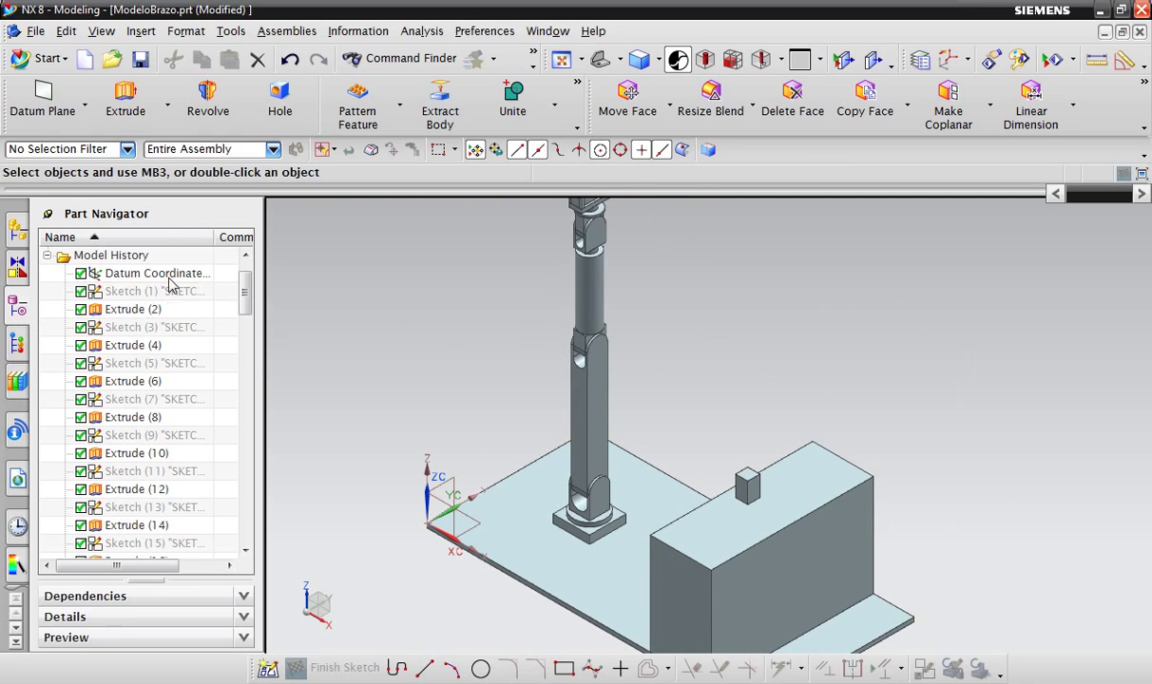
pyautogui.moveTo(246, 291)
pyautogui.mouseDown()
pyautogui.moveTo(254, 461)
pyautogui.moveTo(245, 534)
pyautogui.moveTo(244, 283)
pyautogui.mouseUp()
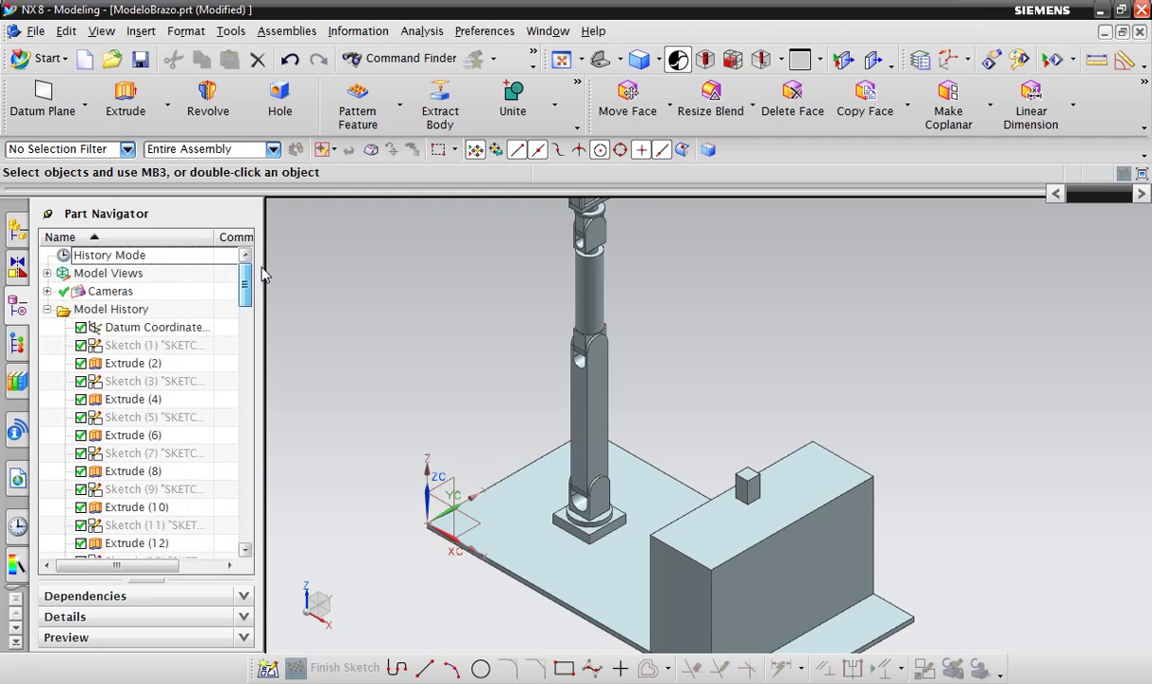
pyautogui.scroll(-2, 514, 367)
pyautogui.scroll(-1, 538, 332)
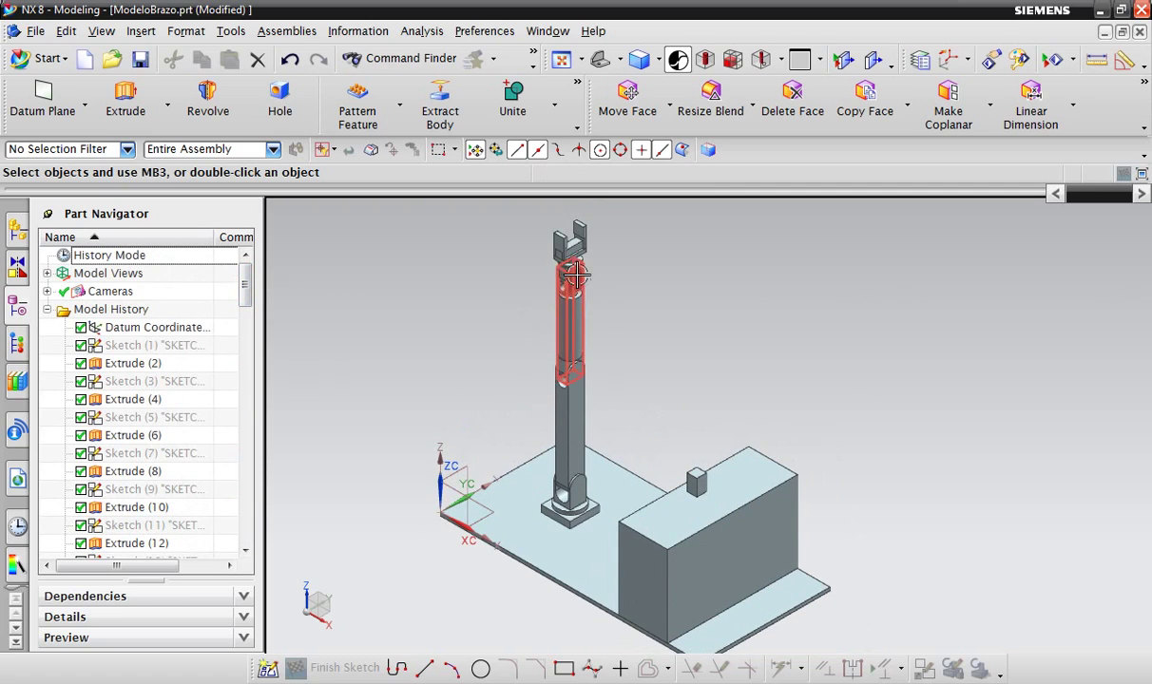
pyautogui.scroll(-1, 539, 337)
pyautogui.scroll(5, 537, 404)
pyautogui.scroll(-1, 541, 380)
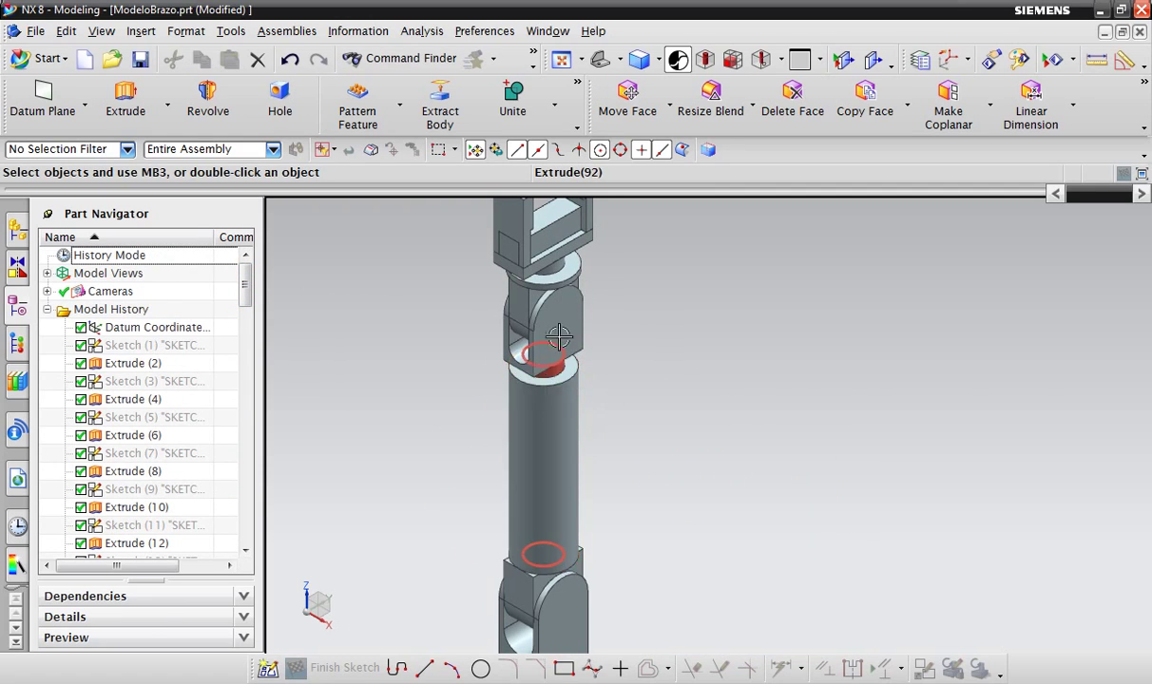
pyautogui.scroll(-1, 542, 328)
pyautogui.scroll(-1, 545, 285)
pyautogui.scroll(-2, 527, 362)
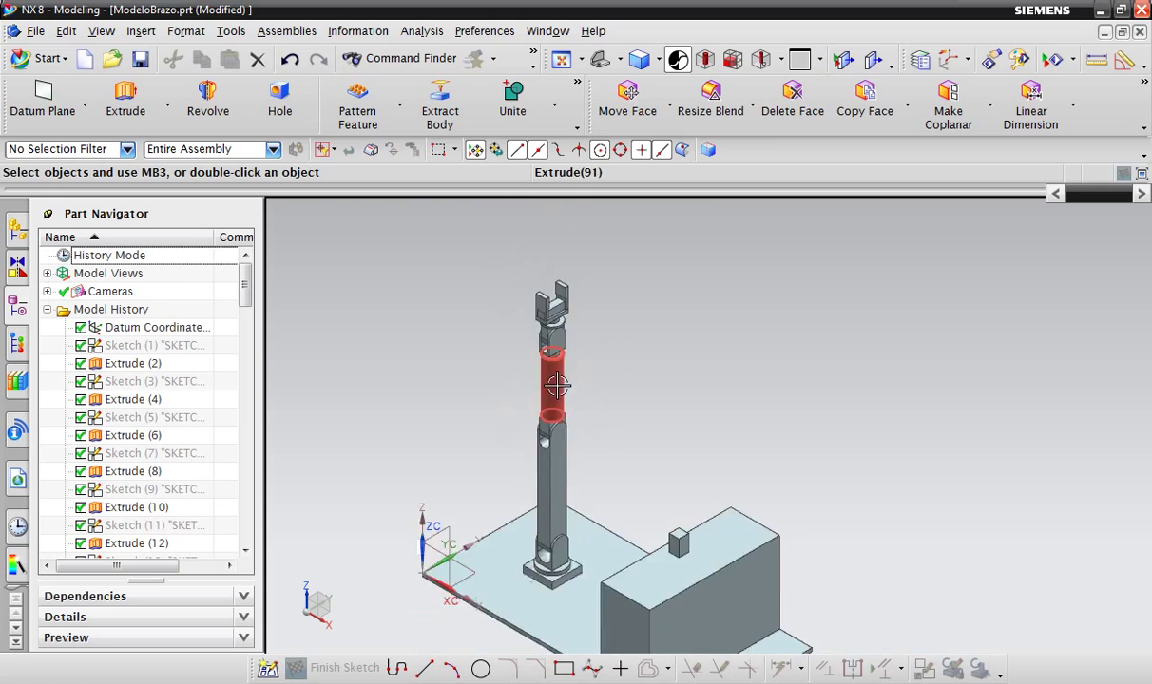
pyautogui.scroll(-1, 555, 426)
pyautogui.scroll(3, 599, 510)
pyautogui.scroll(-2, 599, 510)
pyautogui.scroll(1, 599, 452)
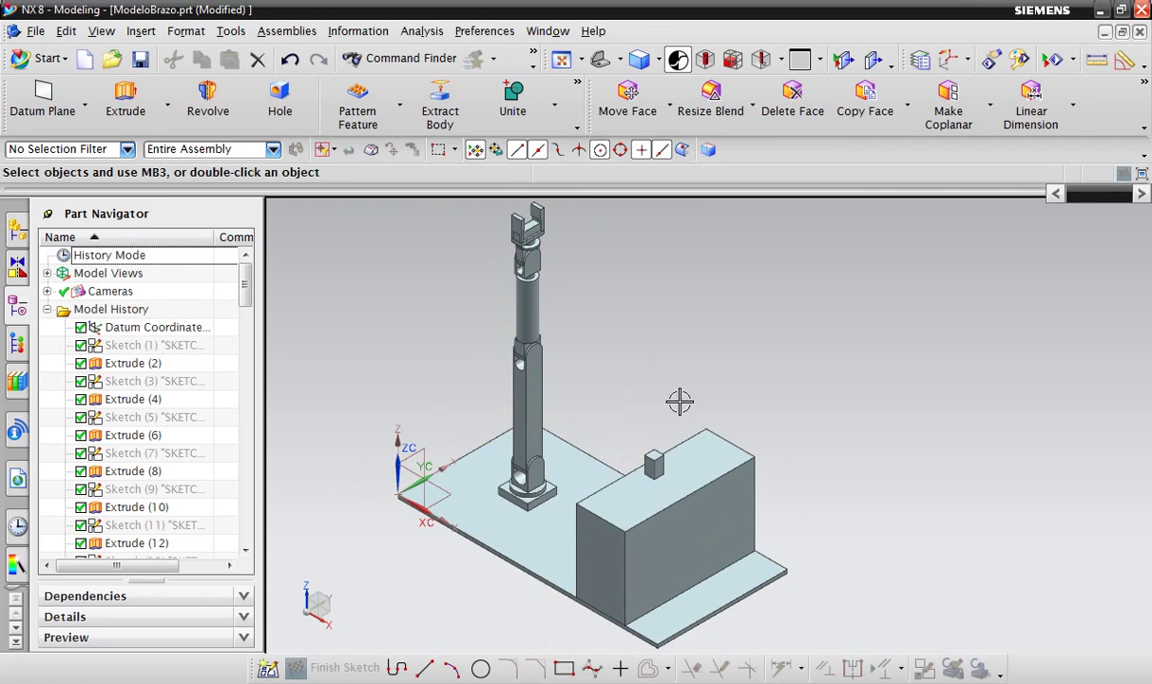
pyautogui.scroll(1, 654, 441)
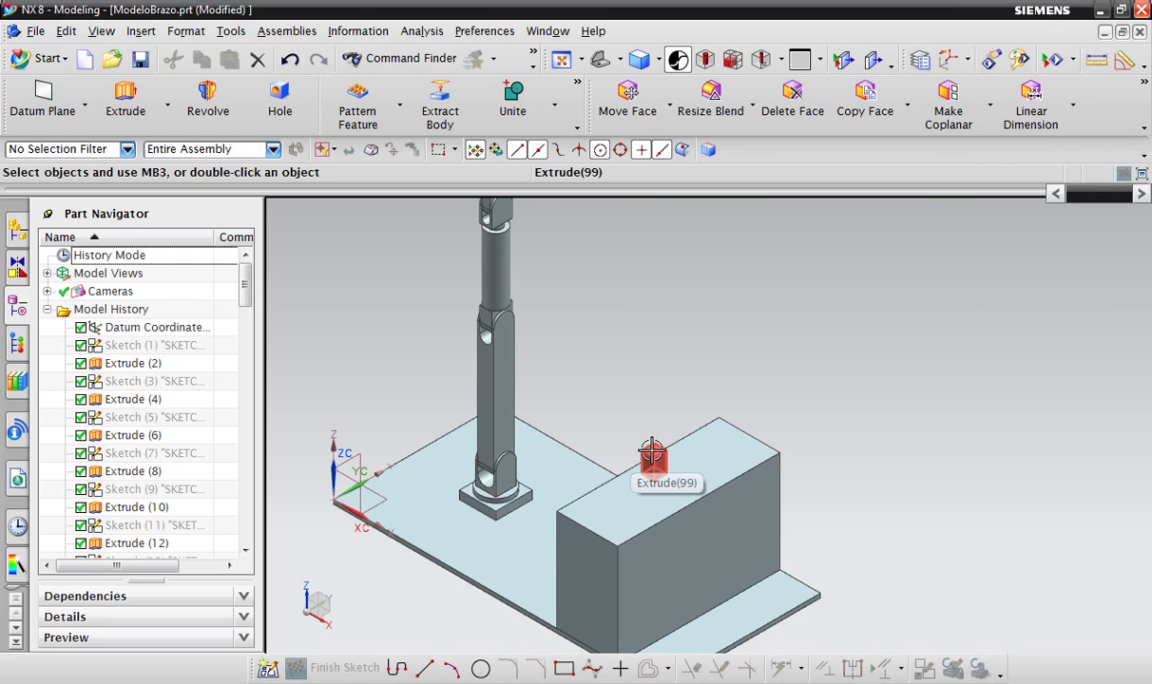
pyautogui.scroll(-2, 649, 418)
pyautogui.scroll(-1, 654, 390)
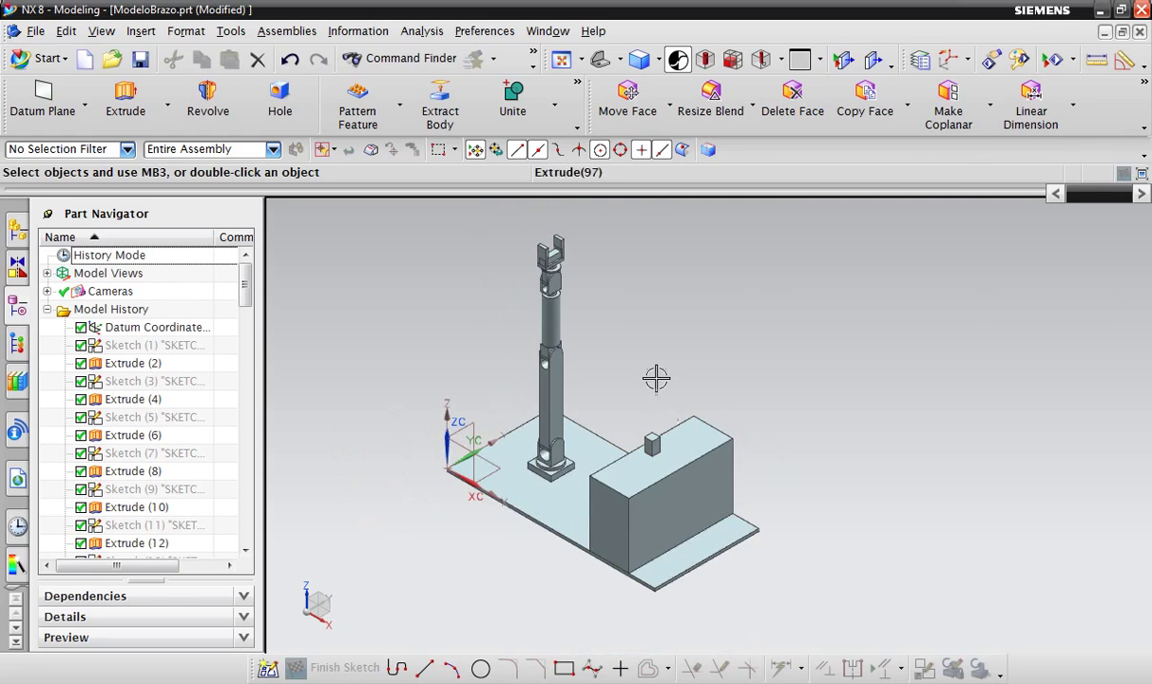
pyautogui.scroll(1, 631, 368)
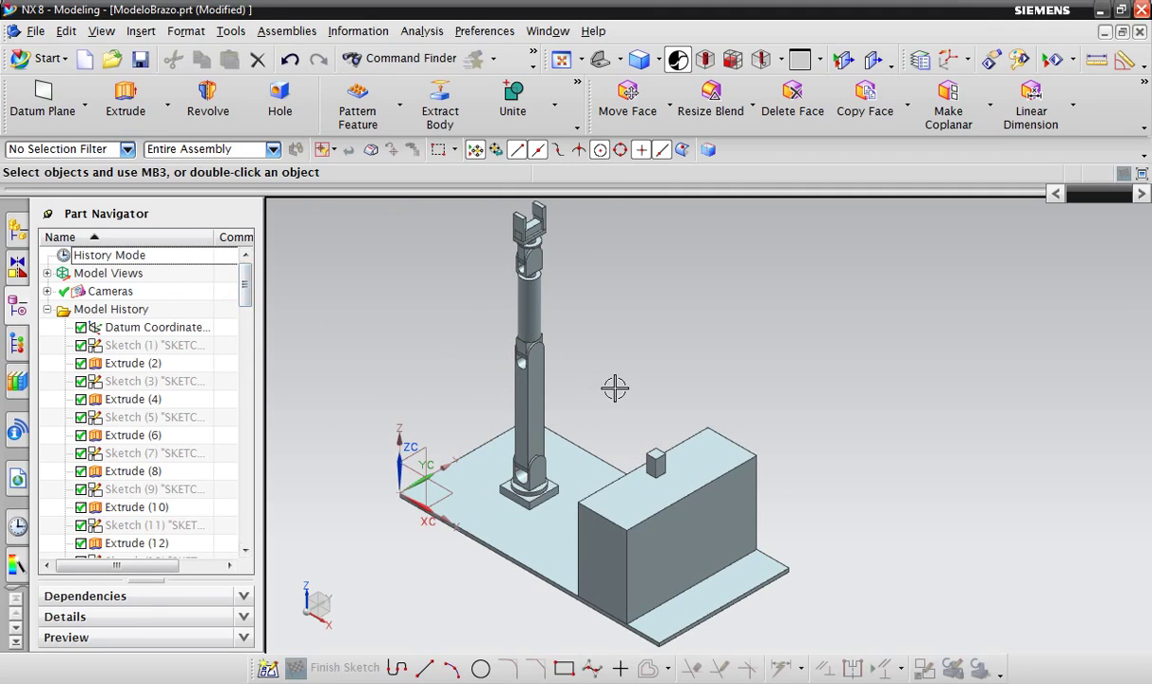
pyautogui.scroll(2, 608, 381)
pyautogui.scroll(-2, 532, 357)
pyautogui.scroll(3, 513, 359)
# - Highlight Extrude (12) to identify the column body, then center and inspect the model
pyautogui.click(500, 361)
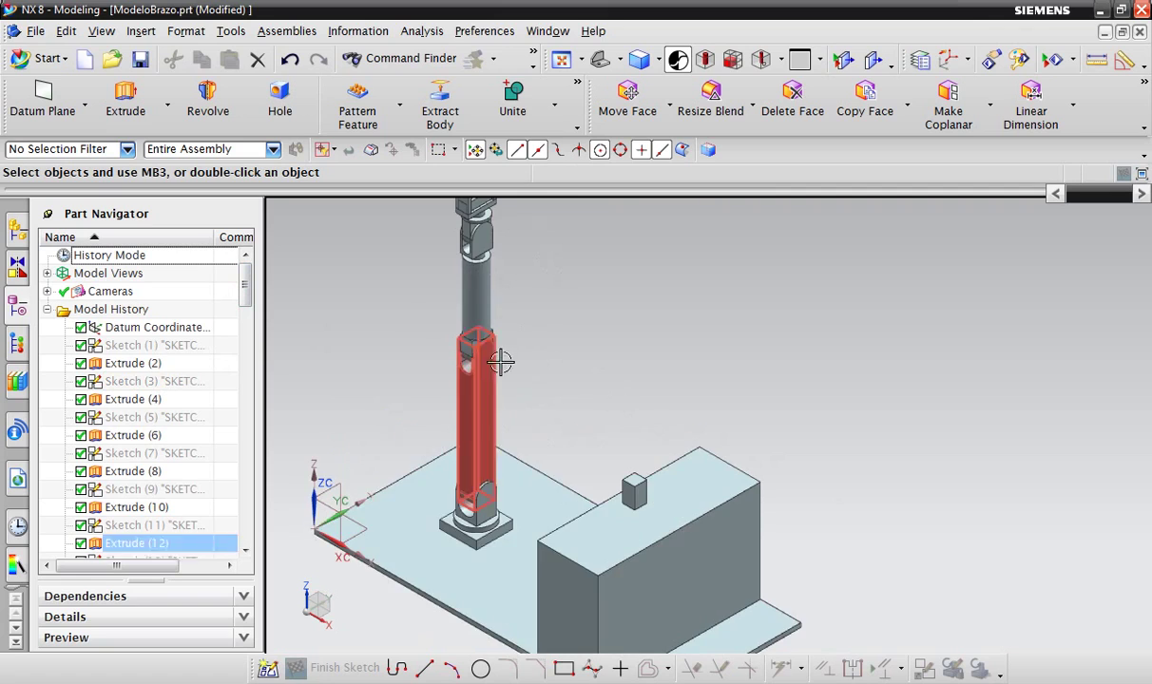
pyautogui.press('Escape')
pyautogui.scroll(-2, 638, 471)
pyautogui.scroll(2, 578, 470)
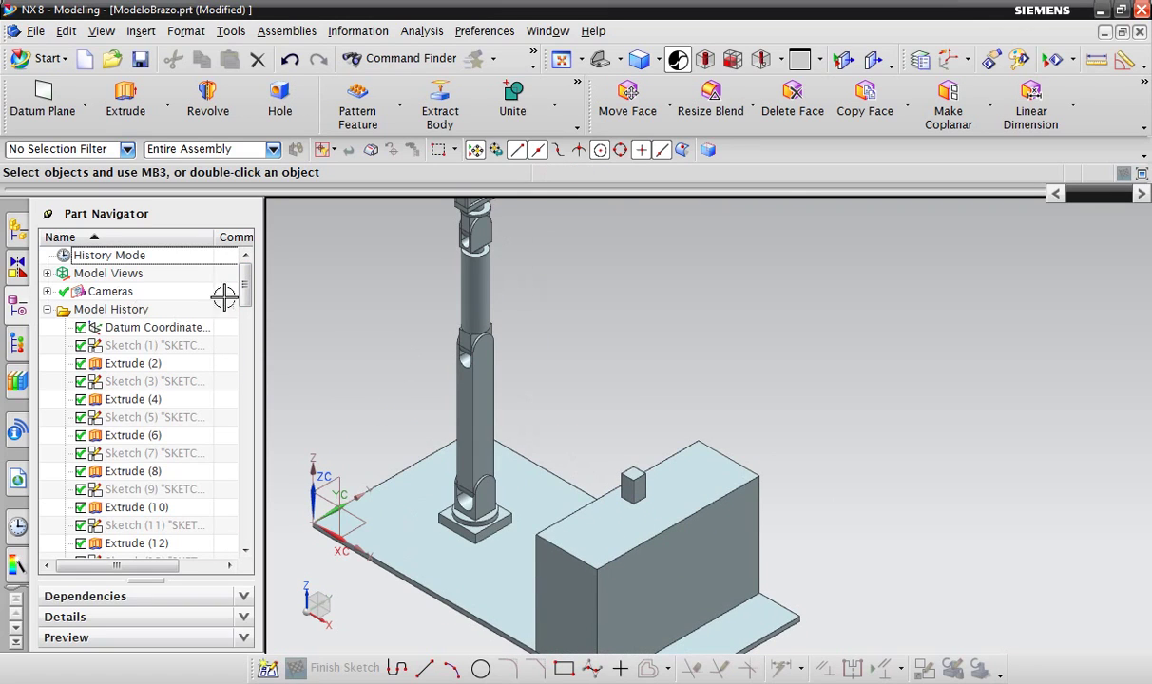
pyautogui.moveTo(244, 288)
pyautogui.mouseDown()
pyautogui.moveTo(228, 553)
pyautogui.moveTo(245, 278)
pyautogui.mouseUp()
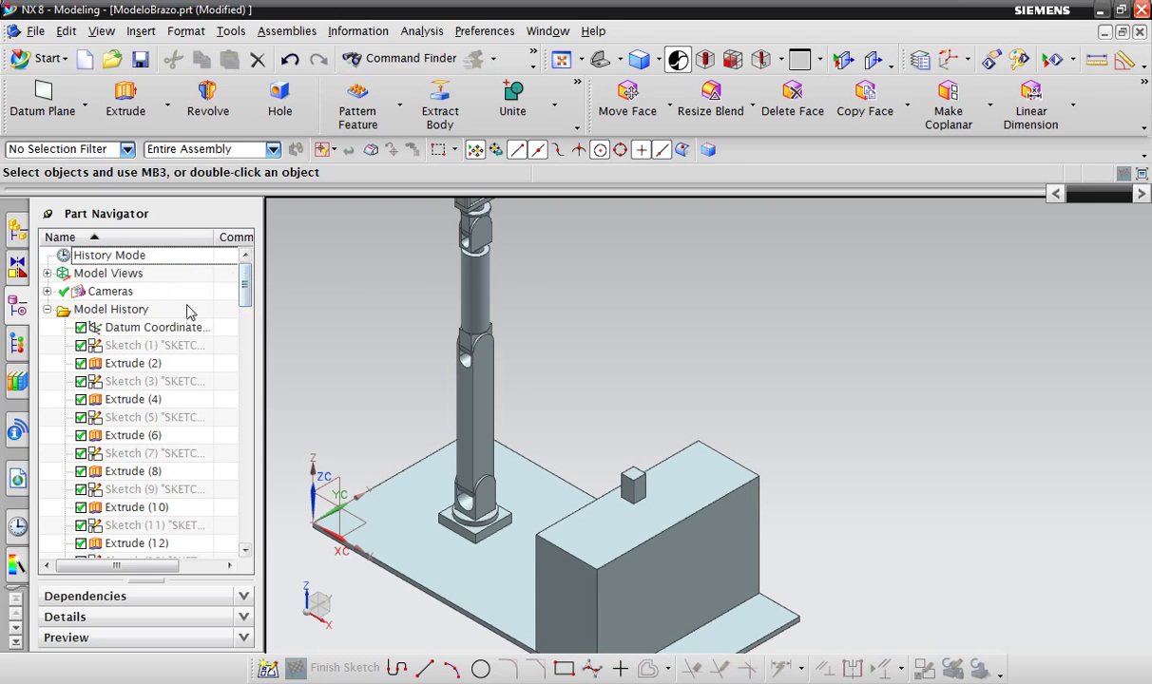
pyautogui.scroll(-6, 195, 328)
pyautogui.scroll(-2, 201, 362)
pyautogui.scroll(8, 218, 347)
pyautogui.scroll(-5, 273, 271)
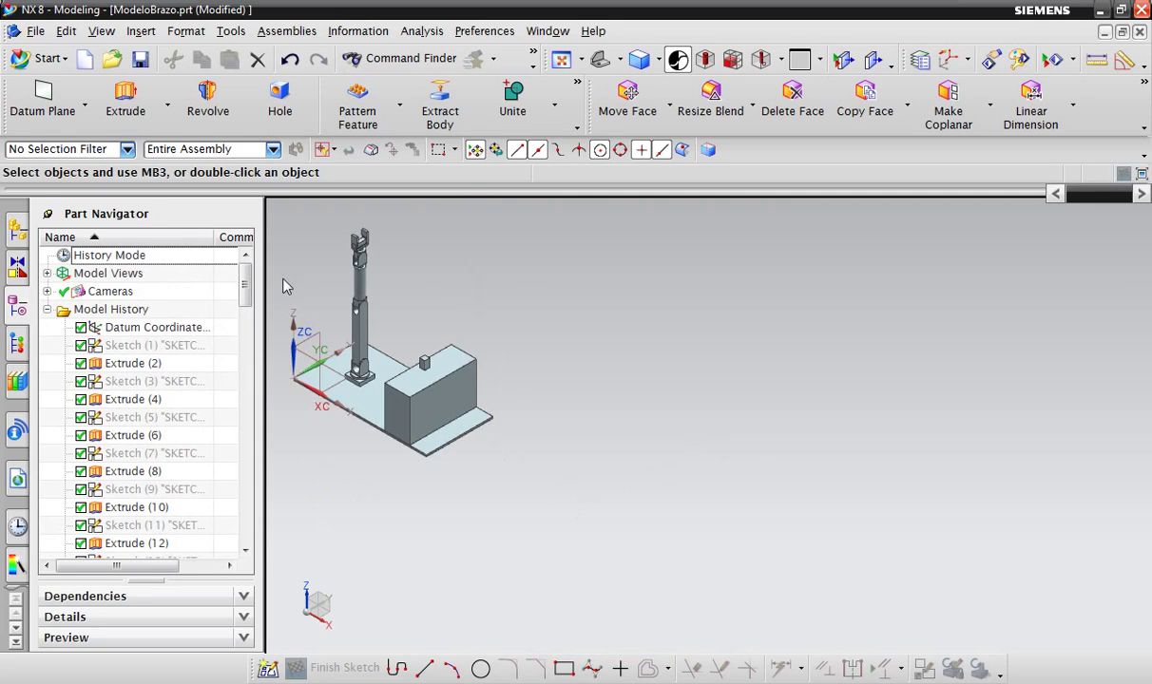
pyautogui.scroll(2, 525, 323)
pyautogui.scroll(2, 436, 280)
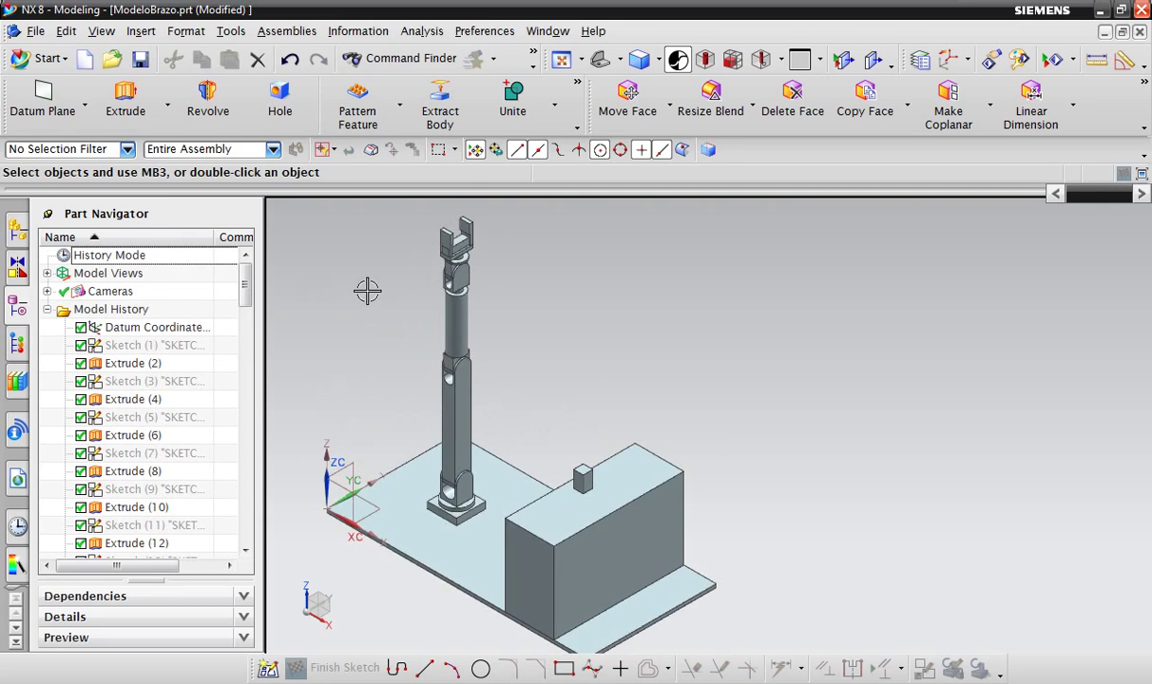
pyautogui.keyDown('shift'); pyautogui.moveTo(309, 298); pyautogui.dragTo(596, 324, button='middle'); pyautogui.keyUp('shift')
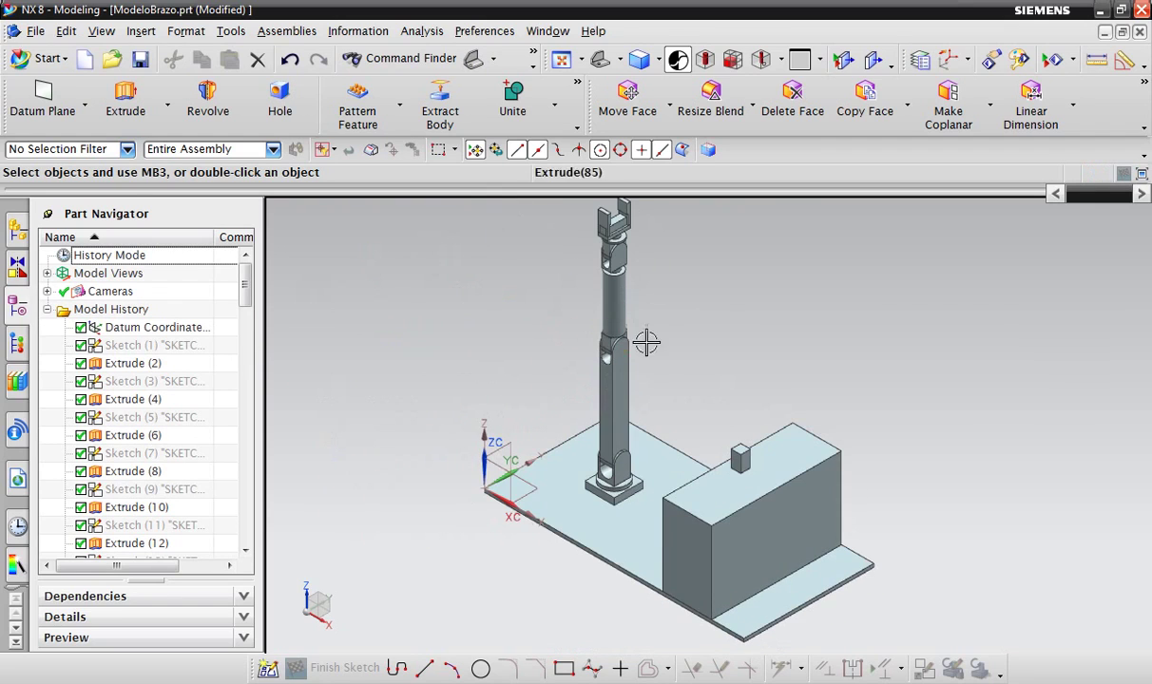
pyautogui.scroll(2, 643, 354)
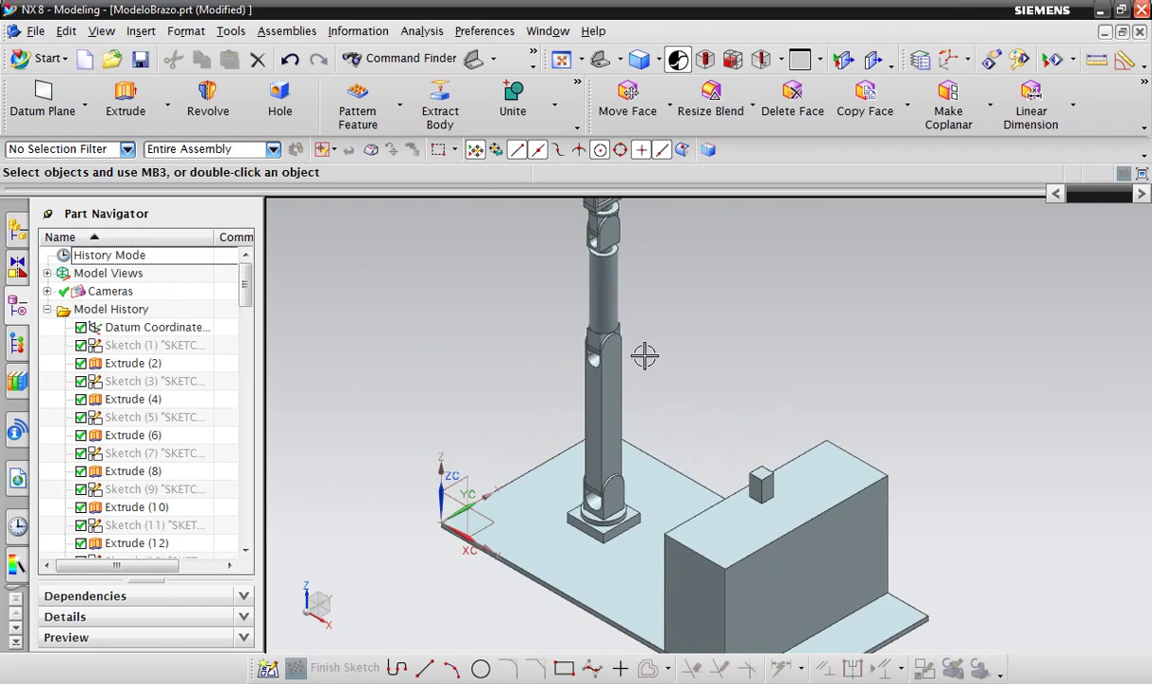
pyautogui.scroll(1, 632, 427)
pyautogui.scroll(1, 648, 404)
pyautogui.scroll(-3, 599, 586)
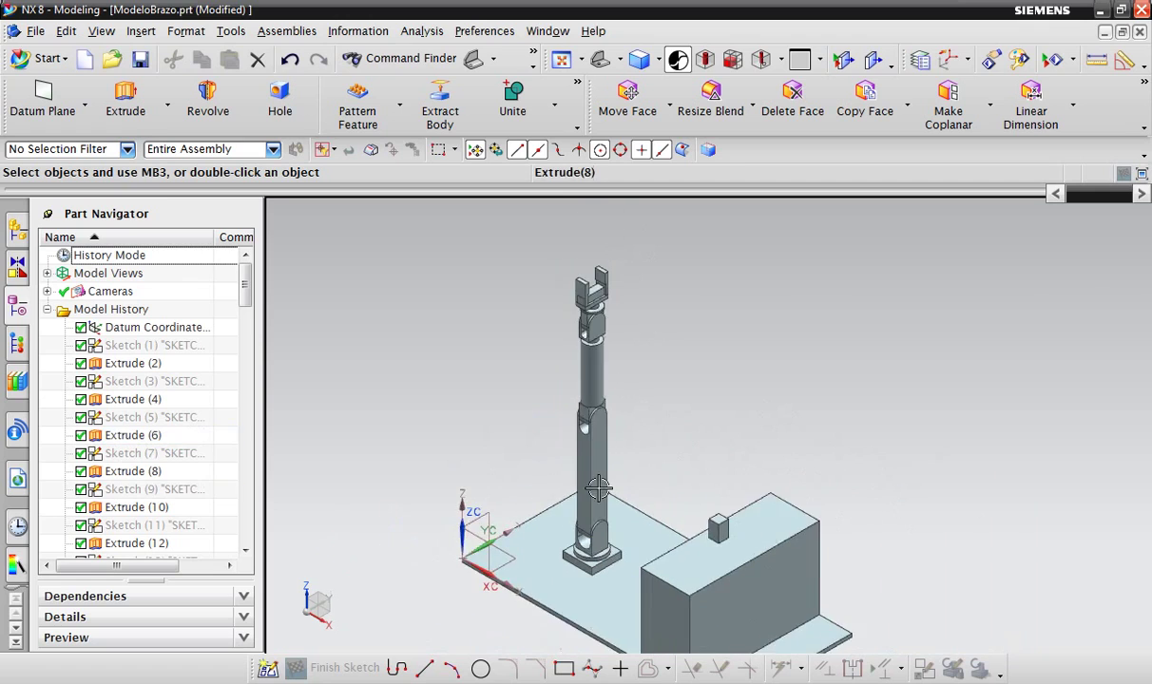
pyautogui.scroll(3, 599, 475)
pyautogui.scroll(-3, 598, 456)
pyautogui.scroll(3, 610, 298)
pyautogui.scroll(-1, 610, 299)
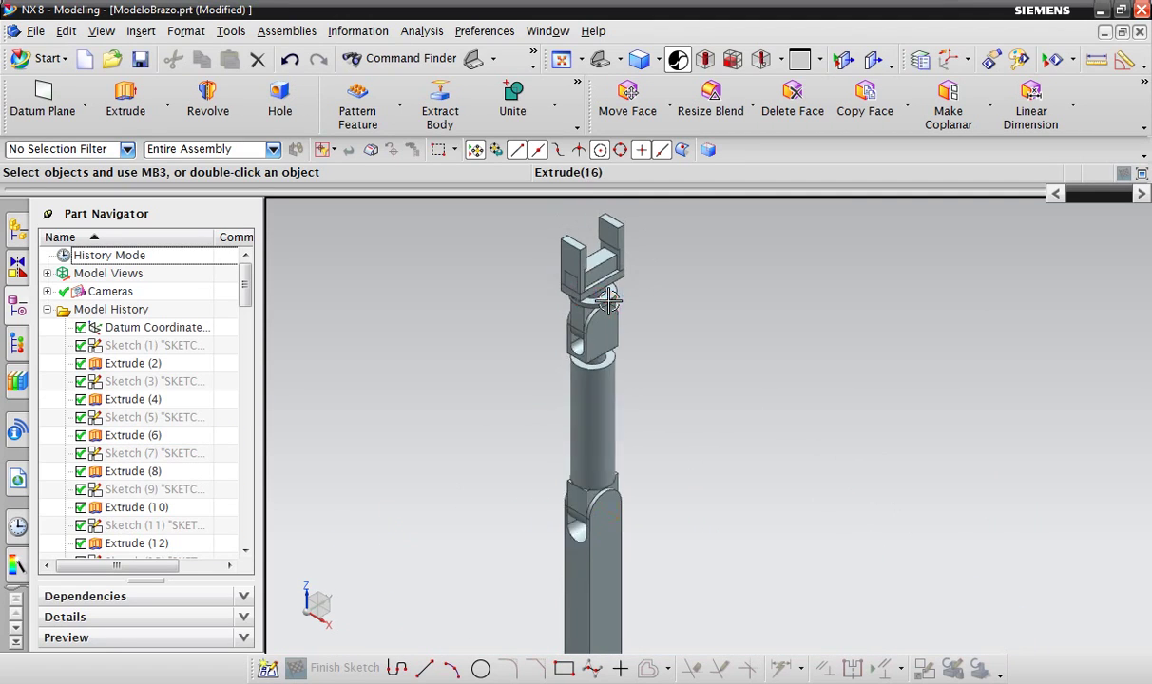
pyautogui.scroll(2, 658, 237)
pyautogui.scroll(-2, 656, 371)
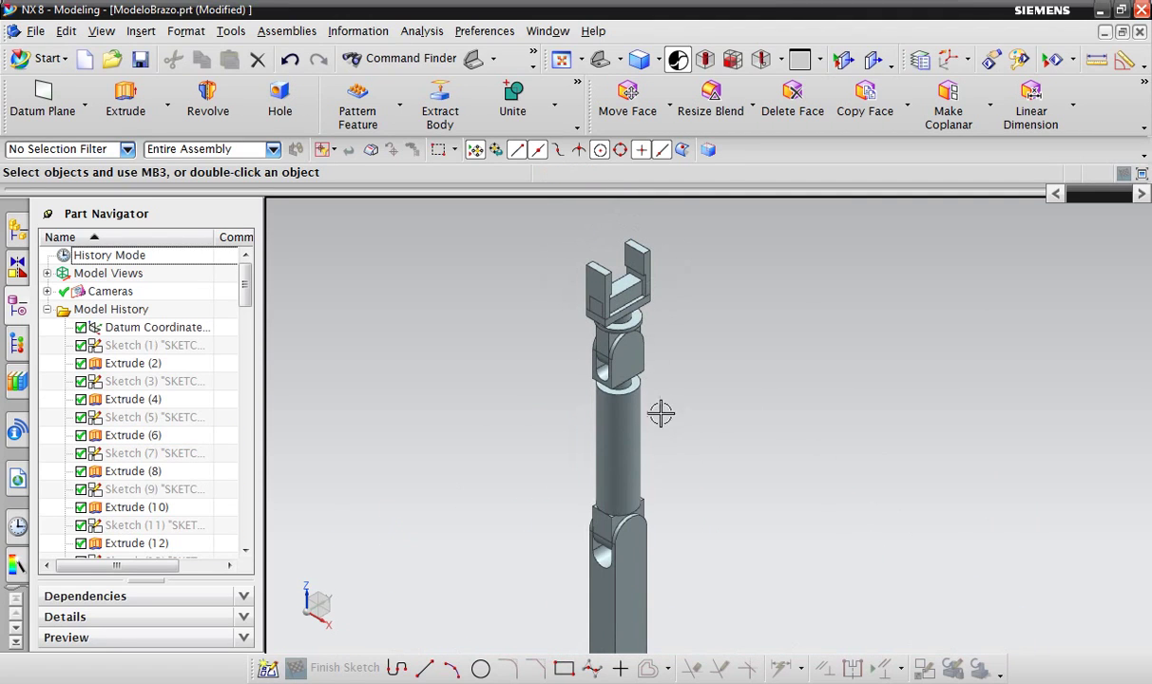
pyautogui.scroll(-3, 641, 459)
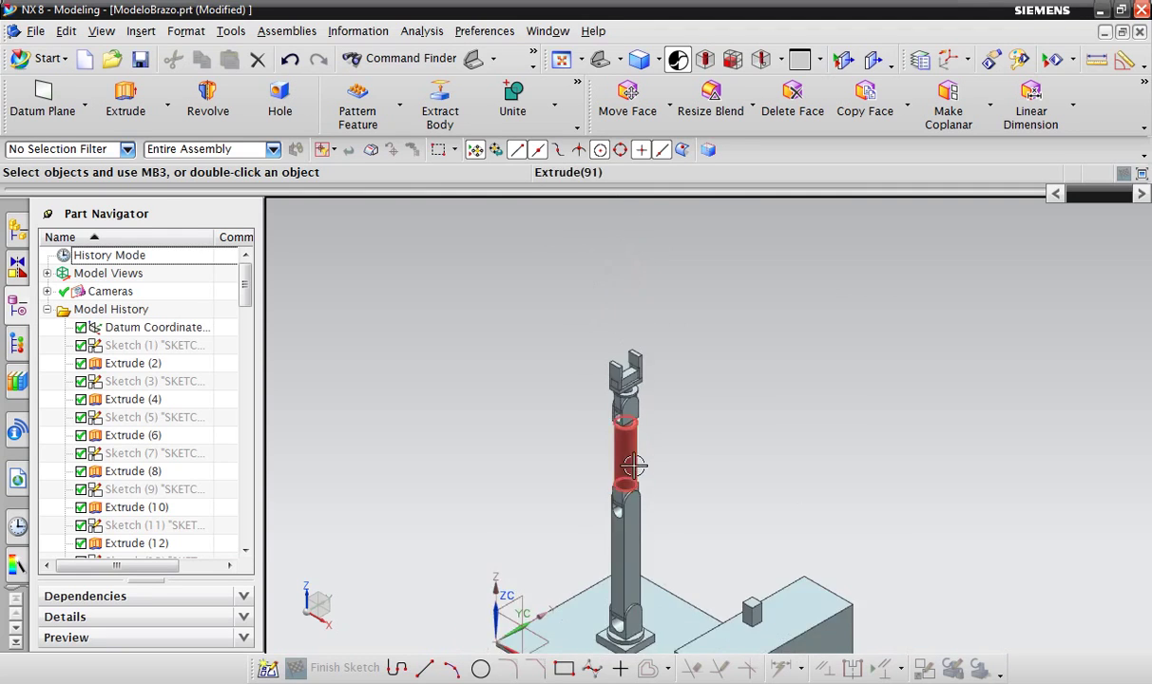
pyautogui.scroll(3, 658, 465)
pyautogui.scroll(-2, 618, 456)
pyautogui.scroll(-2, 590, 444)
pyautogui.scroll(3, 590, 444)
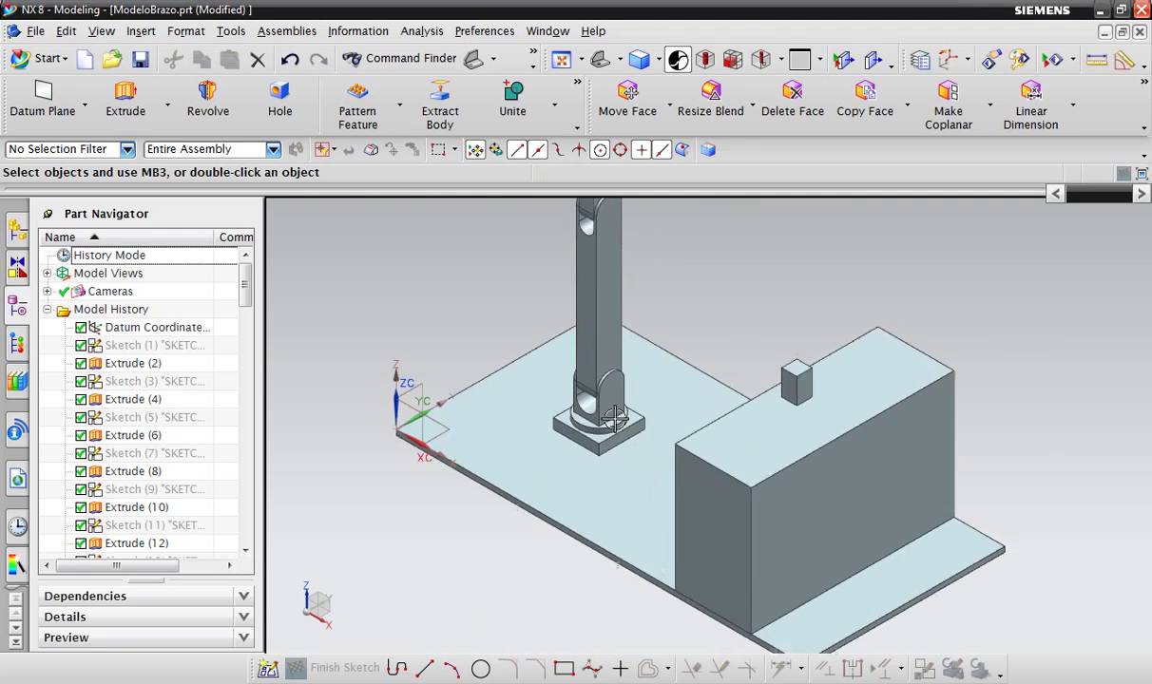
pyautogui.scroll(3, 618, 432)
pyautogui.scroll(-4, 640, 411)
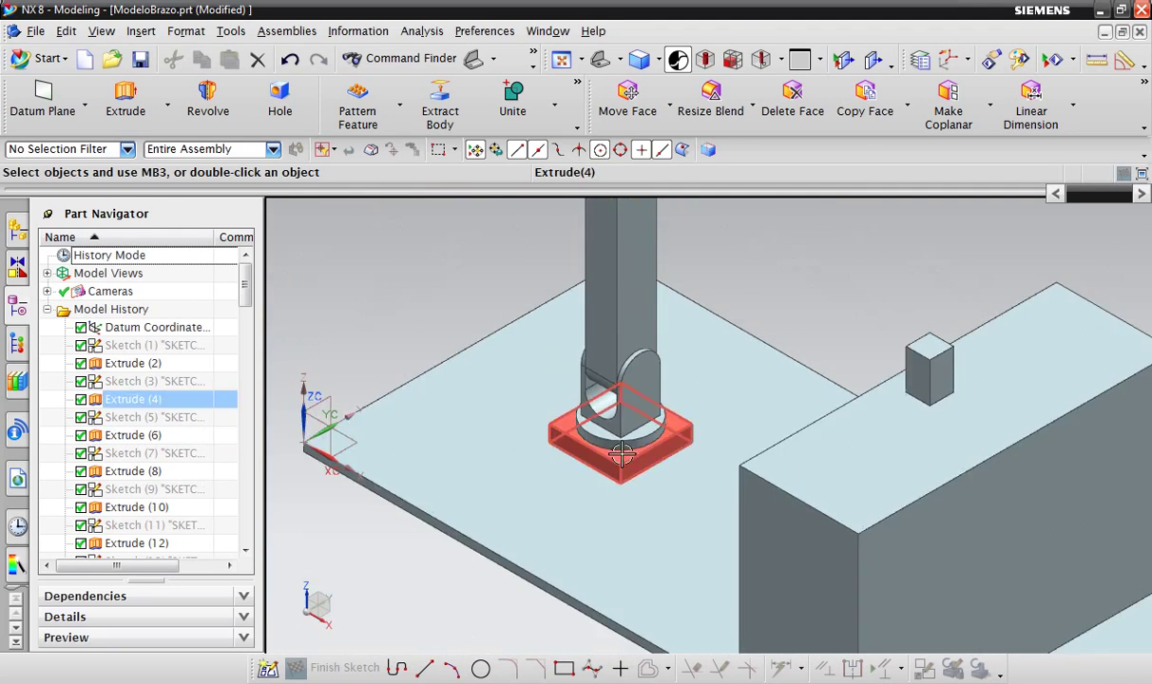
pyautogui.scroll(2, 623, 415)
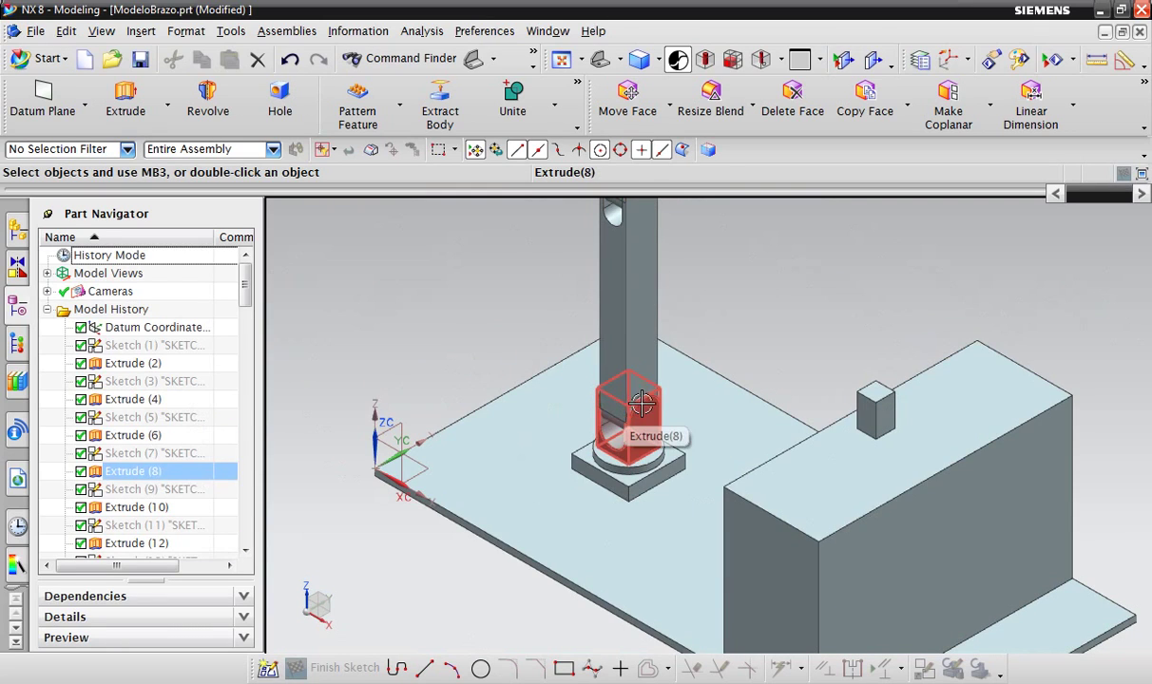
pyautogui.scroll(-1, 620, 421)
pyautogui.scroll(2, 619, 421)
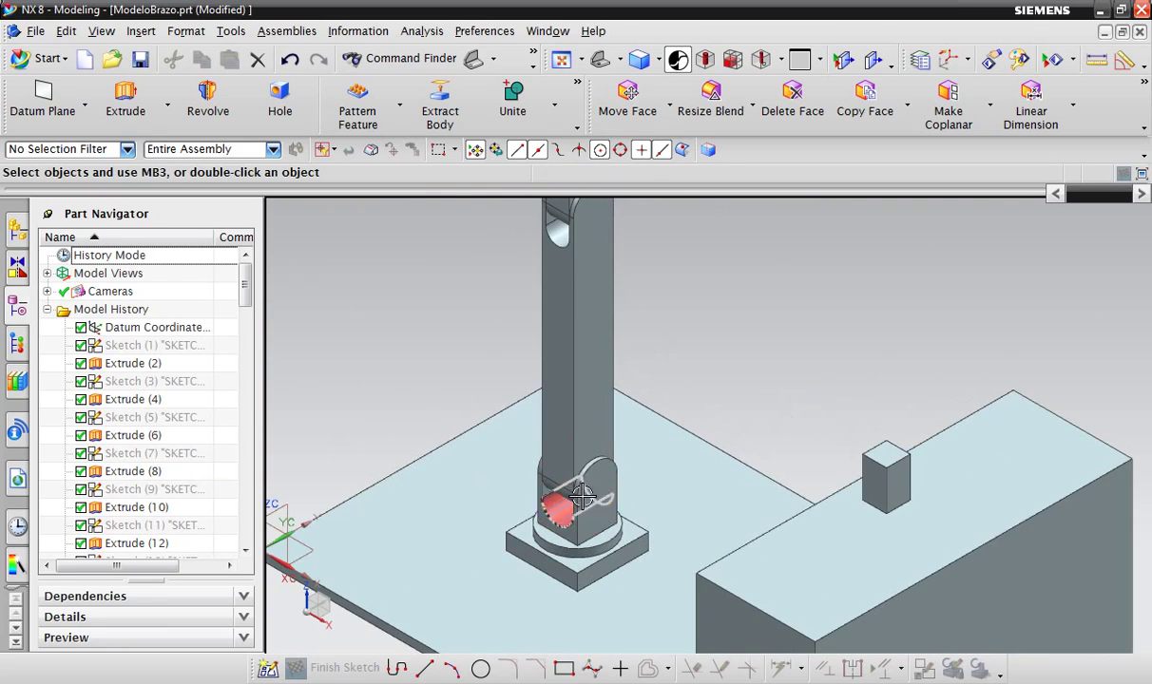
pyautogui.scroll(-2, 620, 420)
pyautogui.scroll(3, 622, 418)
pyautogui.scroll(-3, 622, 418)
pyautogui.scroll(1, 616, 409)
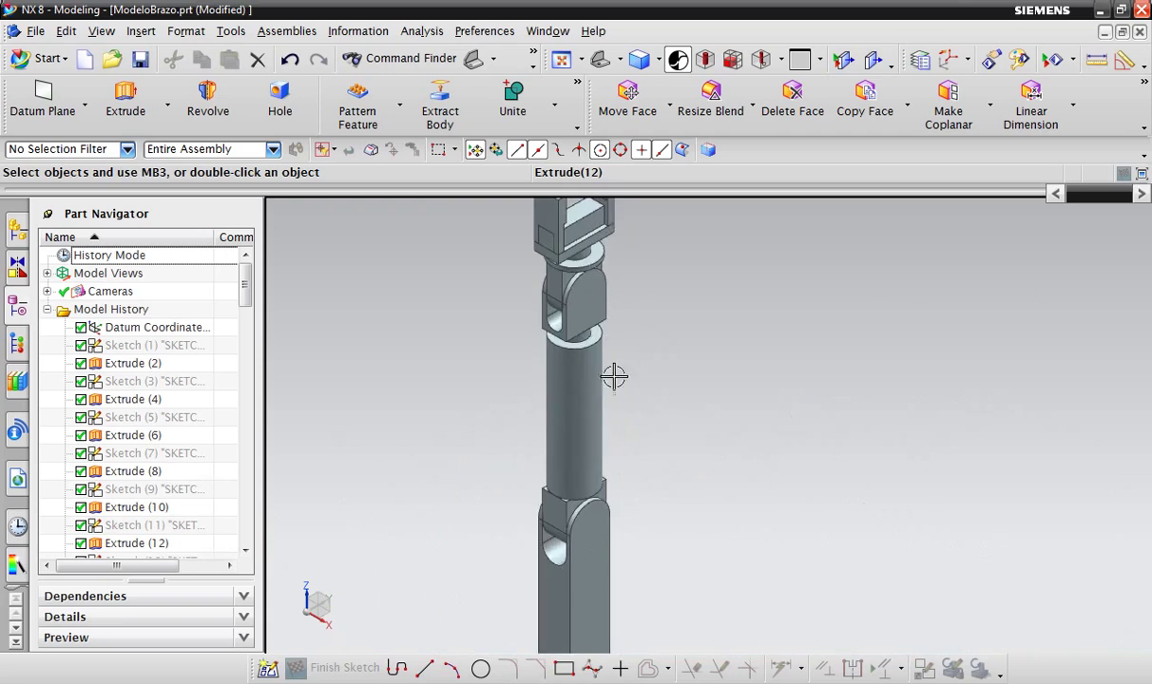
pyautogui.scroll(2, 608, 372)
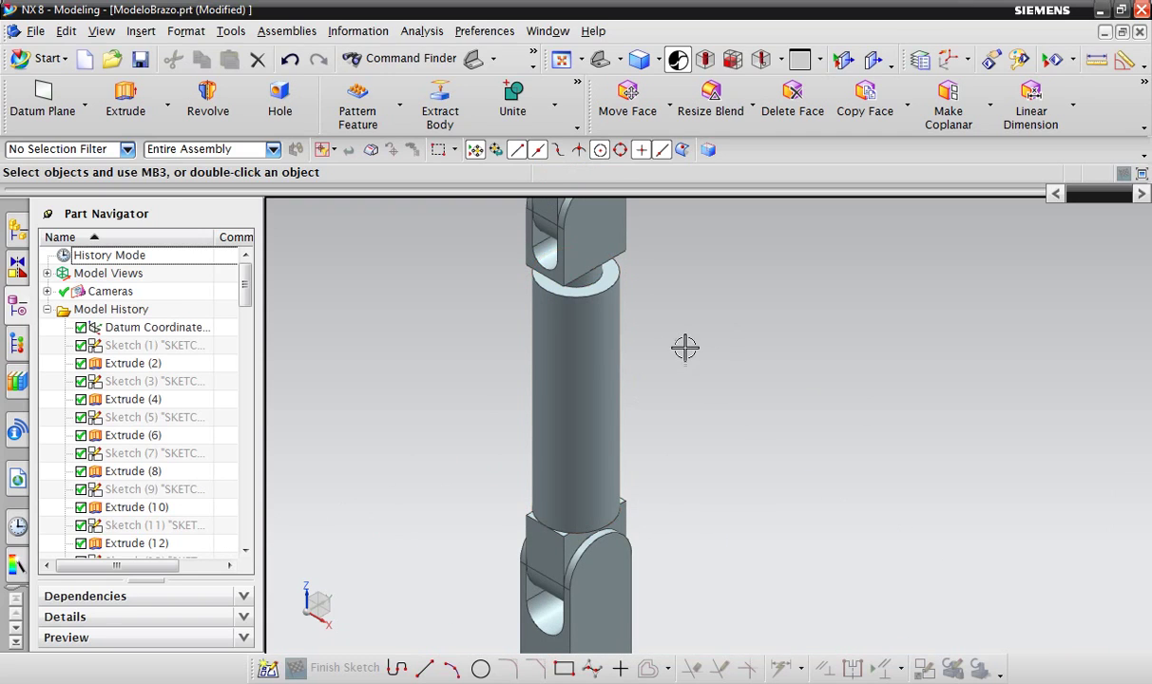
pyautogui.scroll(-1, 604, 337)
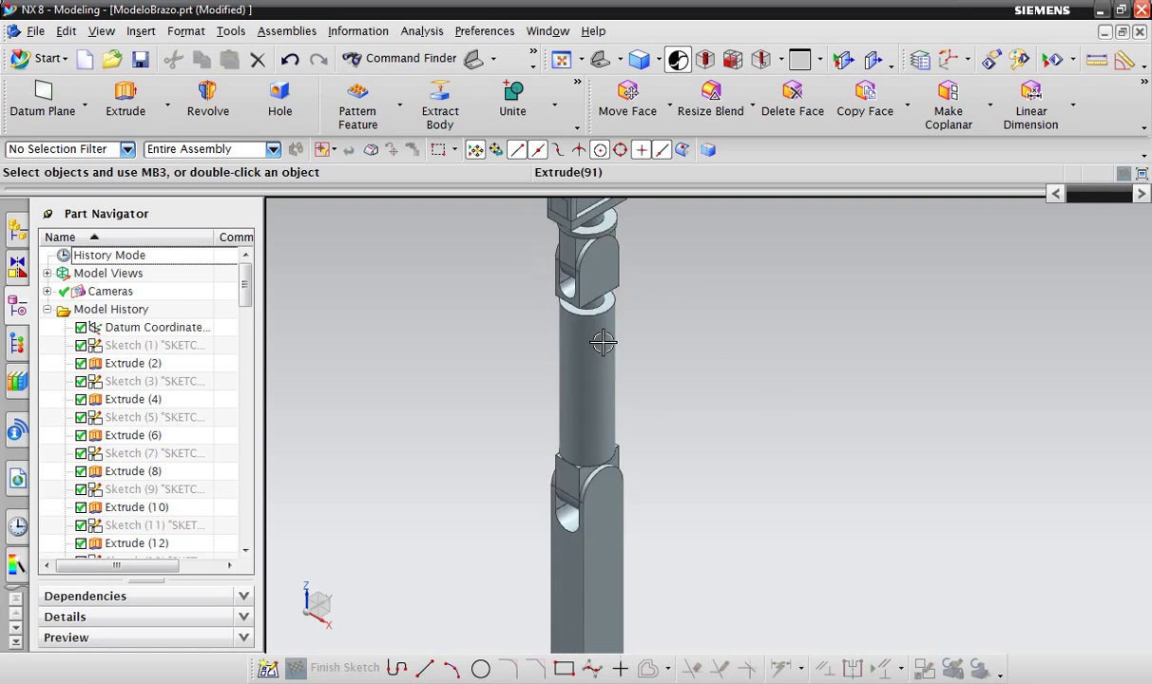
pyautogui.scroll(-1, 599, 342)
pyautogui.scroll(2, 597, 361)
pyautogui.scroll(-2, 595, 379)
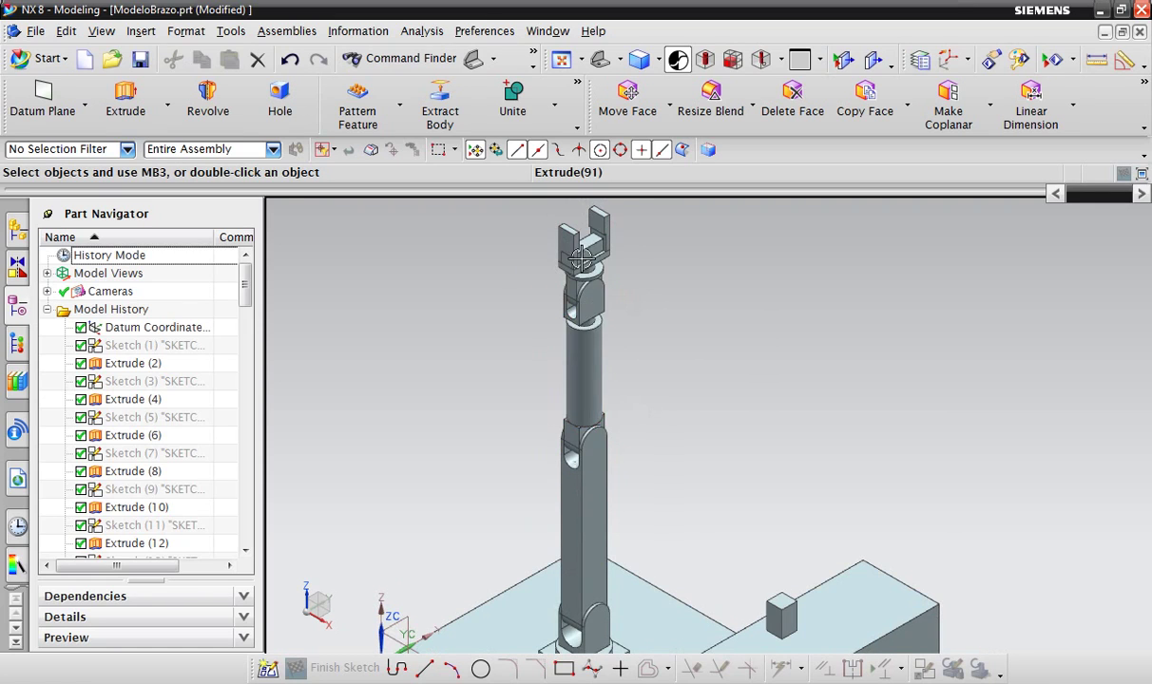
pyautogui.scroll(1, 612, 362)
pyautogui.scroll(2, 598, 380)
pyautogui.scroll(-2, 590, 397)
pyautogui.scroll(3, 608, 370)
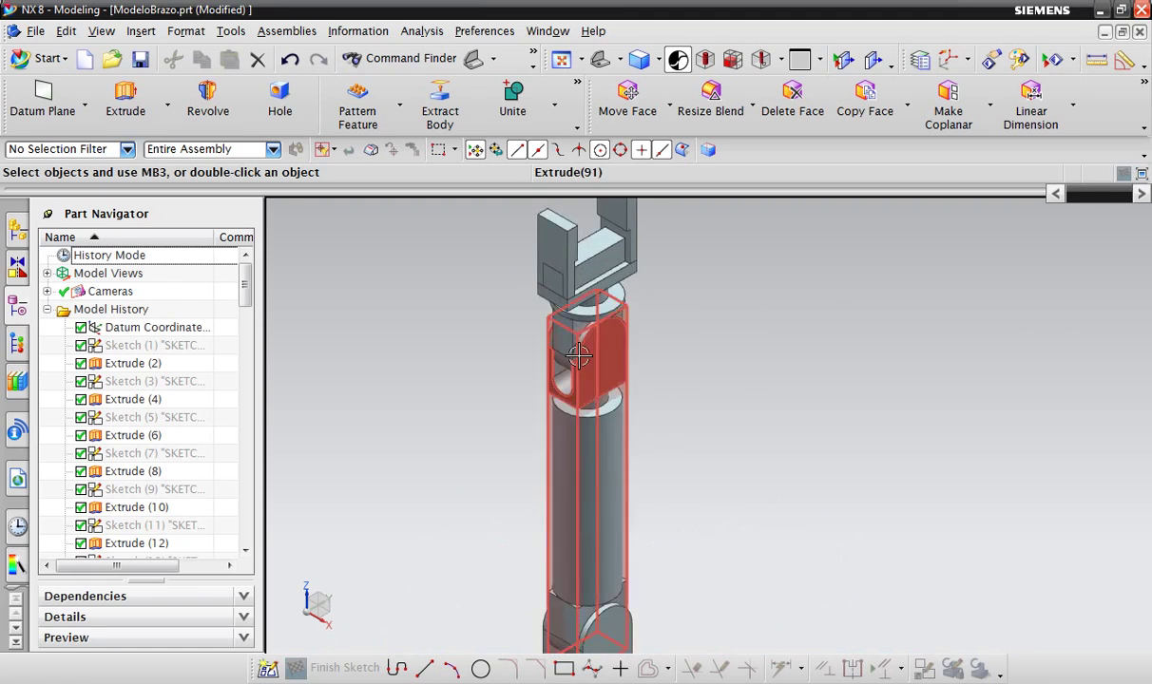
pyautogui.scroll(1, 646, 332)
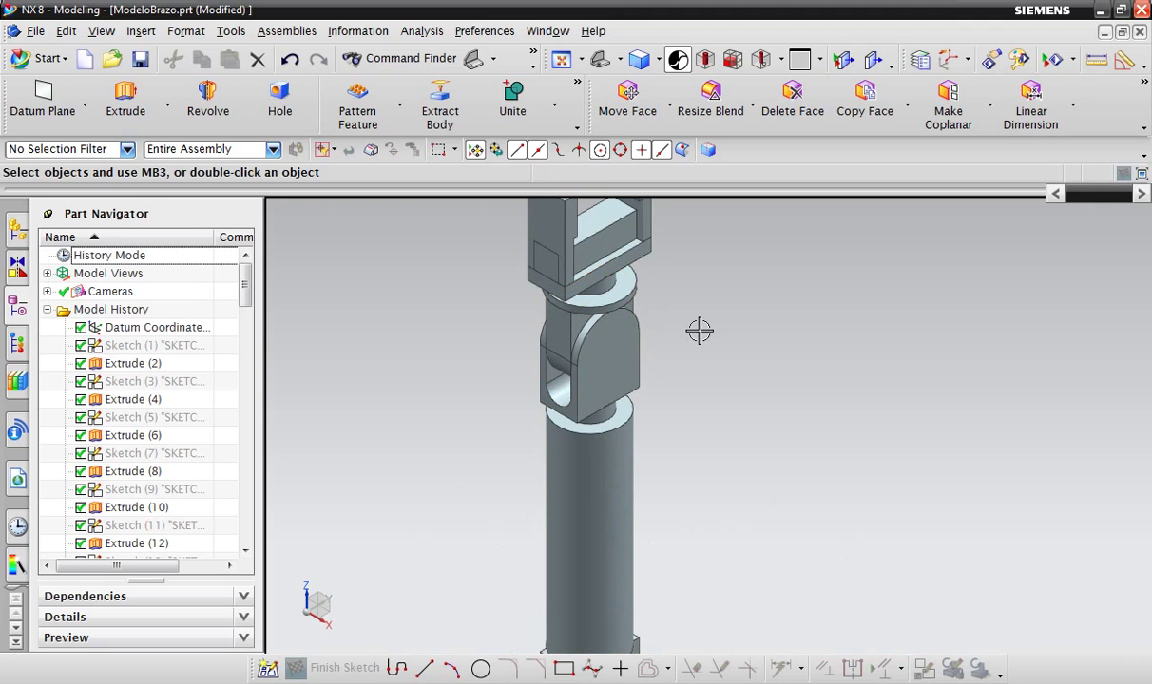
pyautogui.scroll(-1, 674, 328)
pyautogui.scroll(3, 604, 288)
pyautogui.scroll(-1, 606, 332)
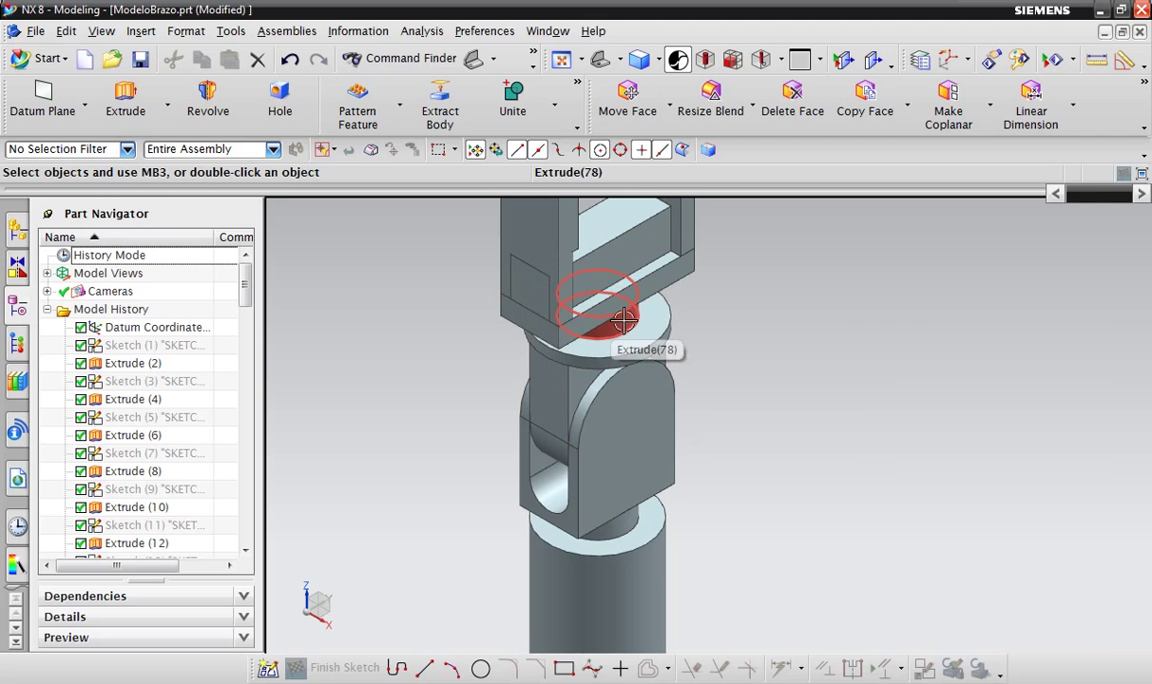
pyautogui.scroll(2, 618, 218)
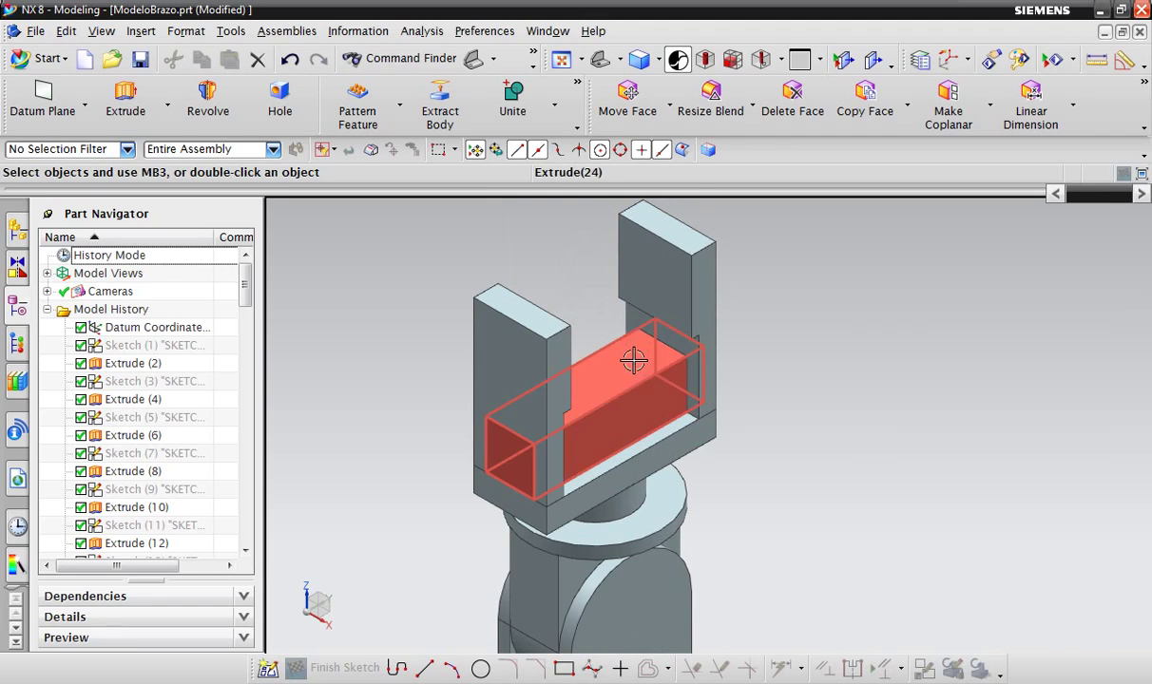
pyautogui.scroll(-1, 555, 368)
pyautogui.scroll(-3, 554, 369)
pyautogui.scroll(3, 597, 334)
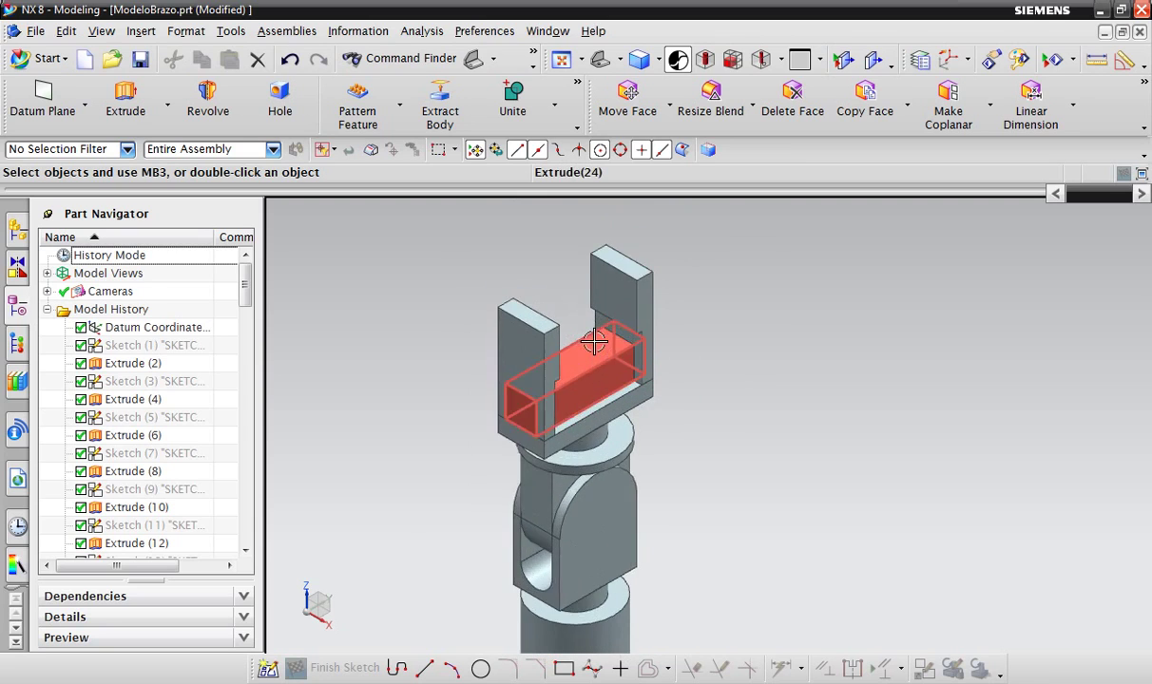
pyautogui.scroll(3, 597, 335)
pyautogui.scroll(-2, 612, 317)
pyautogui.scroll(-3, 616, 319)
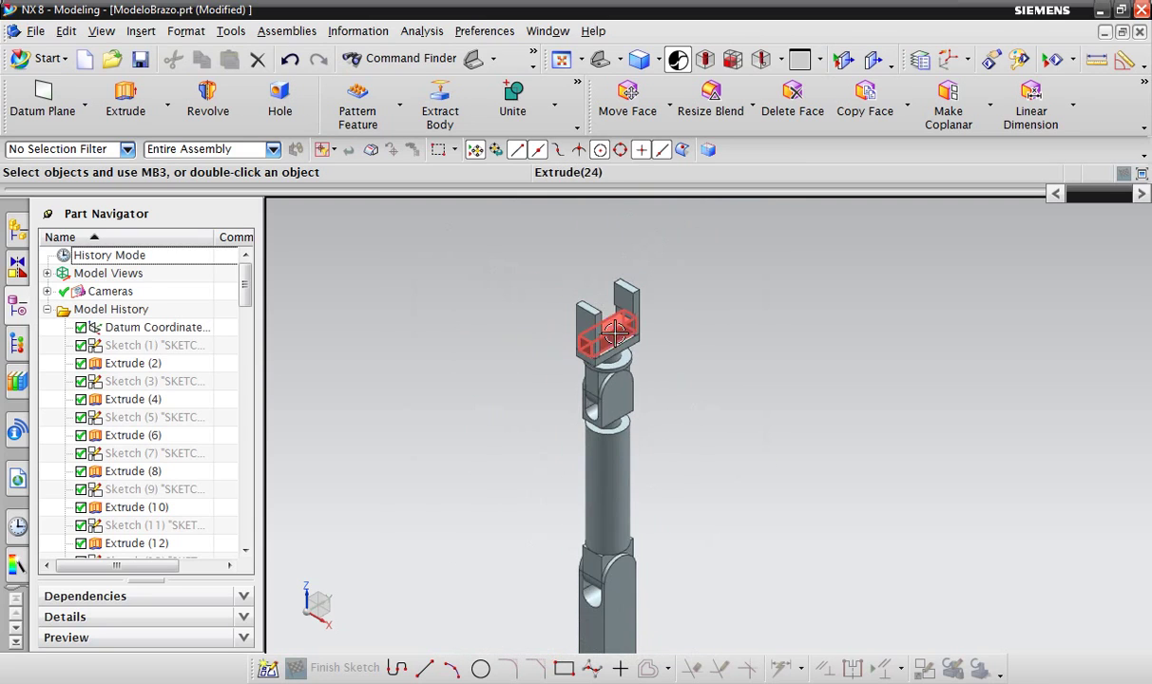
pyautogui.scroll(-1, 646, 318)
pyautogui.scroll(-2, 630, 400)
pyautogui.scroll(3, 630, 400)
pyautogui.scroll(-3, 605, 348)
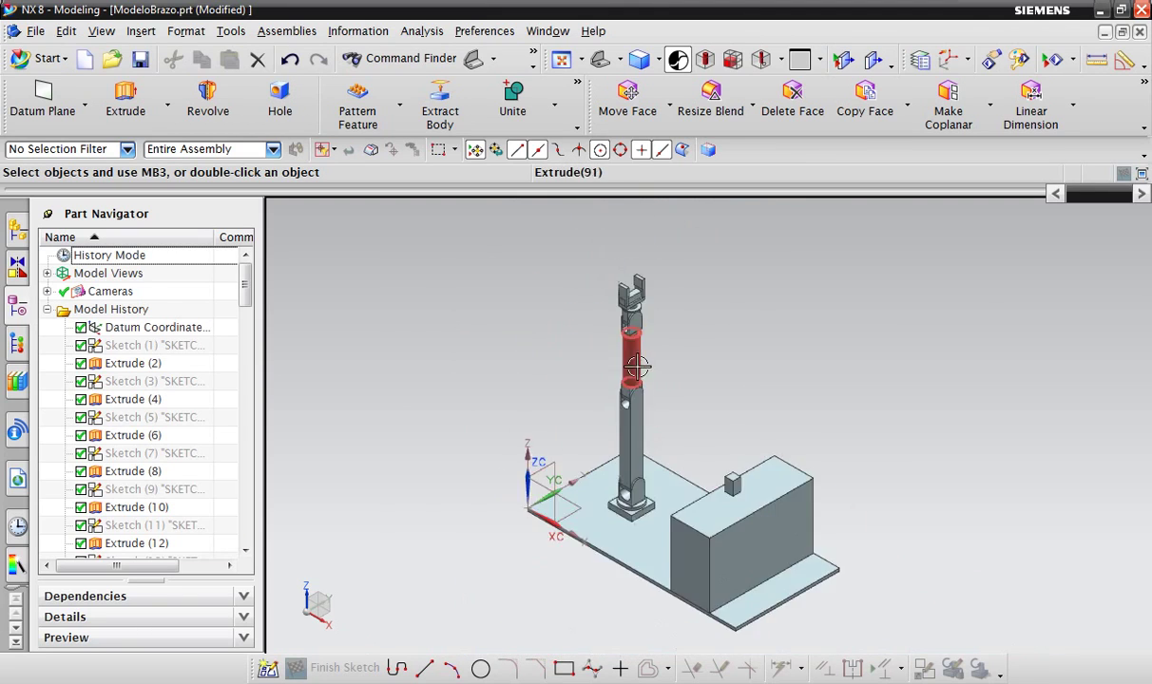
pyautogui.scroll(1, 624, 478)
pyautogui.keyDown('shift'); pyautogui.moveTo(733, 440); pyautogui.dragTo(754, 425, button='middle'); pyautogui.keyUp('shift')
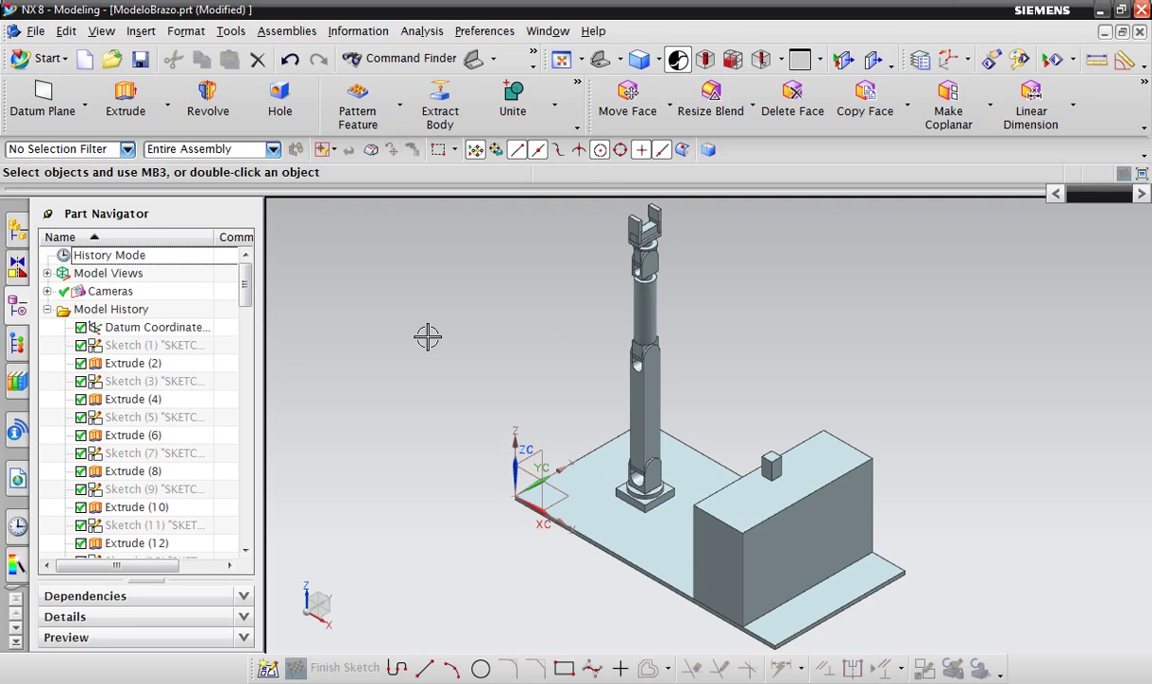
# - Switch ModeloBrazo to Mechatronics Concept Designer and select the middle arm segment
pyautogui.click(36, 58)
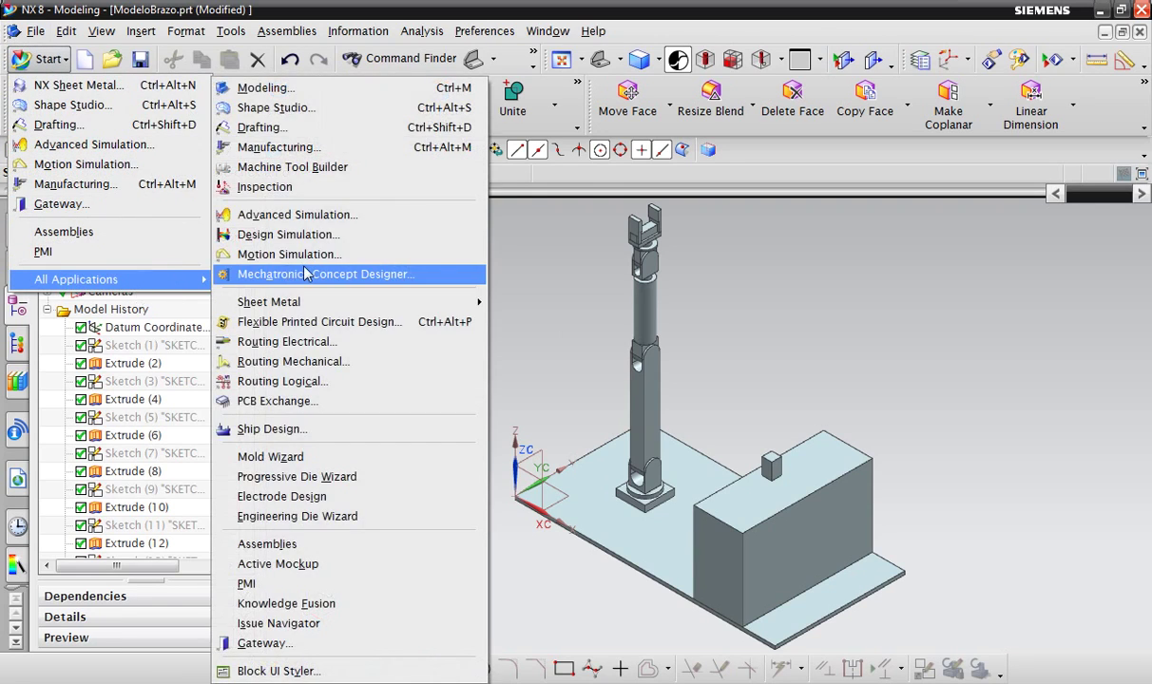
pyautogui.click(312, 276)
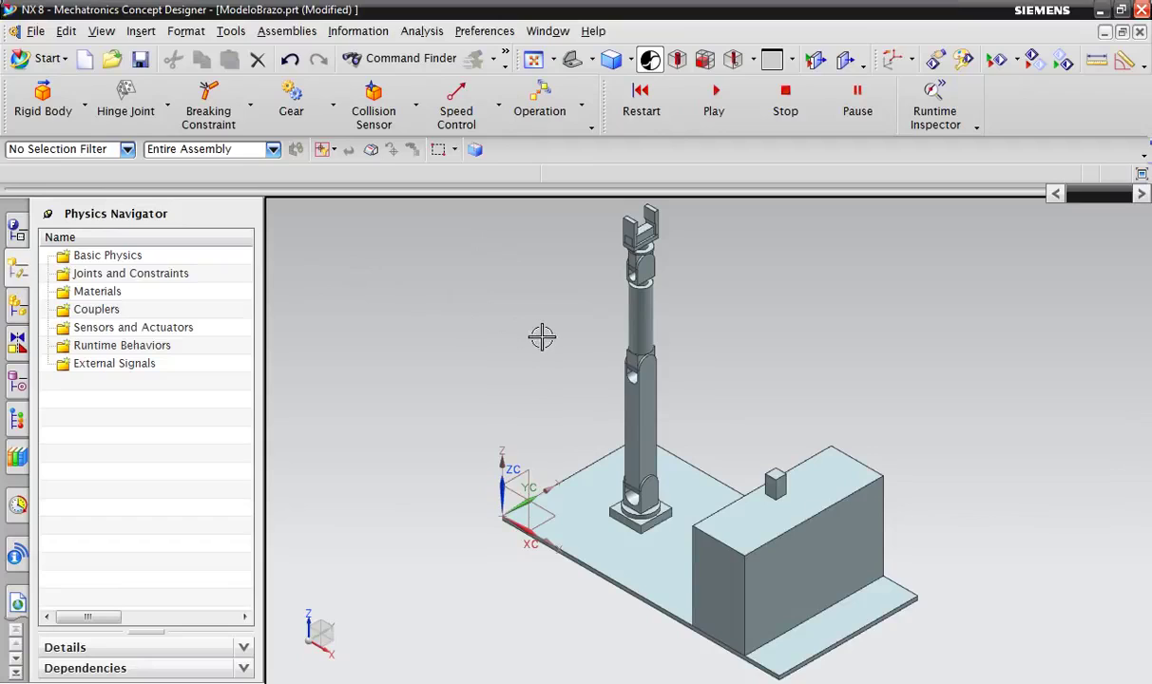
pyautogui.click(630, 296)
pyautogui.press('Escape')
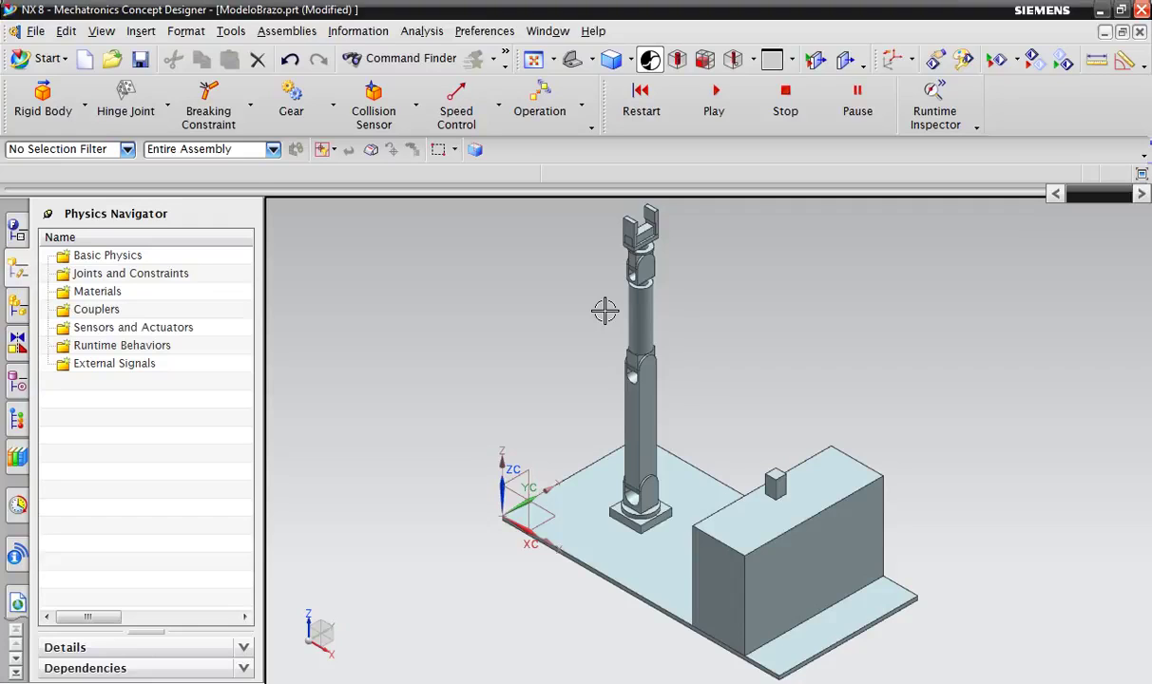
pyautogui.scroll(-2, 605, 337)
pyautogui.scroll(2, 632, 322)
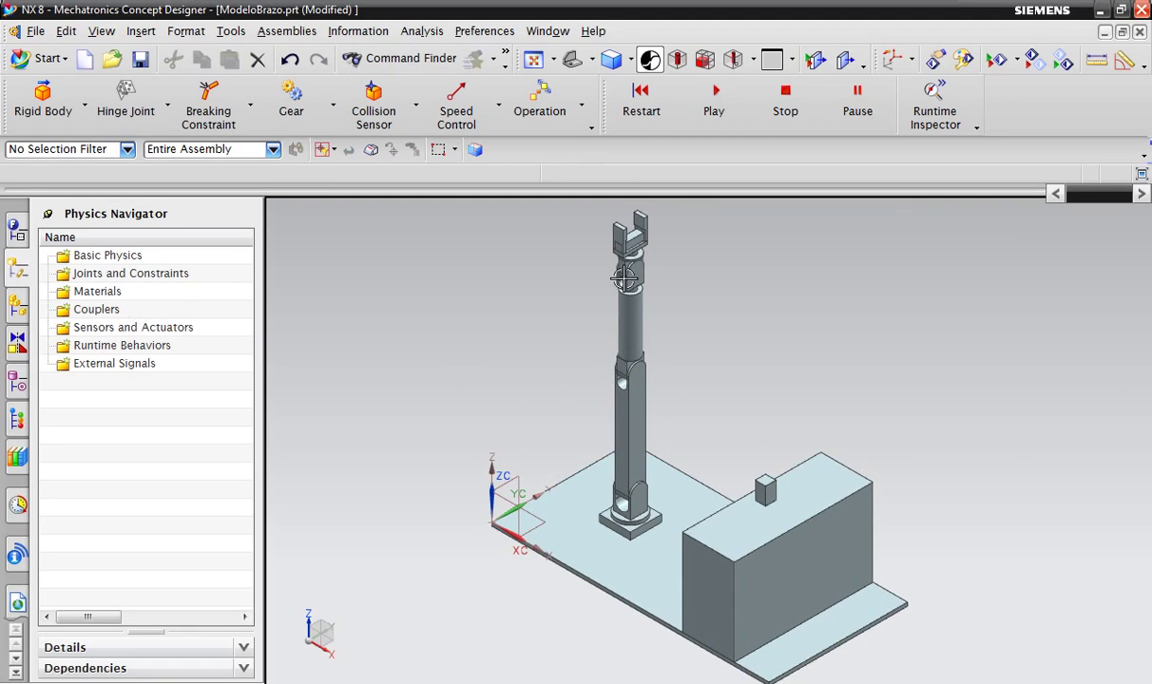
pyautogui.scroll(-1, 760, 356)
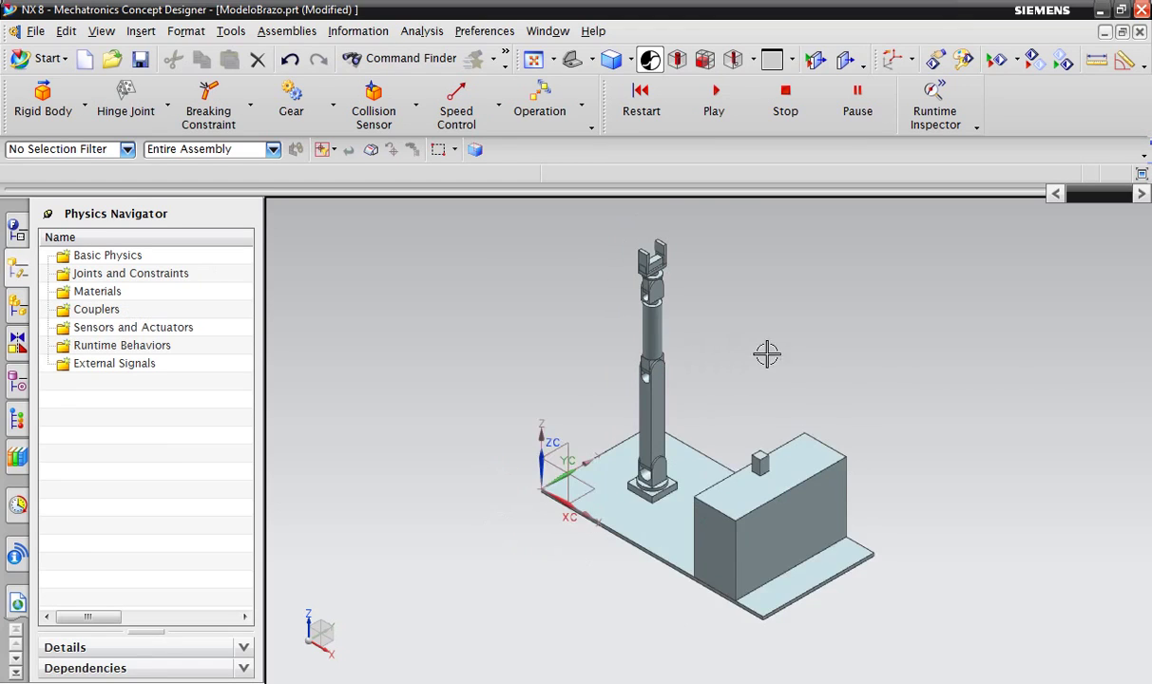
pyautogui.scroll(1, 766, 353)
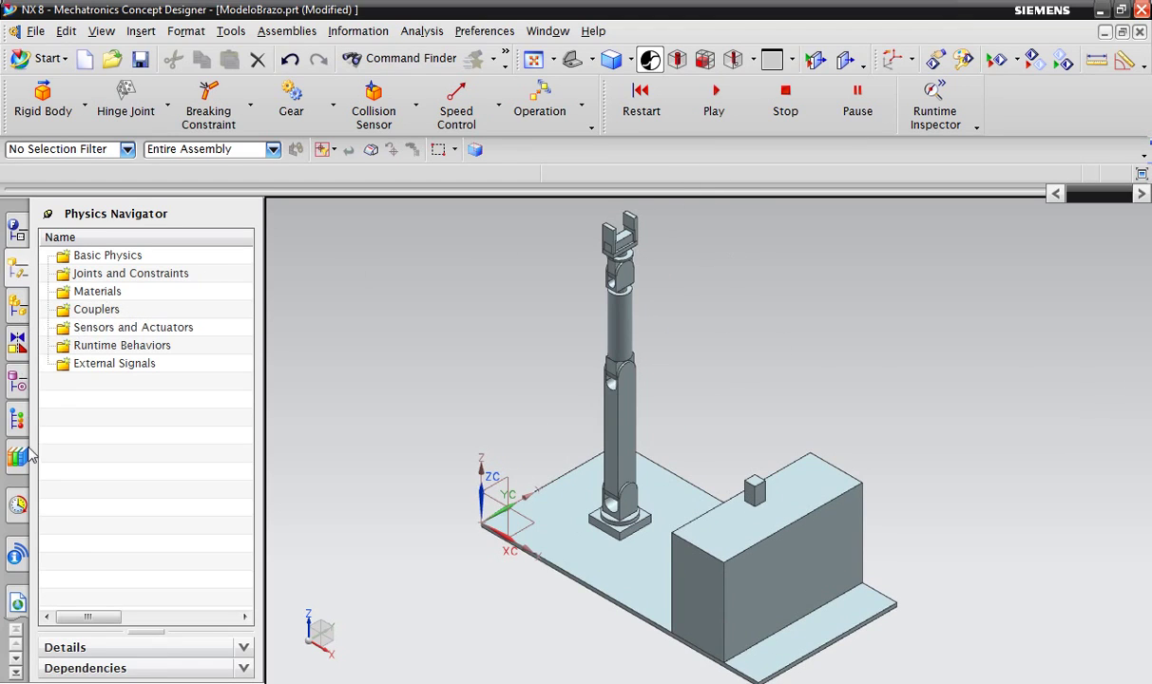
pyautogui.click(17, 494)
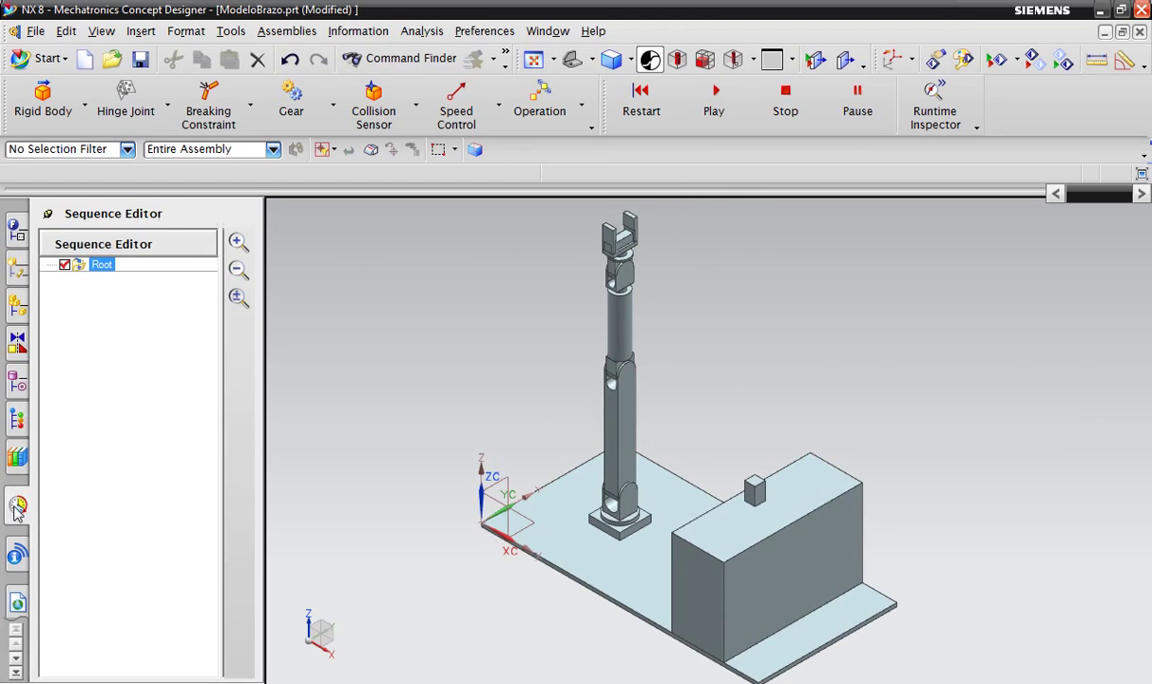
pyautogui.click(17, 384)
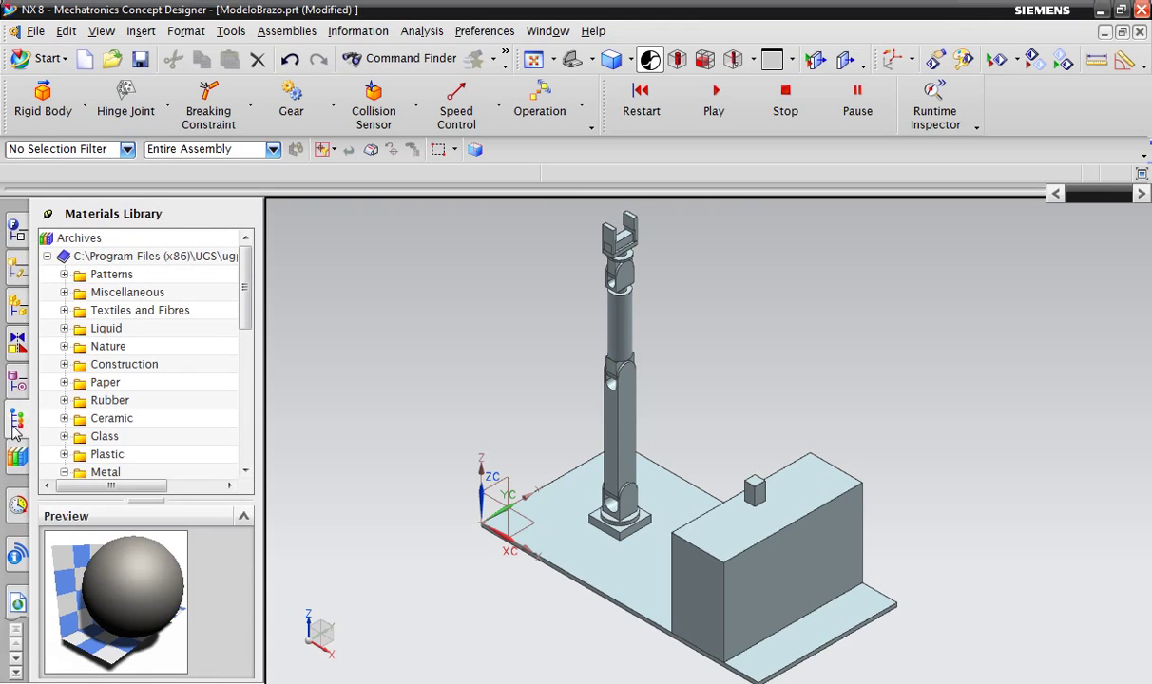
pyautogui.click(17, 458)
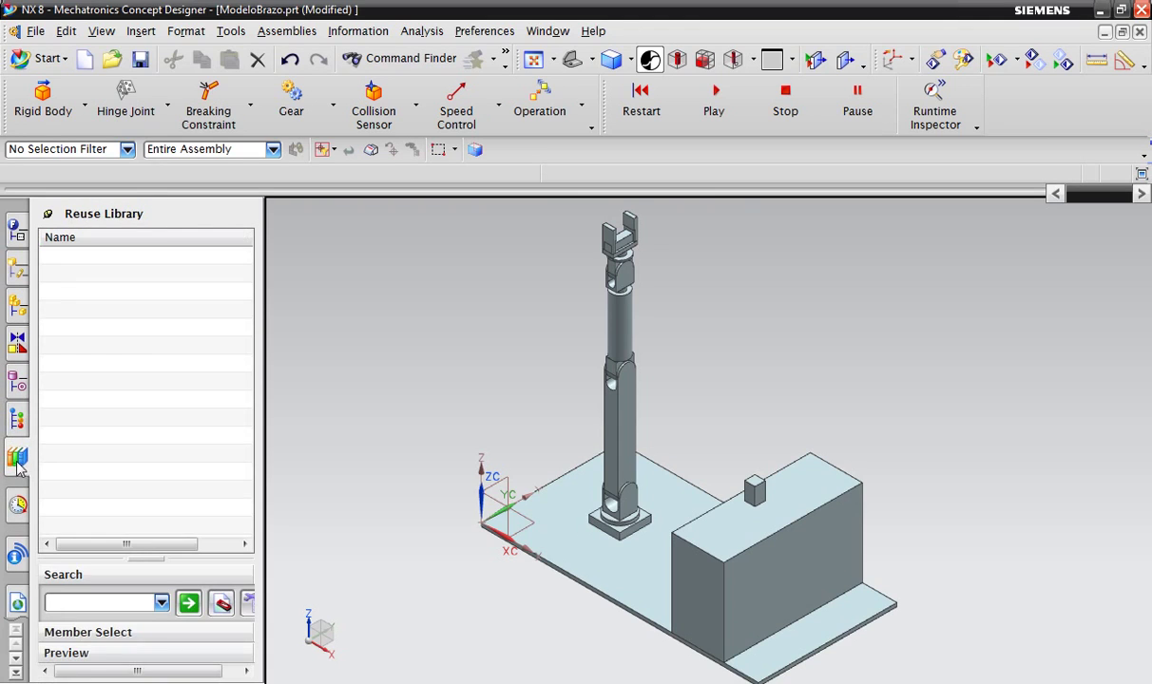
pyautogui.click(20, 279)
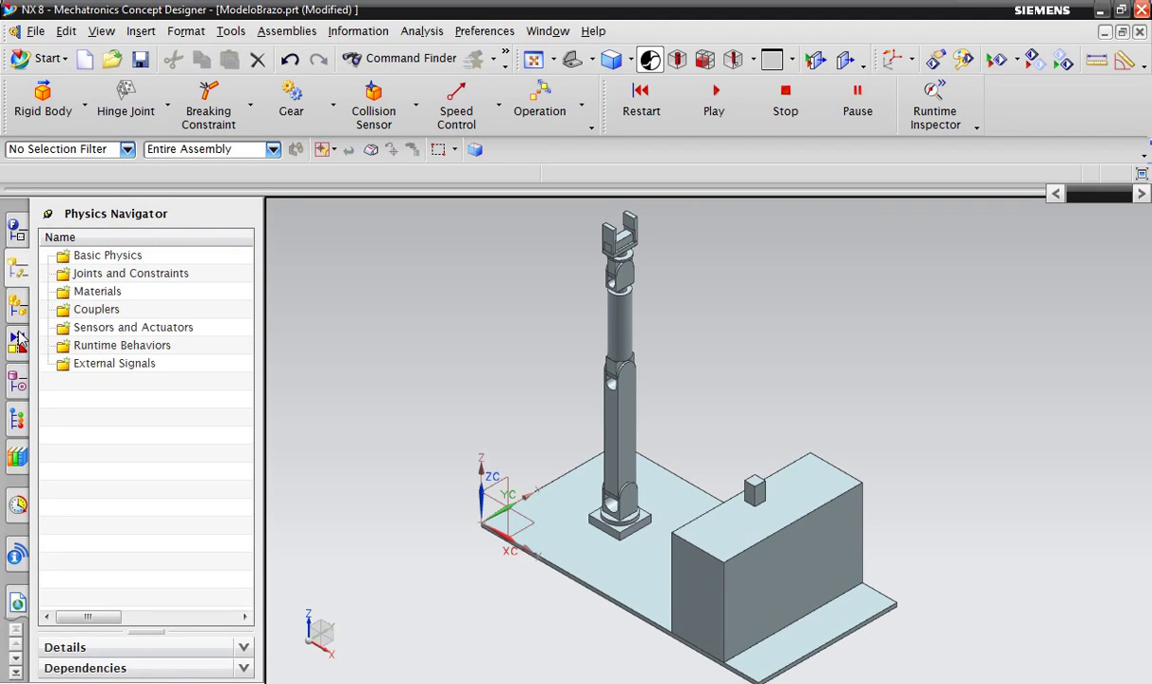
pyautogui.click(19, 295)
pyautogui.click(10, 328)
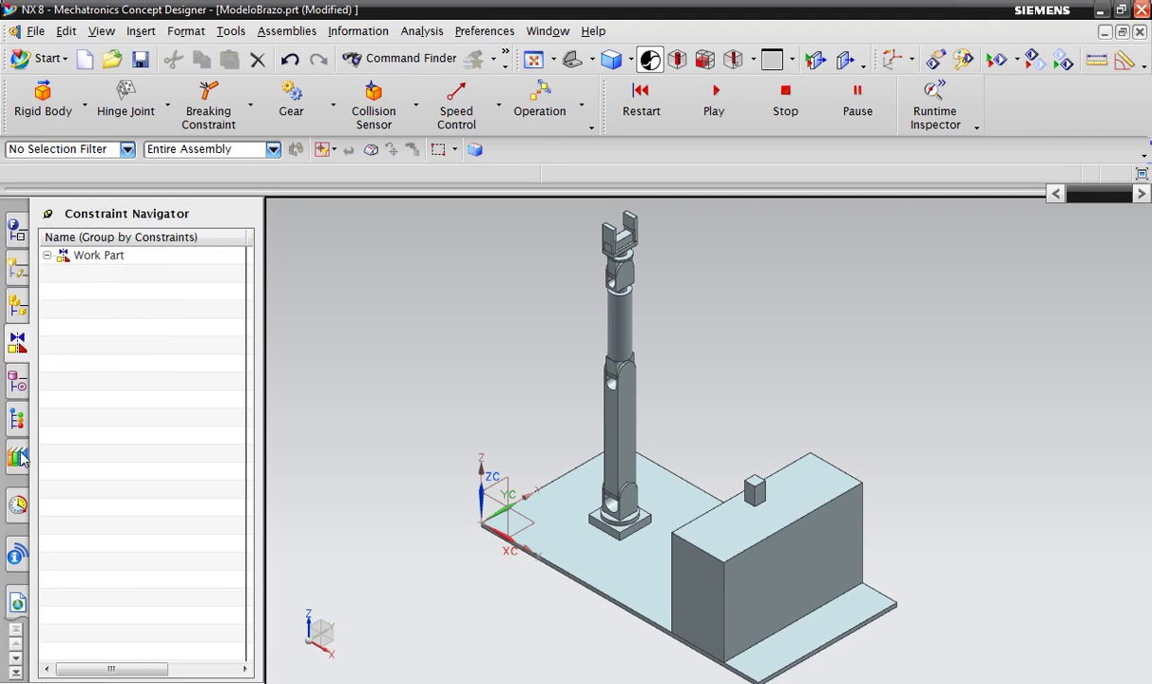
pyautogui.click(13, 434)
pyautogui.click(23, 302)
pyautogui.click(23, 276)
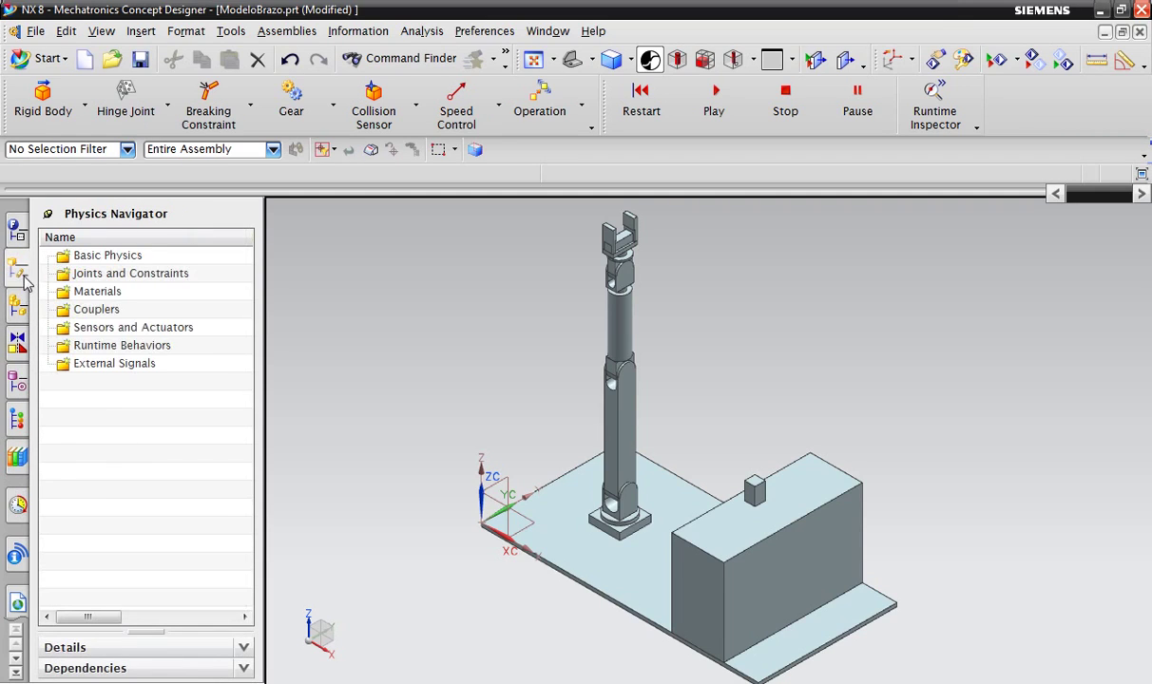
pyautogui.click(17, 238)
pyautogui.click(21, 268)
pyautogui.click(16, 346)
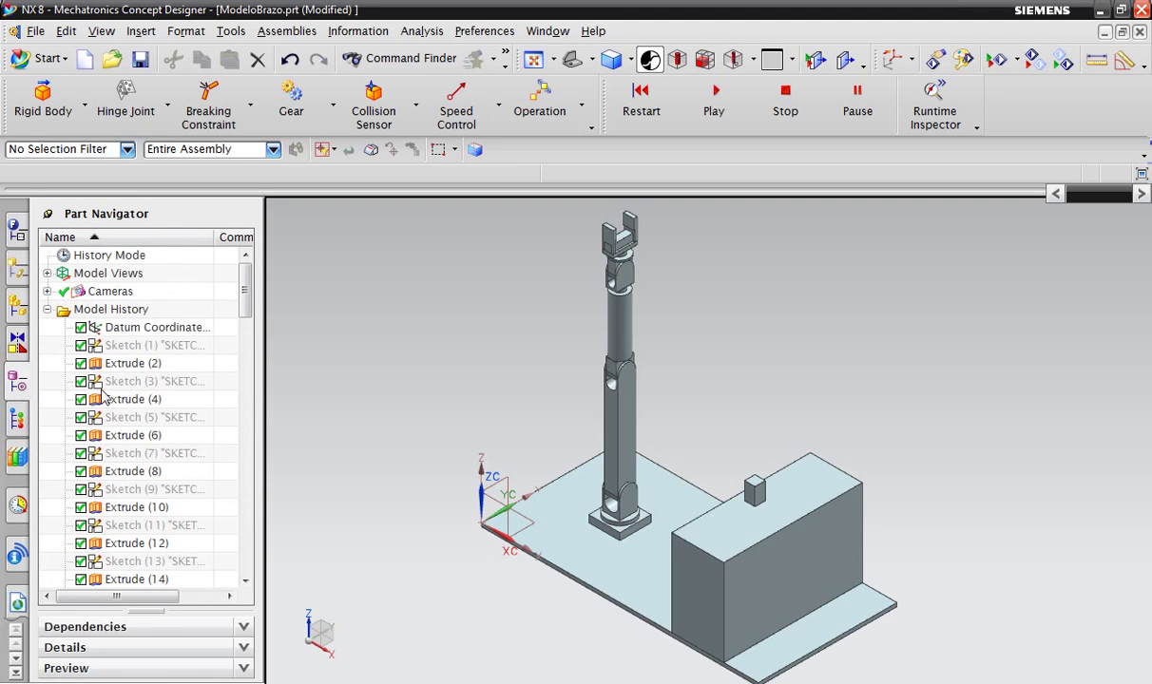
pyautogui.scroll(-5, 95, 428)
pyautogui.scroll(-5, 226, 372)
pyautogui.scroll(-5, 242, 494)
pyautogui.scroll(-5, 239, 457)
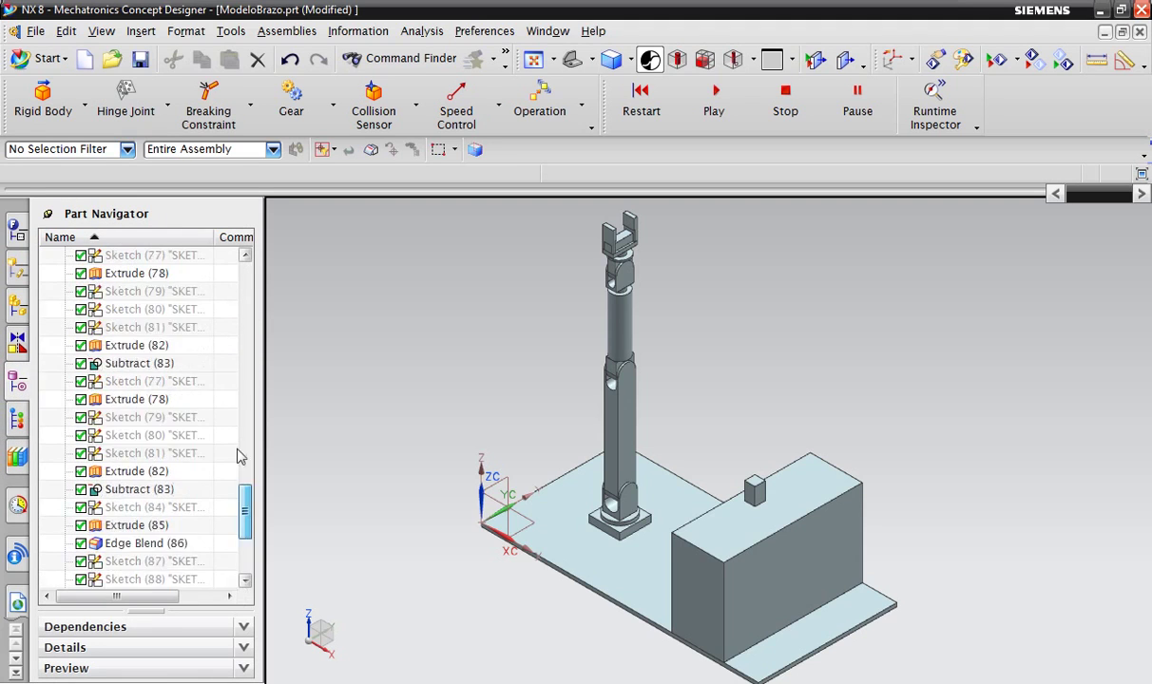
pyautogui.scroll(15, 240, 457)
pyautogui.click(19, 273)
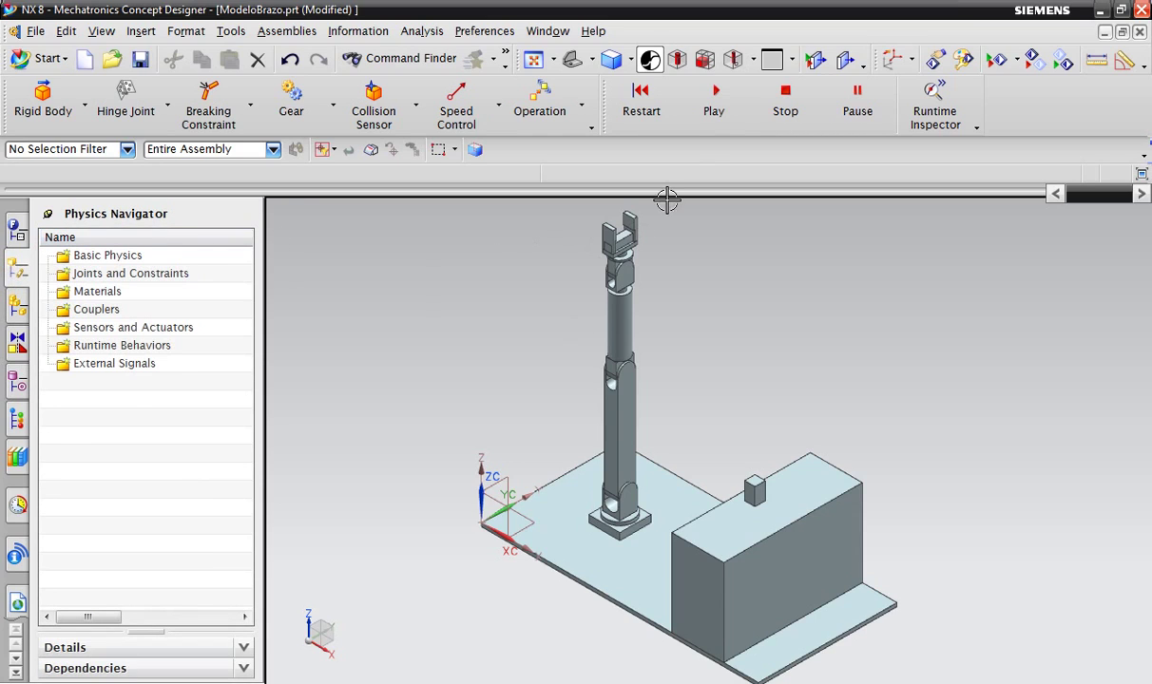
# - Run the physics simulation briefly, then stop and reset it and zoom in
pyautogui.click(714, 102)
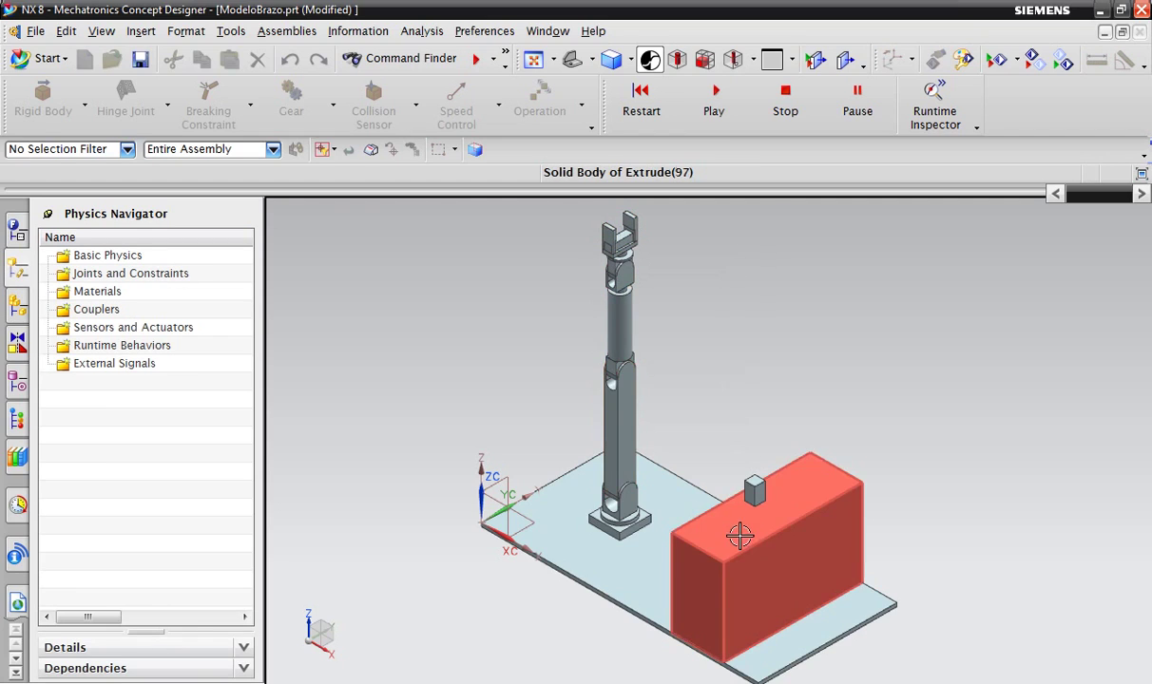
pyautogui.click(785, 103)
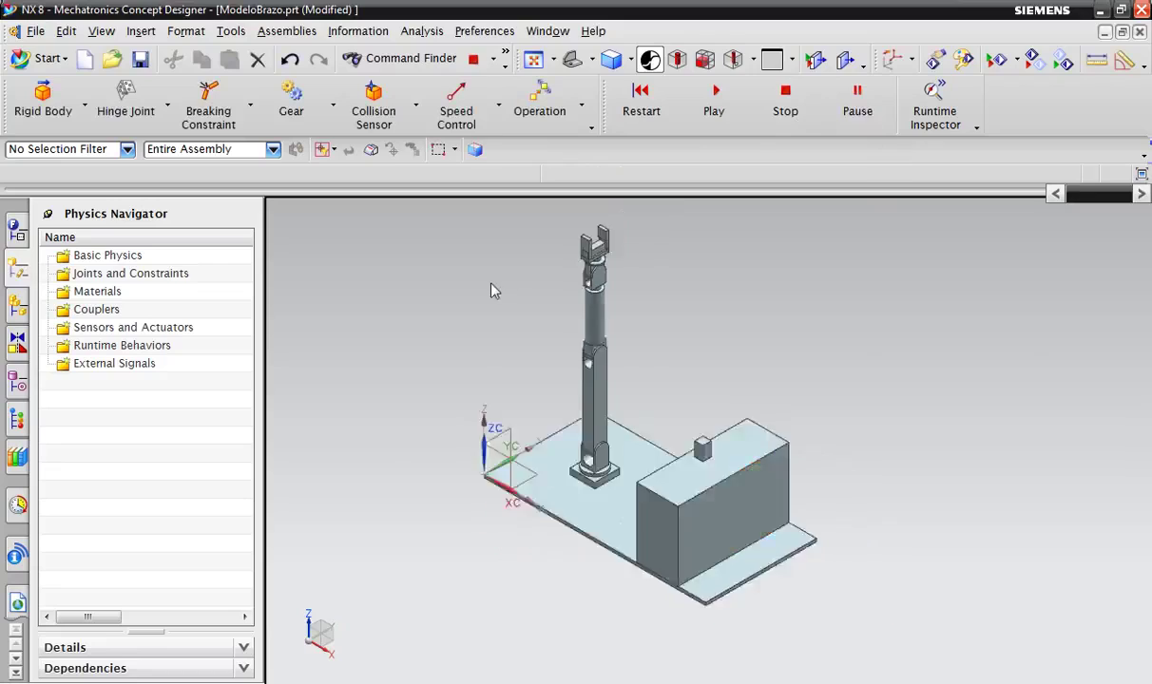
pyautogui.scroll(2, 656, 377)
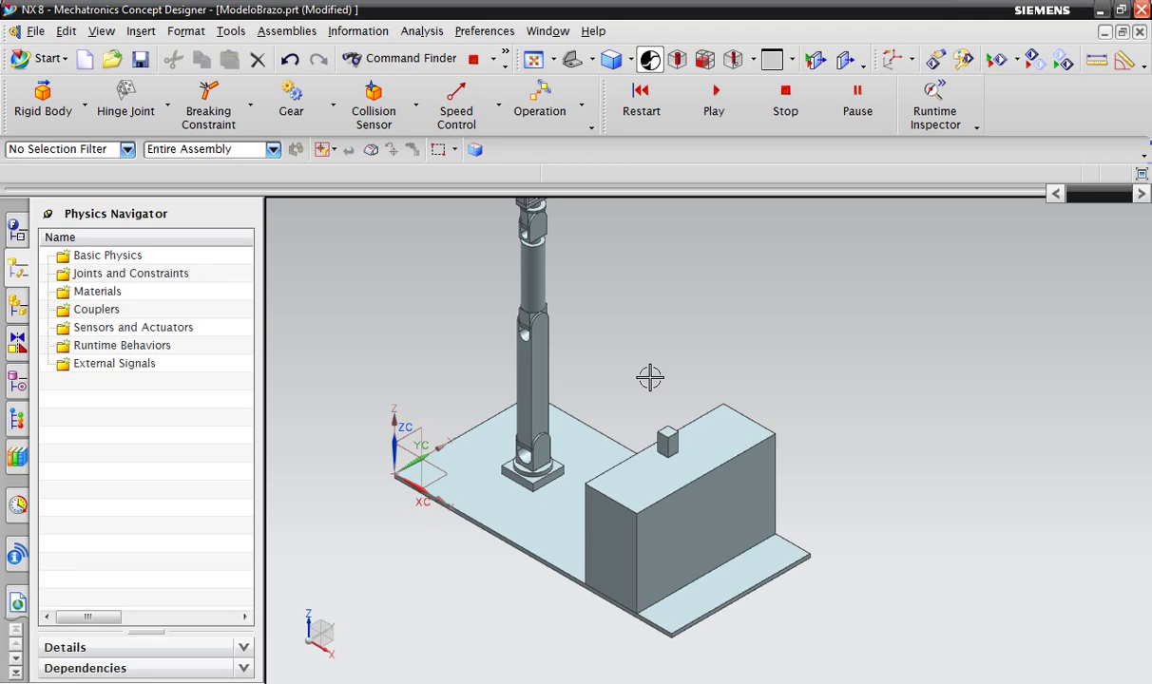
pyautogui.scroll(-2, 478, 535)
pyautogui.scroll(3, 509, 496)
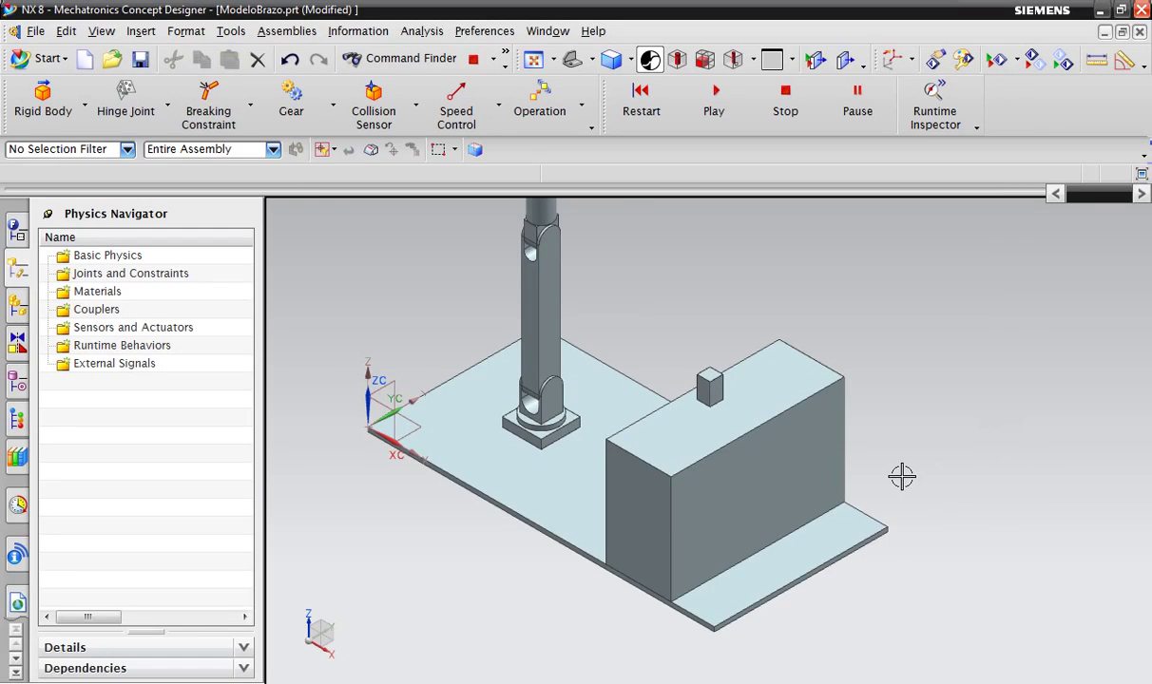
pyautogui.scroll(-2, 901, 477)
pyautogui.scroll(2, 894, 455)
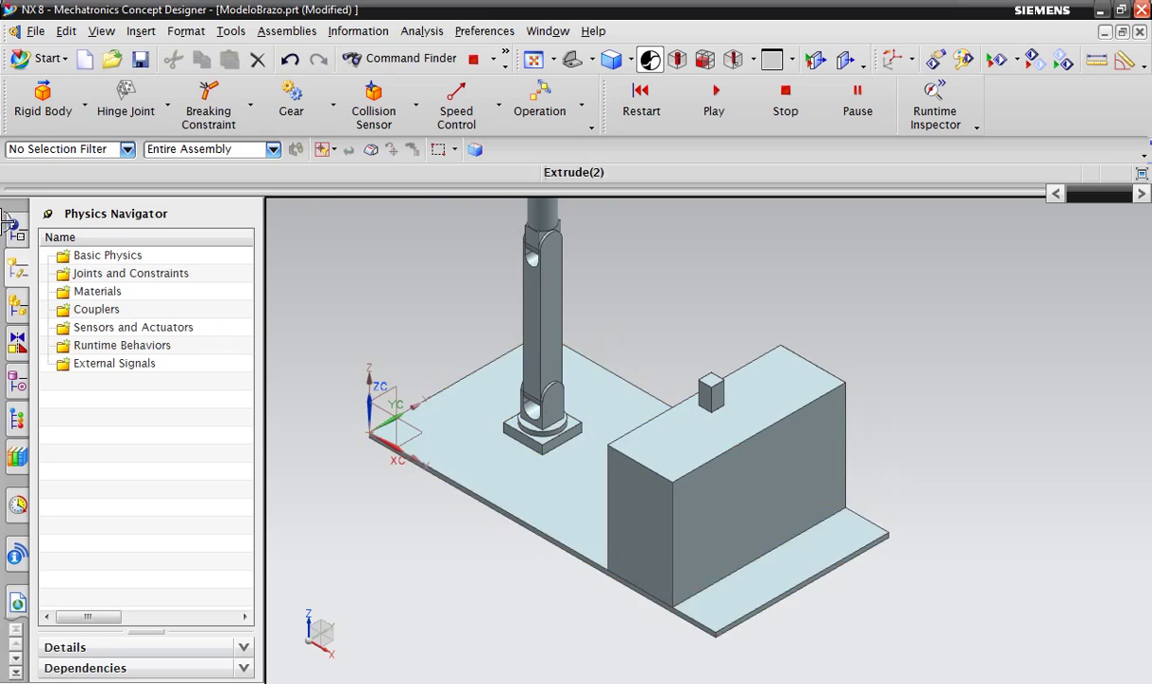
# - Open the Rigid Body dropdown's list of physics body types to reach Collision Body
pyautogui.click(84, 102)
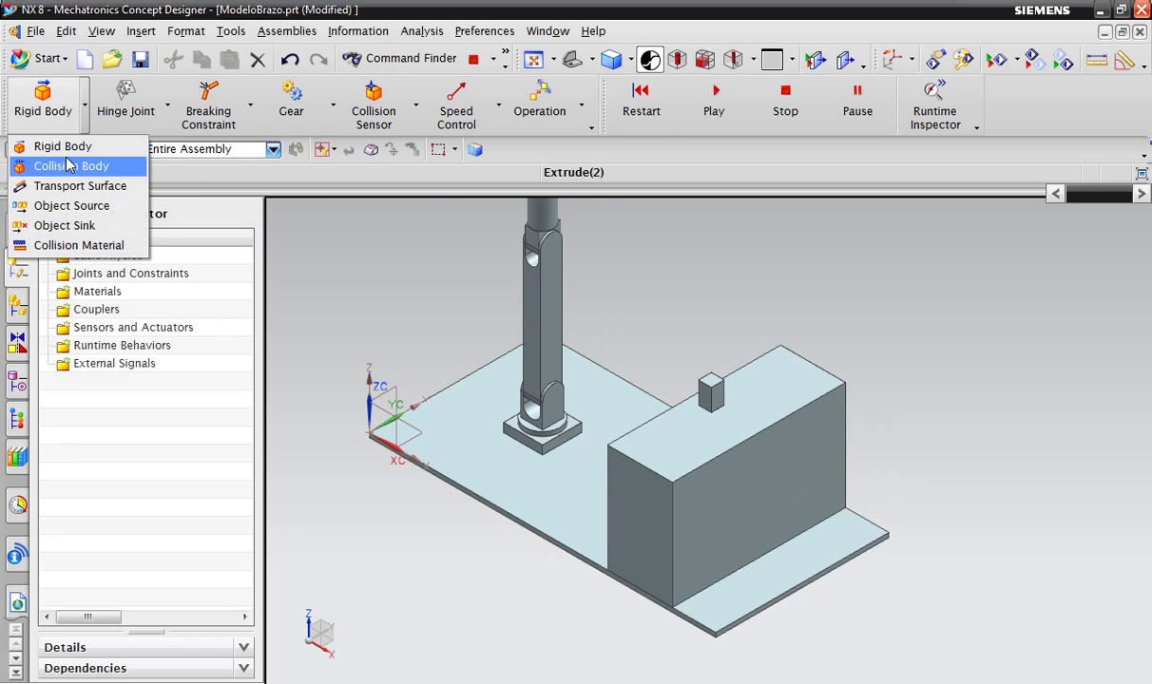
pyautogui.moveTo(71, 166)
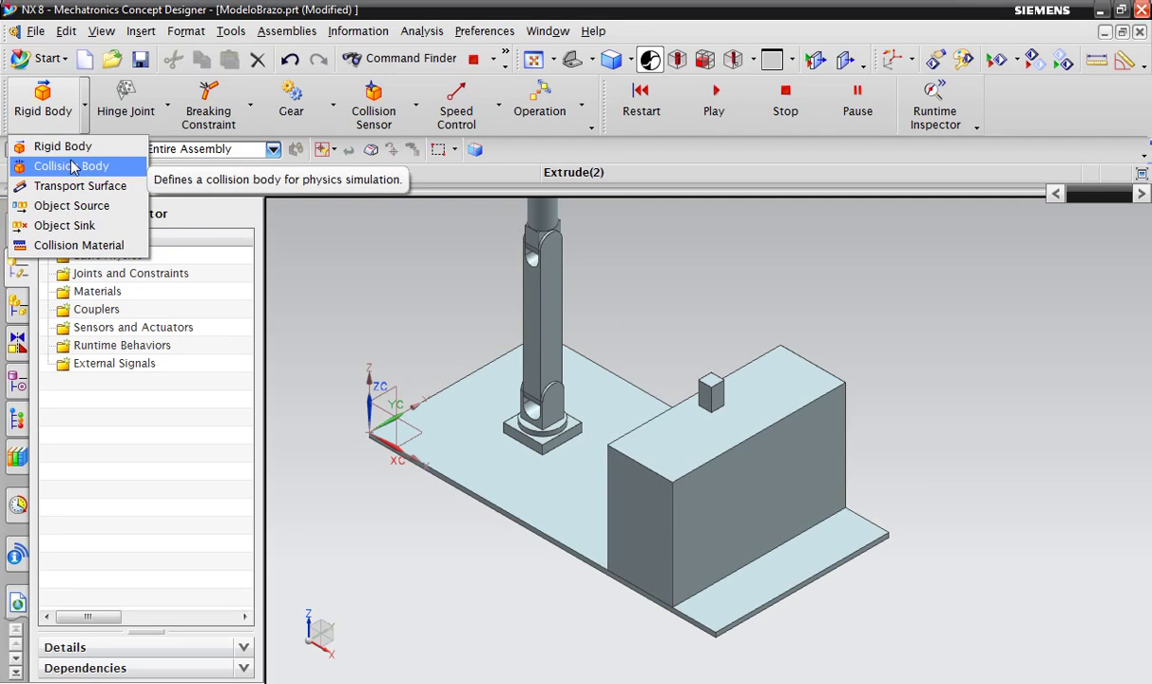
pyautogui.click(83, 106)
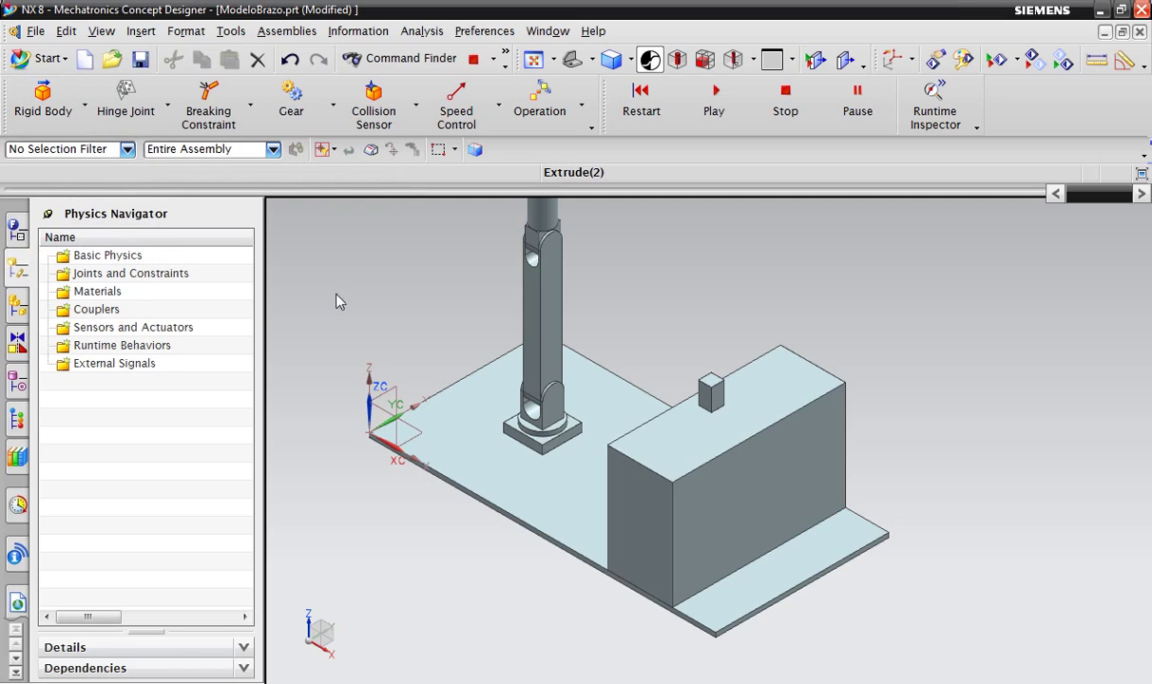
pyautogui.click(84, 104)
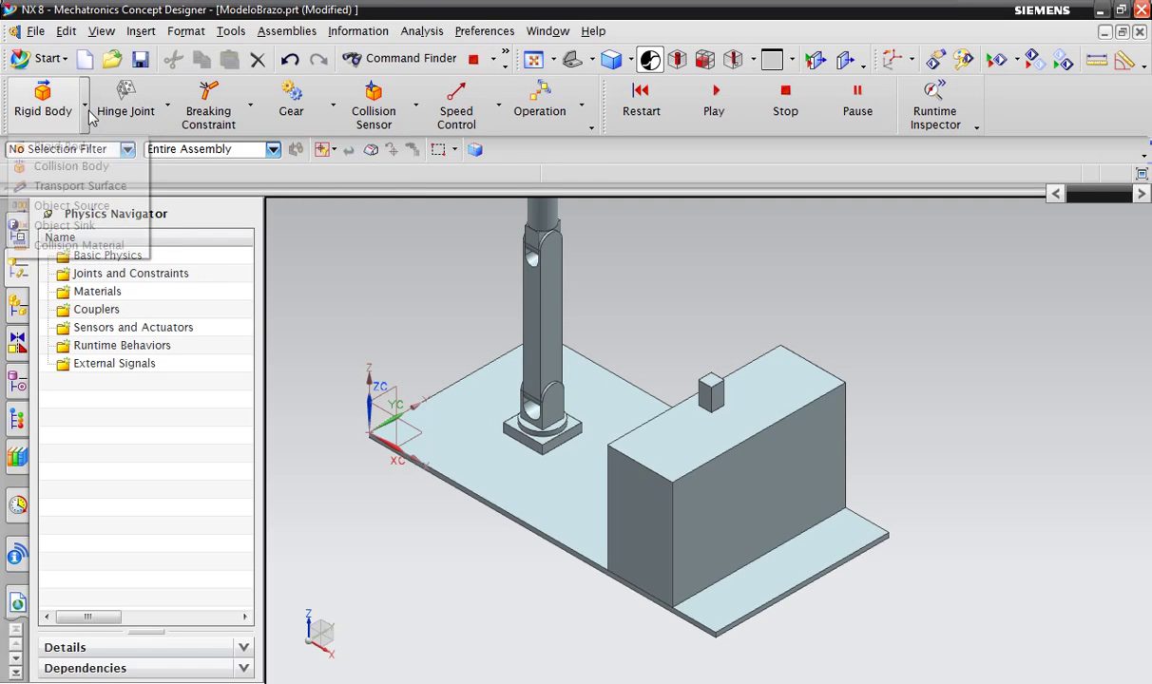
# - Start a new collision body and pick the base plate's top face
pyautogui.click(80, 169)
pyautogui.scroll(-3, 475, 371)
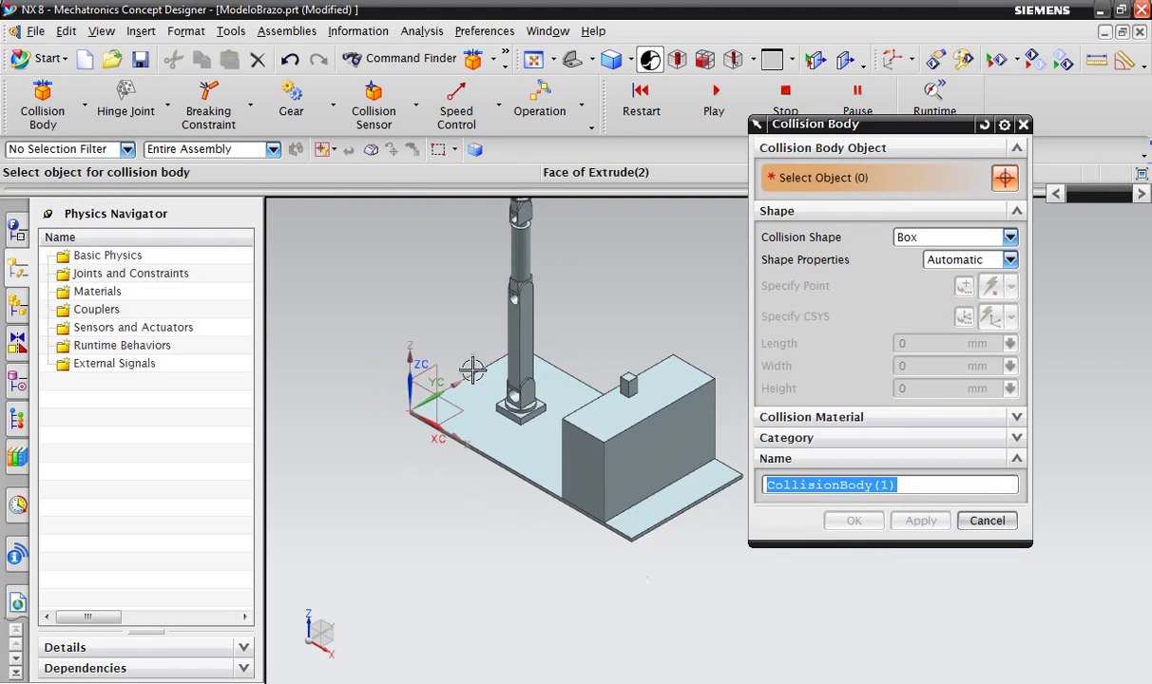
pyautogui.scroll(2, 637, 336)
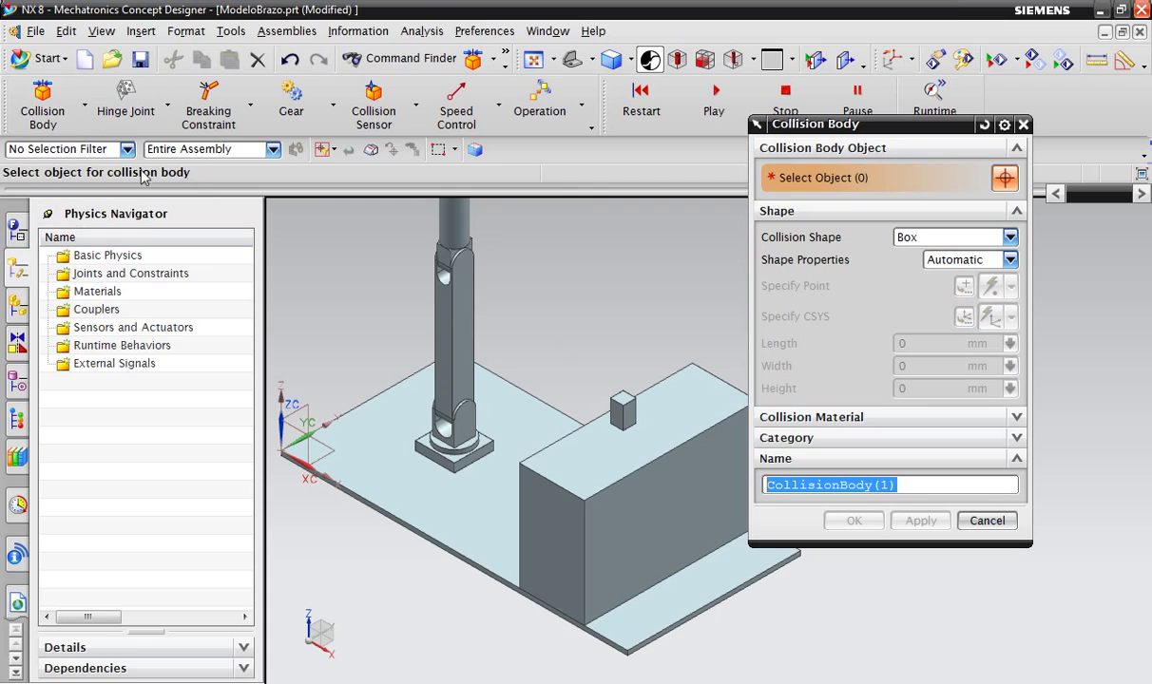
pyautogui.moveTo(483, 279); pyautogui.dragTo(513, 337, button='middle')
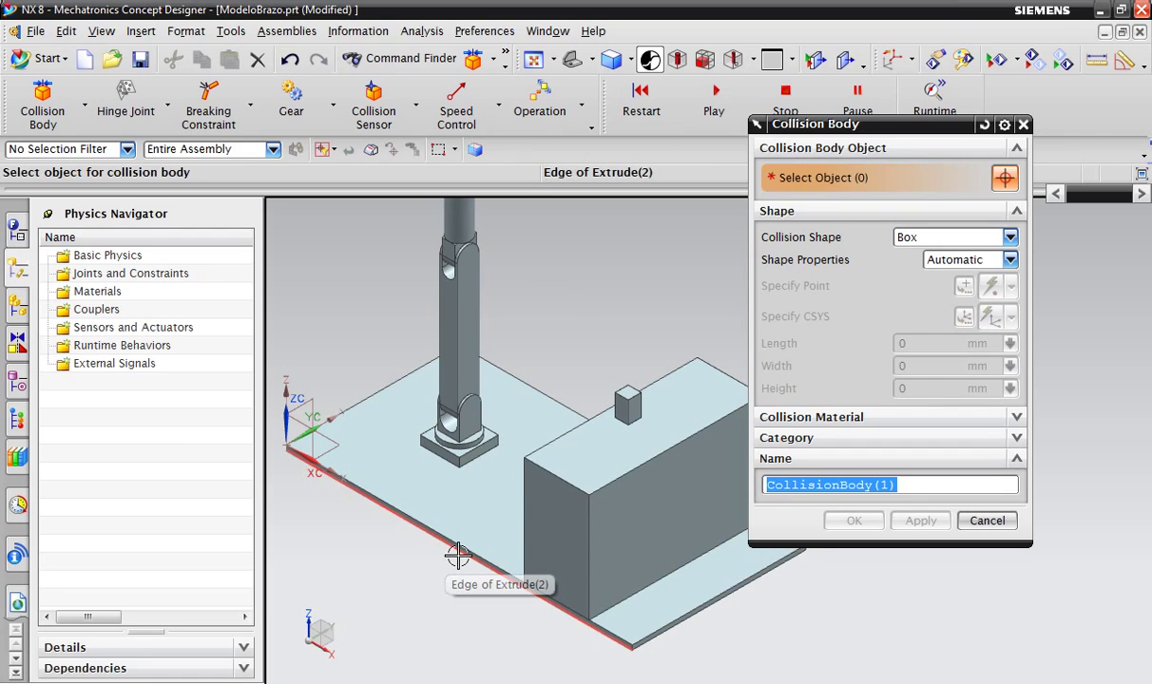
pyautogui.click(477, 514)
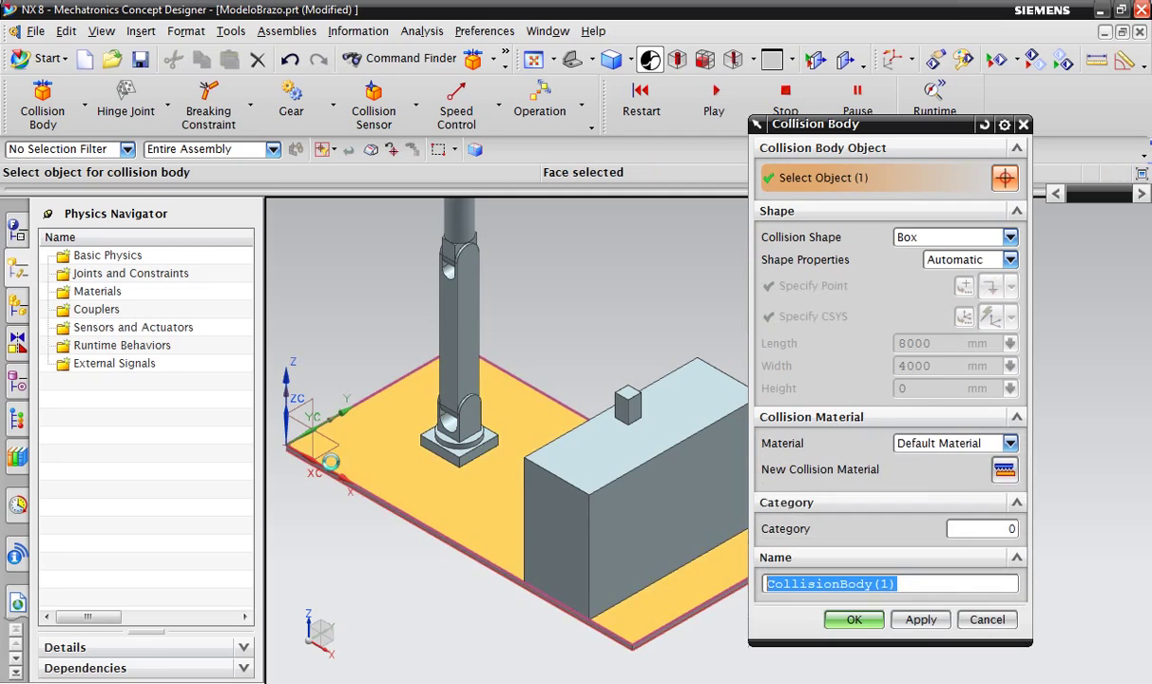
# - Add the plate's two side faces, keeping Box shape with Automatic shape properties
pyautogui.scroll(-3, 350, 381)
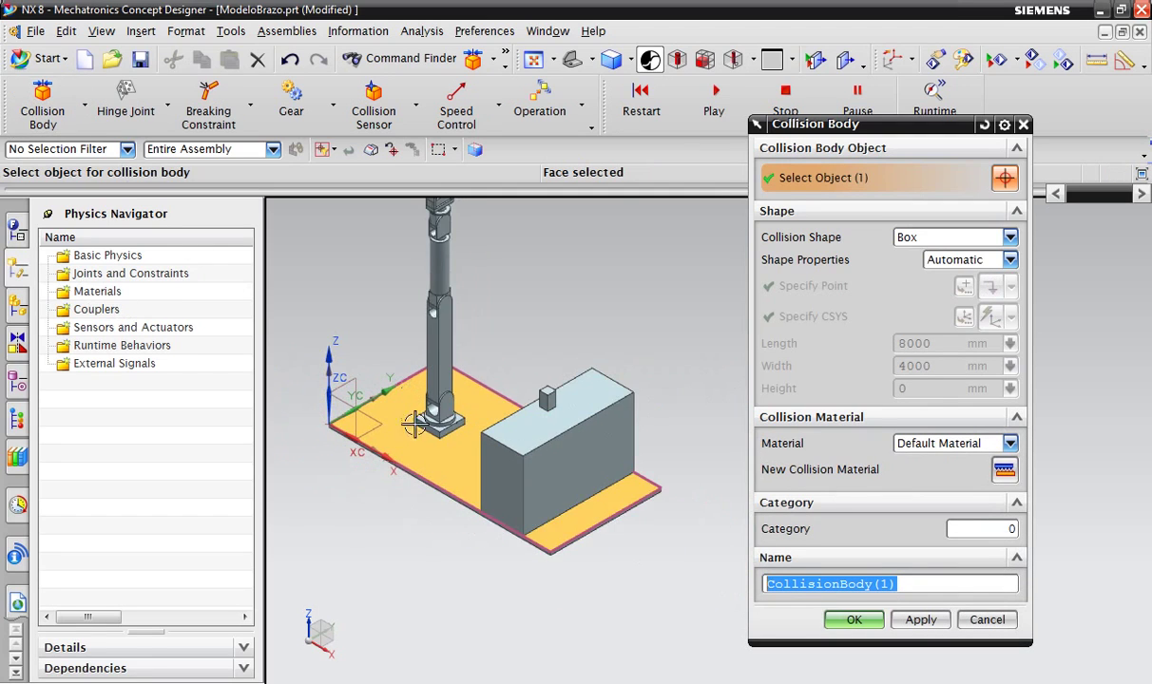
pyautogui.scroll(5, 458, 510)
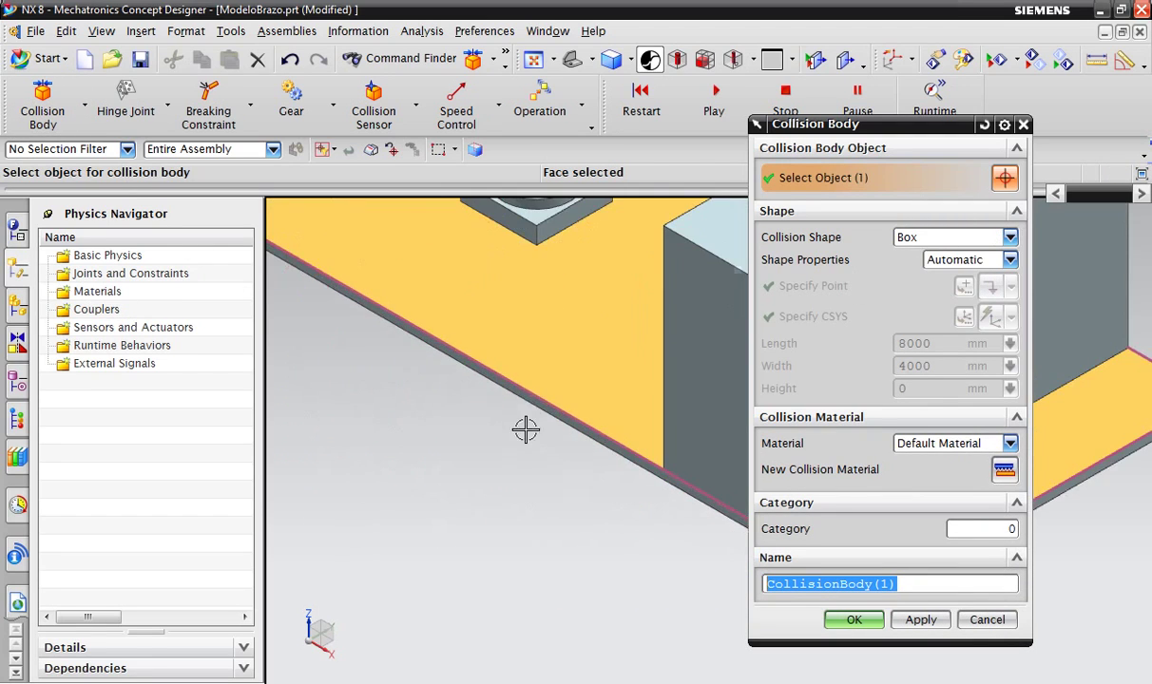
pyautogui.click(536, 403)
pyautogui.scroll(-2, 519, 423)
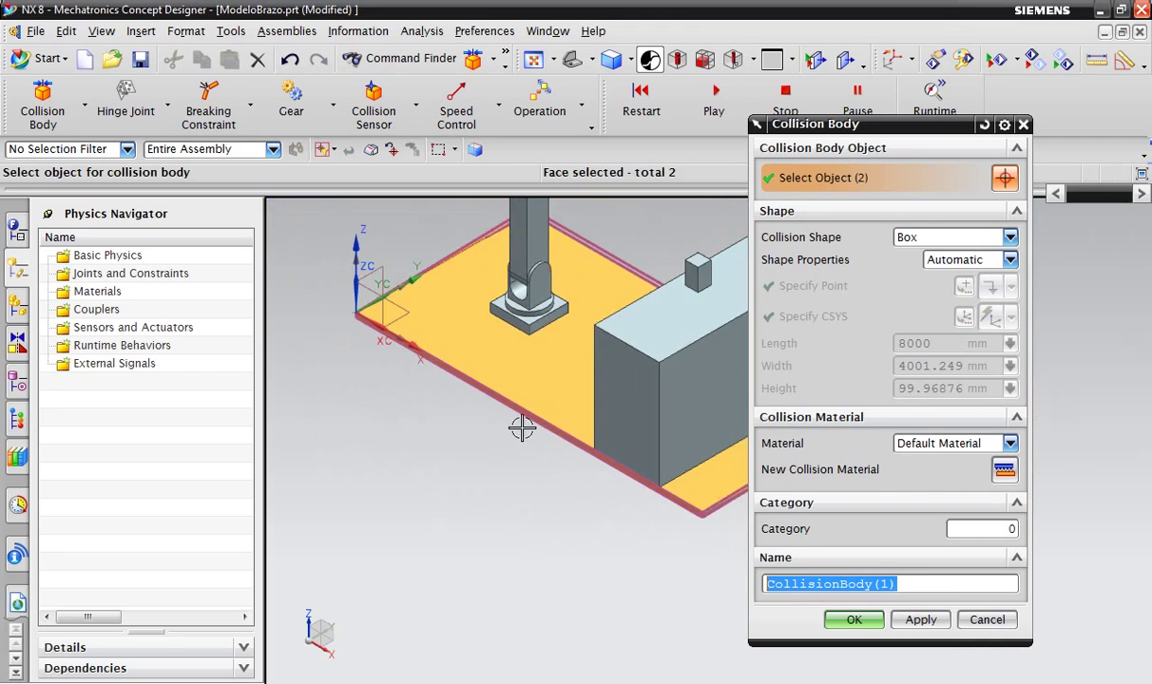
pyautogui.scroll(-2, 519, 424)
pyautogui.scroll(3, 686, 483)
pyautogui.scroll(2, 718, 487)
pyautogui.scroll(2, 717, 486)
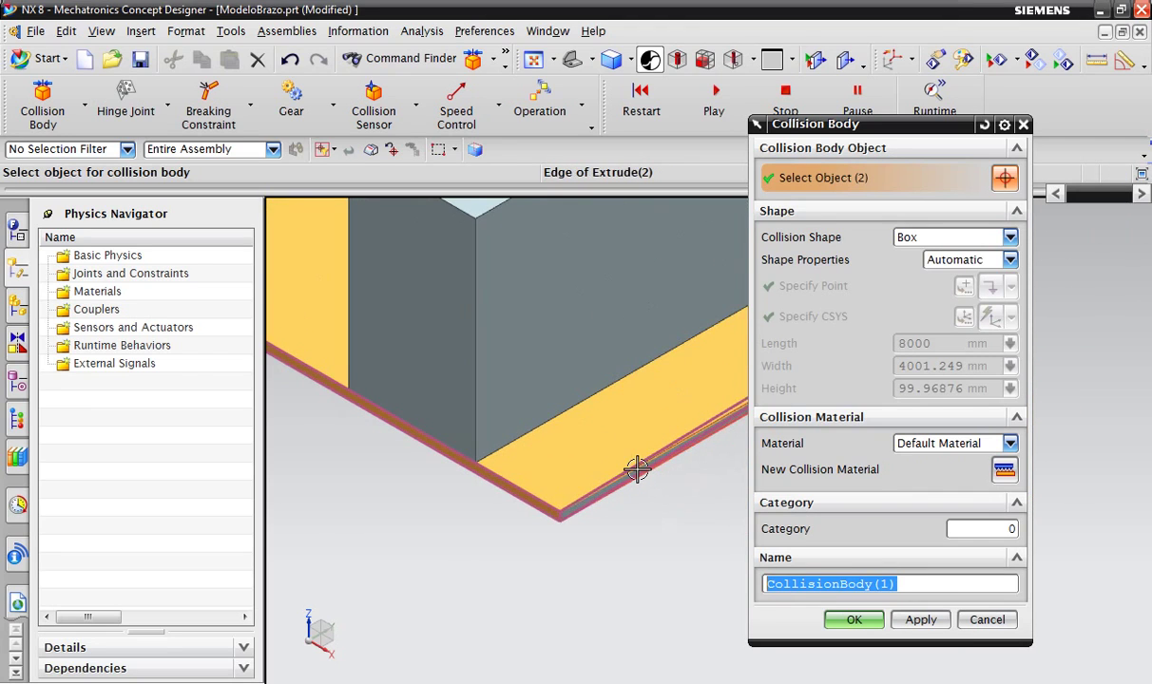
pyautogui.click(635, 471)
pyautogui.scroll(-2, 527, 483)
pyautogui.scroll(-2, 408, 406)
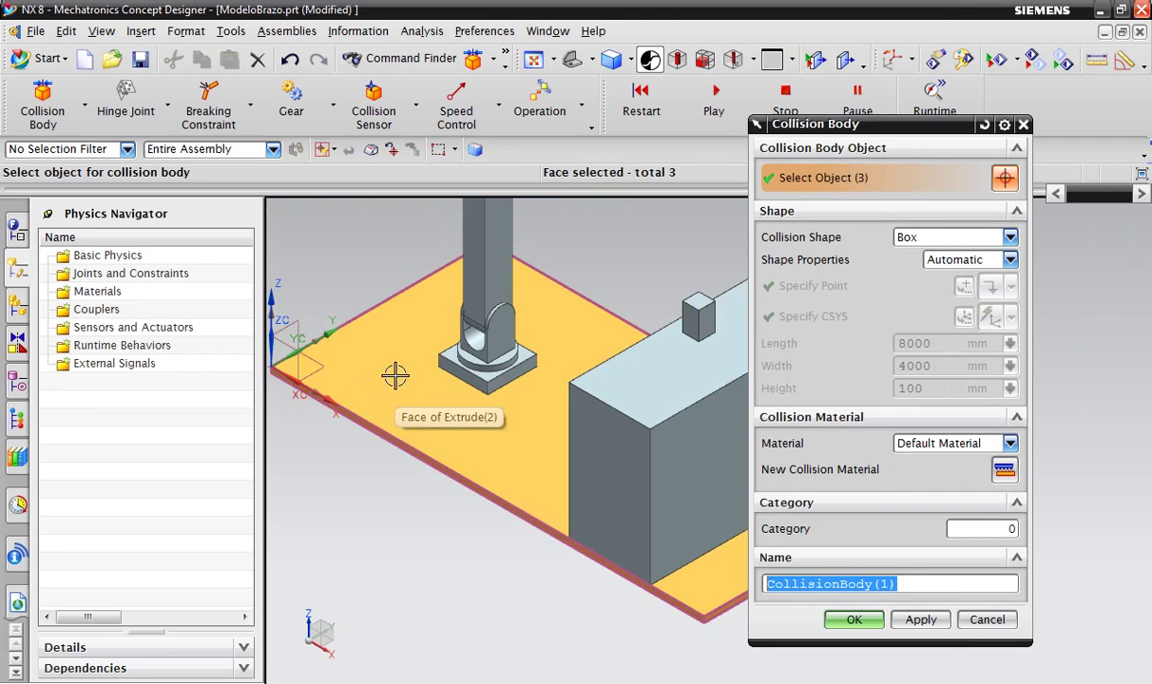
pyautogui.scroll(-3, 398, 375)
pyautogui.scroll(3, 591, 452)
pyautogui.scroll(2, 706, 359)
pyautogui.scroll(-3, 706, 359)
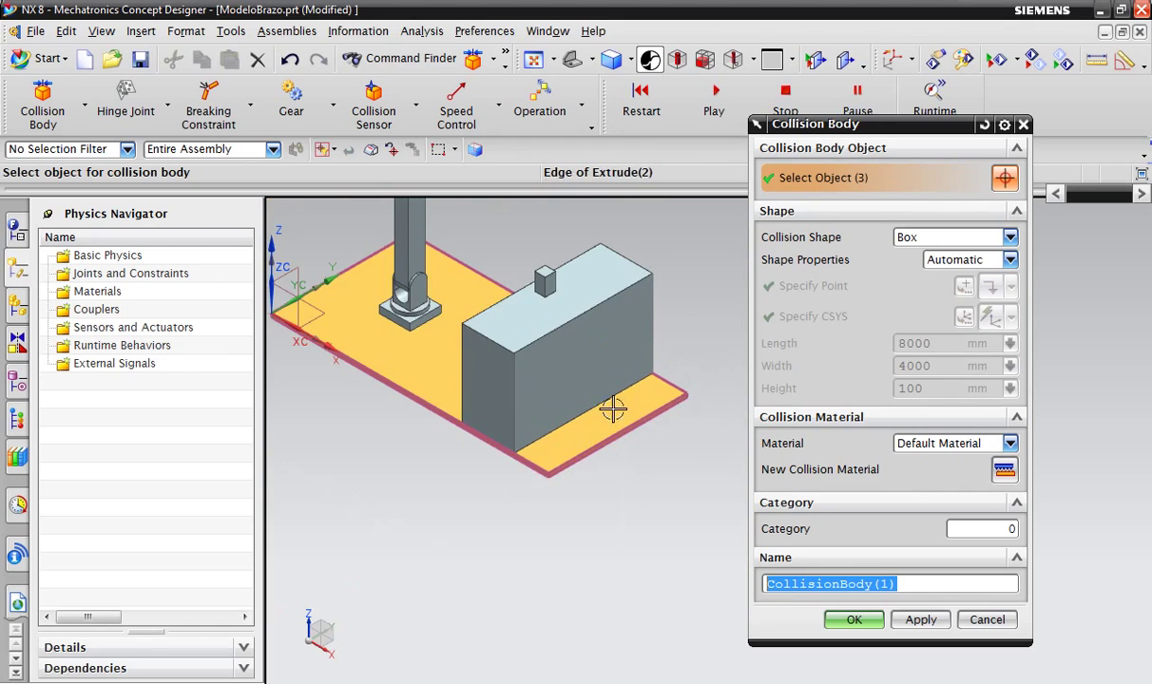
pyautogui.scroll(2, 309, 271)
pyautogui.scroll(2, 314, 259)
pyautogui.scroll(-2, 556, 370)
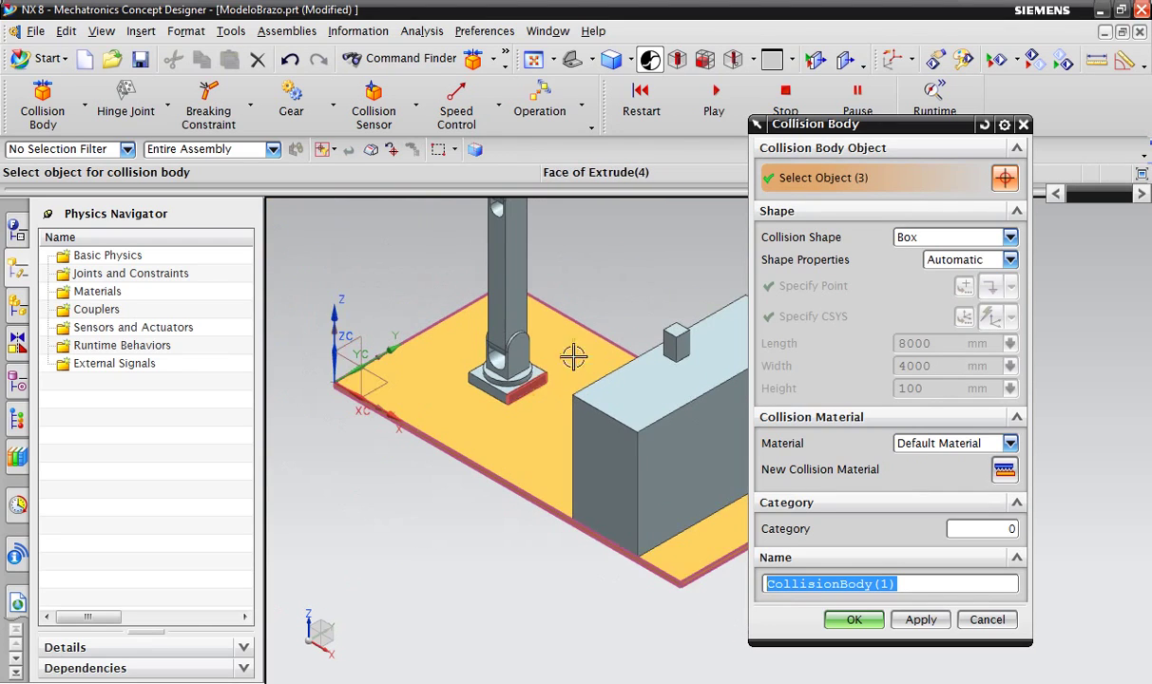
pyautogui.scroll(2, 589, 342)
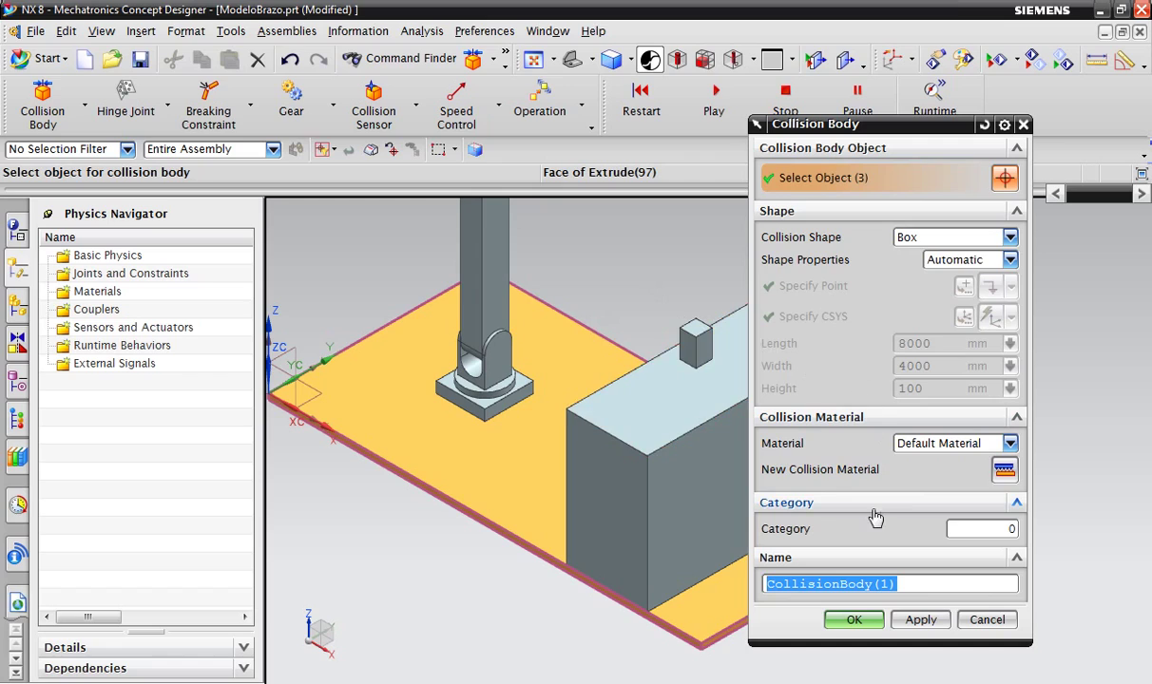
pyautogui.click(1010, 260)
pyautogui.click(1010, 275)
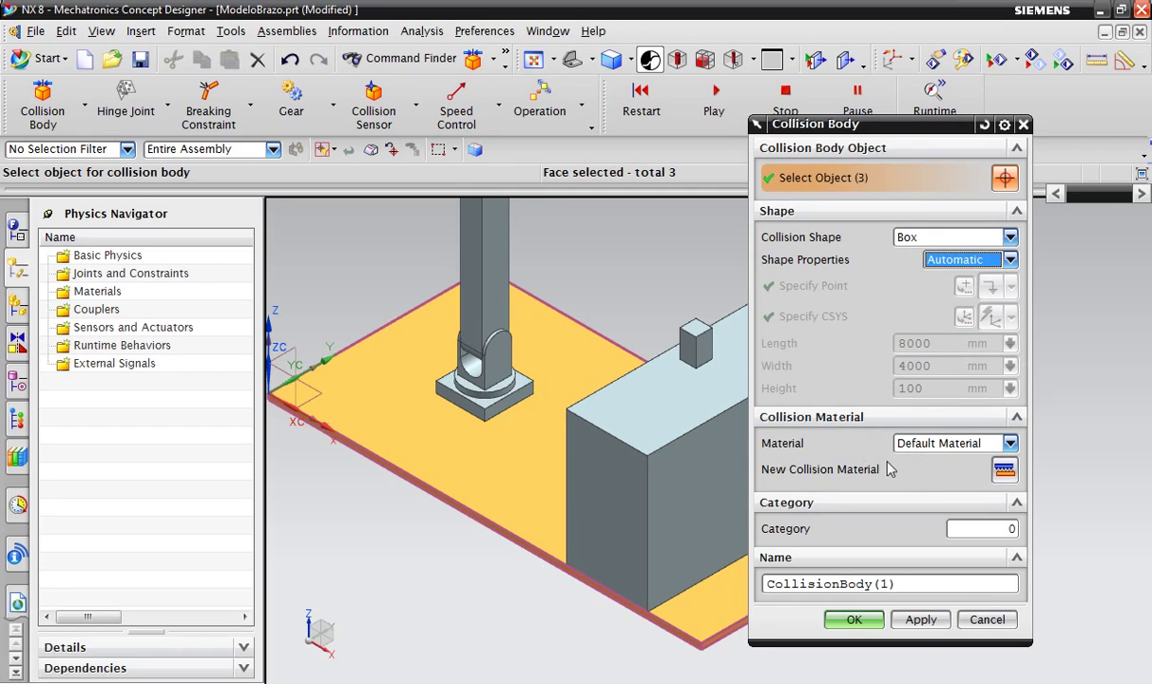
# - Rename the collision body to Floor, keep Default Material, and create it
pyautogui.moveTo(893, 591); pyautogui.dragTo(766, 583)
pyautogui.press('capslock')
pyautogui.write('C1')
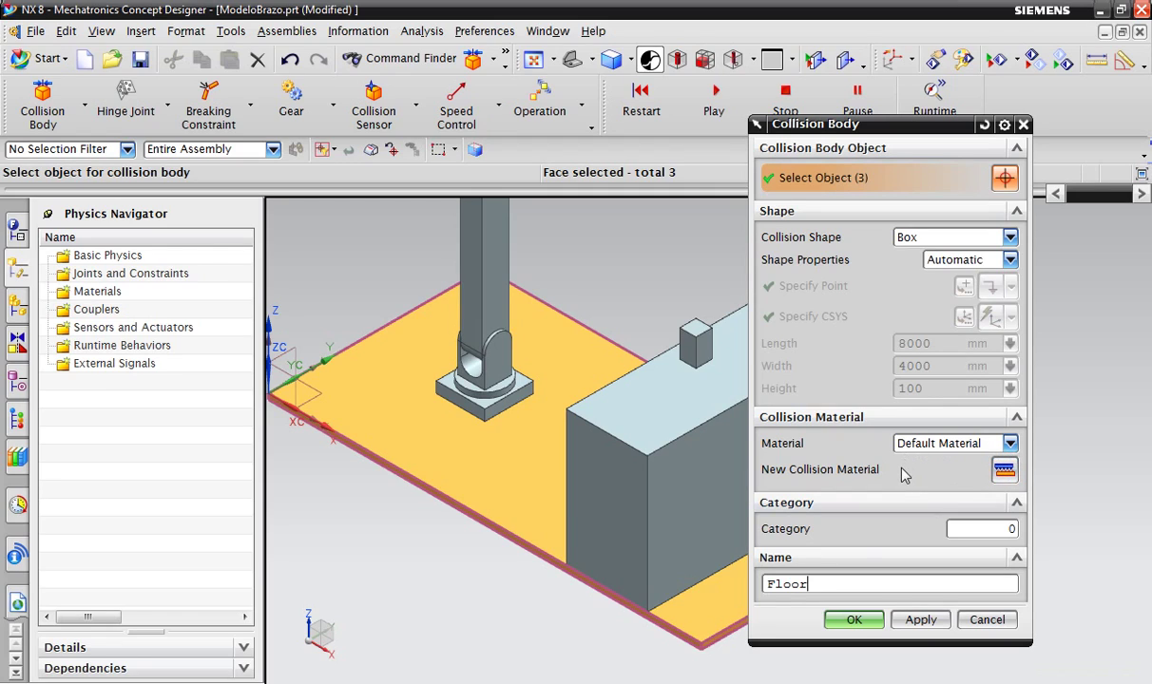
pyautogui.click(1014, 448)
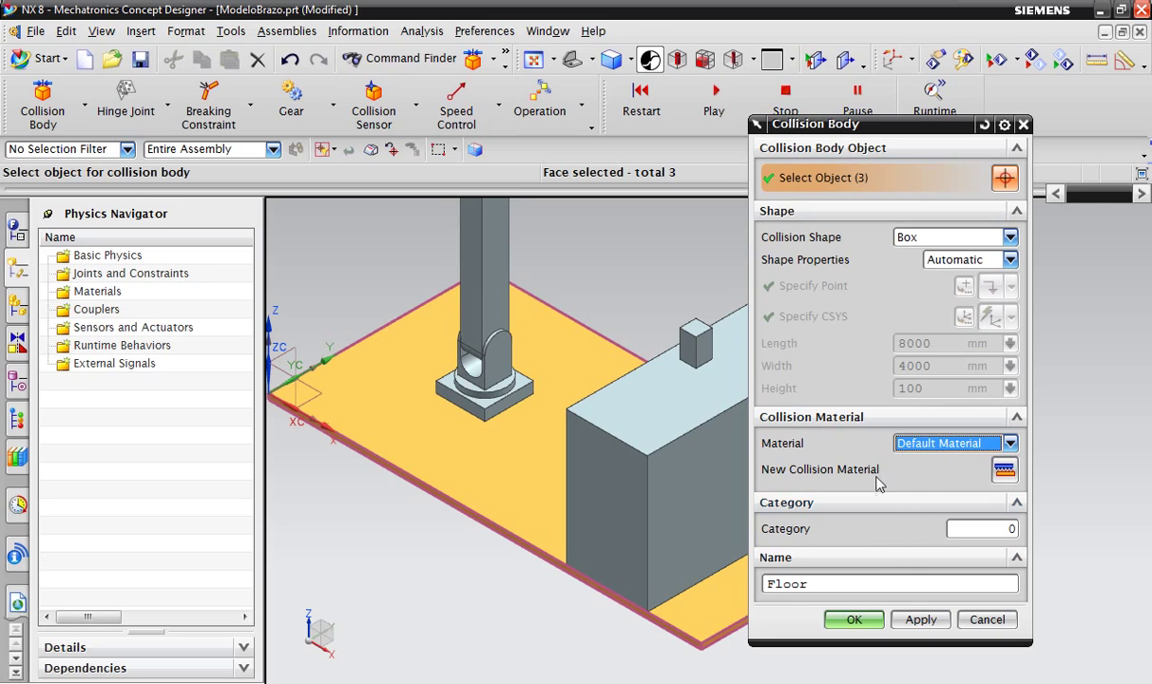
pyautogui.click(854, 620)
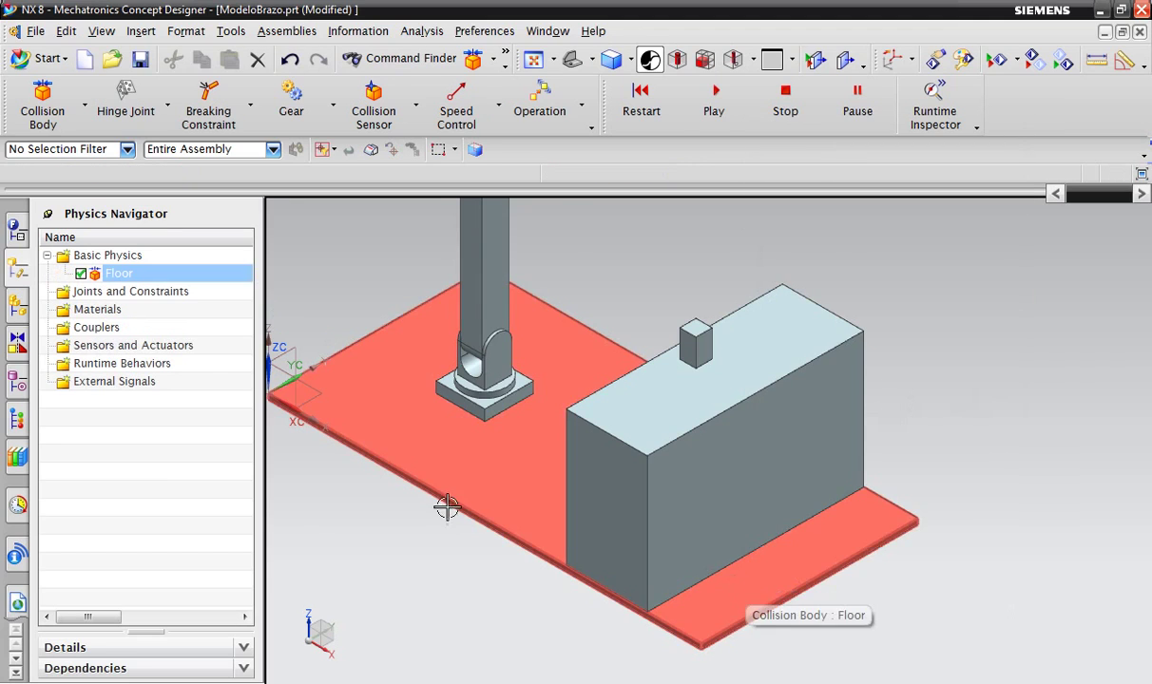
pyautogui.scroll(-3, 547, 501)
pyautogui.scroll(1, 532, 446)
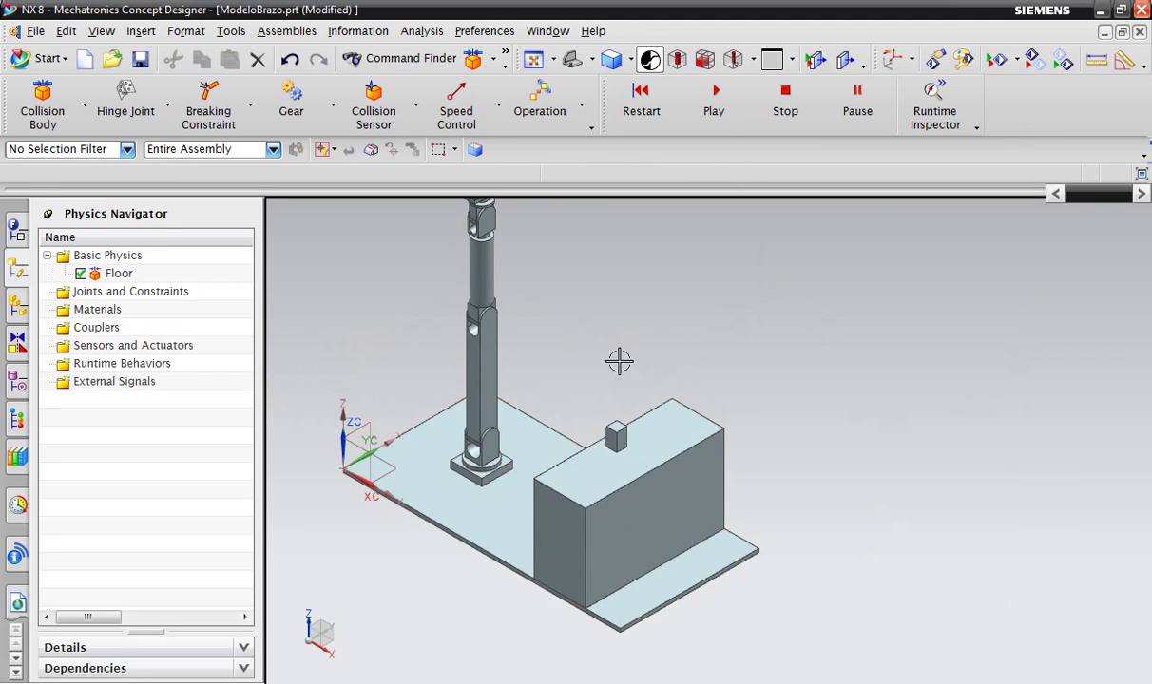
pyautogui.scroll(-2, 625, 357)
pyautogui.scroll(1, 449, 240)
pyautogui.click(712, 102)
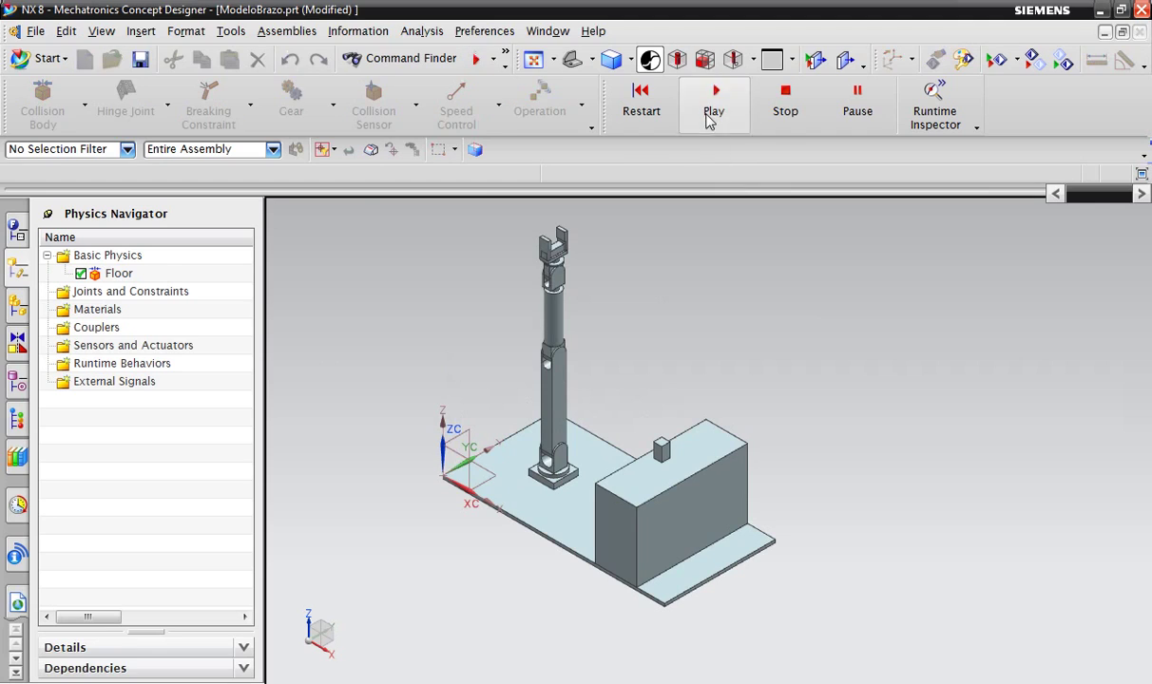
pyautogui.click(785, 104)
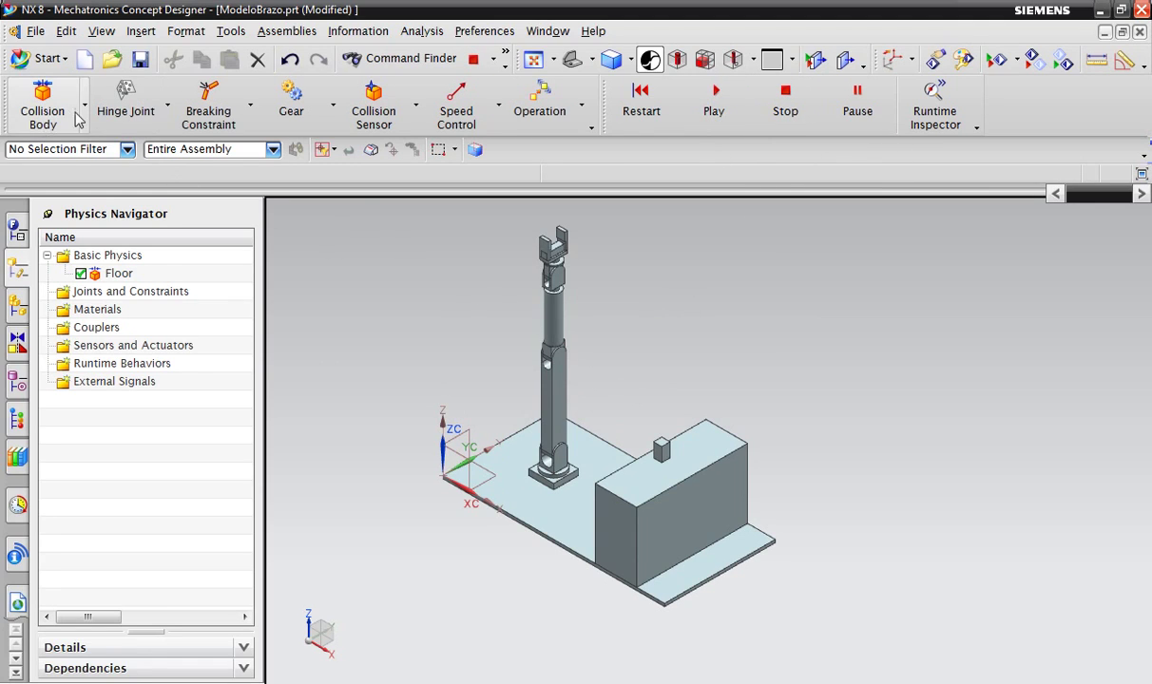
pyautogui.scroll(-1, 562, 324)
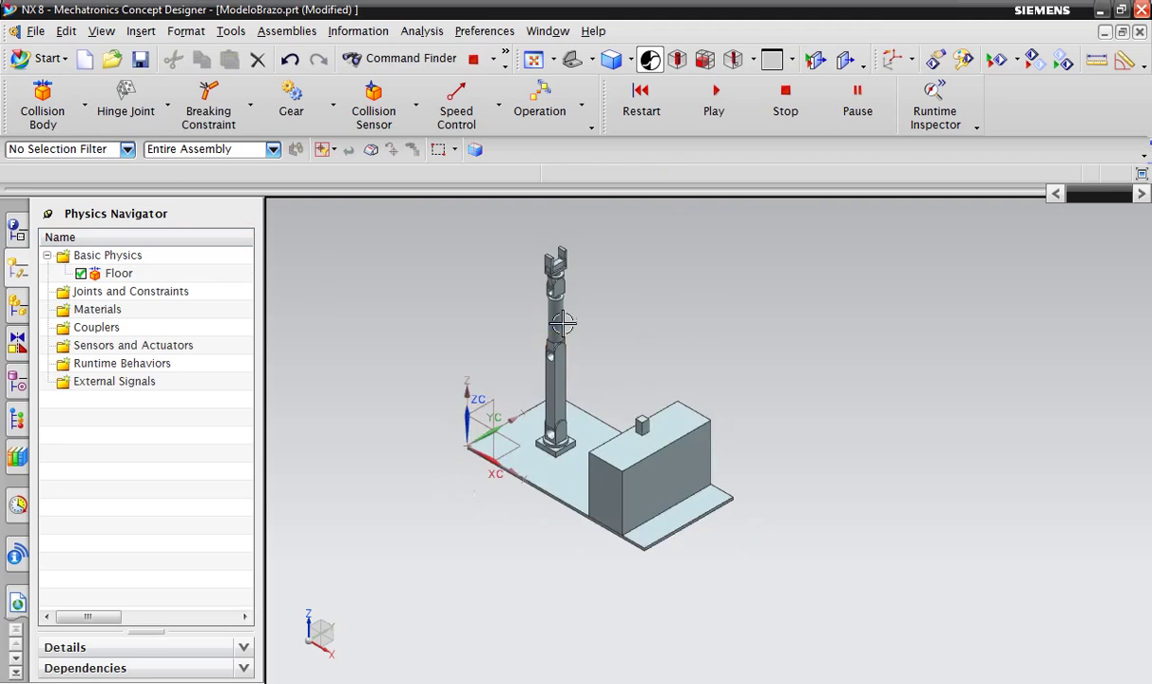
pyautogui.scroll(2, 563, 324)
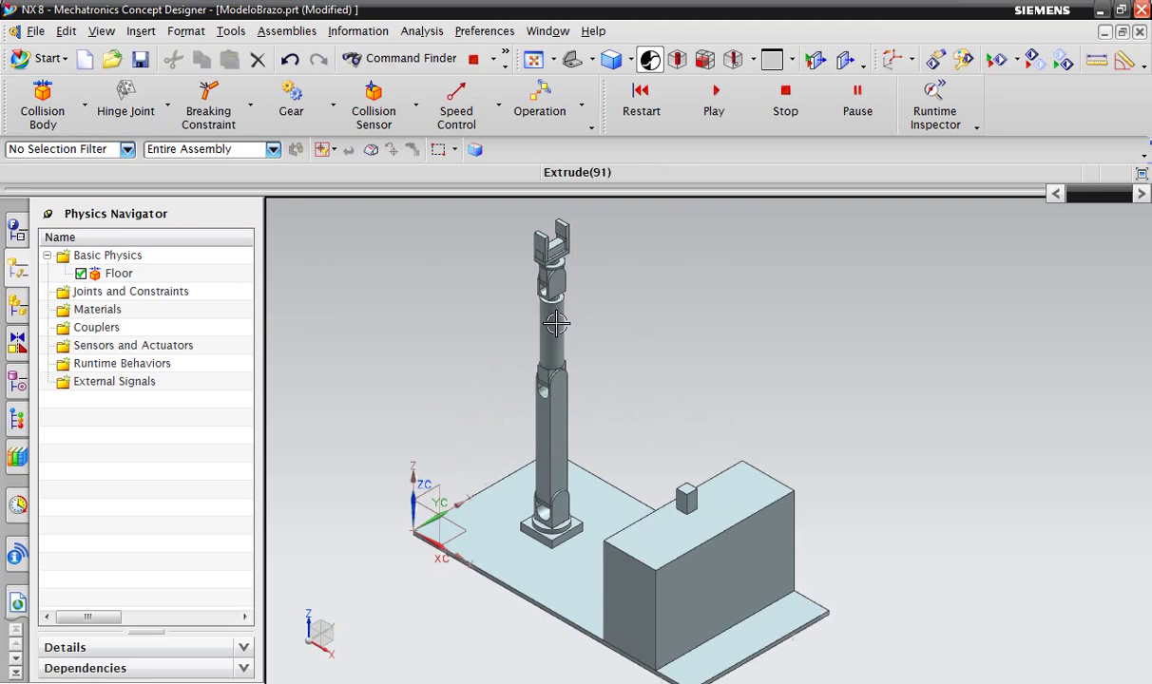
pyautogui.click(84, 108)
# - Start a new rigid body, keeping mass properties automatic and reviewing the initial velocity settings
pyautogui.click(74, 145)
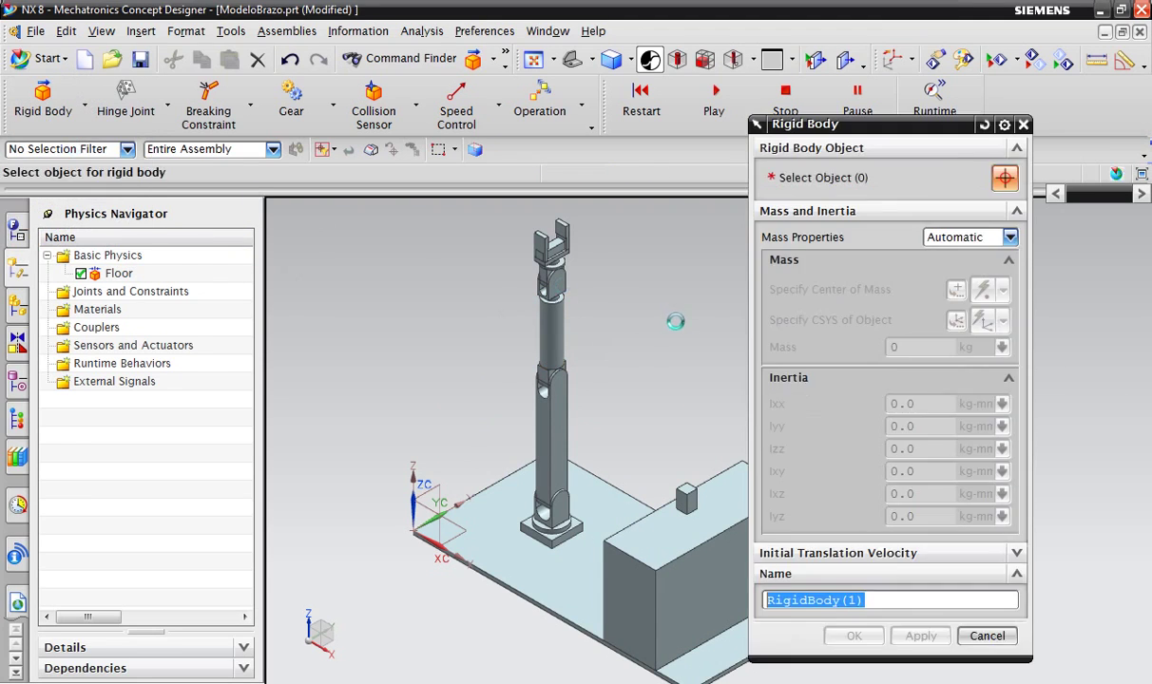
pyautogui.scroll(-2, 666, 352)
pyautogui.scroll(3, 665, 354)
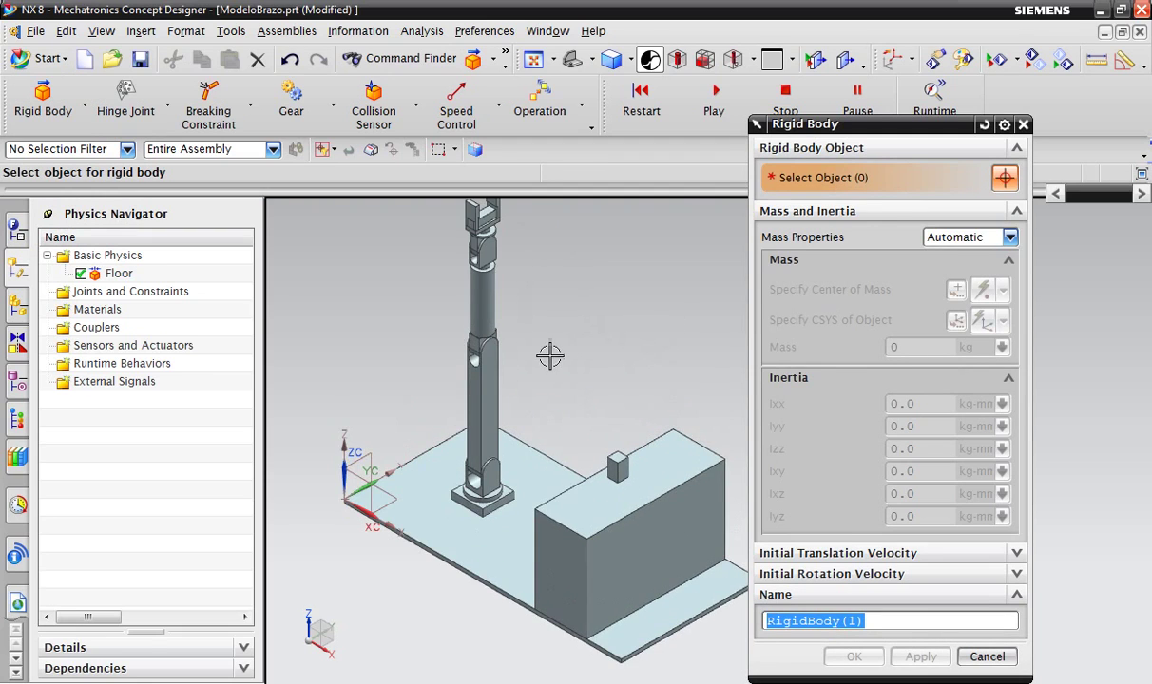
pyautogui.scroll(-1, 556, 349)
pyautogui.scroll(2, 567, 330)
pyautogui.scroll(1, 562, 325)
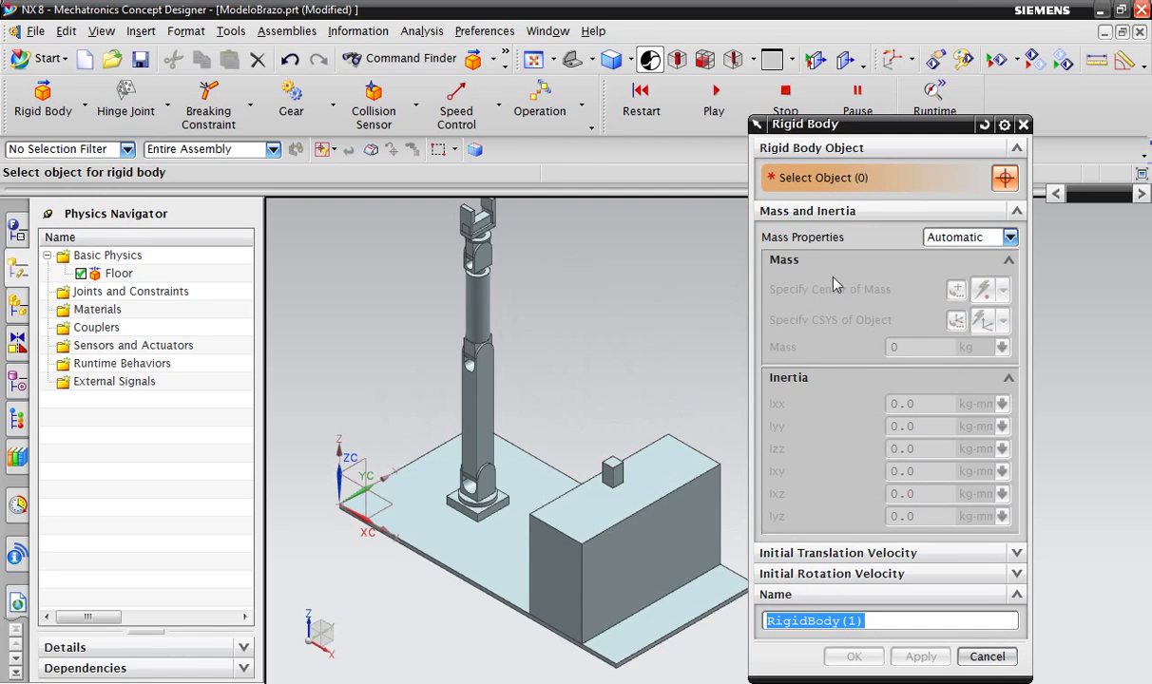
pyautogui.click(1013, 238)
pyautogui.click(1011, 240)
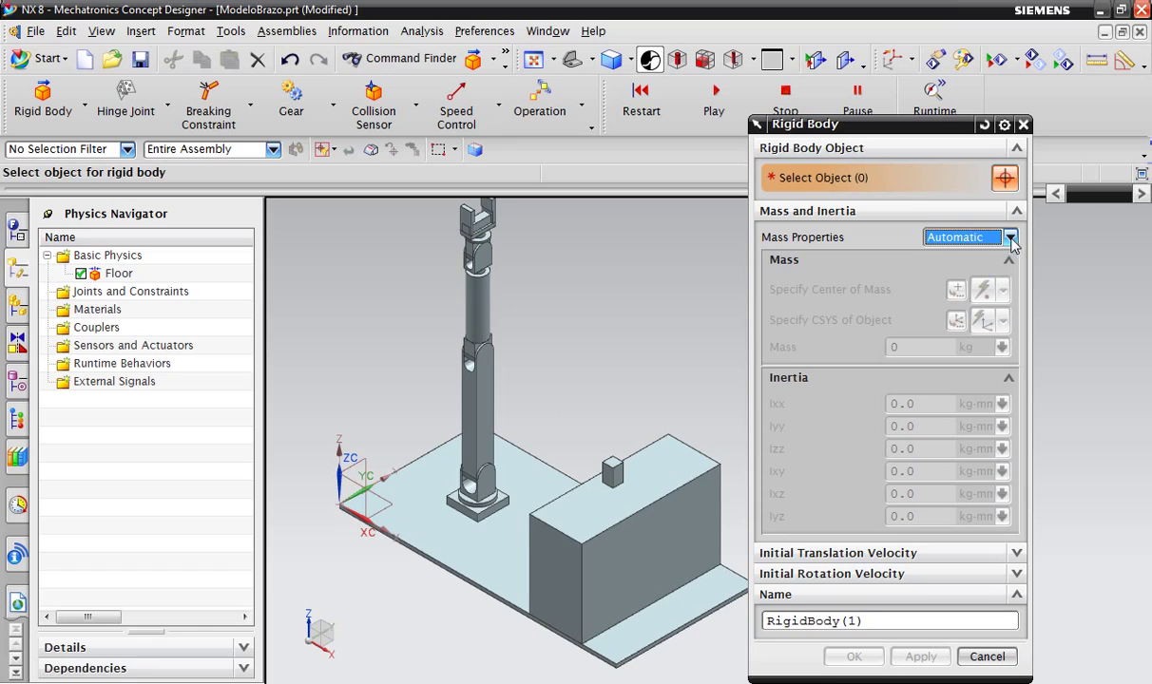
pyautogui.click(1015, 554)
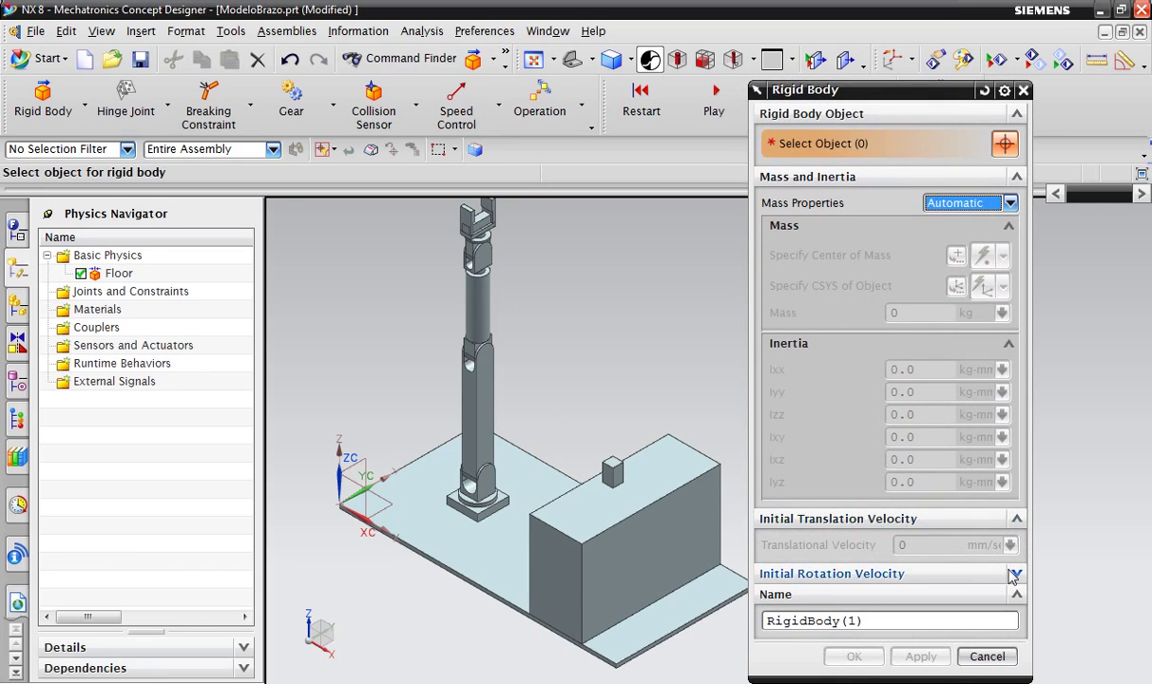
pyautogui.click(1016, 574)
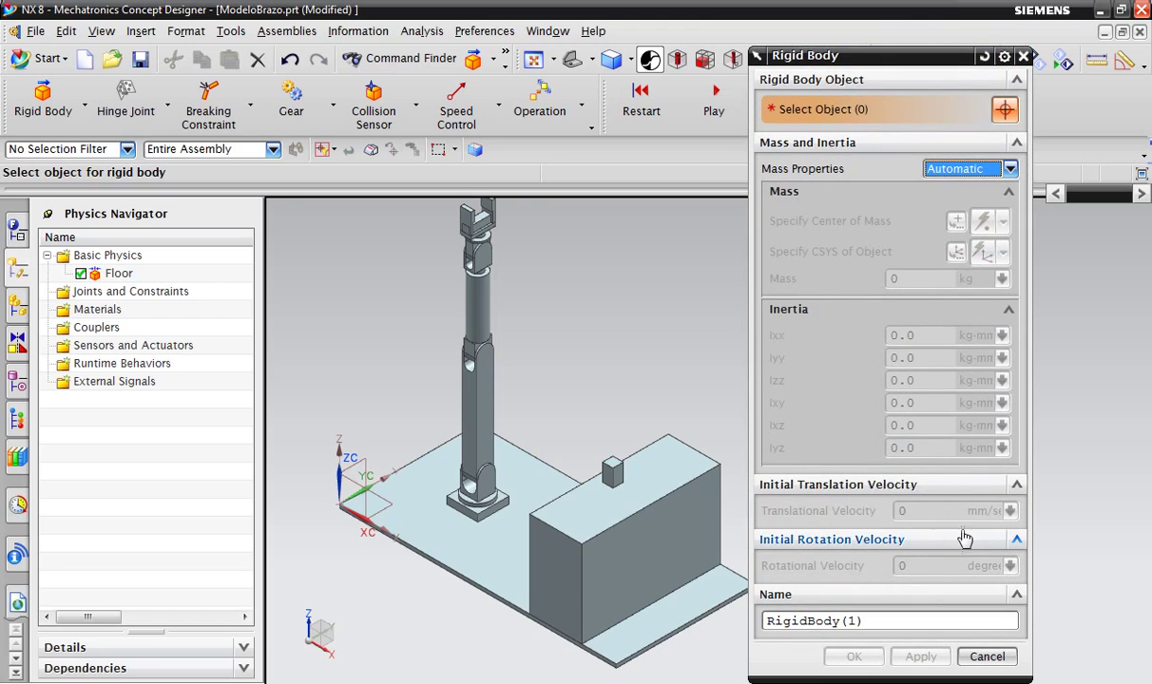
pyautogui.click(1016, 539)
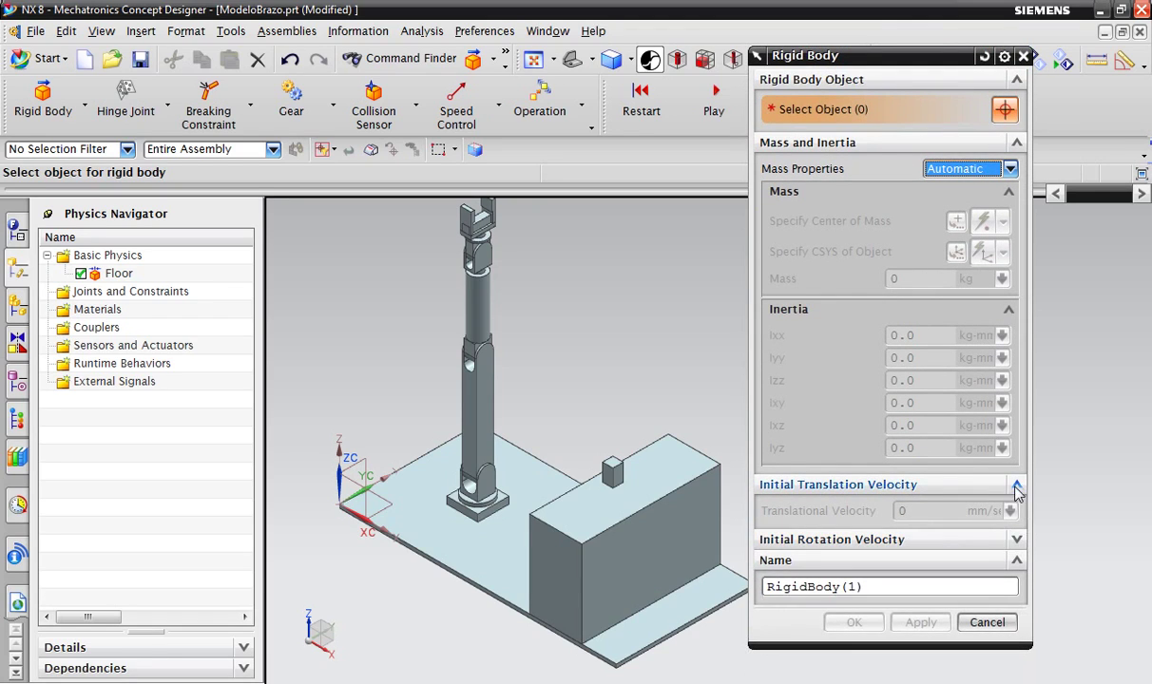
pyautogui.click(1016, 487)
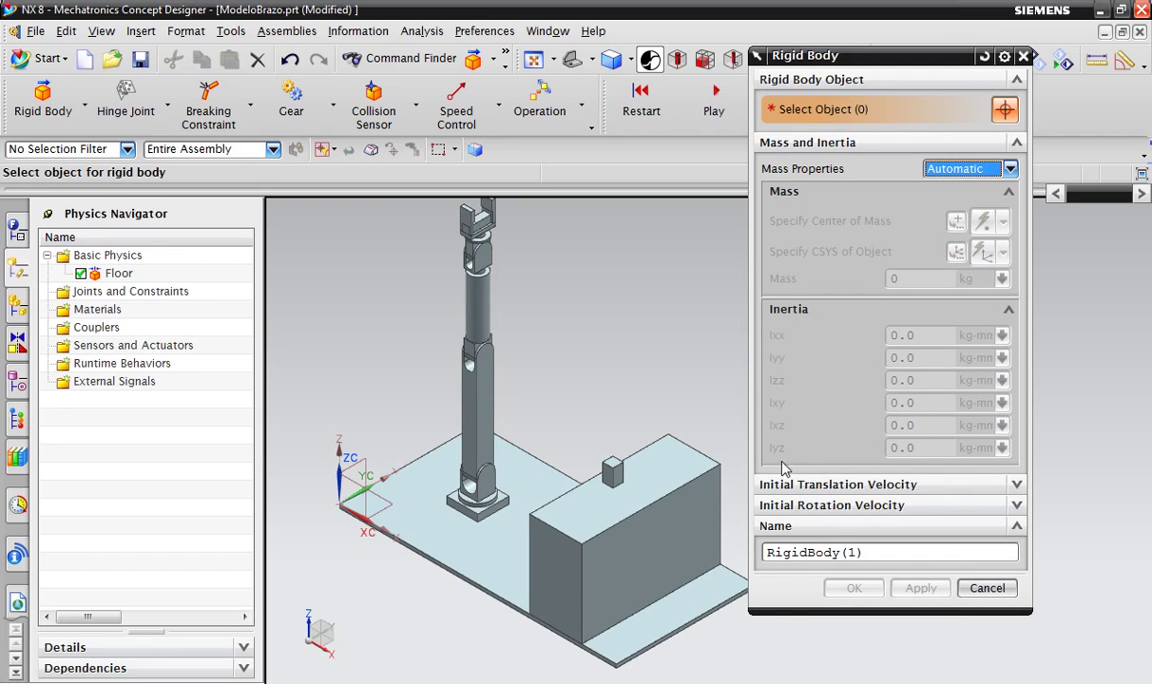
pyautogui.scroll(2, 703, 437)
pyautogui.scroll(-2, 619, 374)
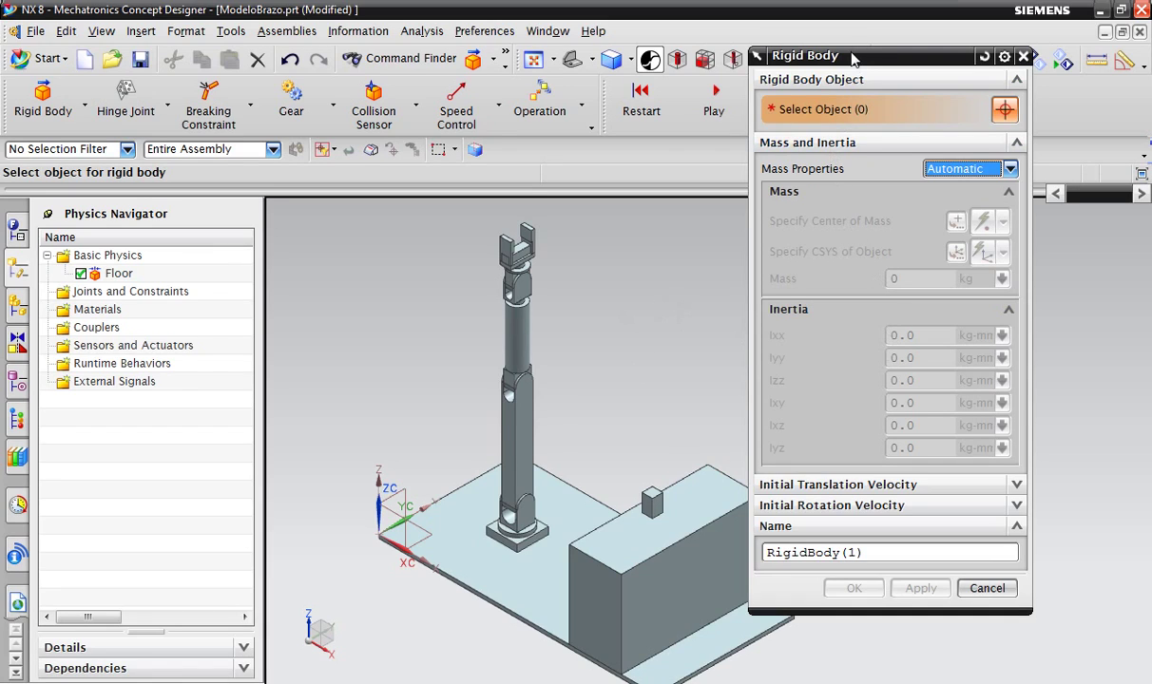
pyautogui.click(1010, 171)
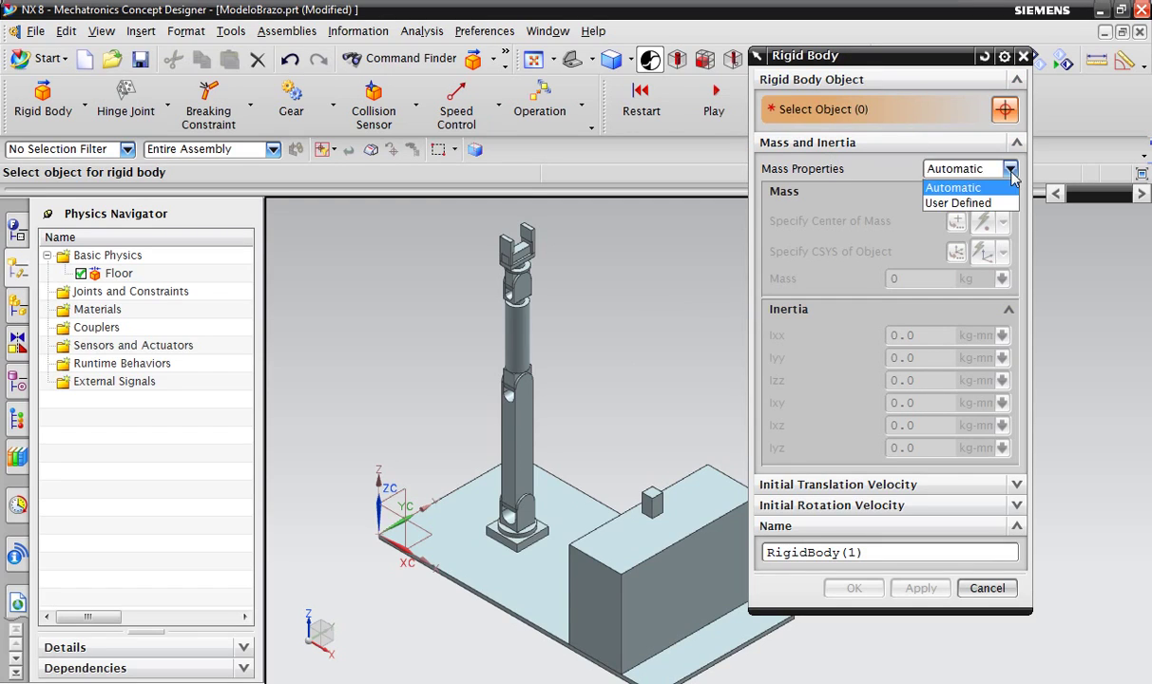
pyautogui.click(979, 187)
pyautogui.click(1017, 526)
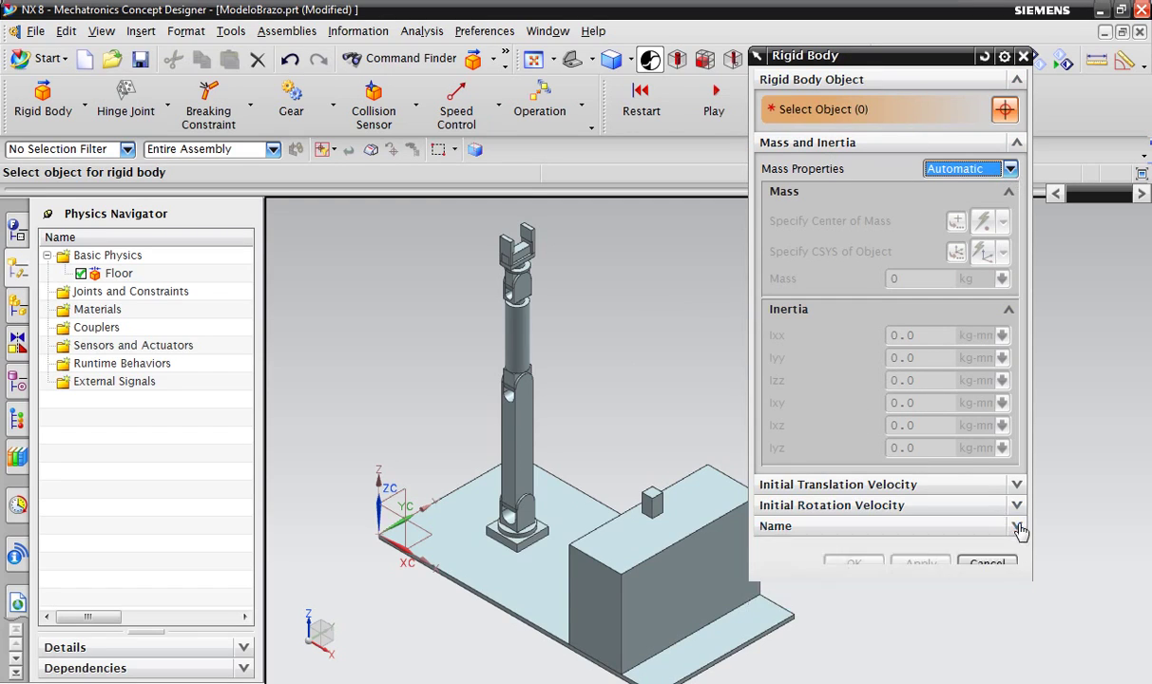
pyautogui.click(1017, 527)
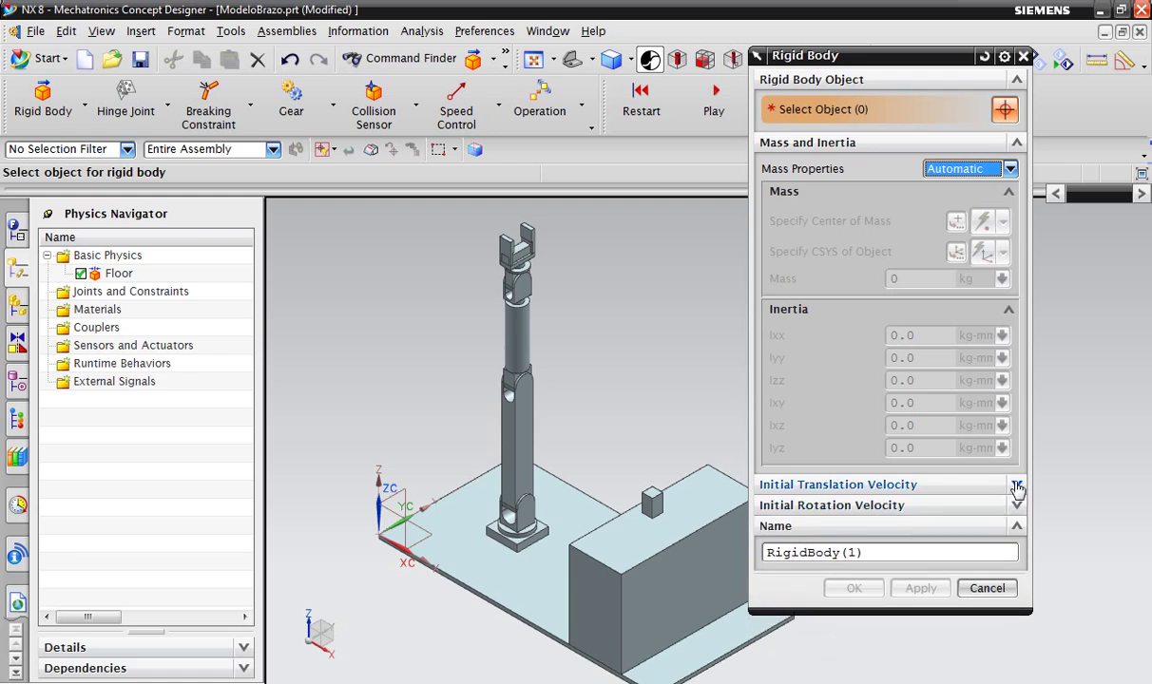
pyautogui.click(1016, 484)
pyautogui.click(1017, 485)
pyautogui.scroll(-2, 576, 510)
pyautogui.scroll(2, 576, 511)
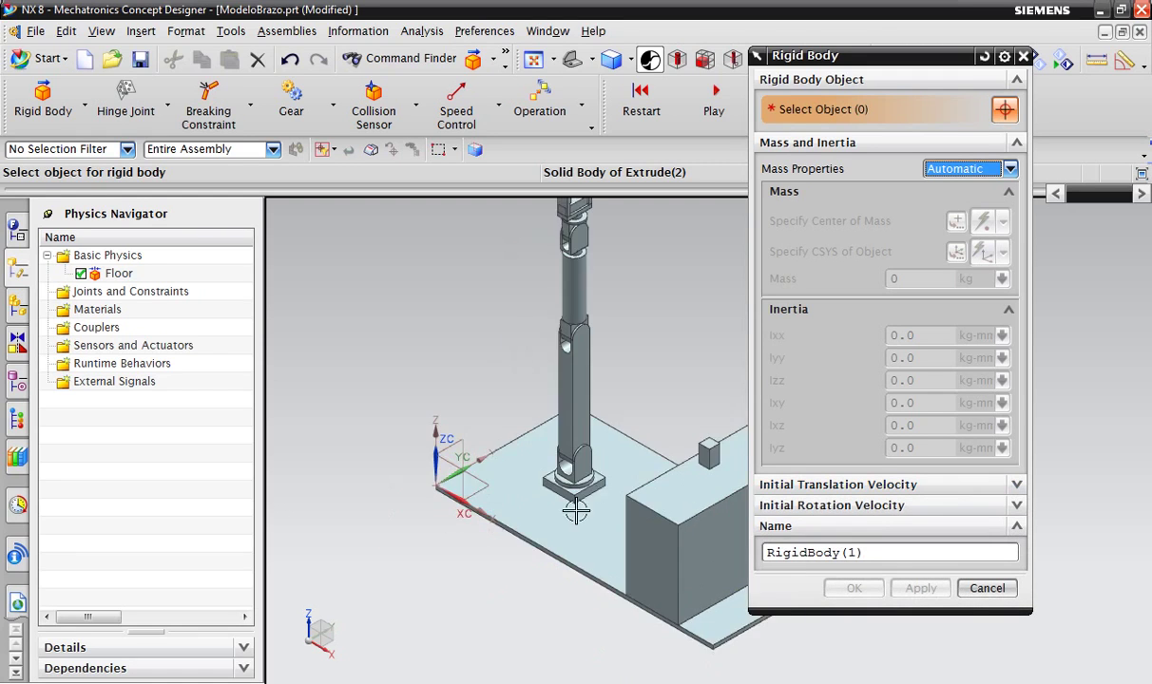
pyautogui.scroll(2, 576, 511)
pyautogui.scroll(-3, 532, 504)
pyautogui.scroll(3, 494, 498)
pyautogui.scroll(-1, 463, 494)
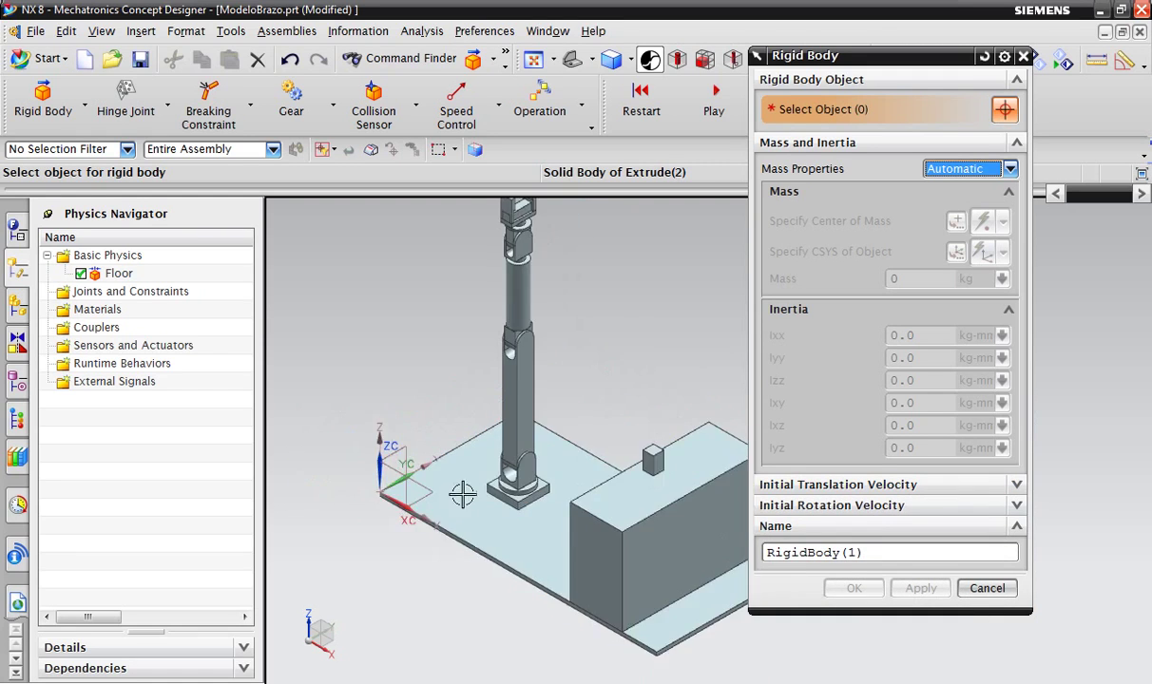
pyautogui.scroll(3, 485, 493)
pyautogui.scroll(-2, 514, 494)
pyautogui.scroll(1, 536, 494)
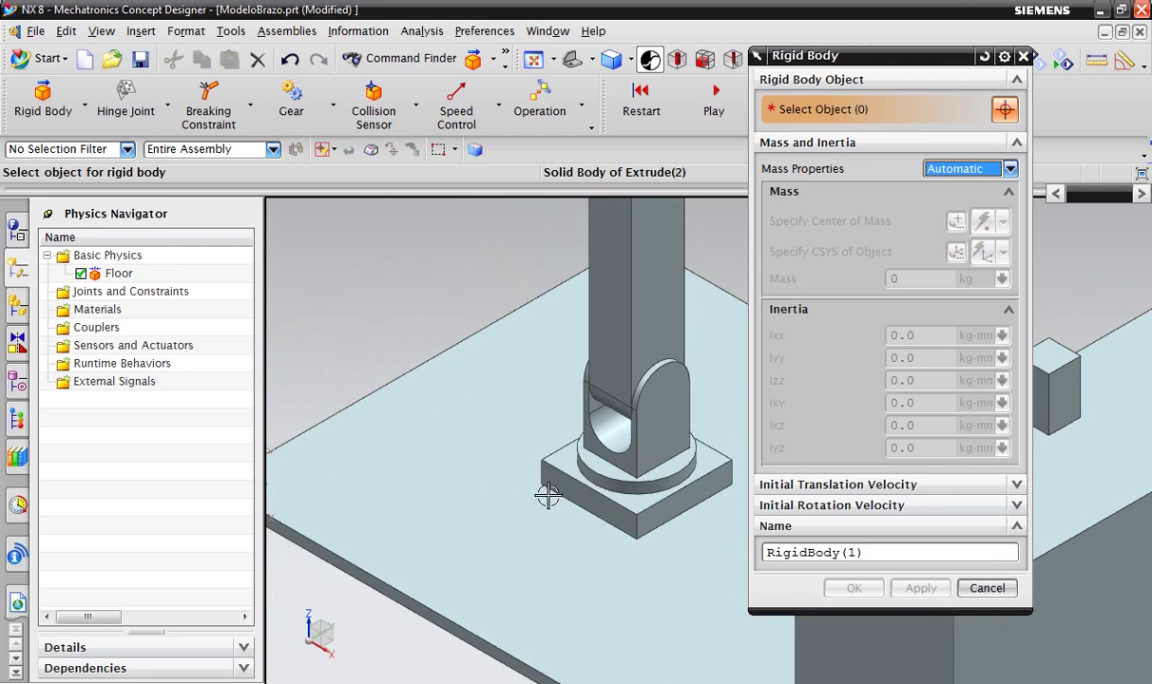
# - Select the square base plate, name the body Base_1, and confirm with OK
pyautogui.click(639, 504)
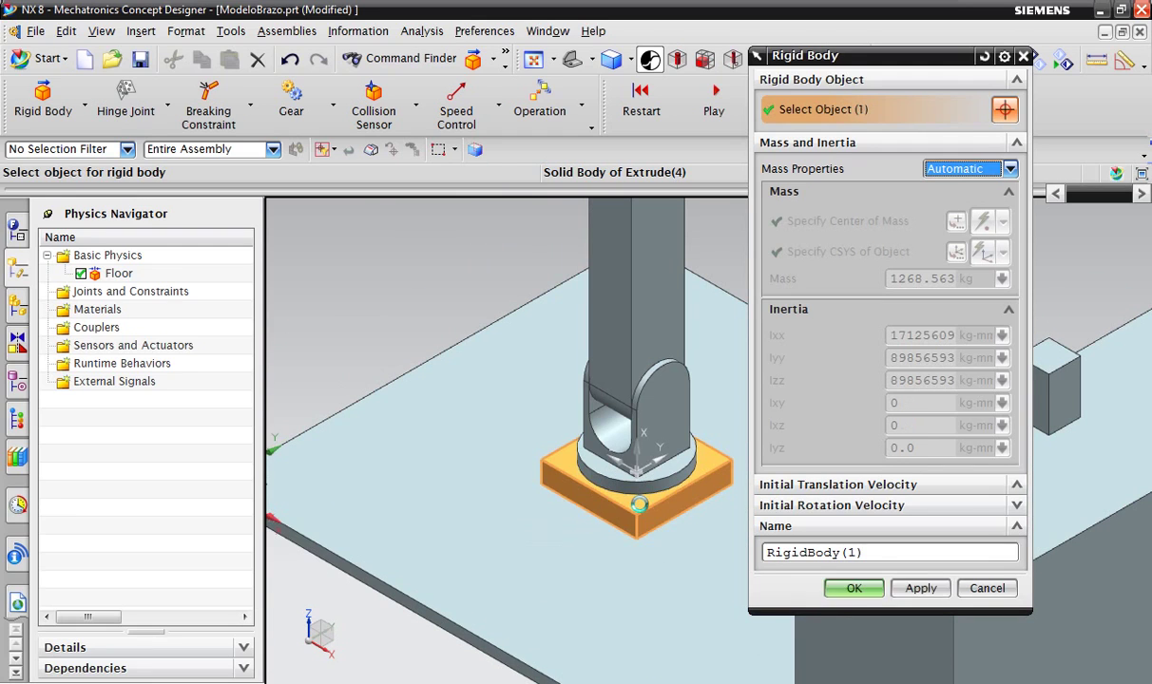
pyautogui.scroll(-1, 433, 484)
pyautogui.scroll(1, 450, 493)
pyautogui.scroll(1, 513, 476)
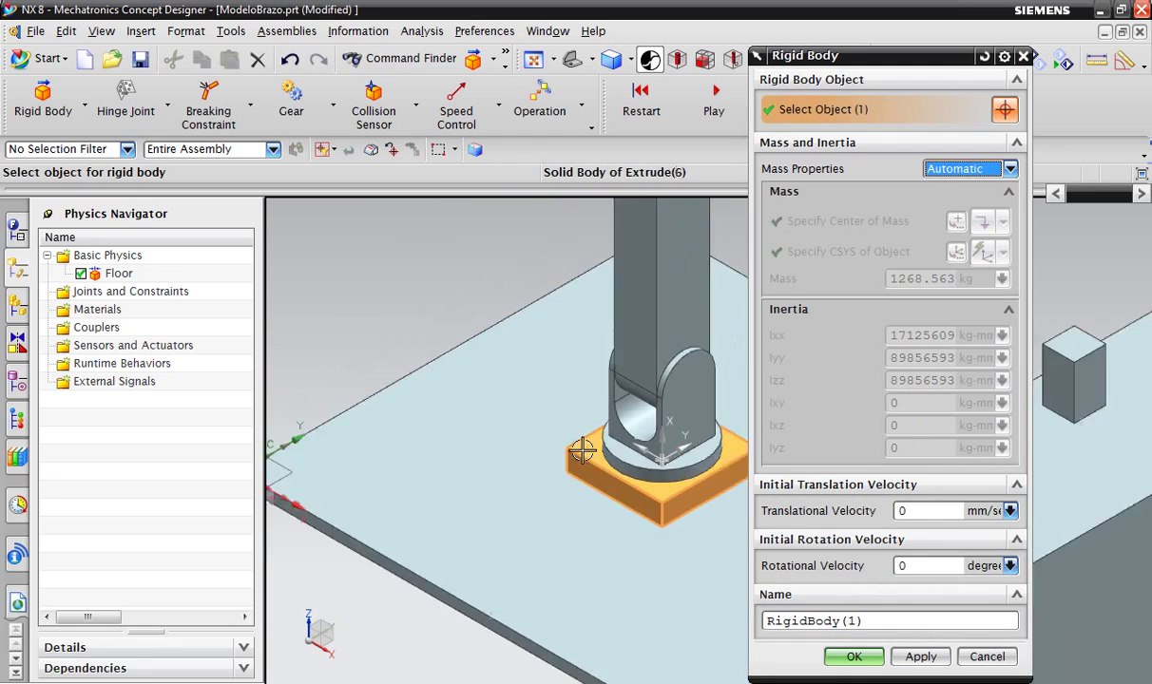
pyautogui.scroll(-2, 728, 360)
pyautogui.scroll(2, 714, 412)
pyautogui.scroll(-2, 728, 399)
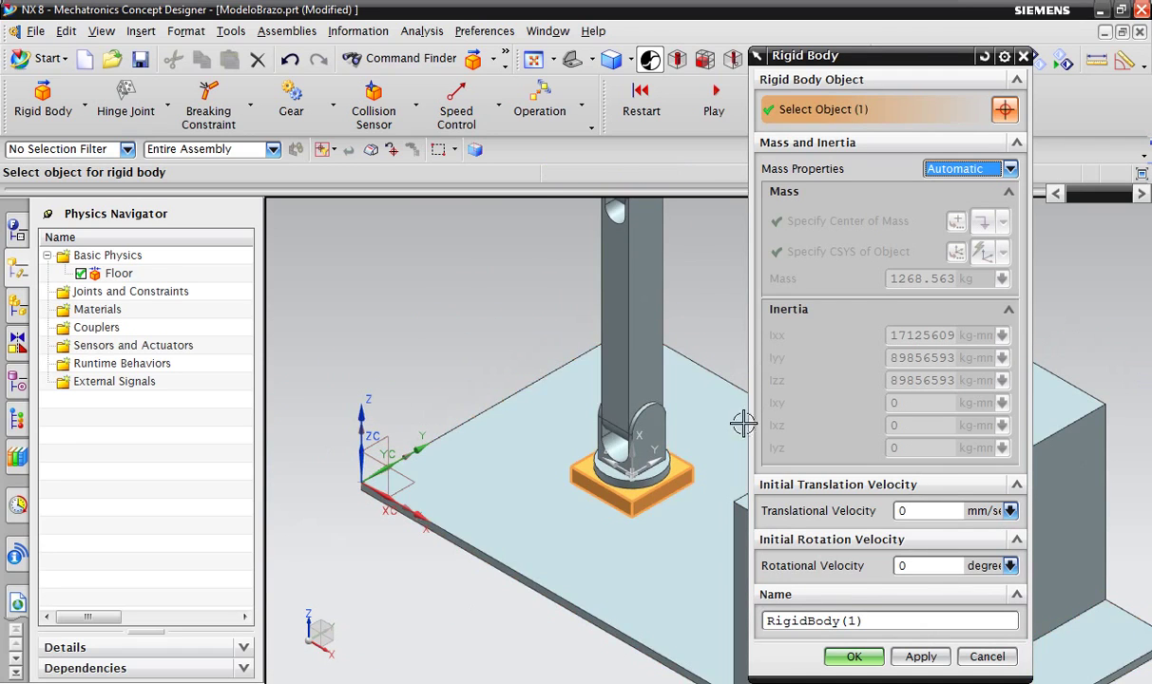
pyautogui.tripleClick(876, 622)
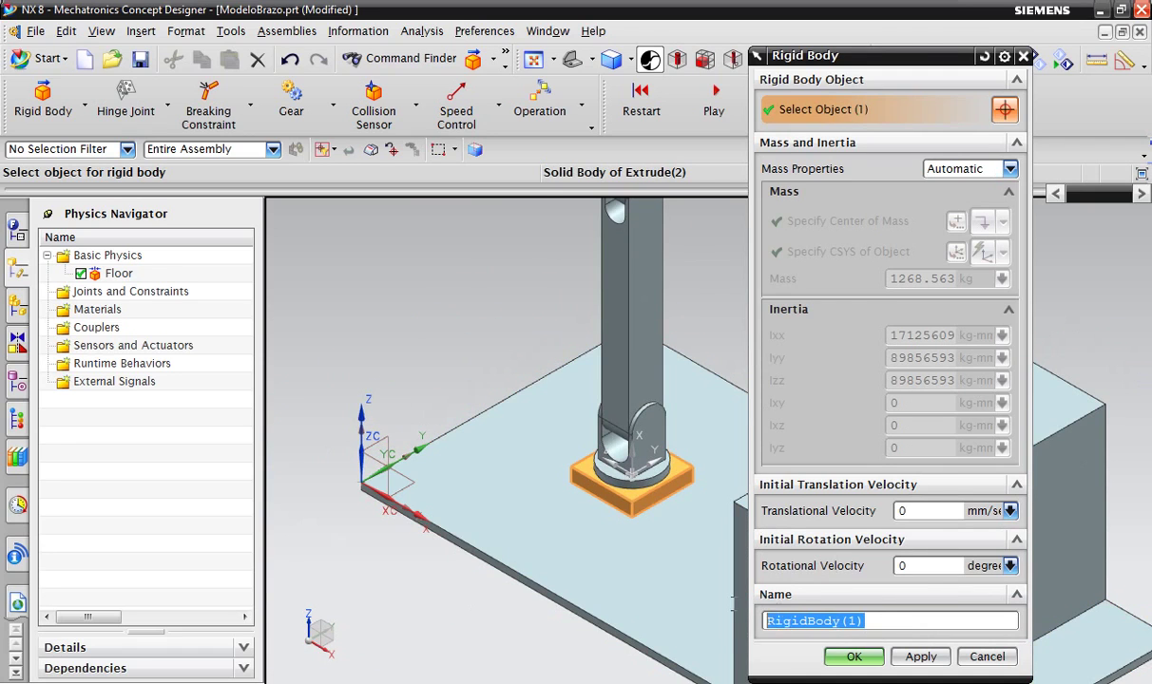
pyautogui.write('Base_1')
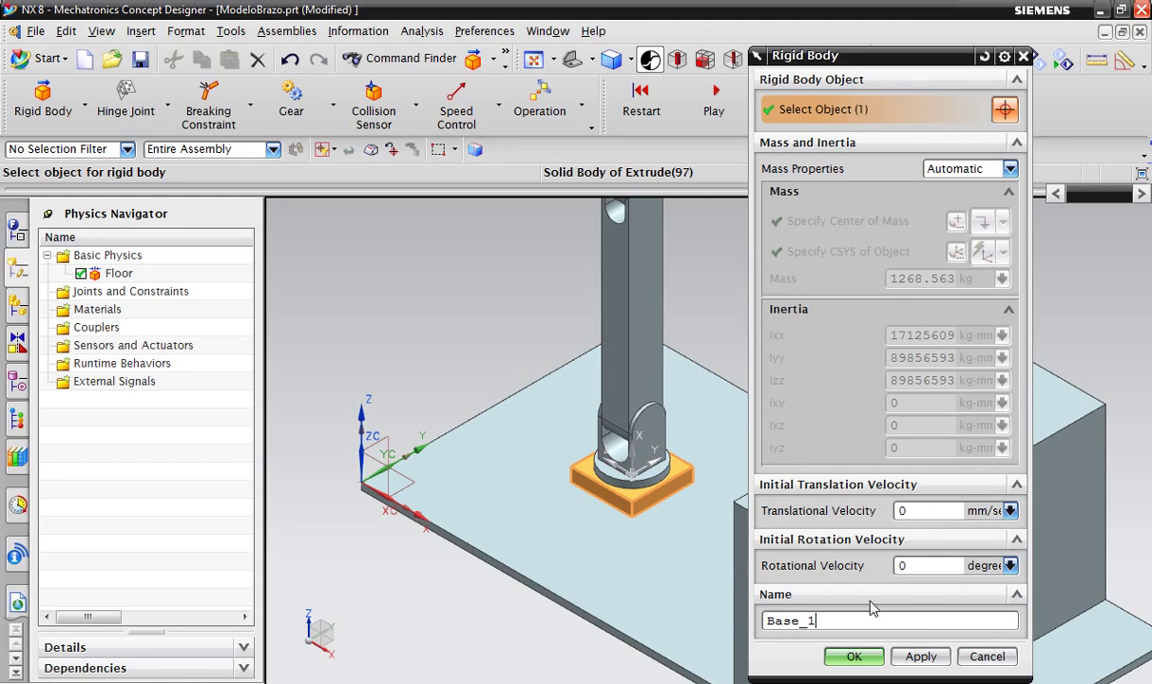
pyautogui.click(853, 656)
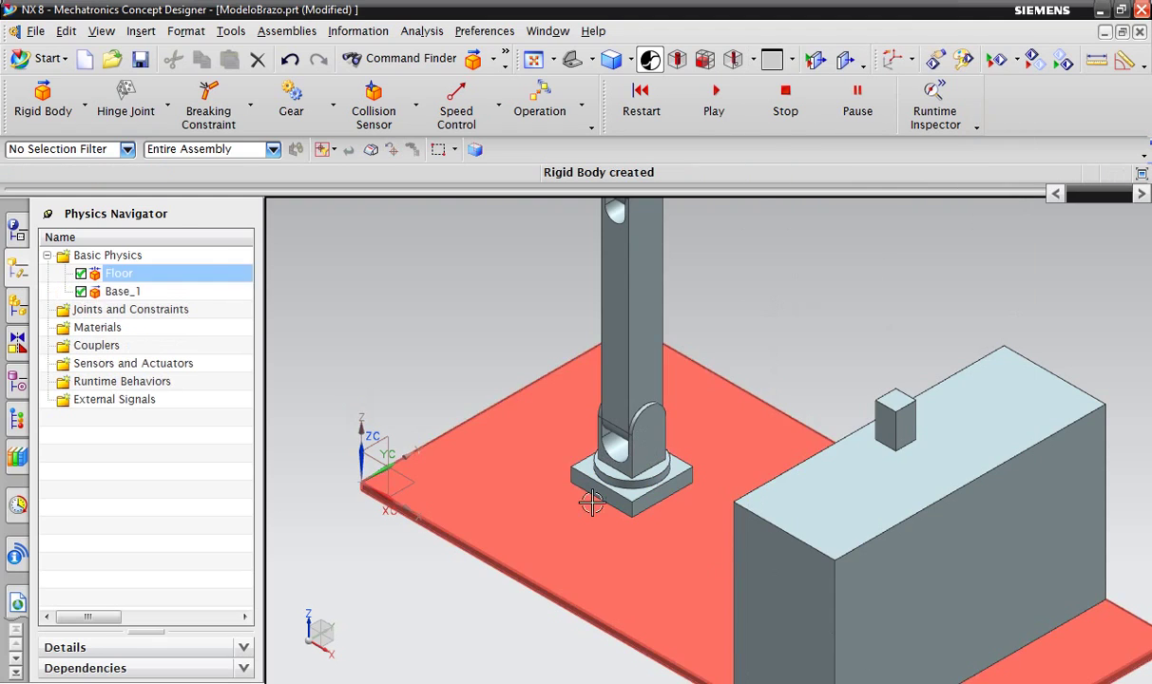
# - Define a rigid body on the base ring and the clevis above it, named Base_2
pyautogui.click(43, 95)
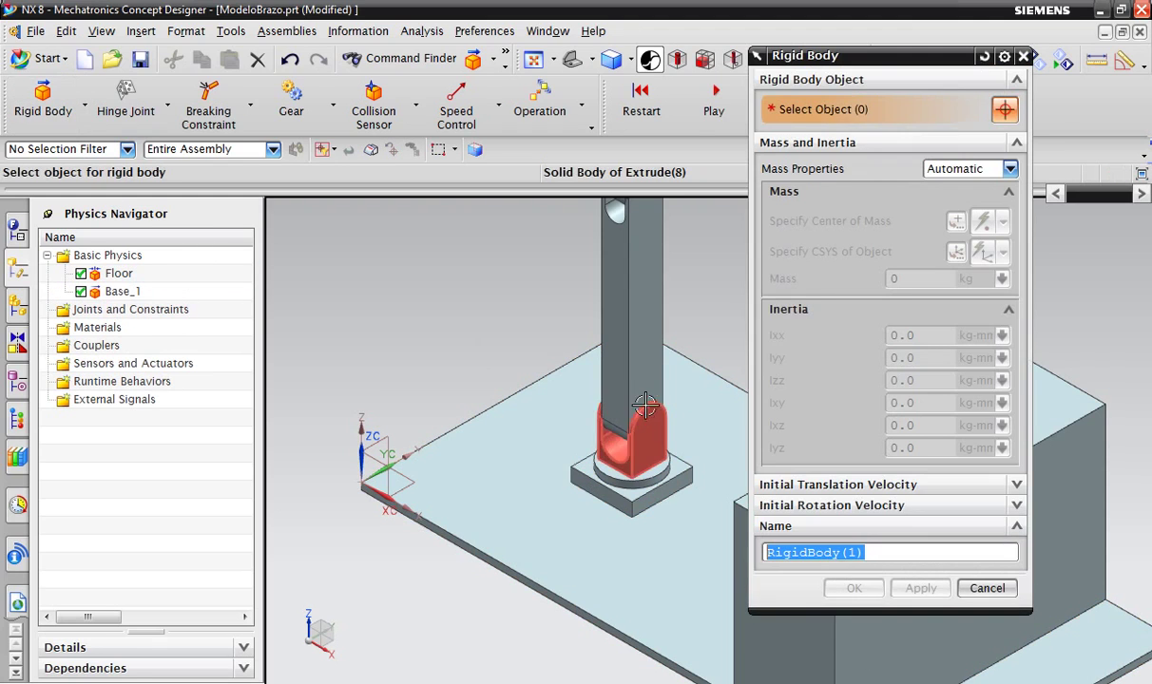
pyautogui.keyDown('shift'); pyautogui.moveTo(741, 483); pyautogui.dragTo(693, 478, button='middle'); pyautogui.keyUp('shift')
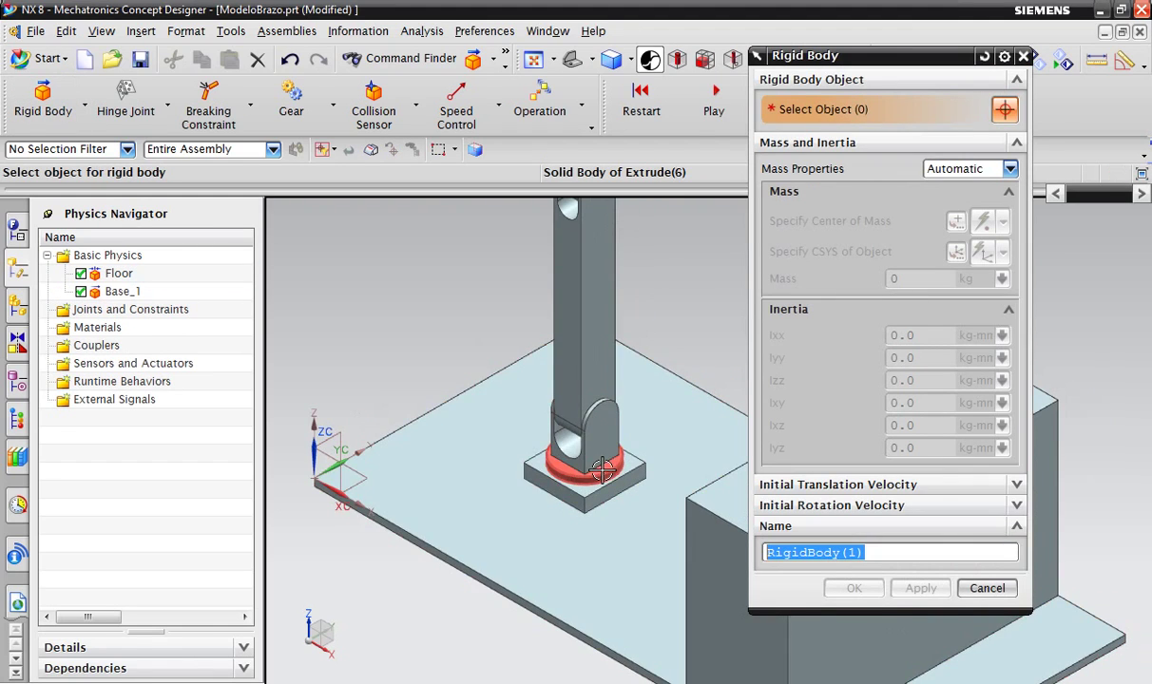
pyautogui.click(603, 473)
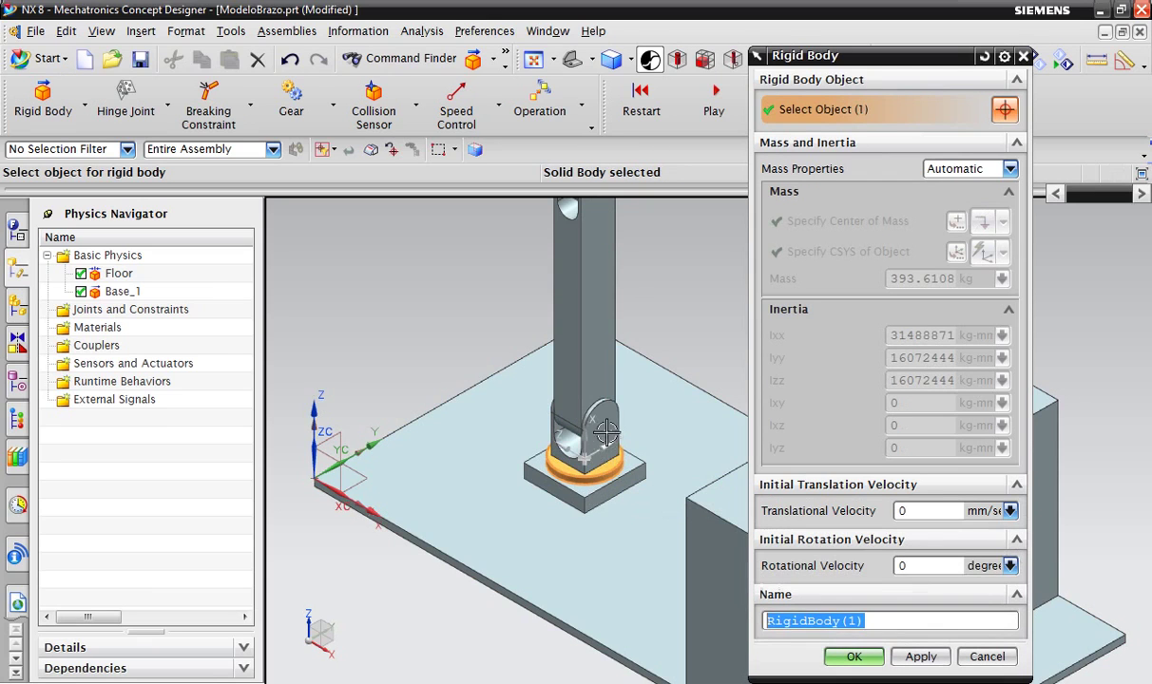
pyautogui.click(616, 430)
pyautogui.scroll(3, 618, 430)
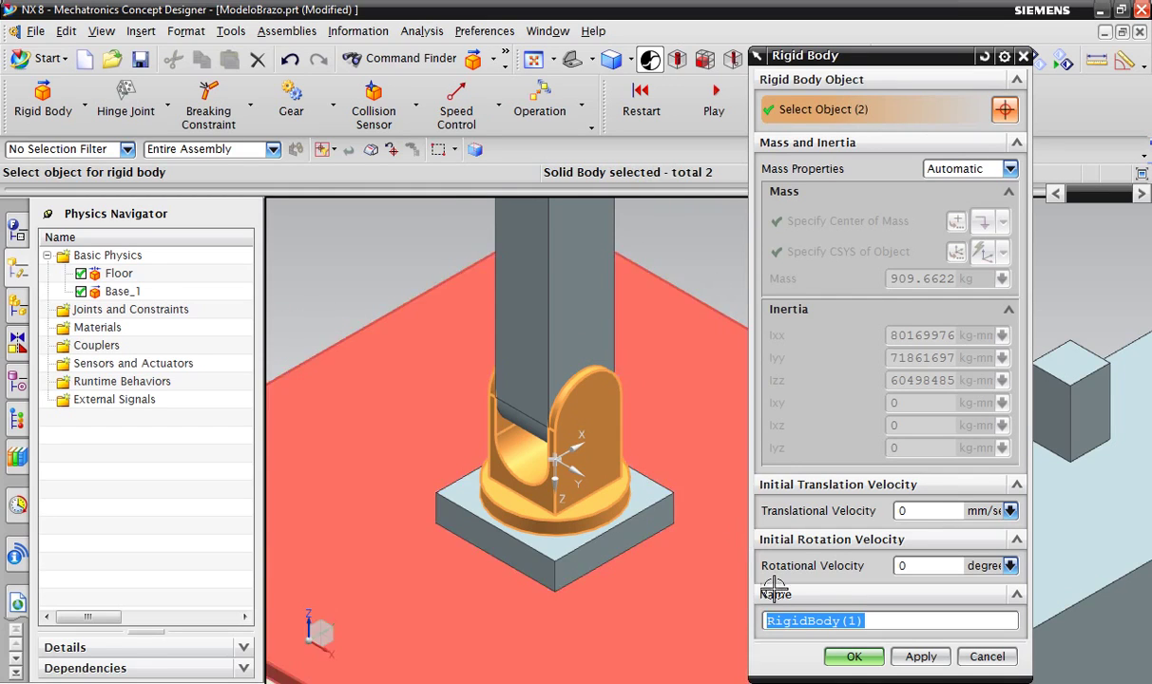
pyautogui.press('capslock')
pyautogui.write('B')
pyautogui.press('capslock')
pyautogui.write('ase_2')
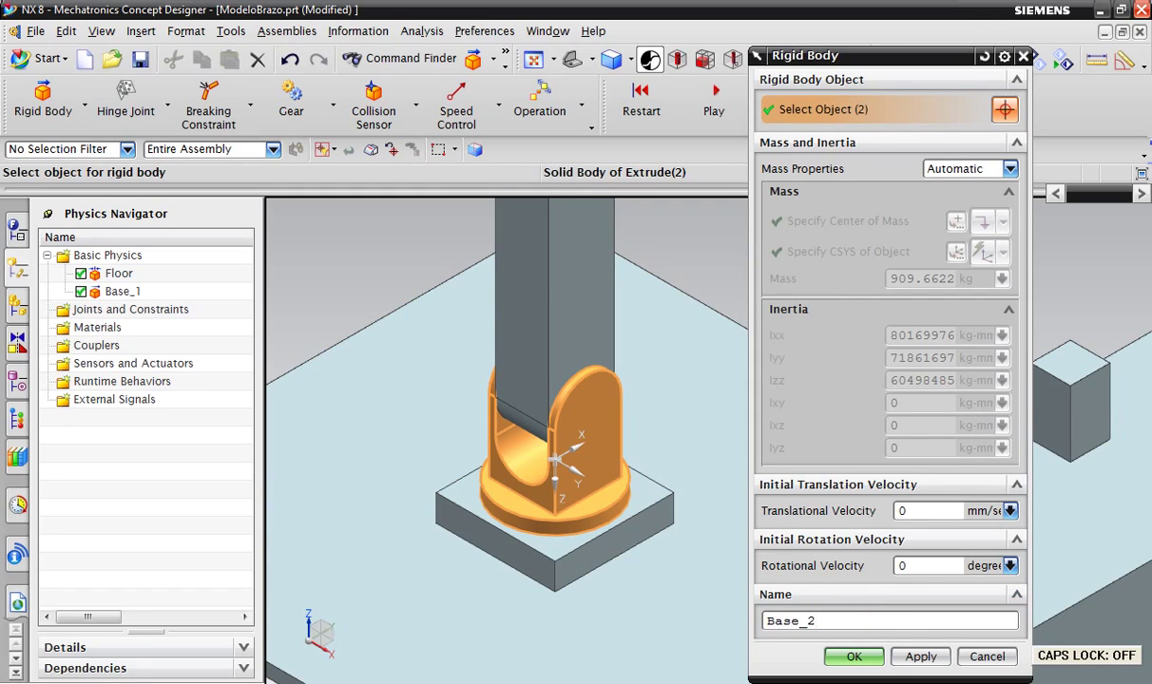
# - Apply the Base_2 rigid body and select the long lower arm link for the next one
pyautogui.click(936, 662)
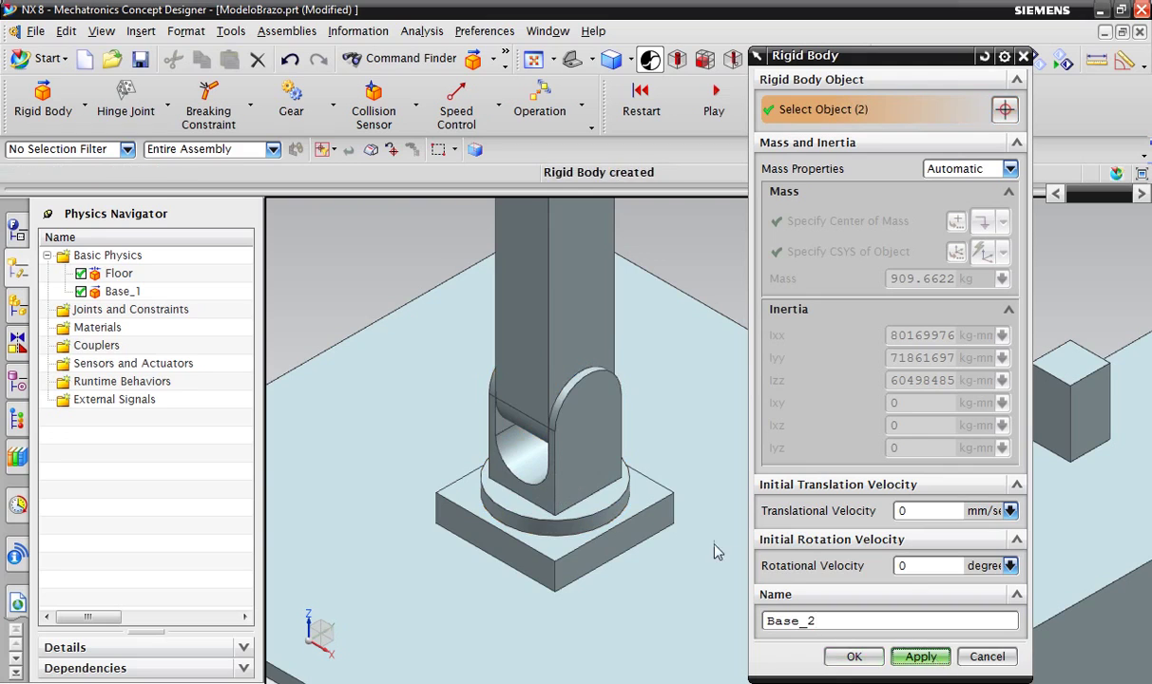
pyautogui.scroll(-3, 592, 344)
pyautogui.scroll(2, 617, 323)
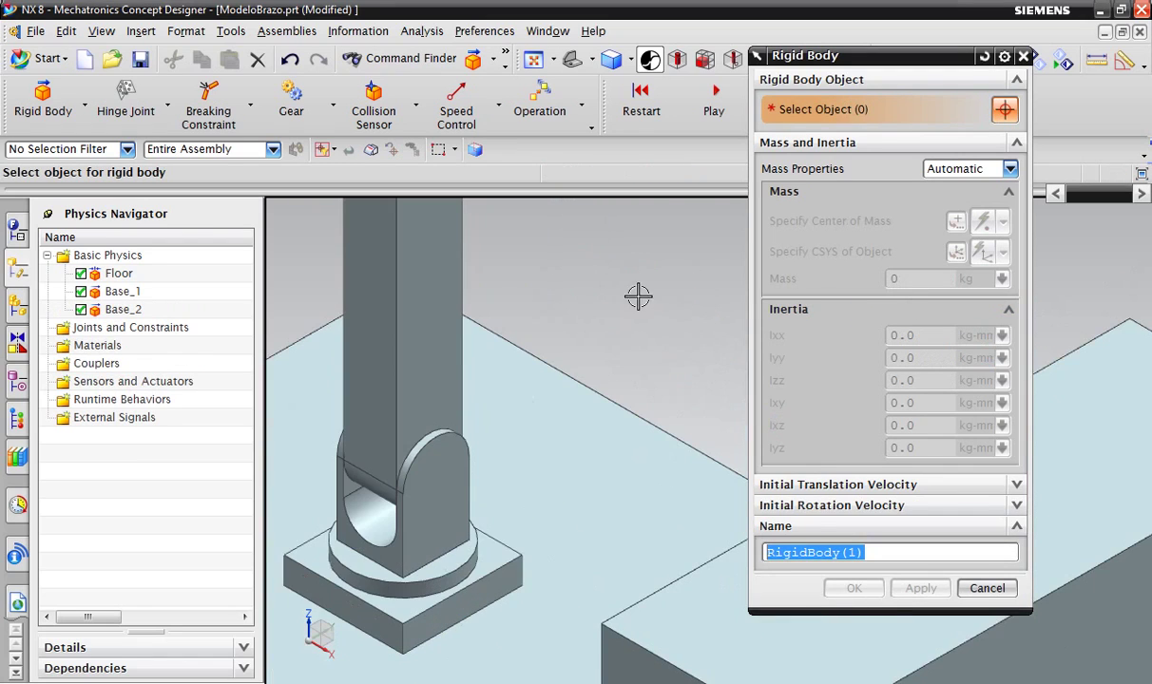
pyautogui.scroll(-3, 624, 344)
pyautogui.scroll(2, 625, 343)
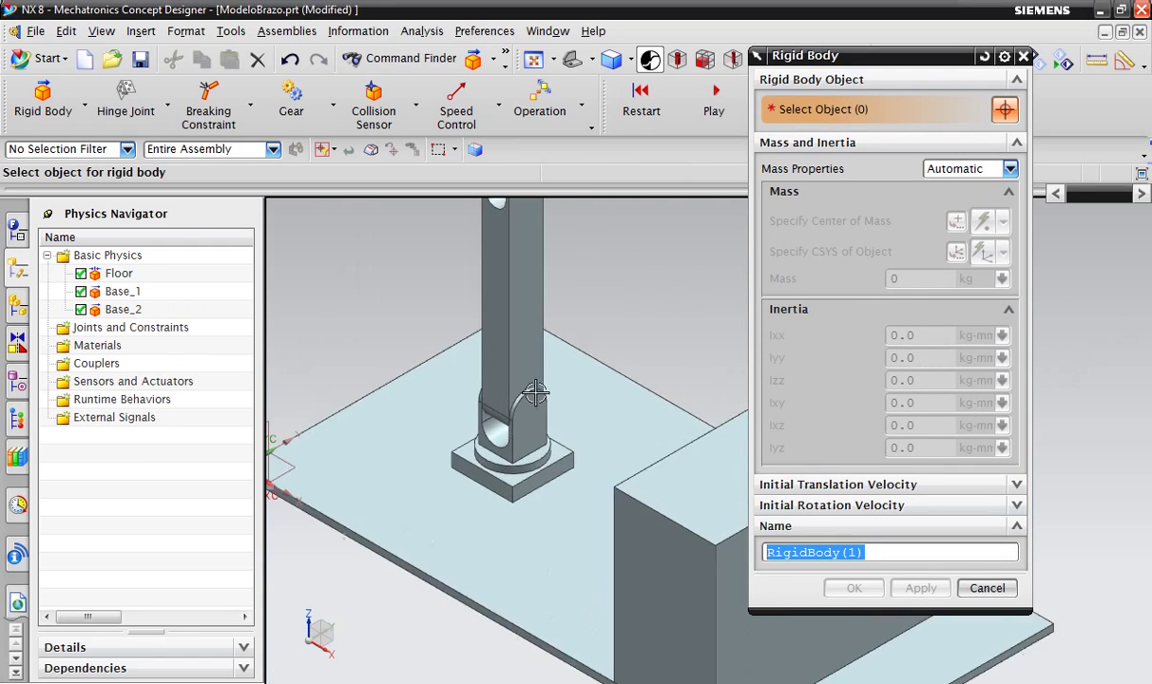
pyautogui.scroll(1, 590, 361)
pyautogui.scroll(-2, 548, 407)
pyautogui.scroll(2, 543, 371)
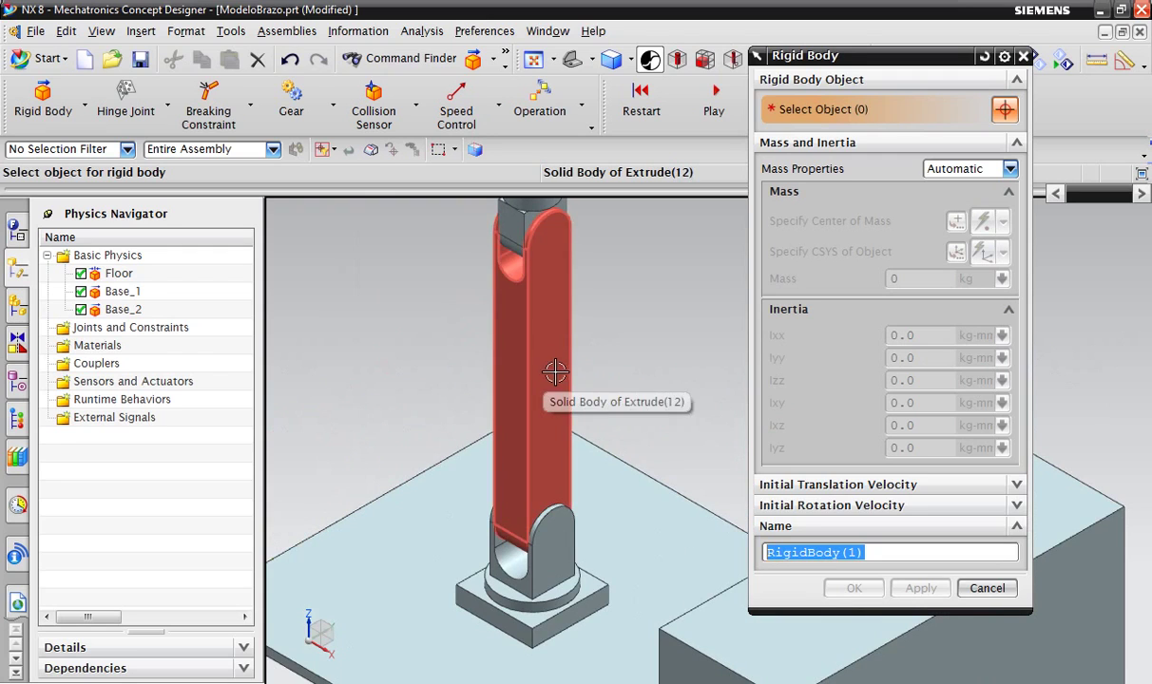
pyautogui.click(544, 370)
# - Name the arm link's rigid body Brazo
pyautogui.scroll(1, 661, 362)
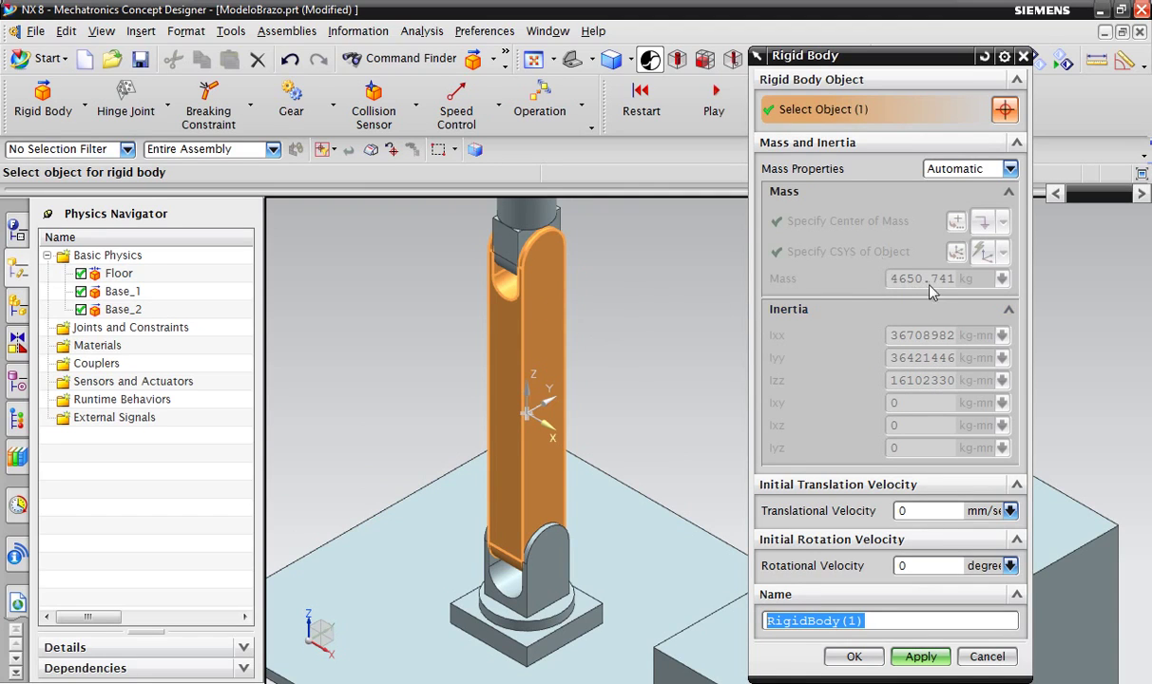
pyautogui.scroll(1, 636, 366)
pyautogui.scroll(1, 620, 362)
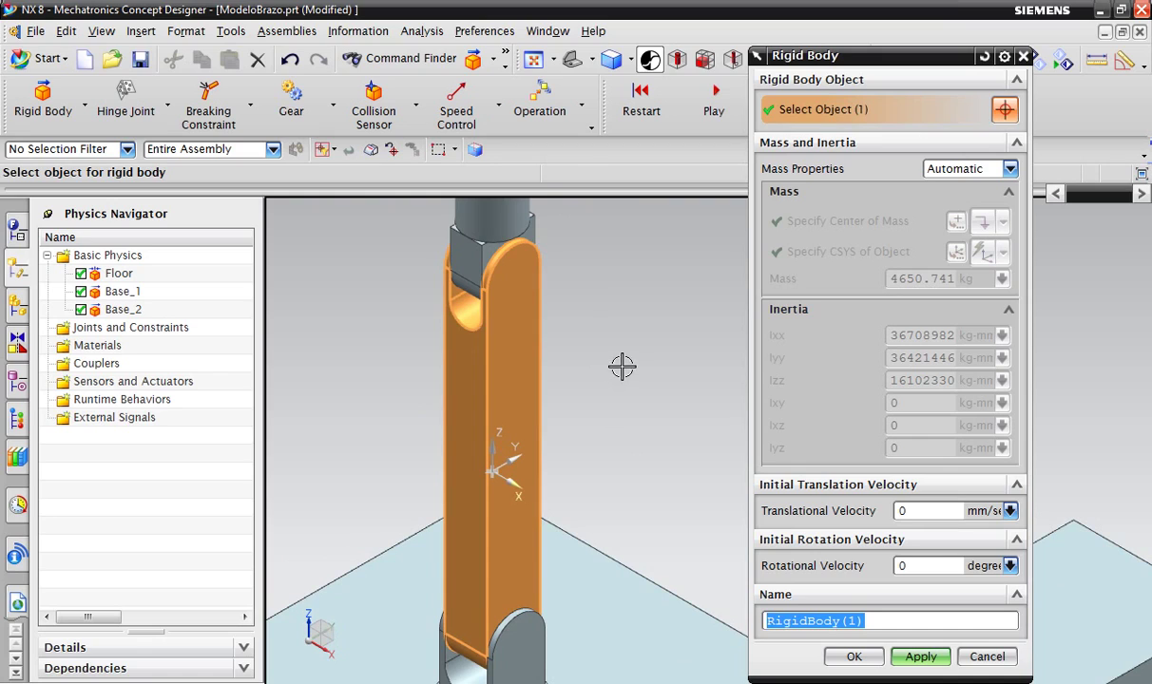
pyautogui.scroll(-2, 618, 366)
pyautogui.scroll(1, 600, 299)
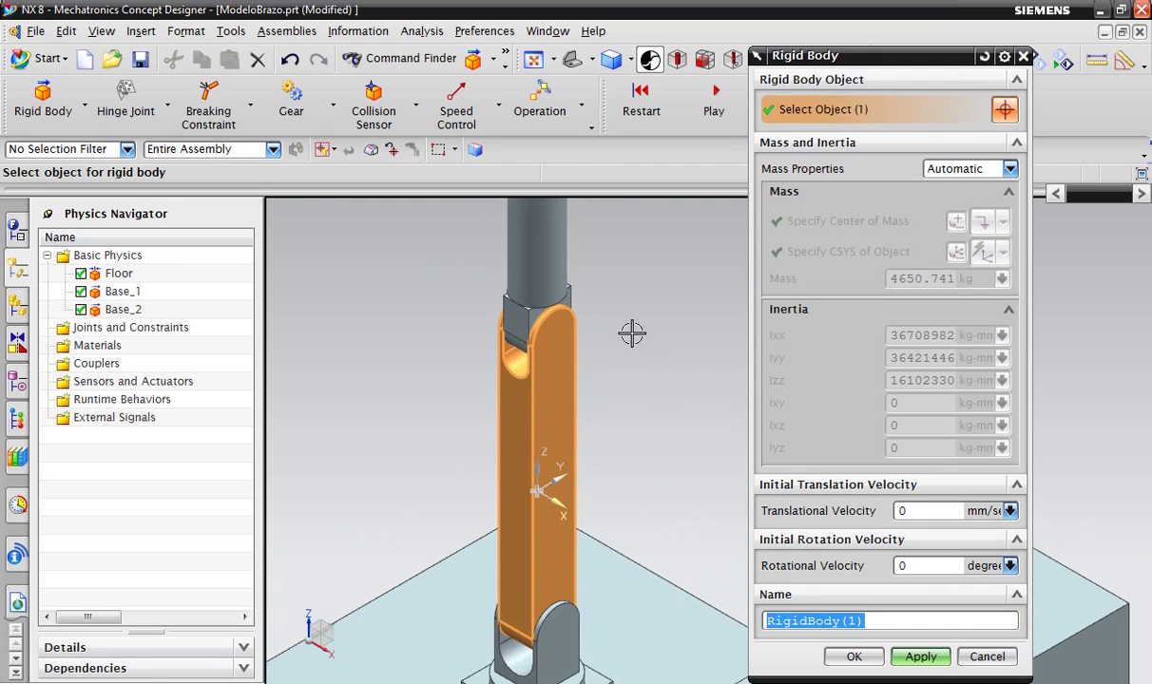
pyautogui.press('capslock')
pyautogui.write('B')
pyautogui.press('capslock')
pyautogui.write('razo')
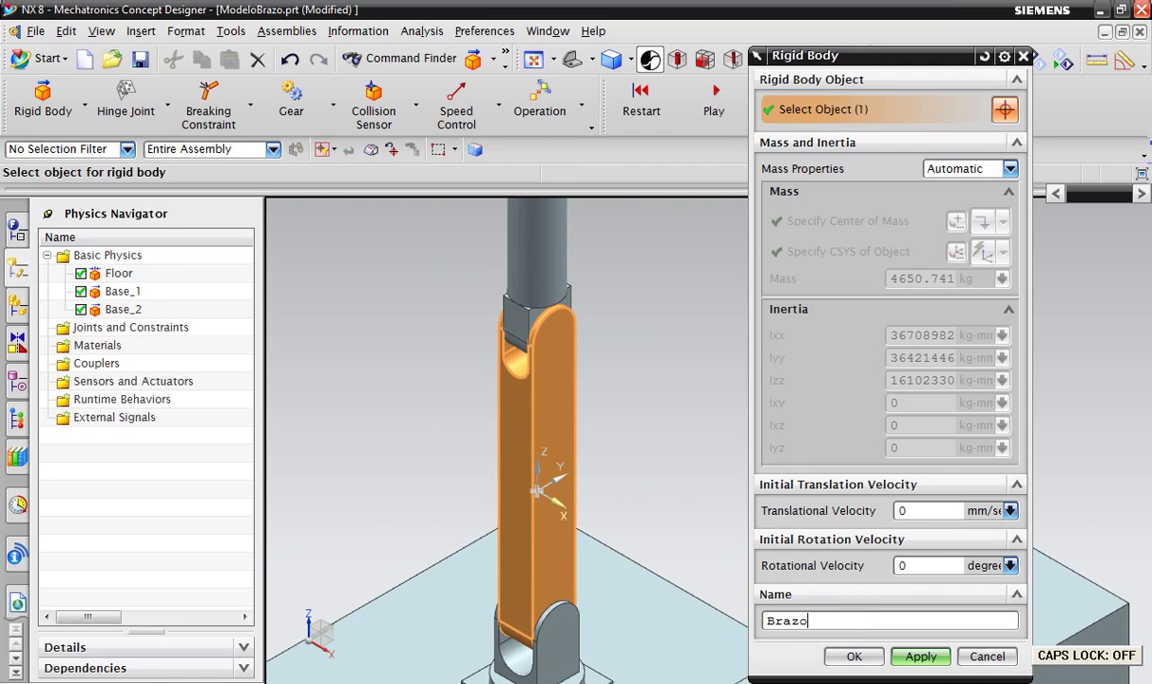
pyautogui.scroll(-2, 667, 405)
pyautogui.scroll(1, 642, 297)
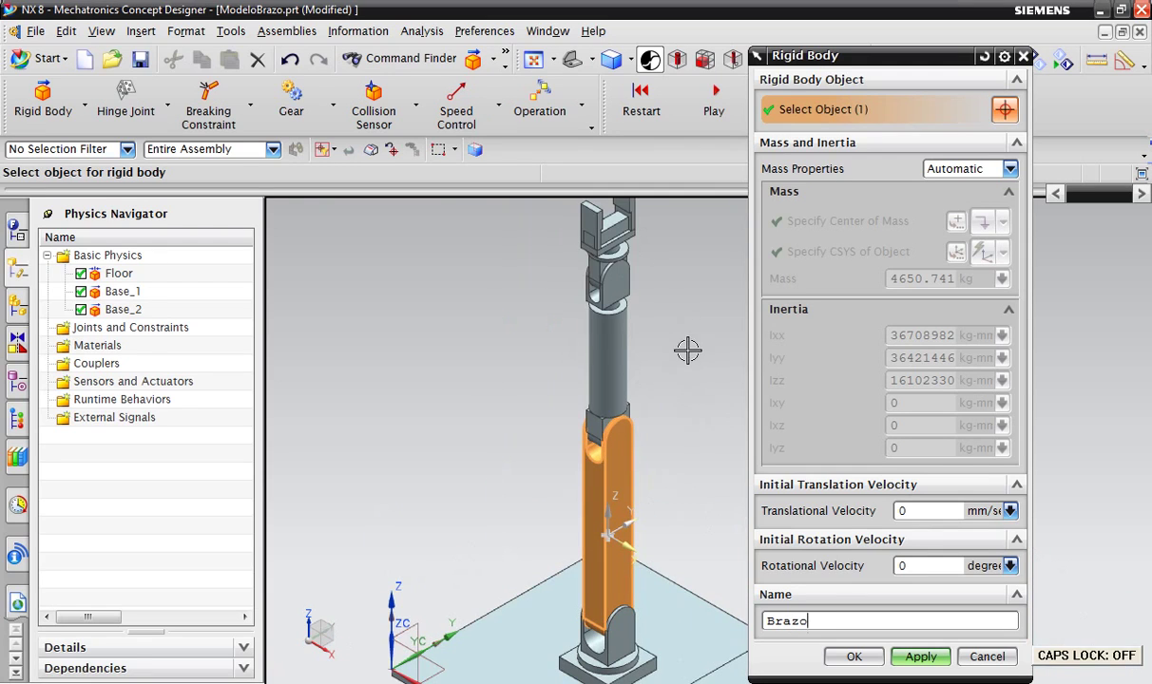
# - Apply the Brazo rigid body
pyautogui.click(918, 657)
pyautogui.scroll(-2, 648, 352)
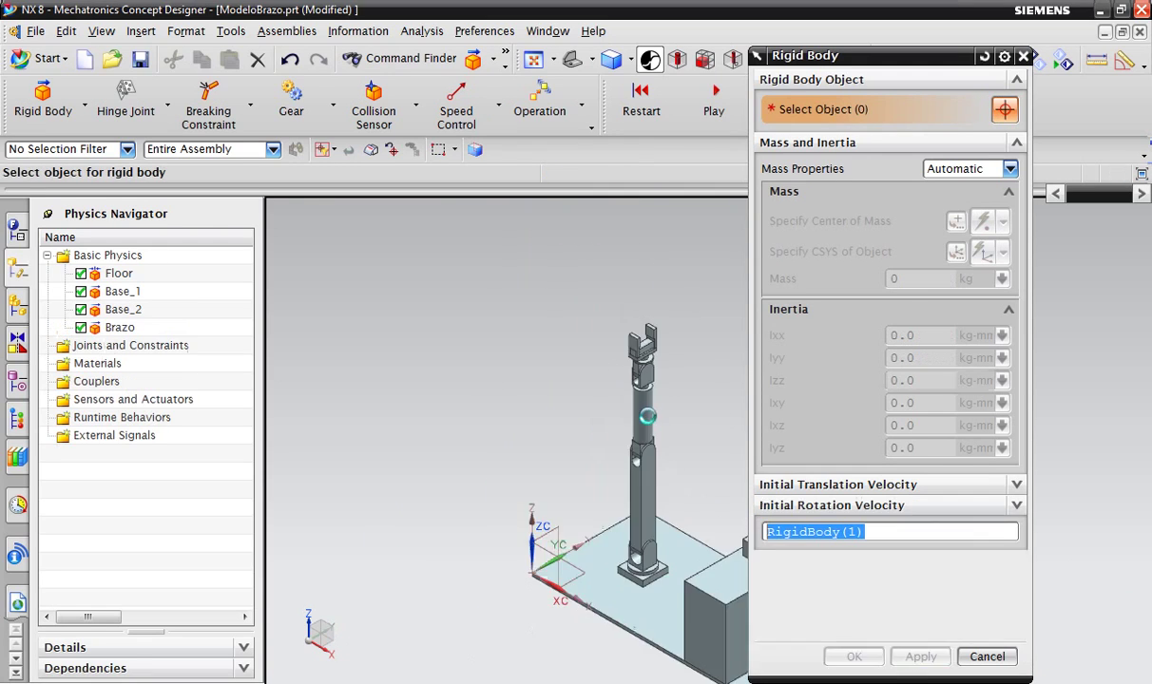
pyautogui.scroll(1, 648, 416)
pyautogui.scroll(2, 643, 527)
# - Select the forearm collar ring and cylinder and name the body Antebrazo_exterior
pyautogui.click(632, 483)
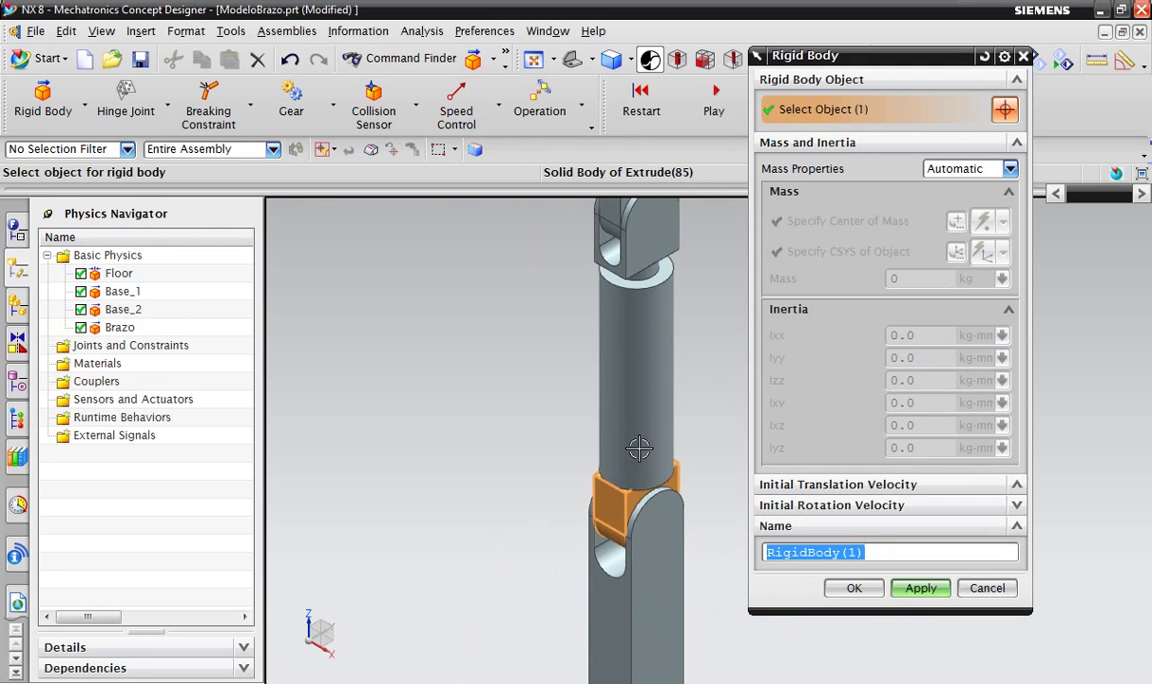
pyautogui.click(655, 422)
pyautogui.scroll(-1, 692, 410)
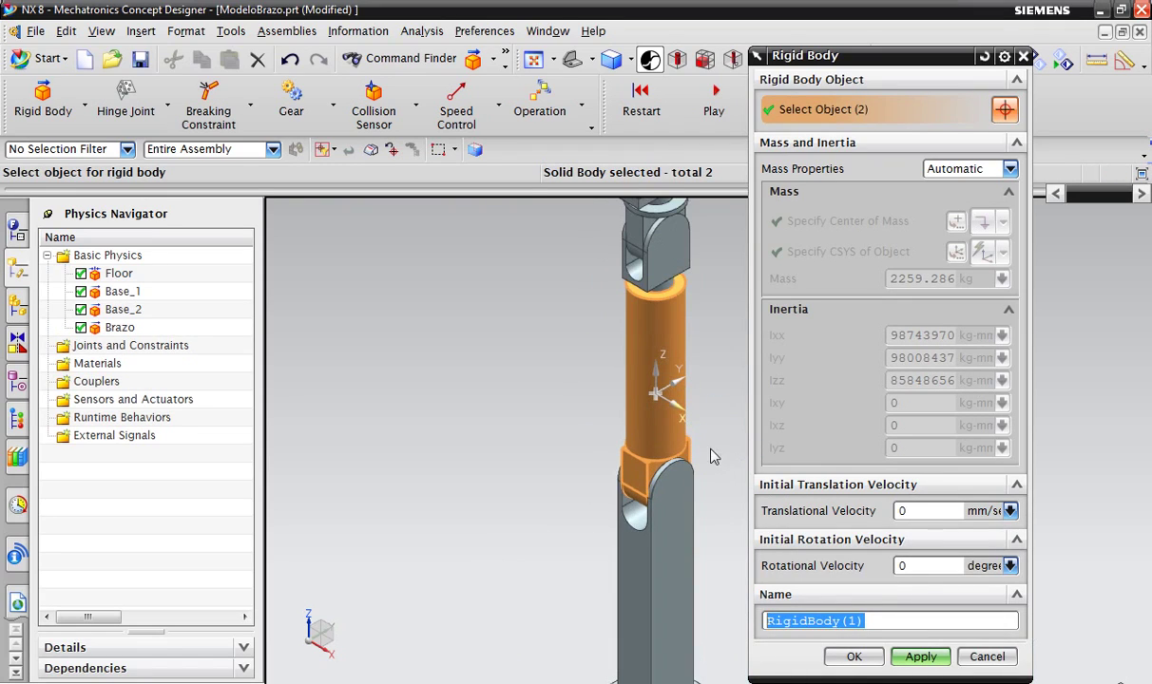
pyautogui.press('capslock')
pyautogui.write('A')
pyautogui.press('capslock')
pyautogui.write('ntebt')
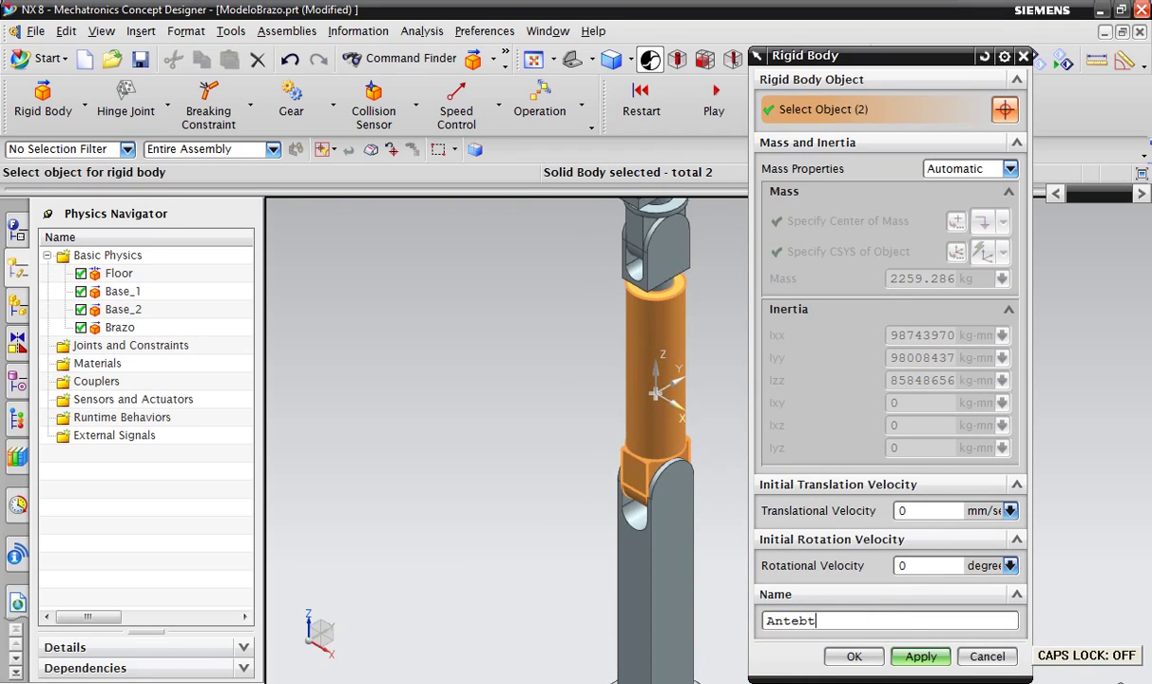
pyautogui.write('az')
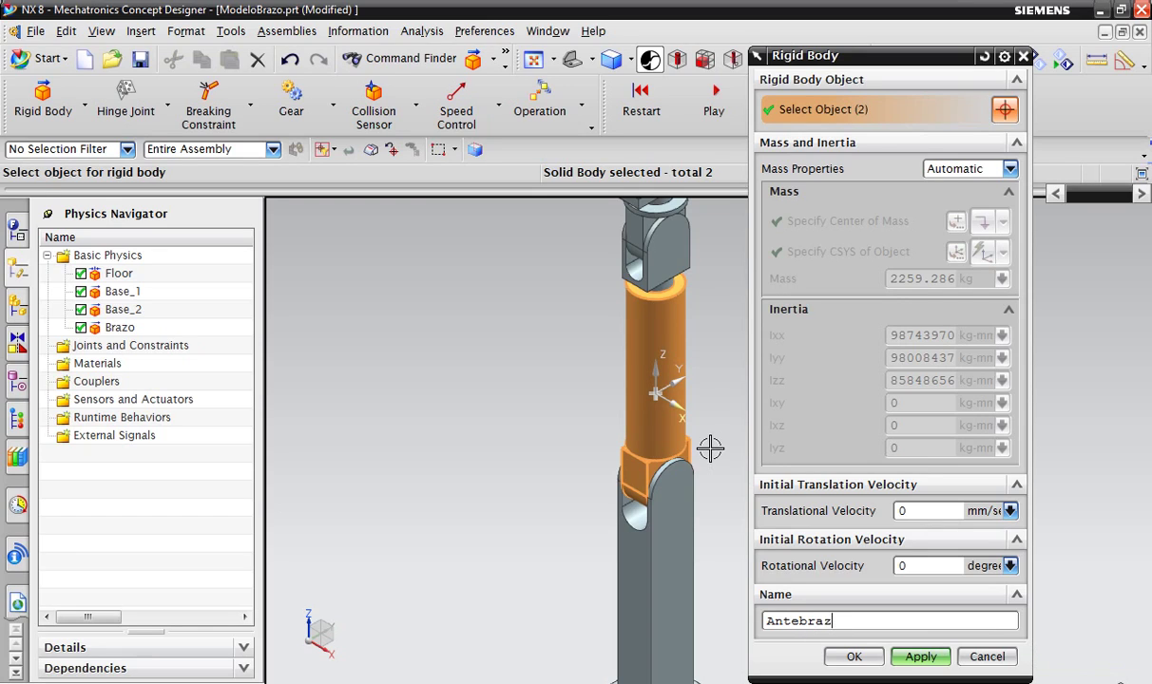
pyautogui.write('o_exterior')
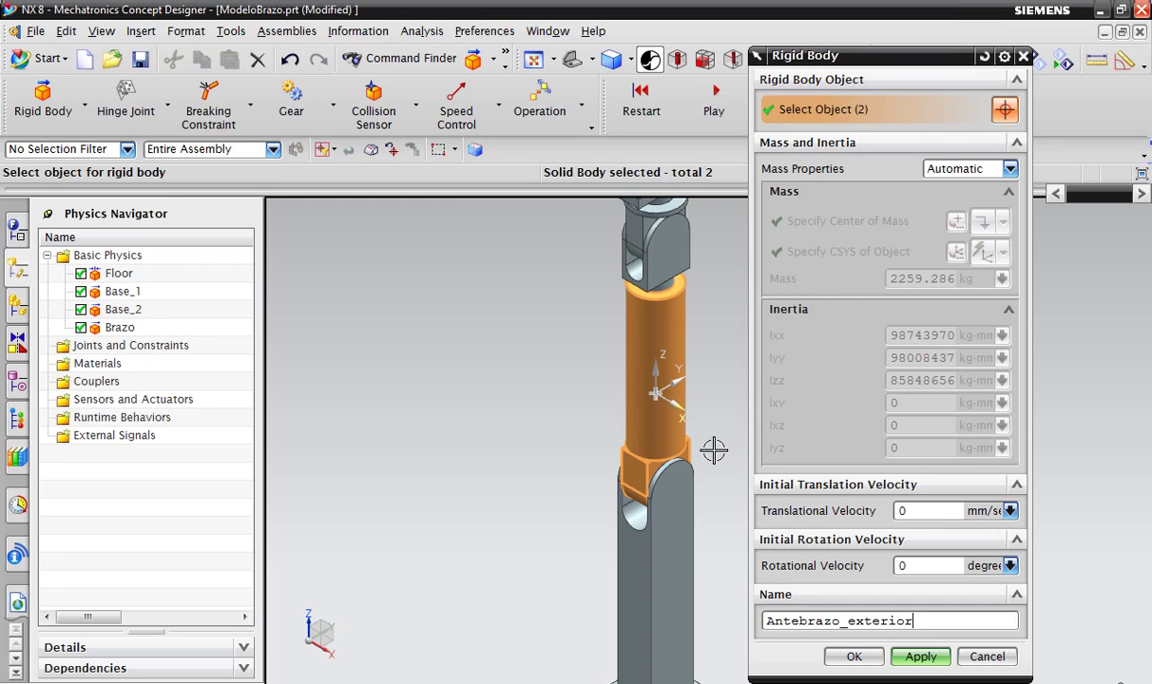
pyautogui.scroll(-3, 568, 452)
pyautogui.scroll(2, 580, 433)
pyautogui.scroll(1, 627, 419)
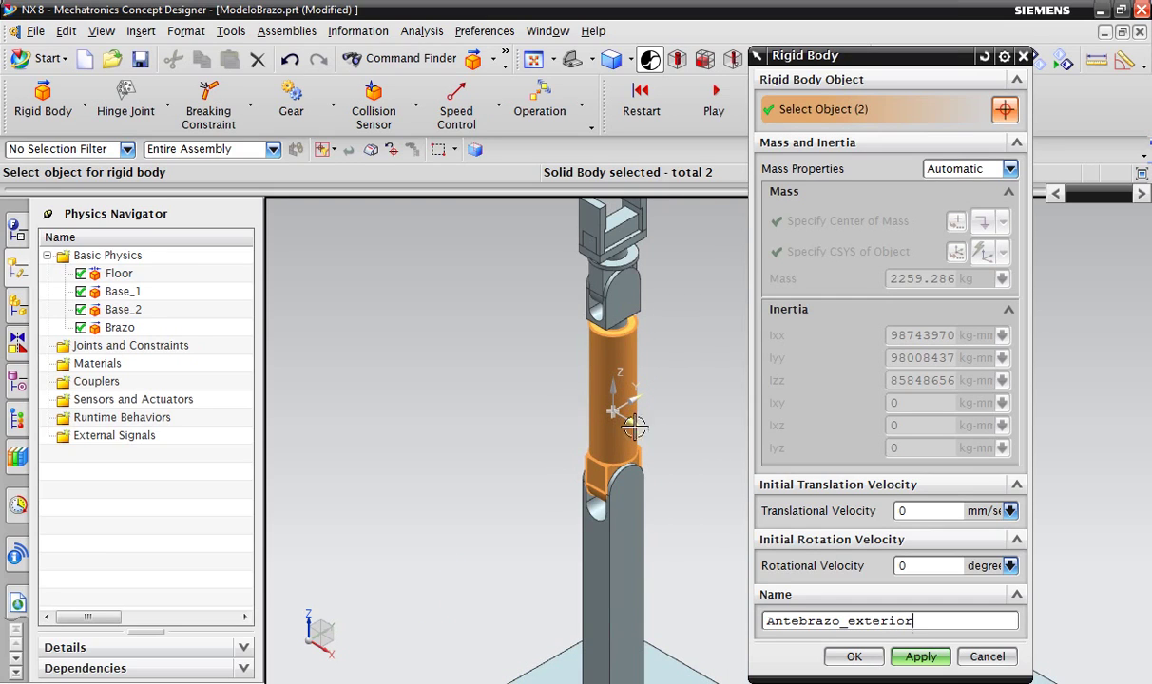
# - Apply the Antebrazo_exterior rigid body
pyautogui.click(920, 658)
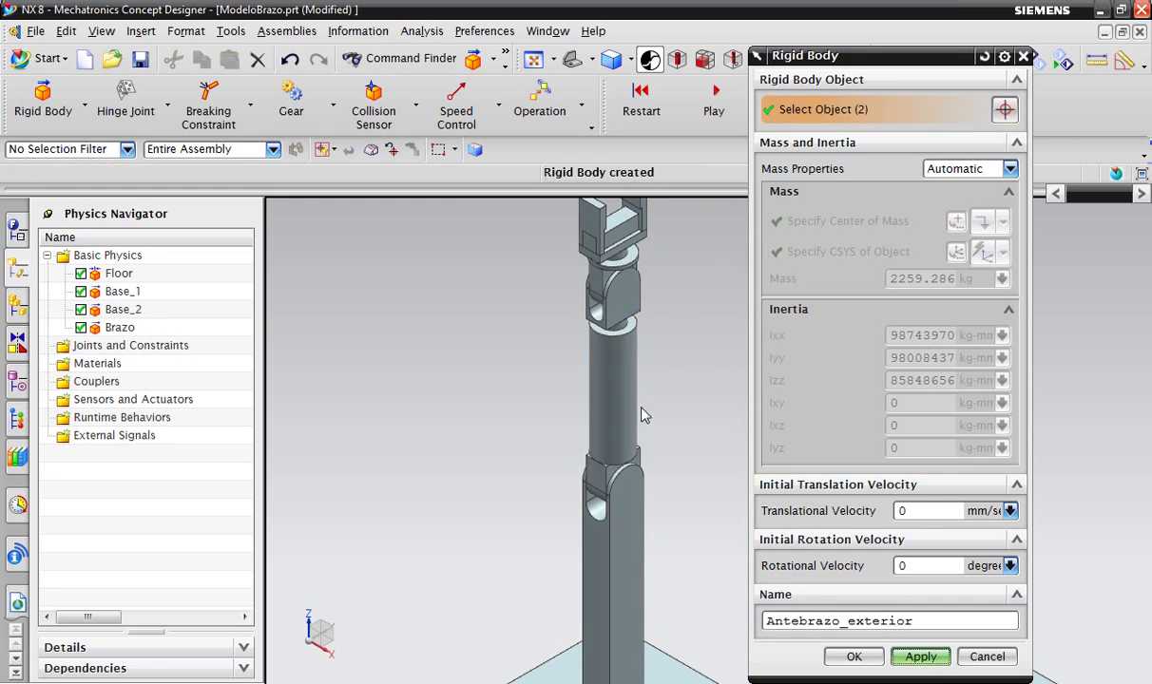
pyautogui.scroll(-2, 663, 283)
pyautogui.scroll(3, 608, 326)
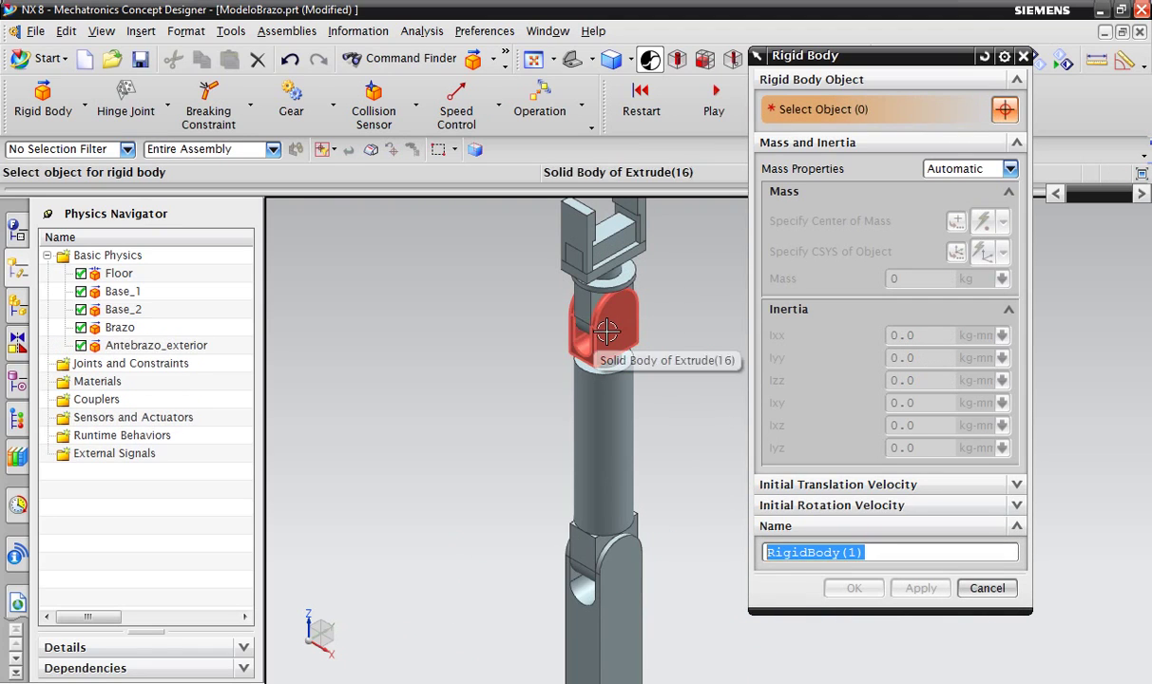
# - Select the inner forearm joint parts, name them Antebrazo_interno, and apply
pyautogui.click(611, 342)
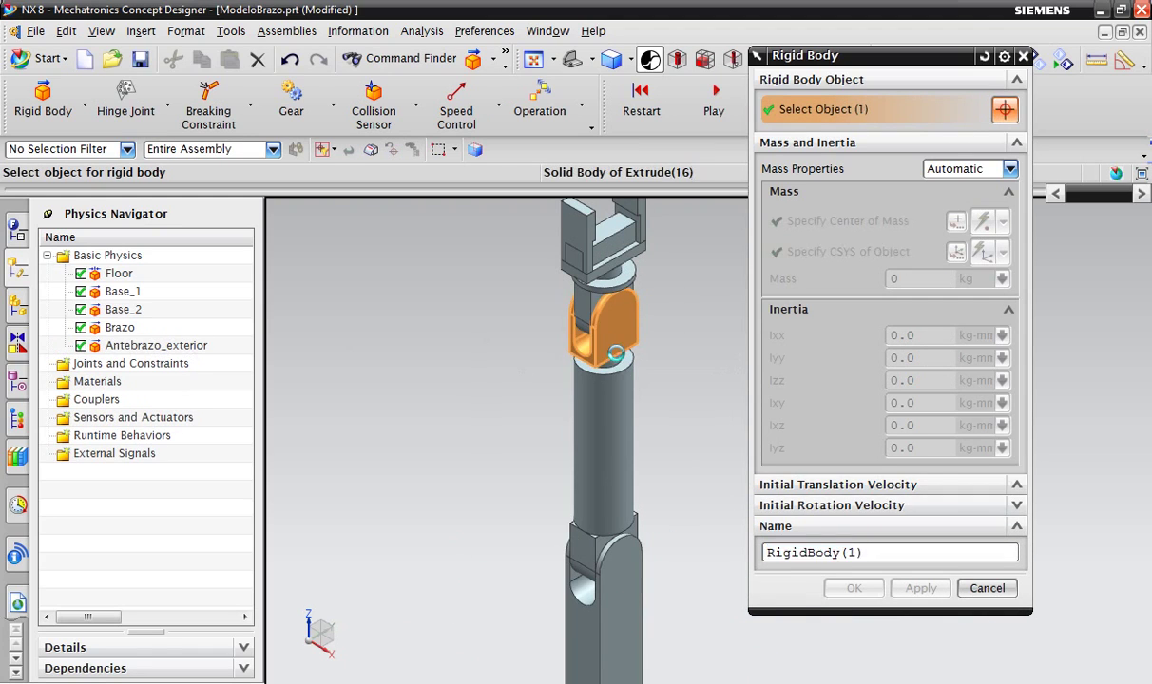
pyautogui.scroll(2, 611, 357)
pyautogui.scroll(2, 630, 334)
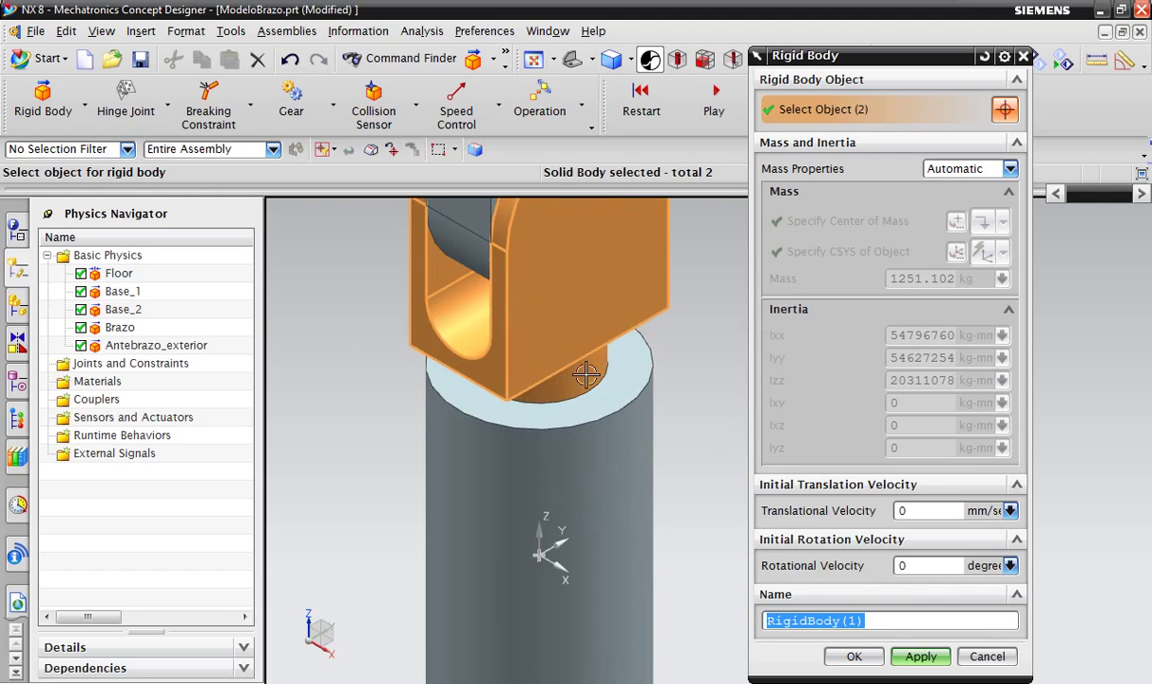
pyautogui.scroll(-3, 589, 399)
pyautogui.scroll(-1, 568, 380)
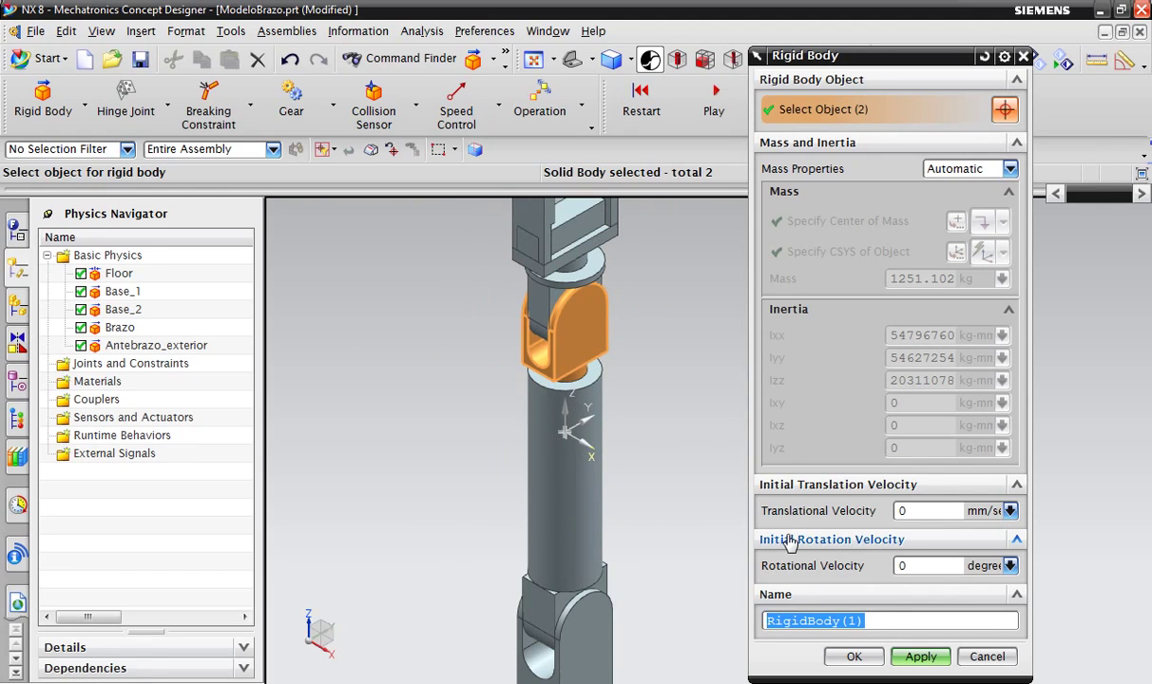
pyautogui.press('capslock')
pyautogui.write('Antebraz')
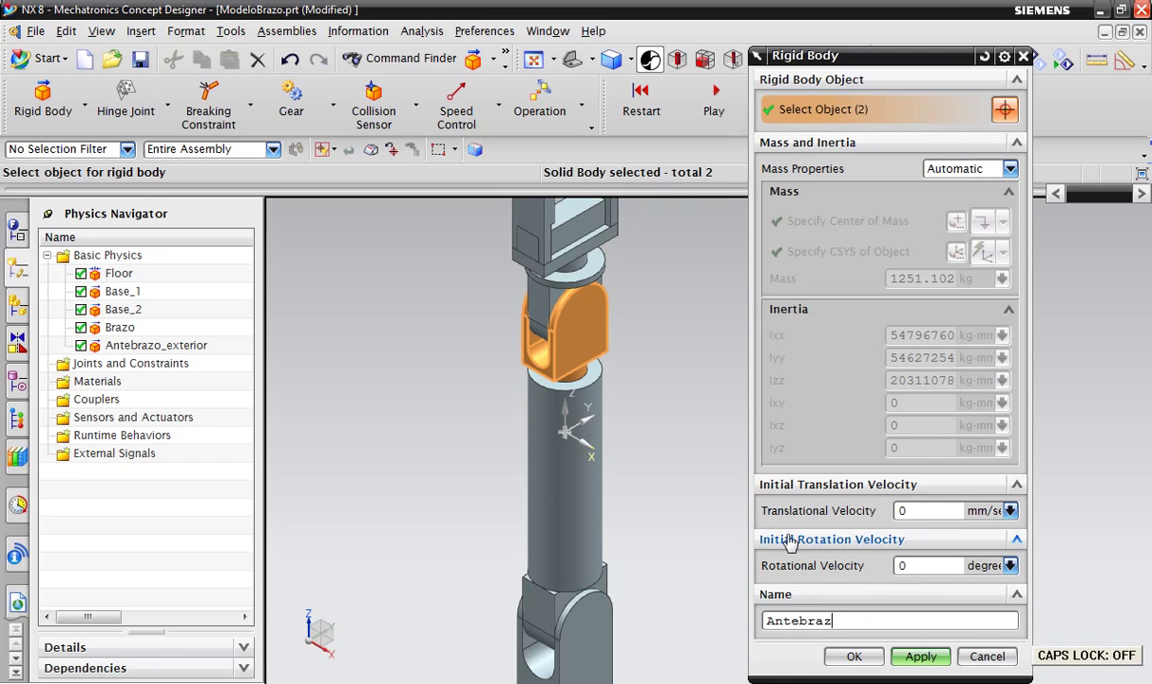
pyautogui.write('o_interno')
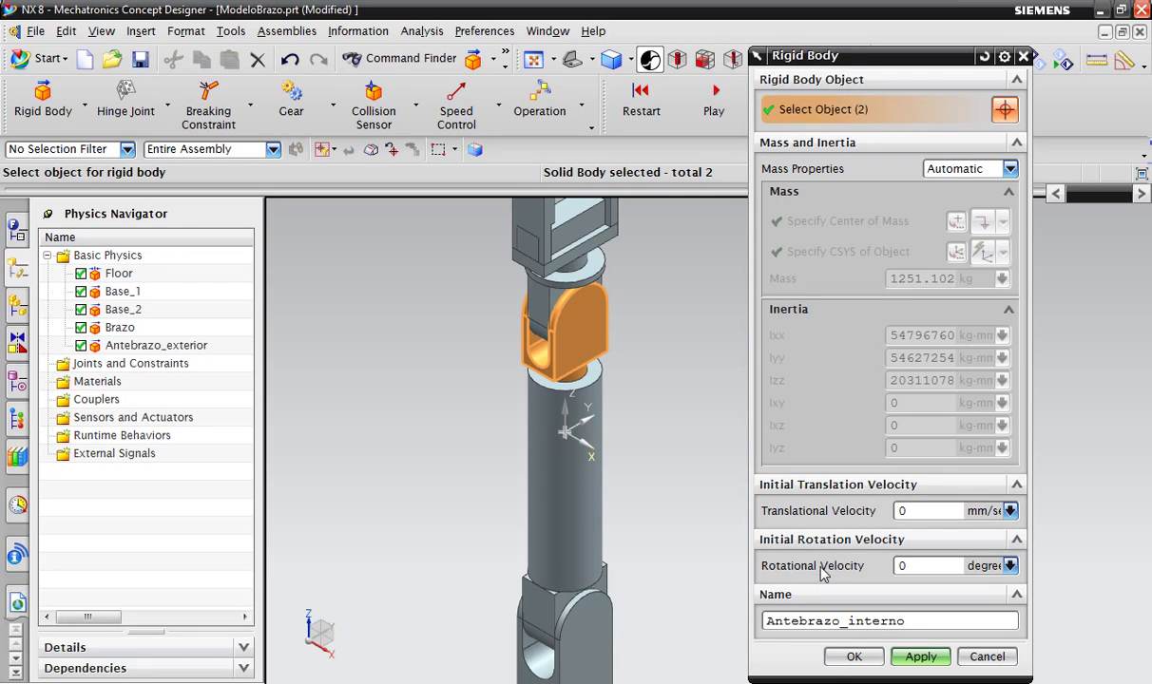
pyautogui.click(910, 664)
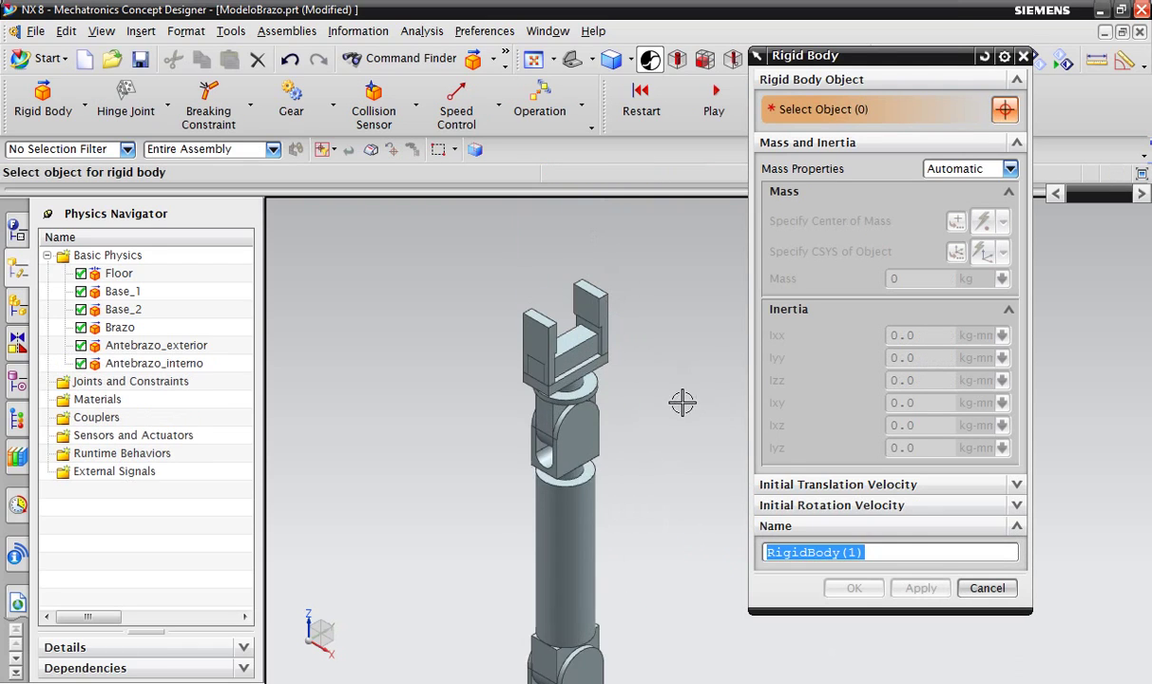
# - Select the wrist joint piece and the upper disc and name the body Base_muñeca
pyautogui.scroll(2, 616, 458)
pyautogui.scroll(1, 561, 399)
pyautogui.scroll(2, 545, 388)
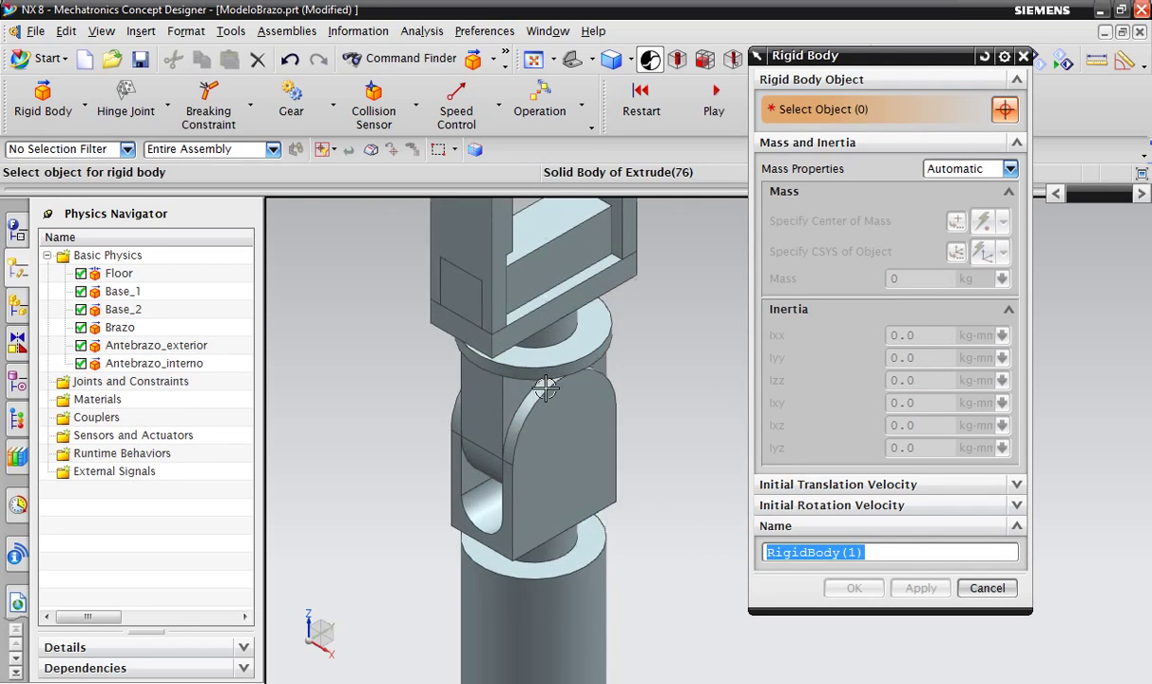
pyautogui.scroll(1, 546, 388)
pyautogui.scroll(-2, 480, 427)
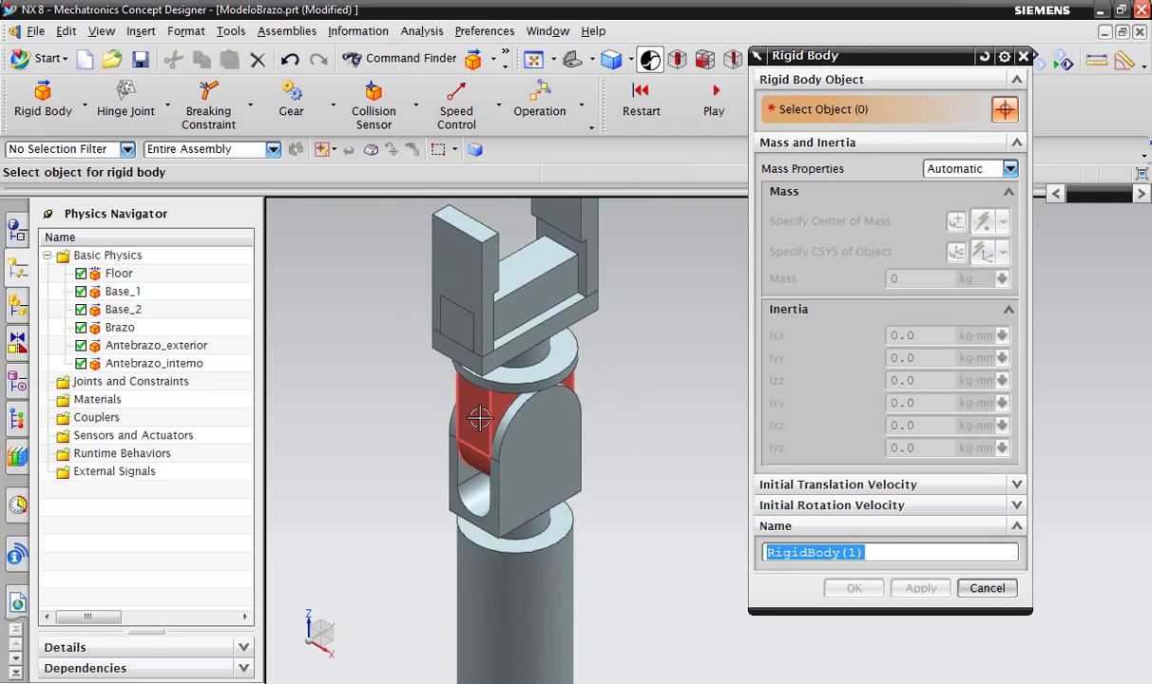
pyautogui.scroll(-3, 480, 418)
pyautogui.scroll(4, 477, 428)
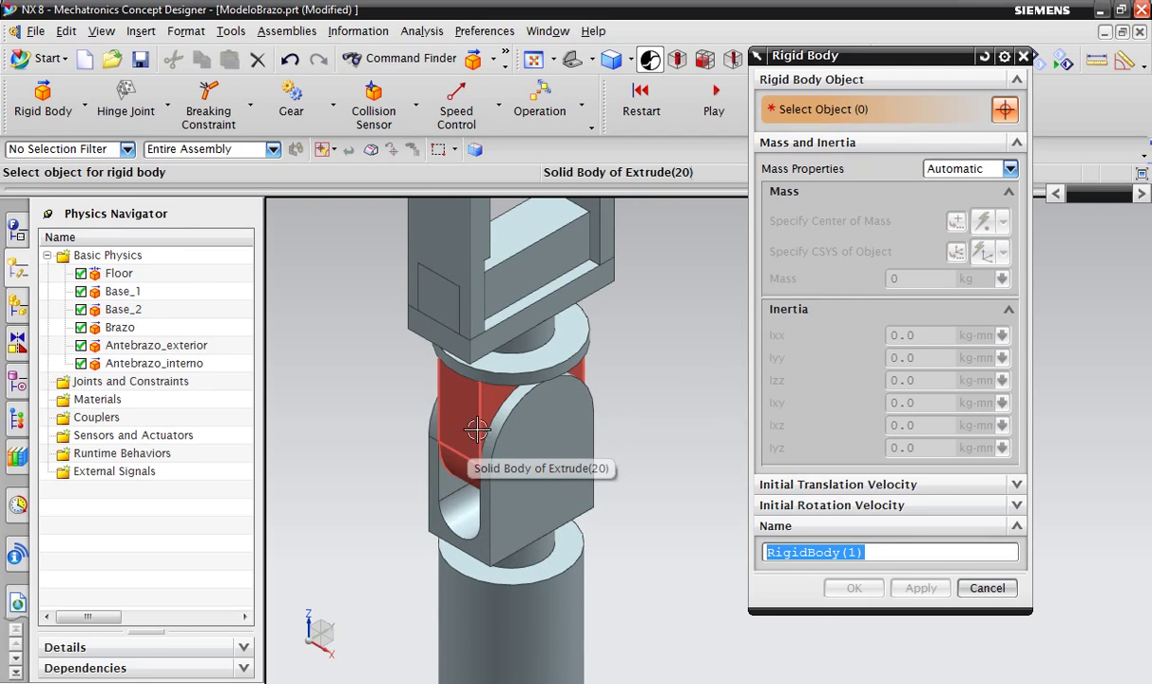
pyautogui.click(477, 430)
pyautogui.click(506, 377)
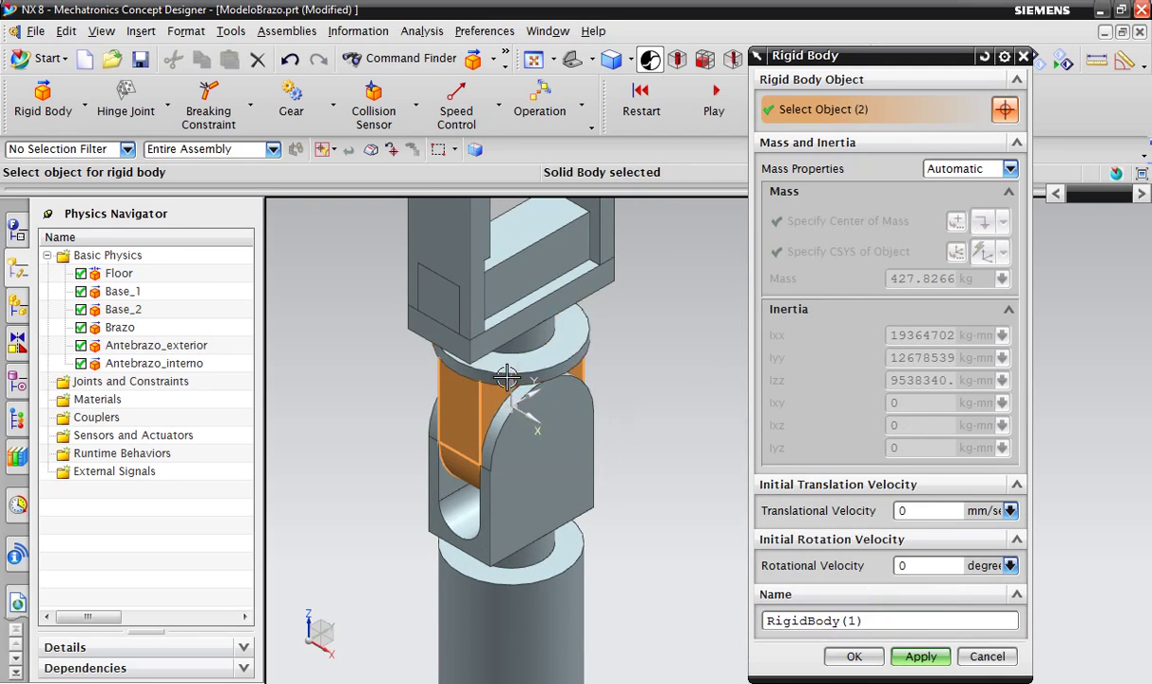
pyautogui.press('capslock')
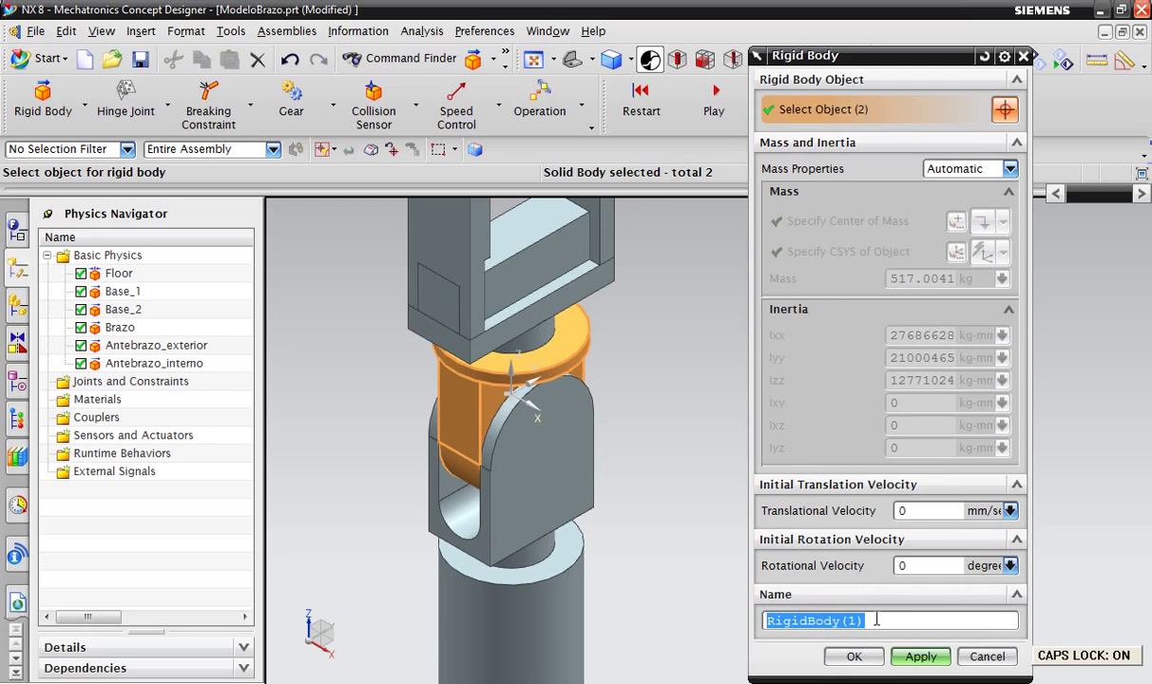
pyautogui.write('B')
pyautogui.press('capslock')
pyautogui.write('ase_muñeca')
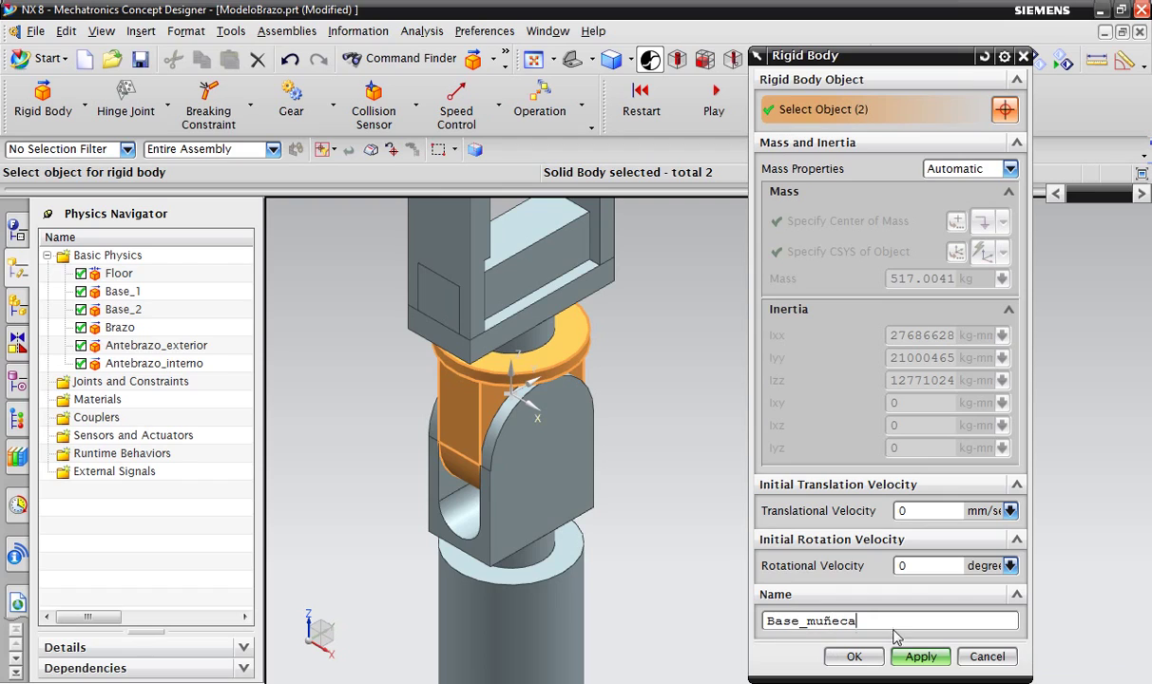
pyautogui.scroll(-3, 656, 475)
pyautogui.scroll(3, 617, 428)
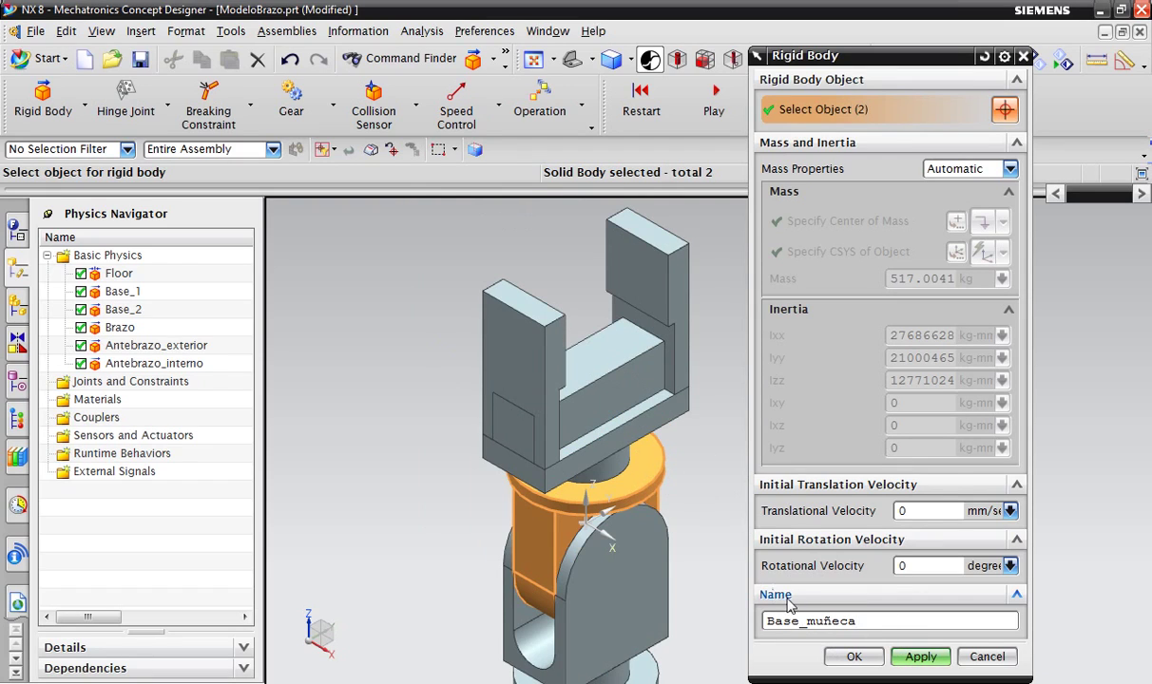
# - Rename the wrist body to Muñeca and apply it
pyautogui.moveTo(806, 621); pyautogui.dragTo(762, 619)
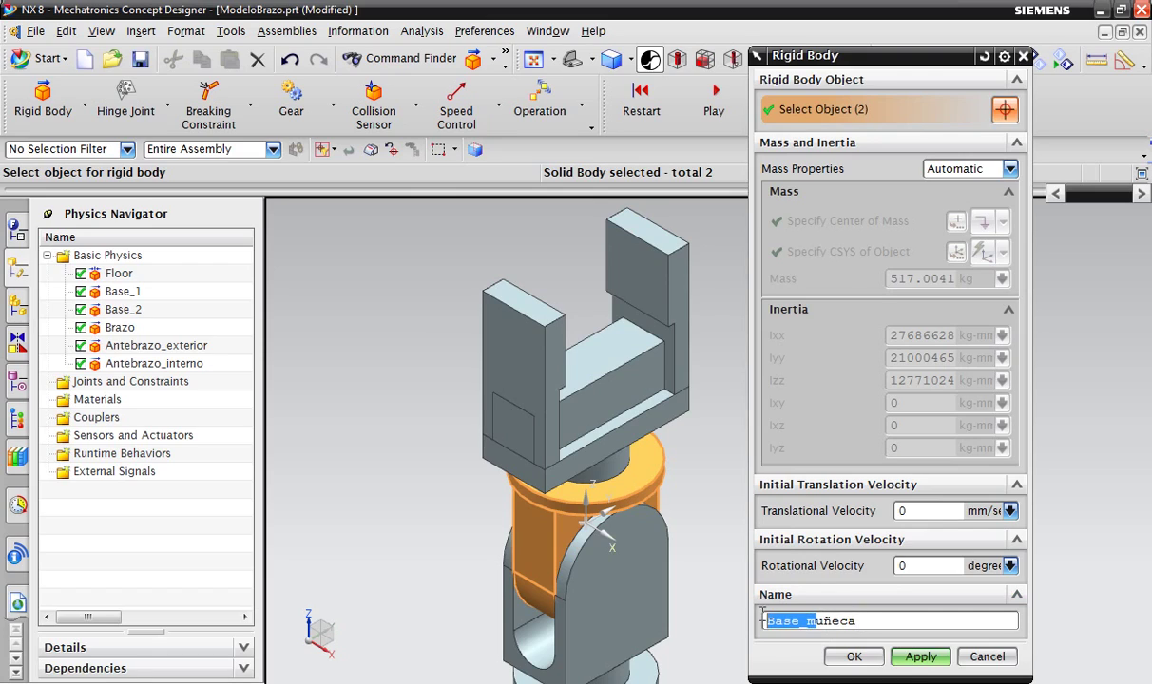
pyautogui.press('capslock')
pyautogui.write('M')
pyautogui.press('capslock')
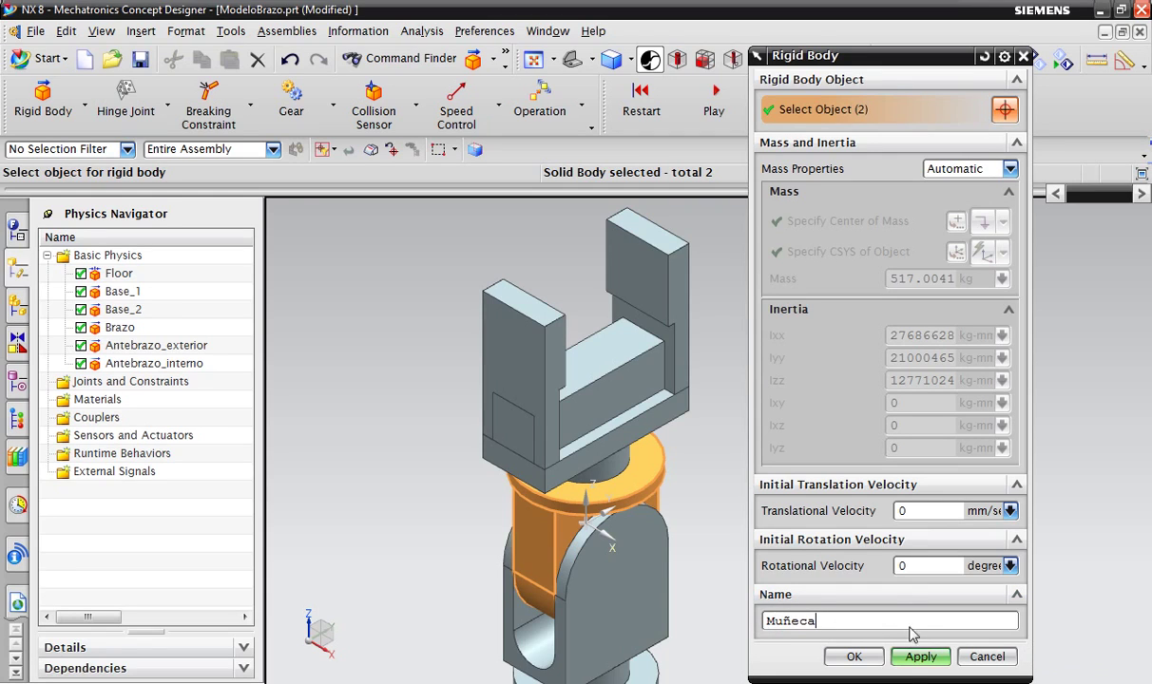
pyautogui.click(918, 657)
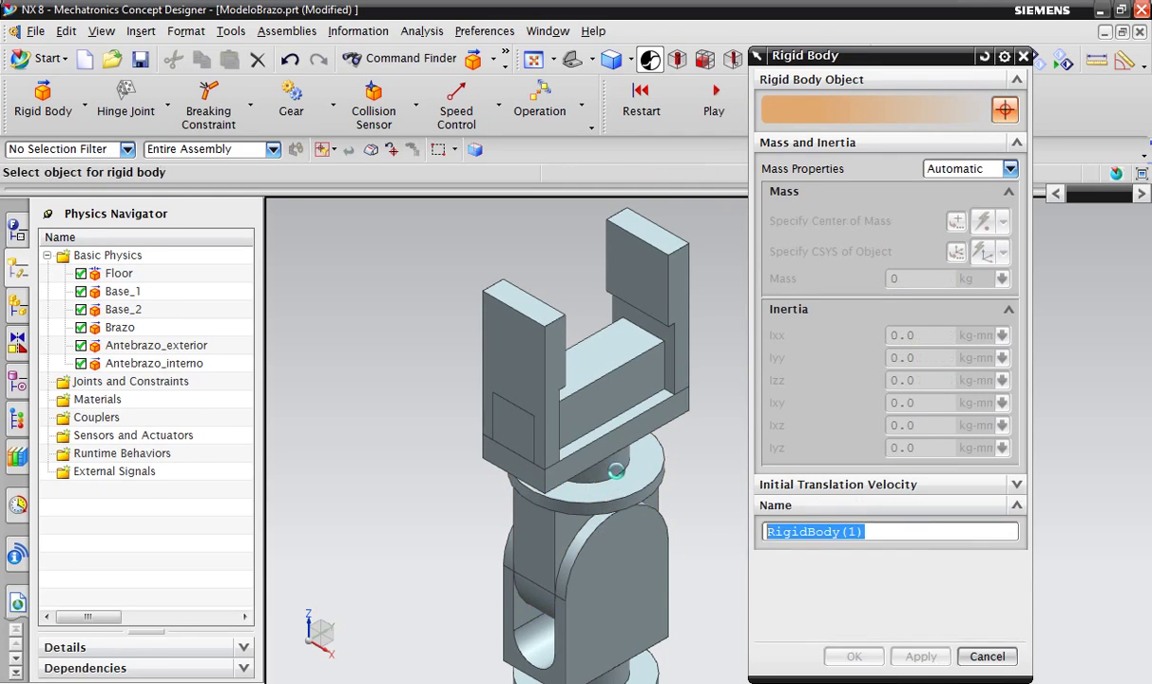
# - Select the gripper base plate, side plate and central block, name them Mano, and apply
pyautogui.click(613, 447)
pyautogui.click(608, 449)
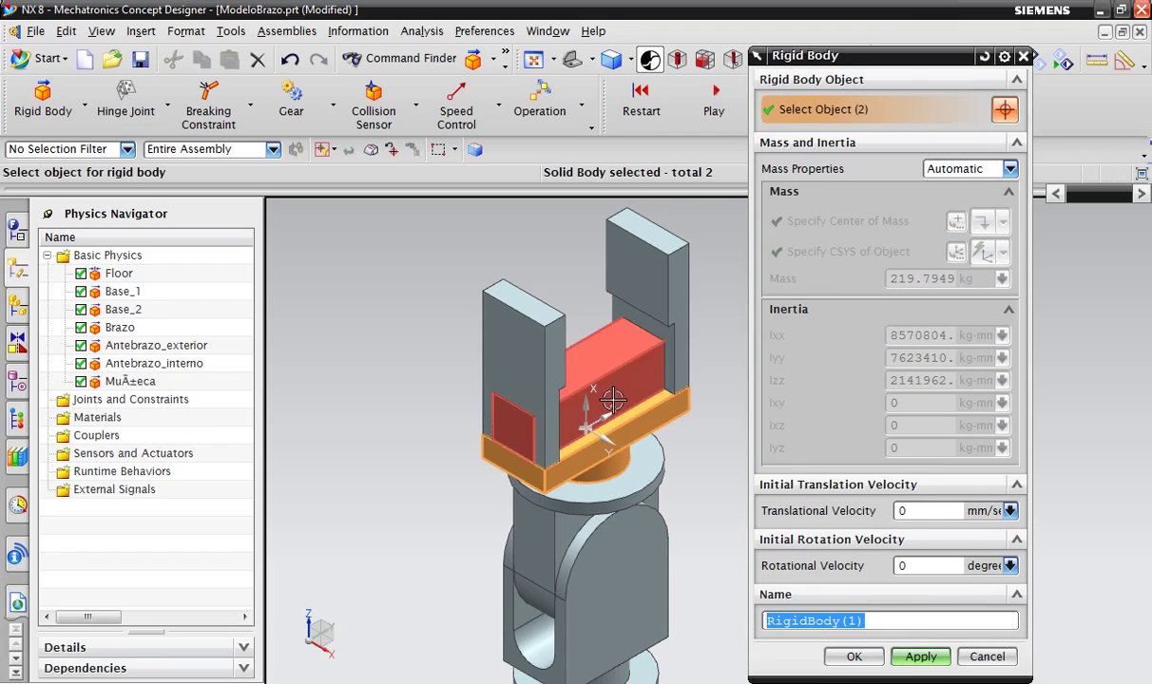
pyautogui.click(581, 380)
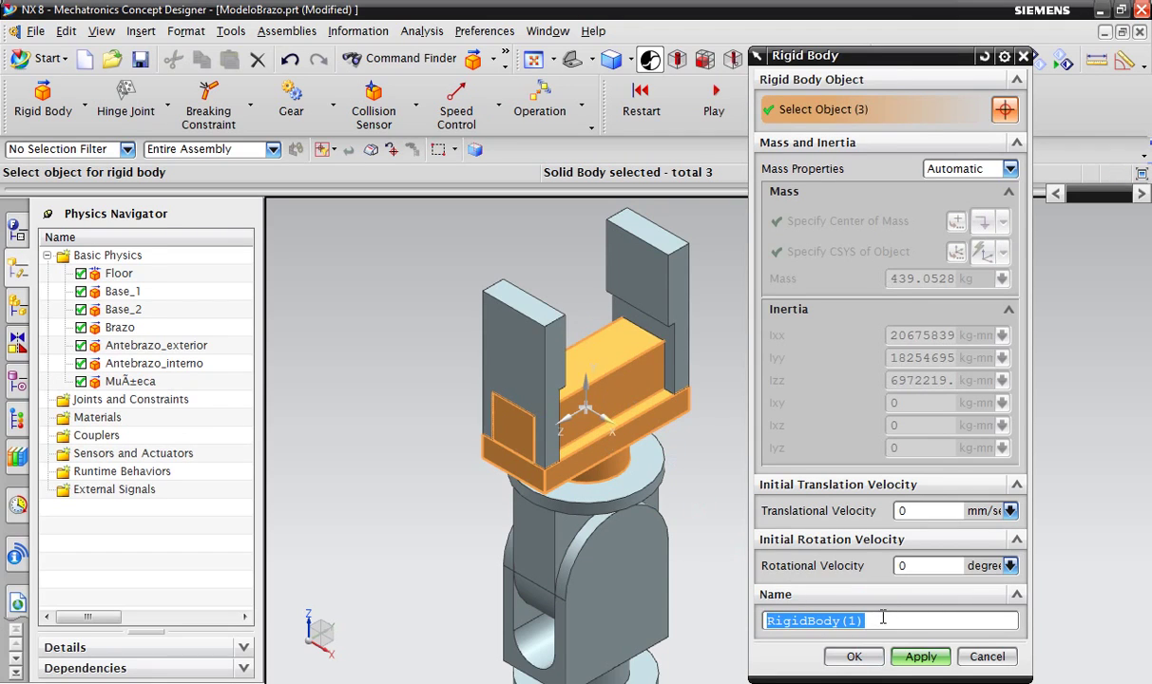
pyautogui.write('Mano')
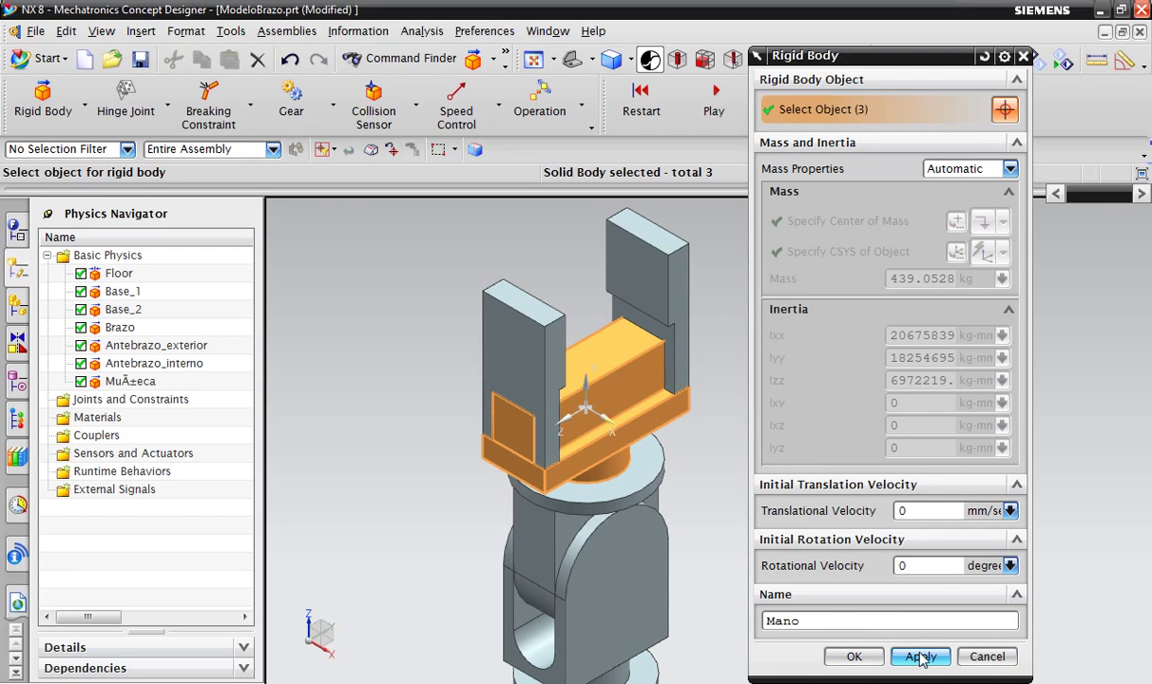
pyautogui.click(920, 657)
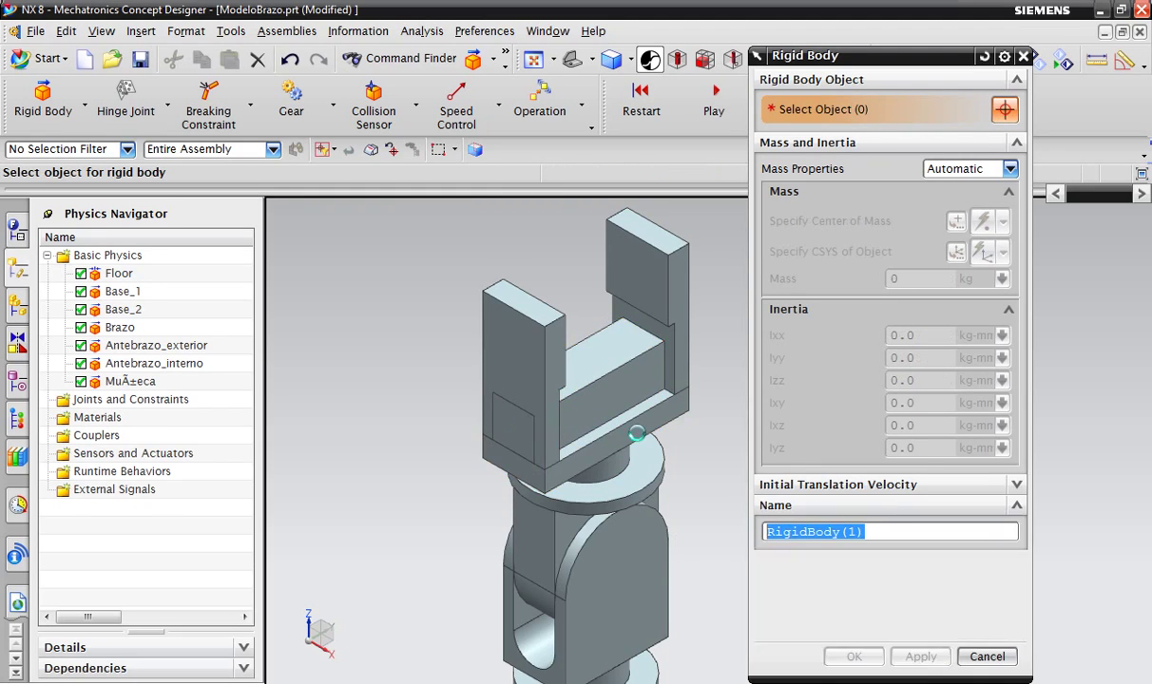
# - Make the left gripper finger a rigid body named Garra_1
pyautogui.click(509, 352)
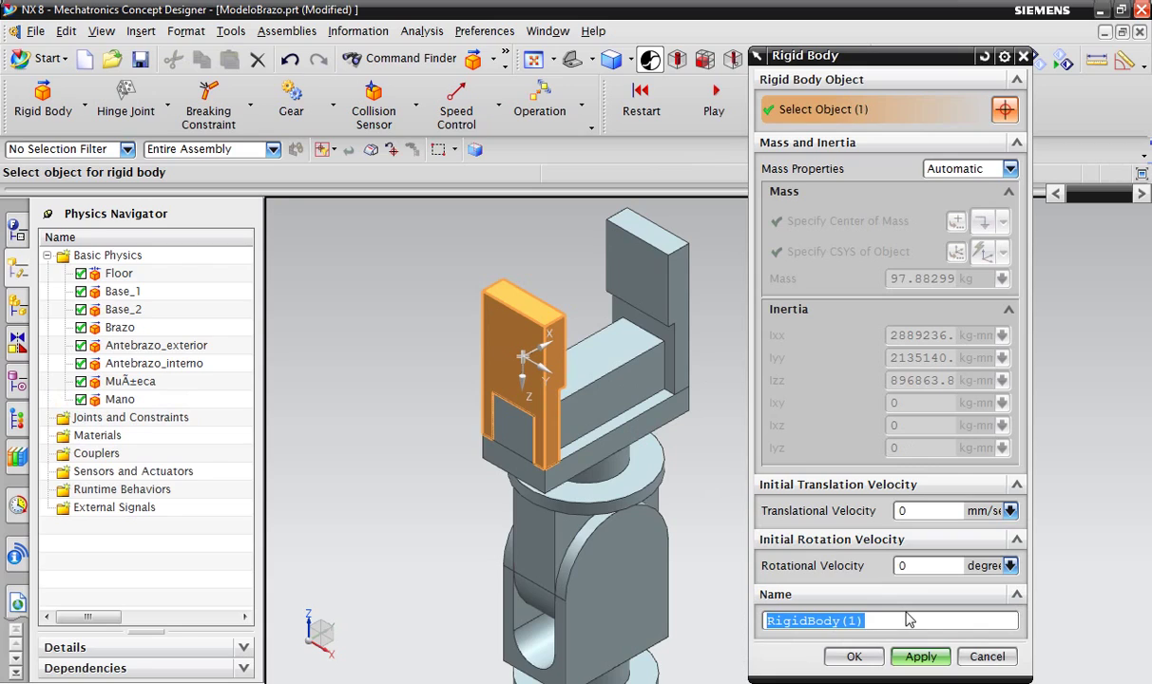
pyautogui.press('capslock')
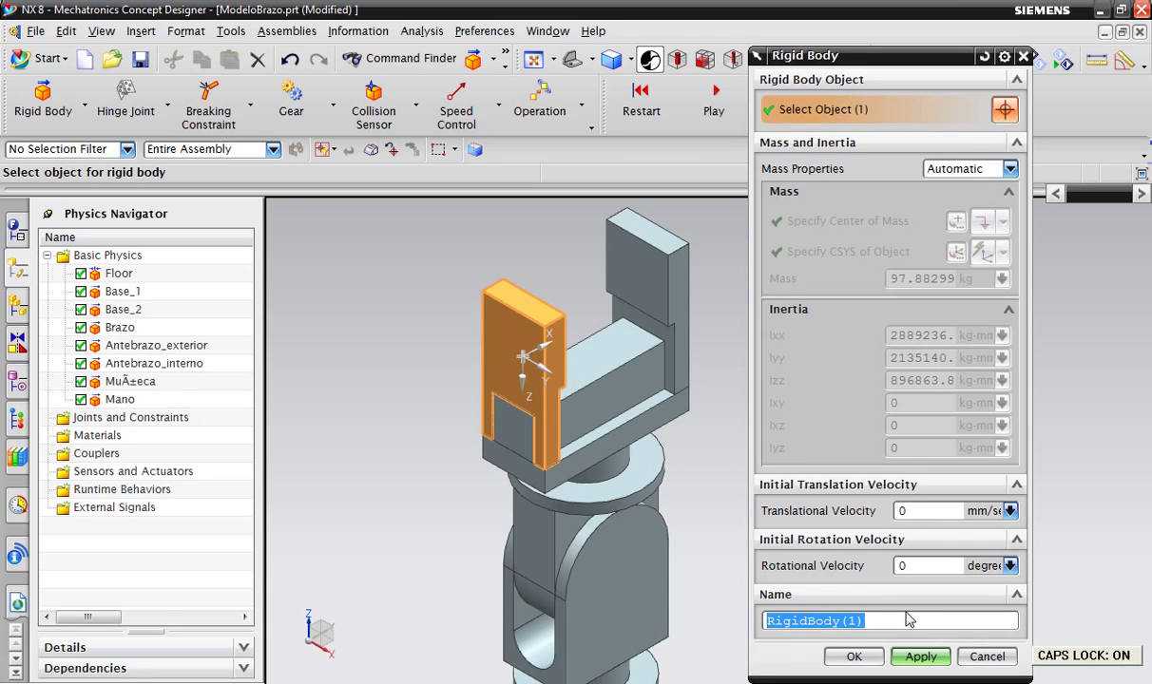
pyautogui.write('D')
pyautogui.press('capslock')
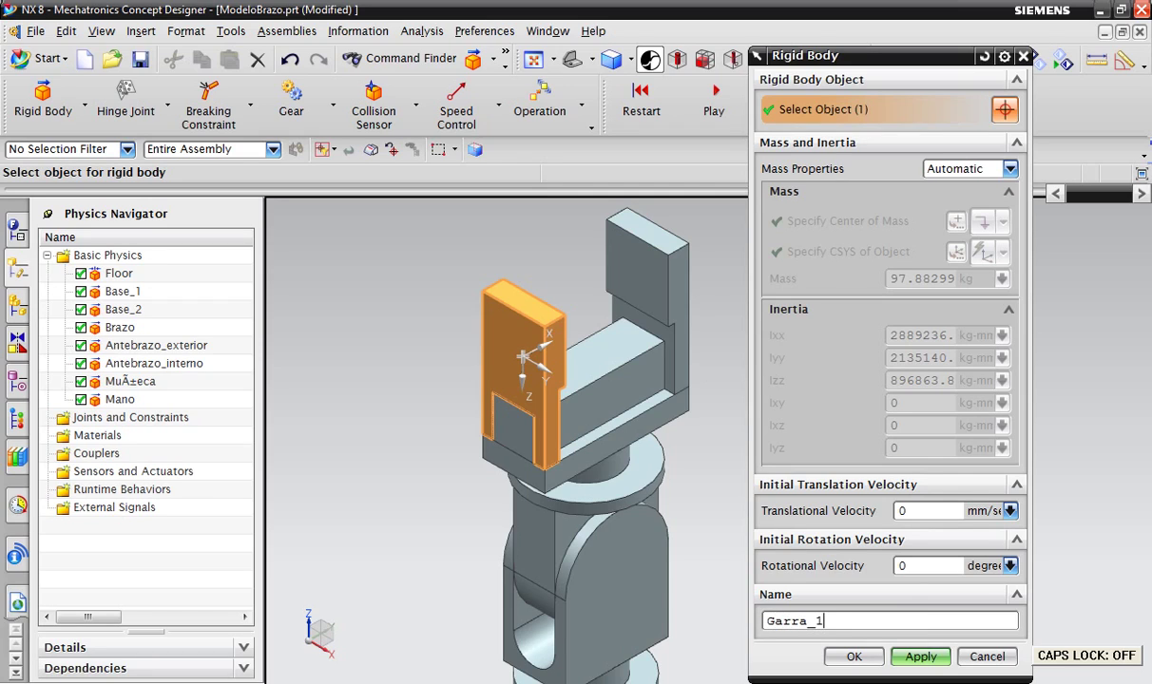
pyautogui.click(920, 655)
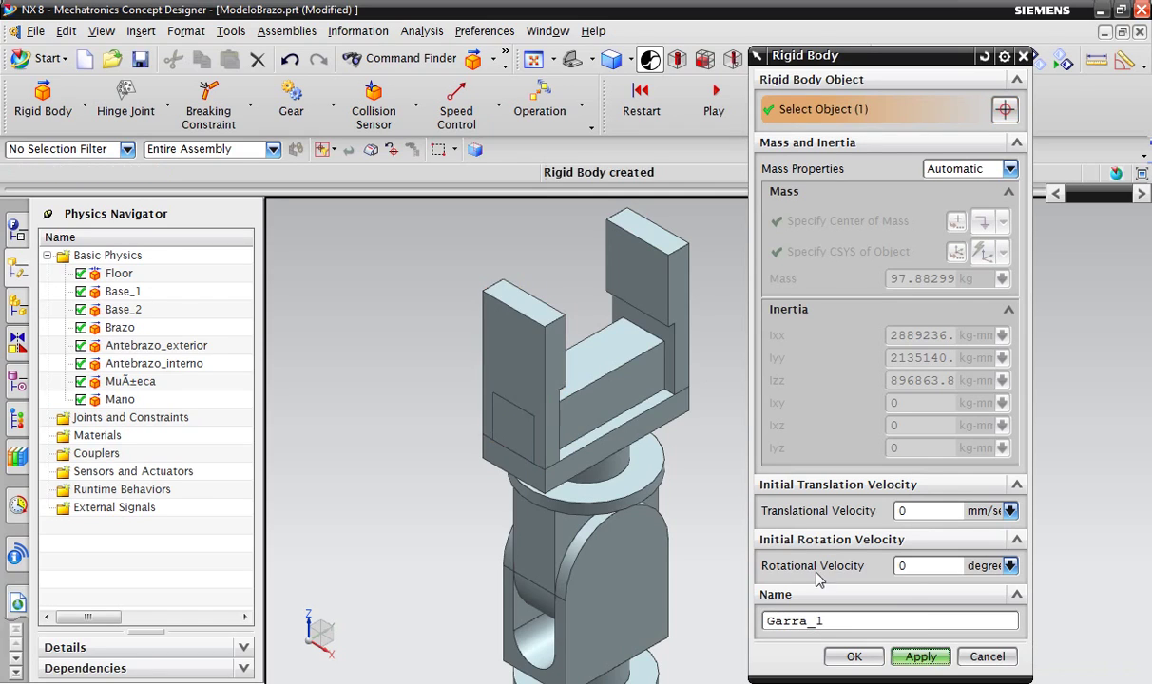
# - Make the right gripper finger a rigid body named Garra_2
pyautogui.click(649, 274)
pyautogui.press('capslock')
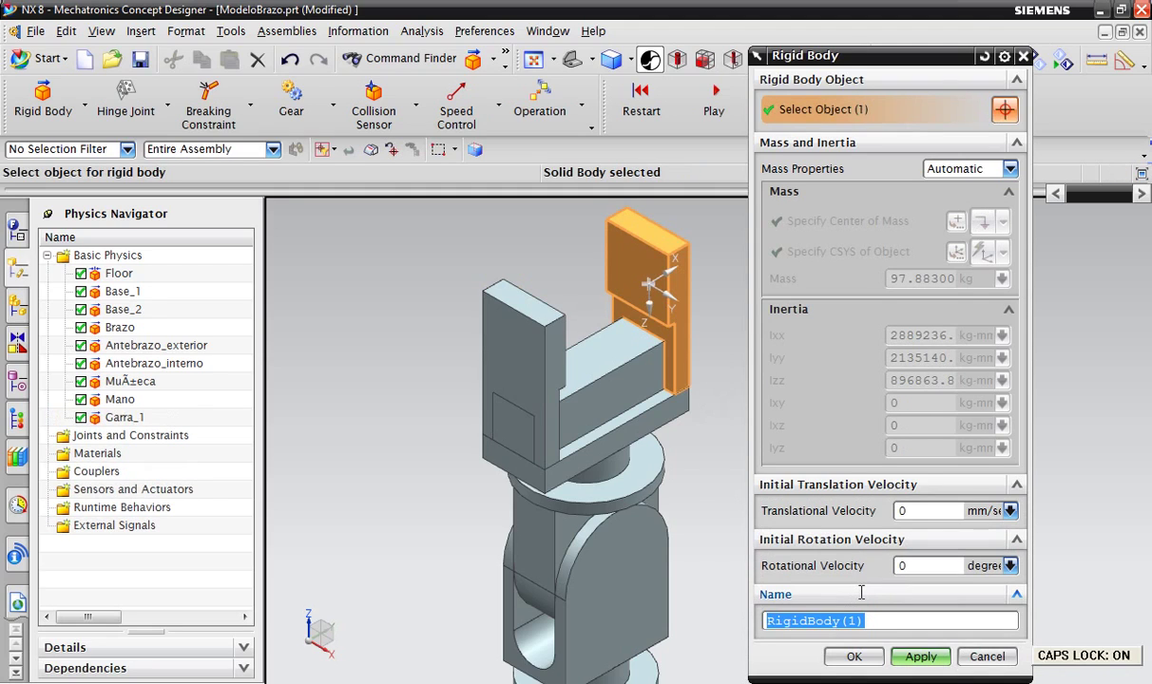
pyautogui.write('G')
pyautogui.press('capslock')
pyautogui.write('arra_2')
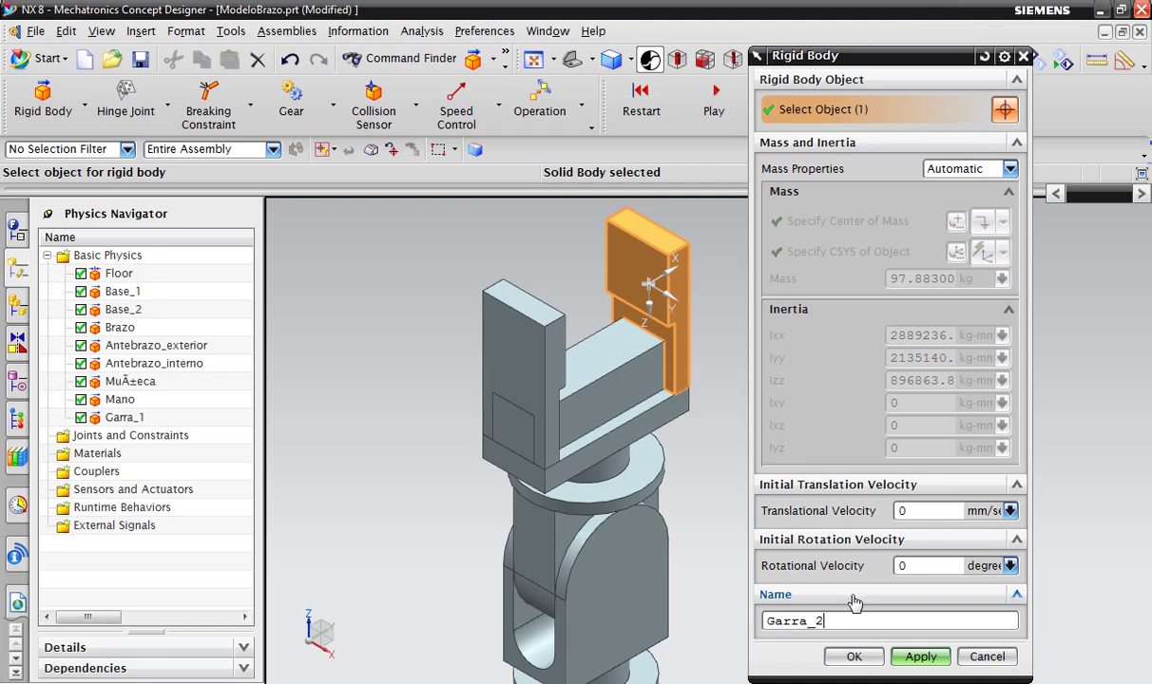
pyautogui.click(920, 656)
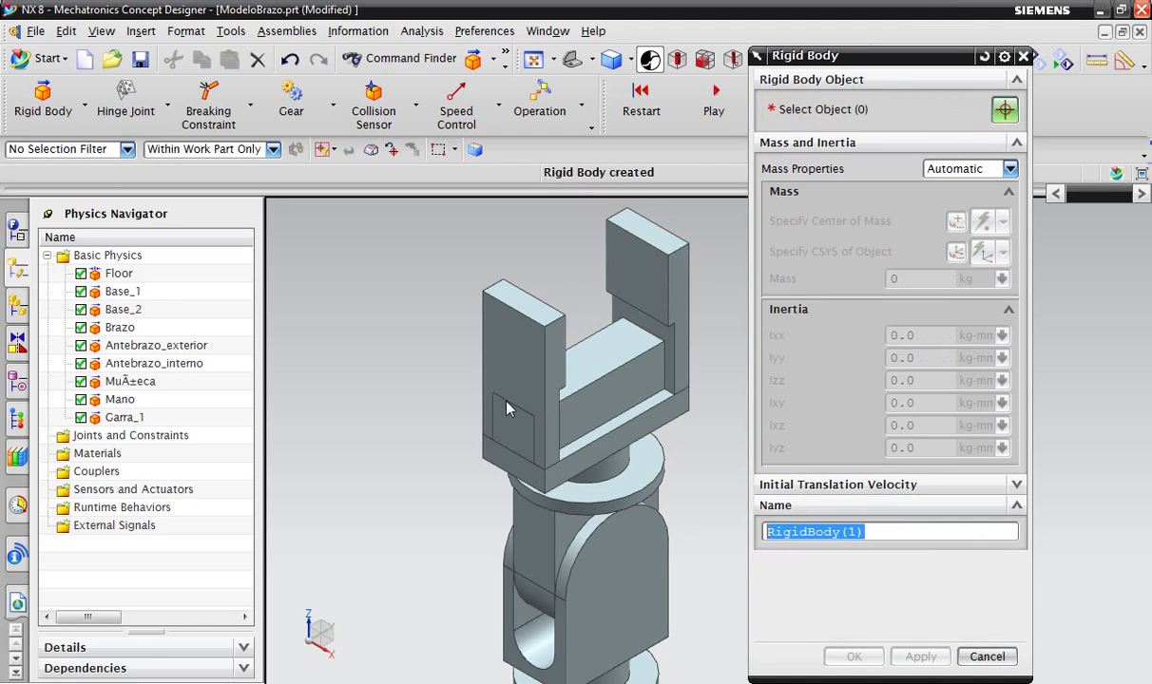
# - Select the table body Extrude(97) and apply it as a rigid body named Mesa
pyautogui.scroll(-5, 485, 408)
pyautogui.scroll(5, 570, 513)
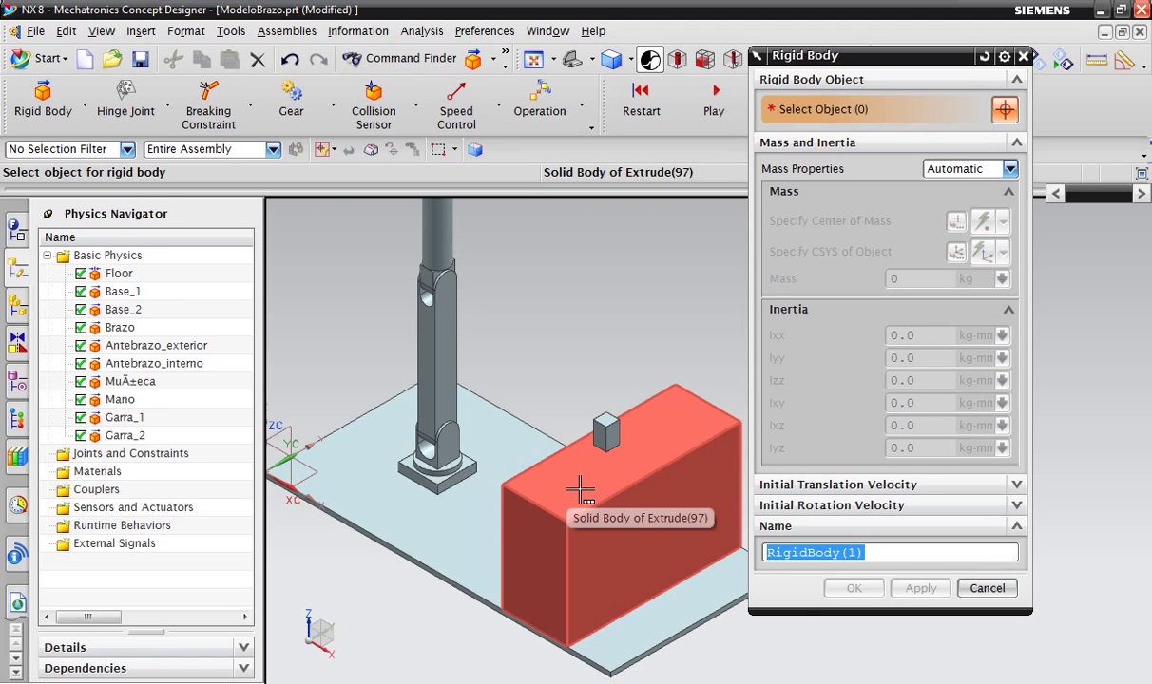
pyautogui.click(580, 489)
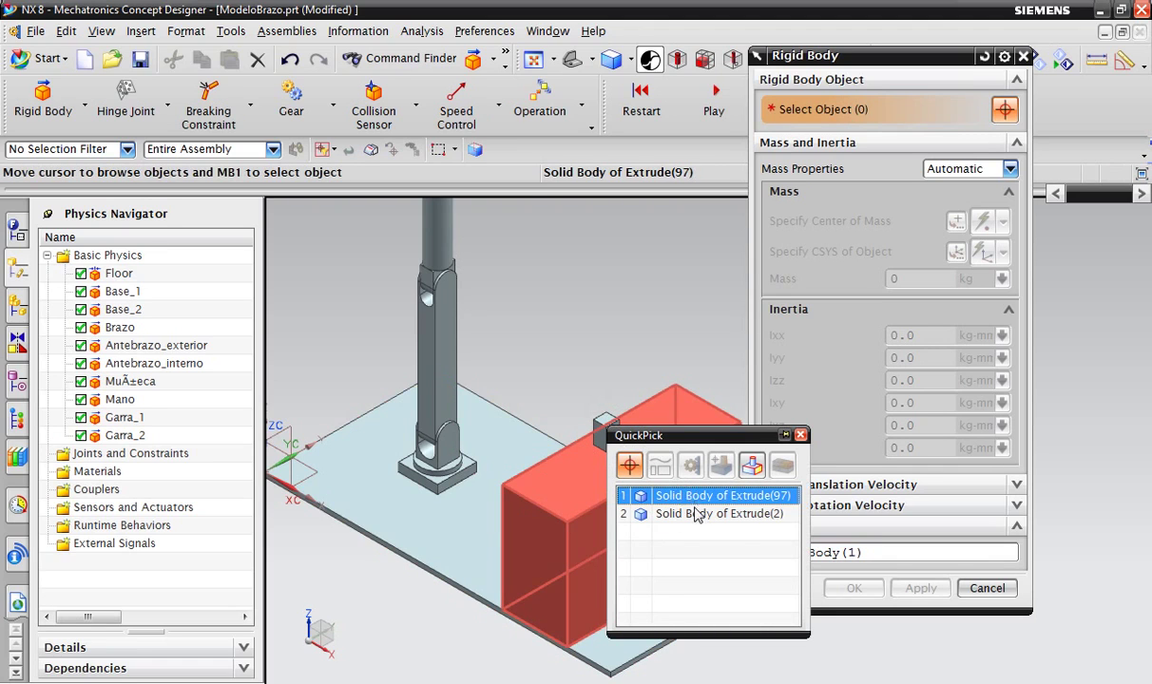
pyautogui.click(665, 495)
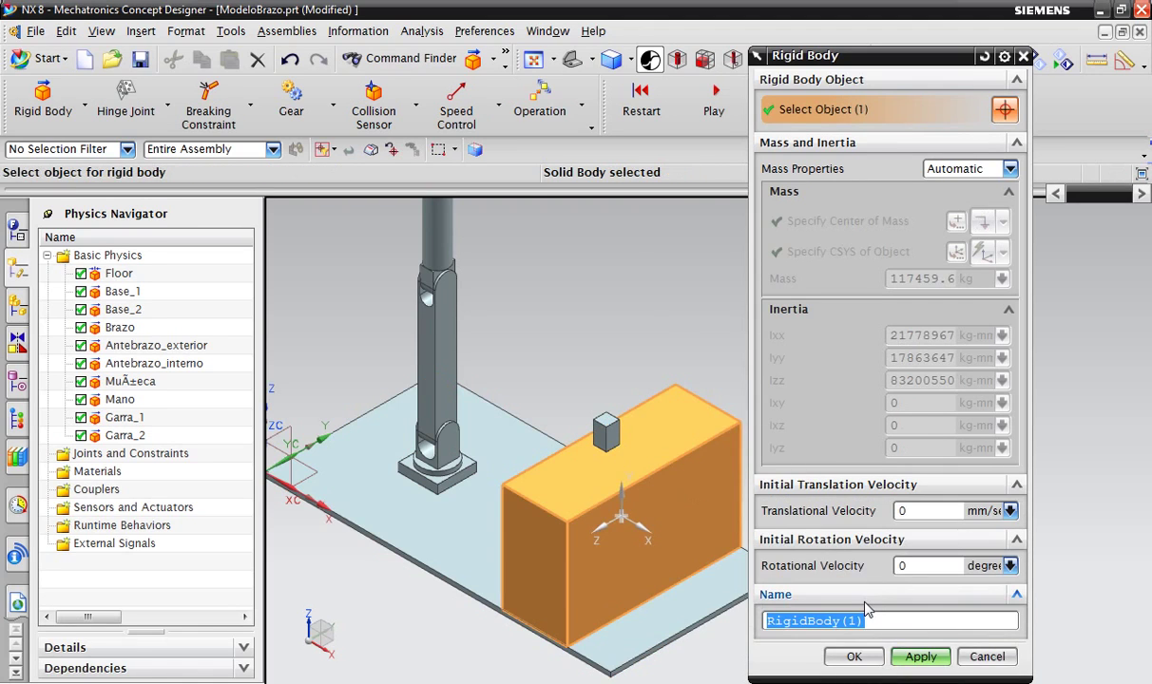
pyautogui.write('Mesa')
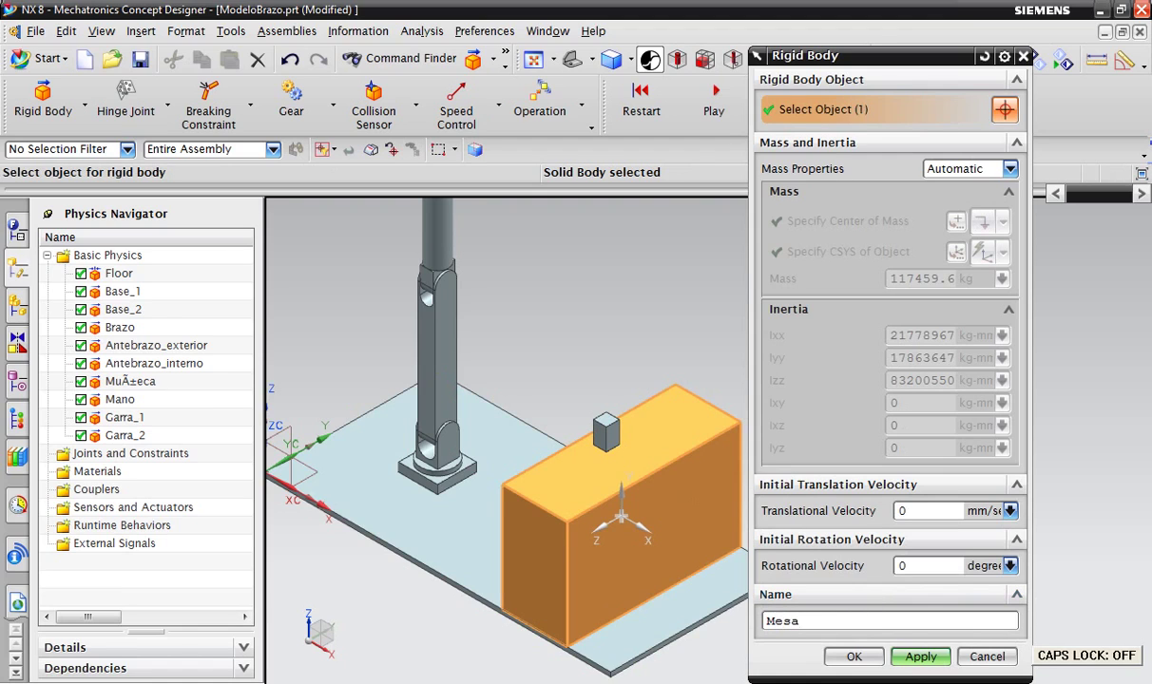
pyautogui.click(920, 659)
# - Select the small box on the table and name its rigid body Objeto
pyautogui.scroll(3, 611, 402)
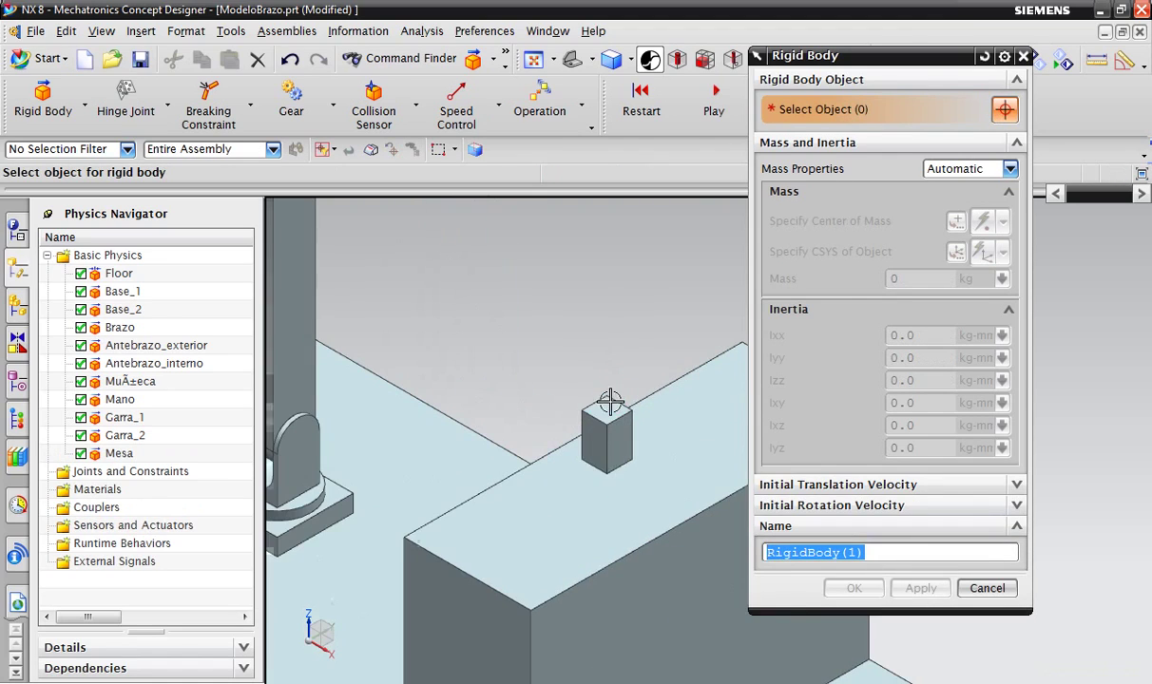
pyautogui.click(606, 423)
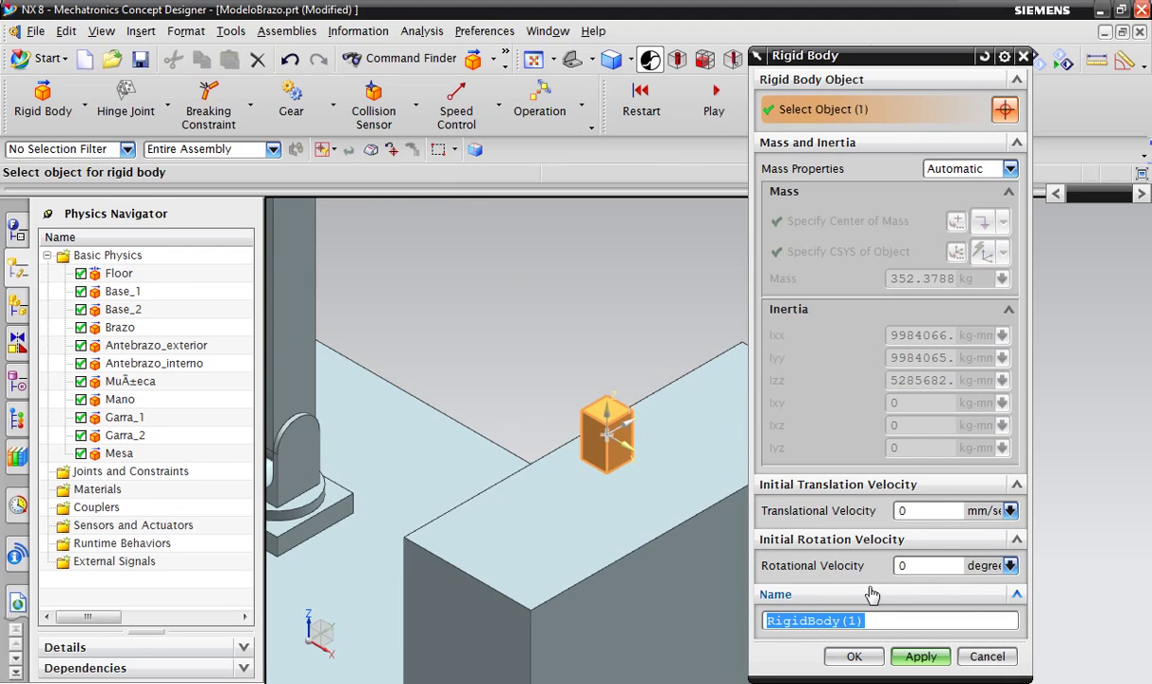
pyautogui.write('O')
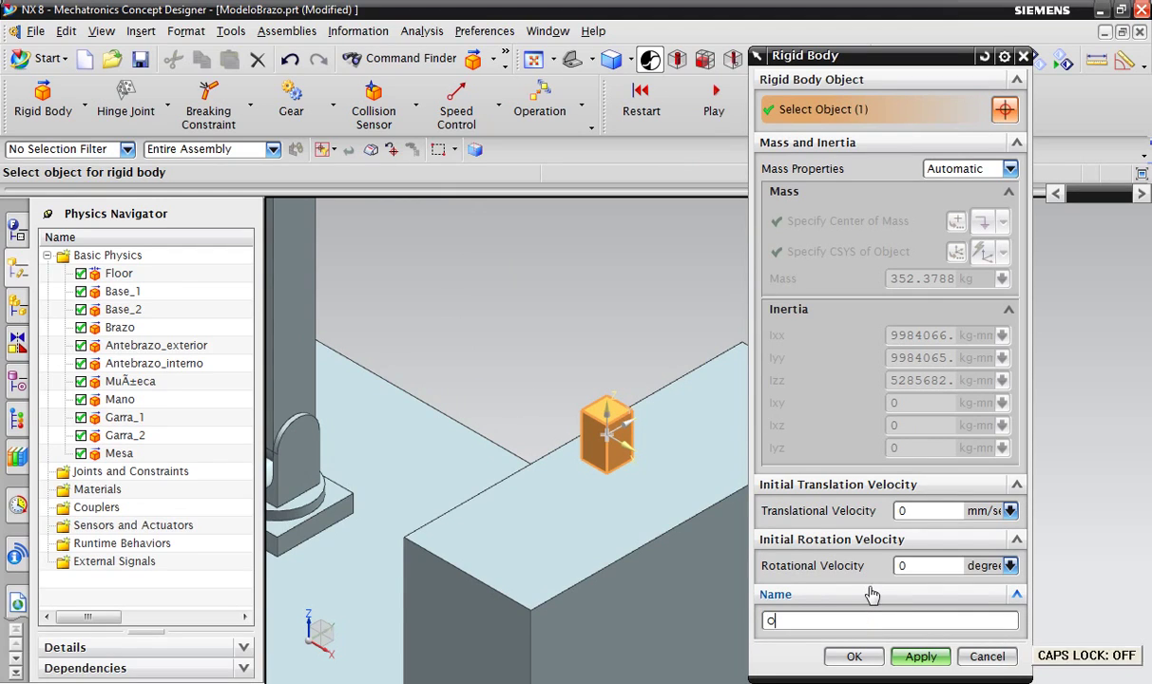
pyautogui.write('bjeto')
# - Finish creating the Objeto rigid body
pyautogui.click(851, 656)
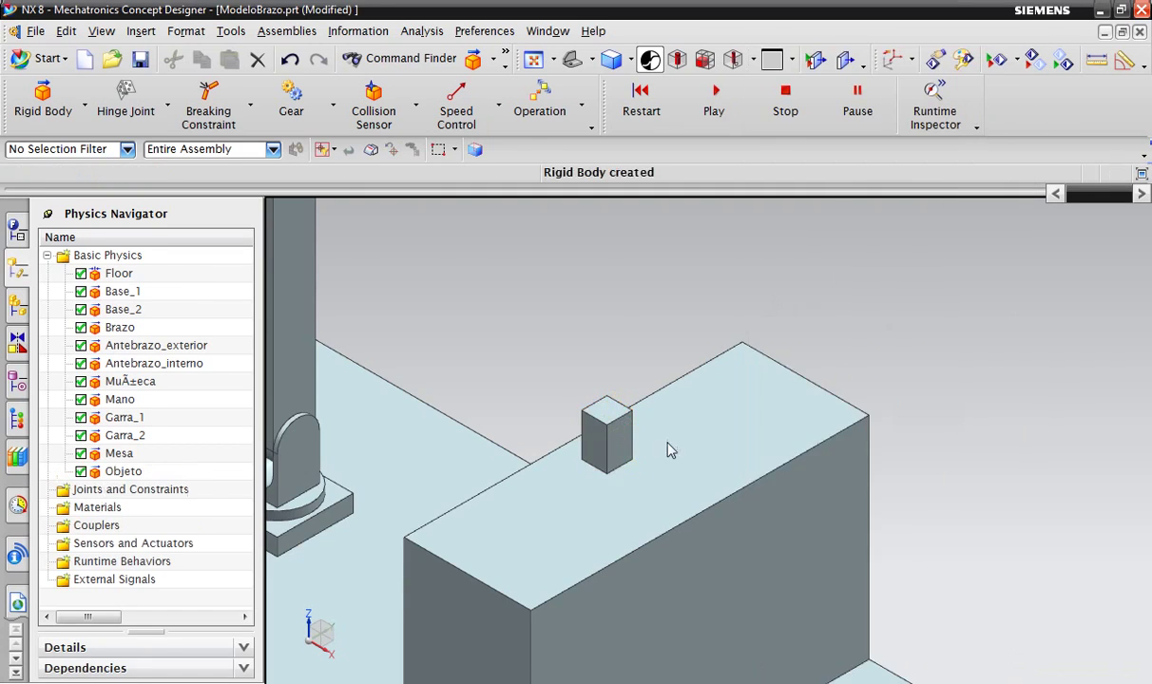
pyautogui.scroll(-3, 632, 418)
pyautogui.scroll(-2, 617, 314)
pyautogui.scroll(-2, 591, 344)
pyautogui.scroll(5, 504, 316)
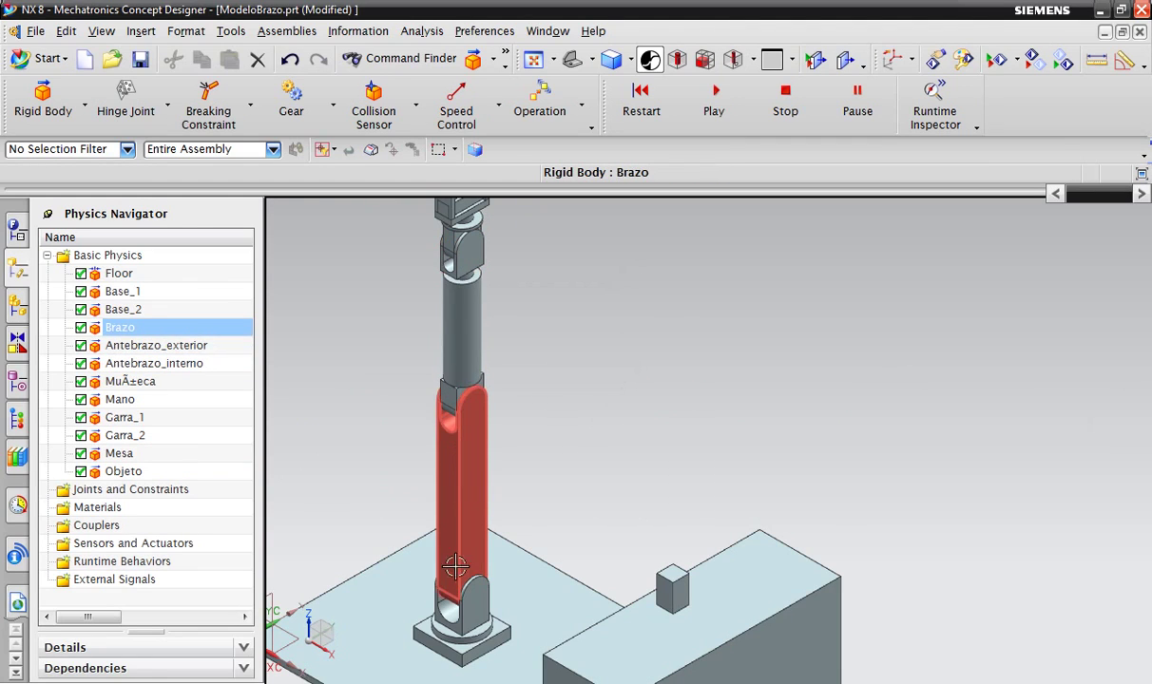
pyautogui.scroll(-2, 561, 535)
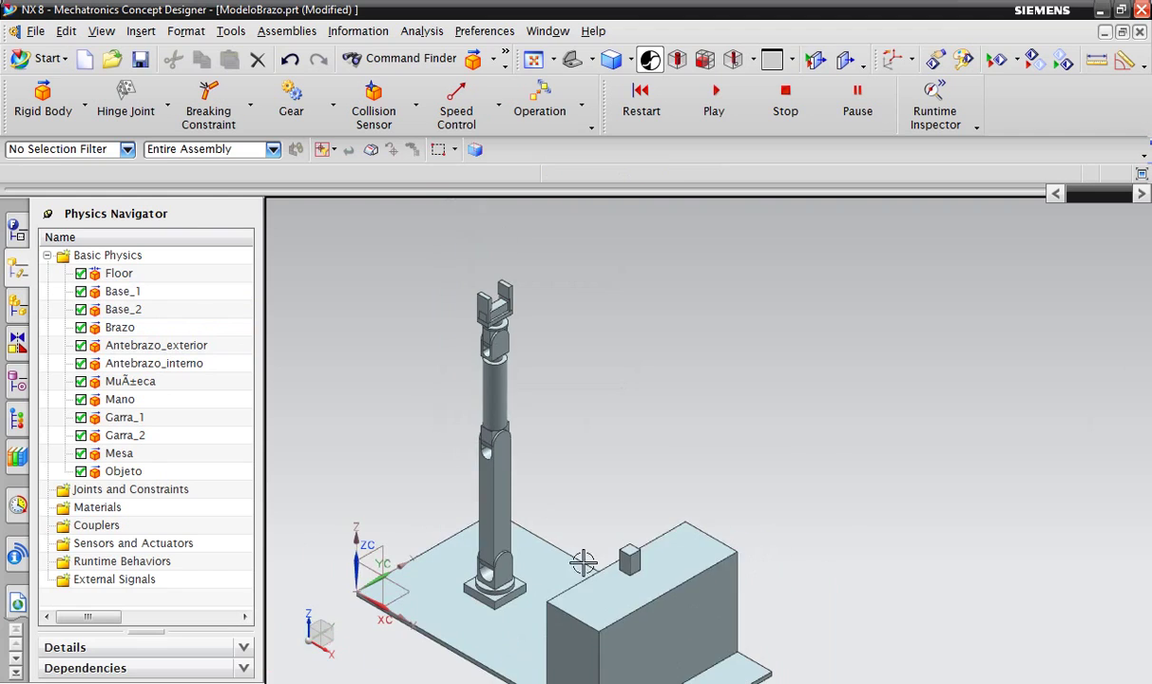
pyautogui.scroll(-1, 623, 542)
pyautogui.scroll(3, 527, 428)
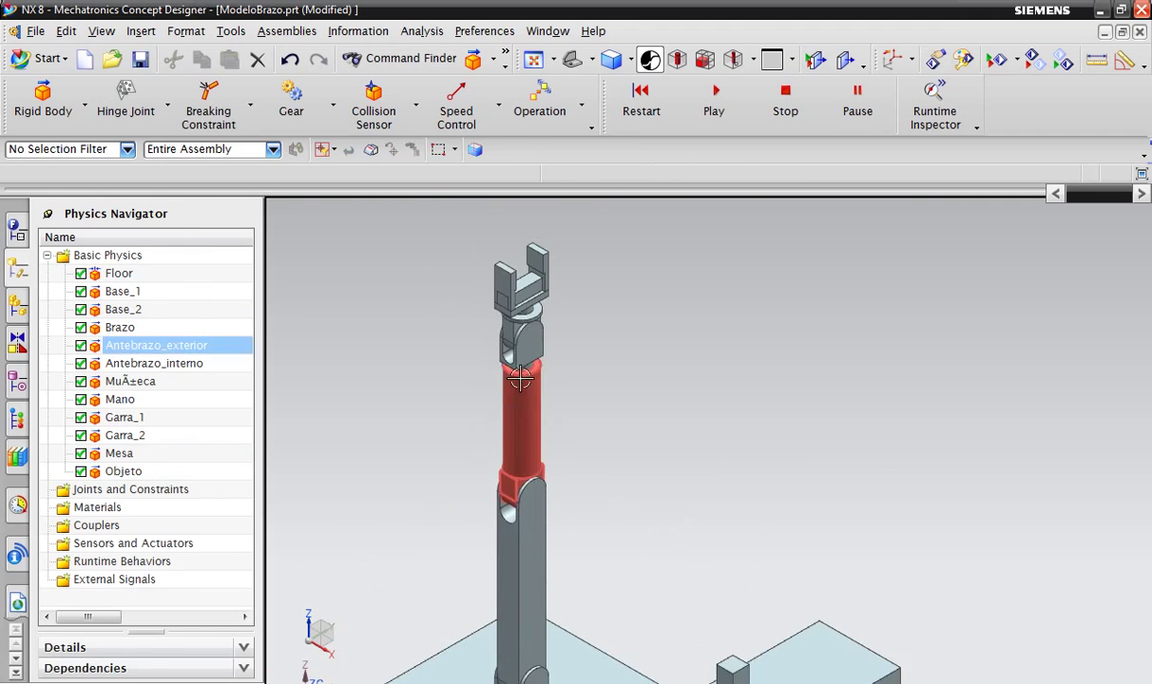
pyautogui.scroll(1, 523, 345)
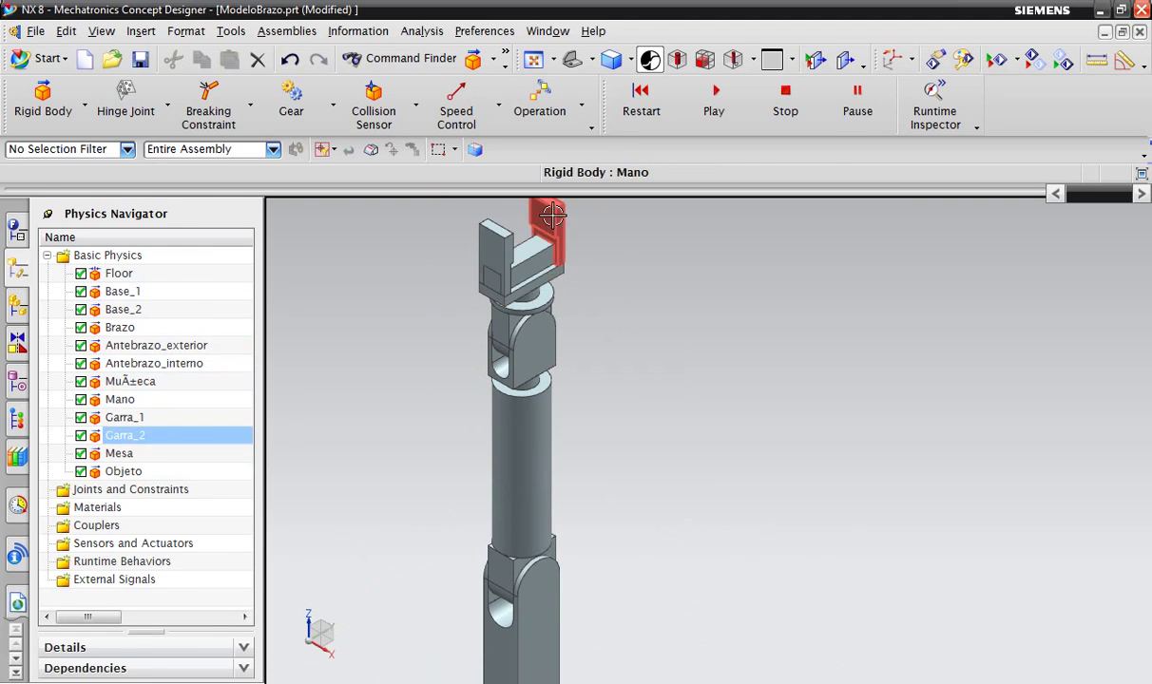
# - Rename the wrist rigid body from MuÃ±eca to Munieca
pyautogui.rightClick(142, 383)
pyautogui.click(173, 392)
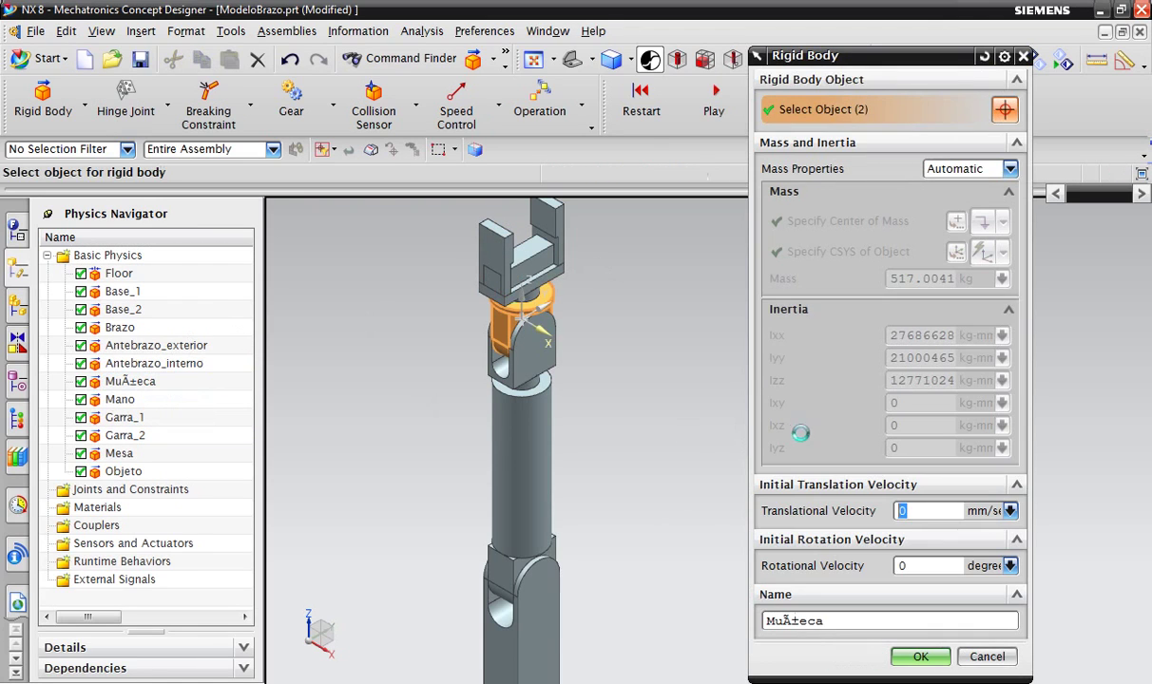
pyautogui.moveTo(801, 622); pyautogui.dragTo(784, 621)
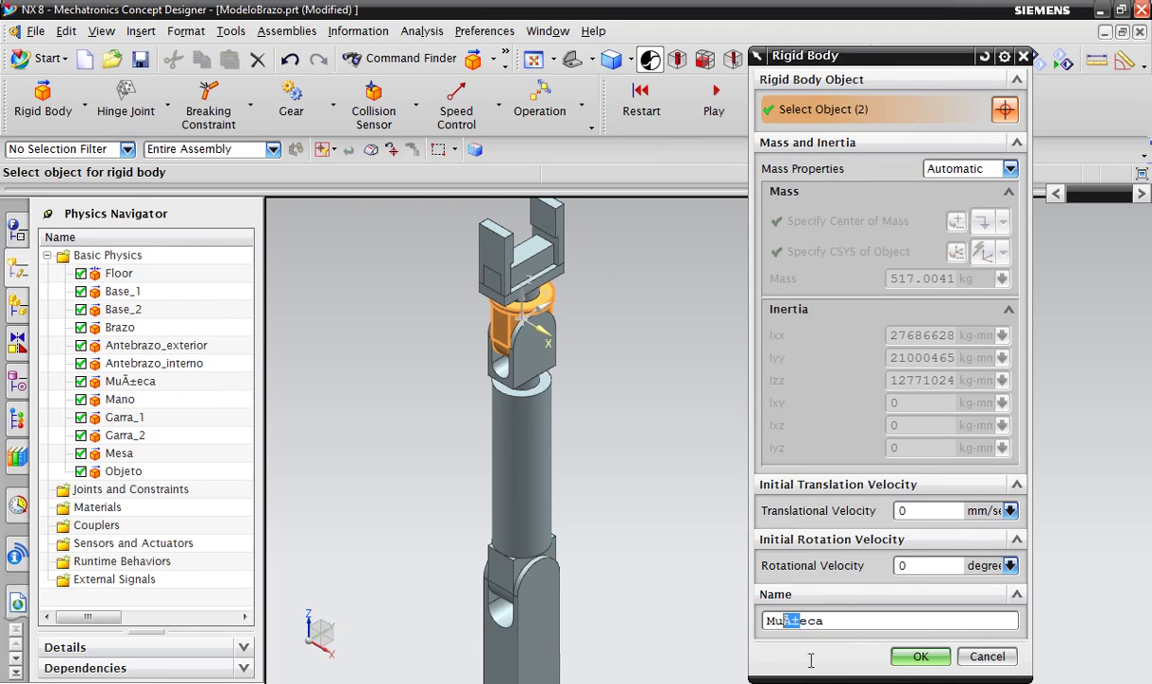
pyautogui.write('ni')
pyautogui.click(920, 662)
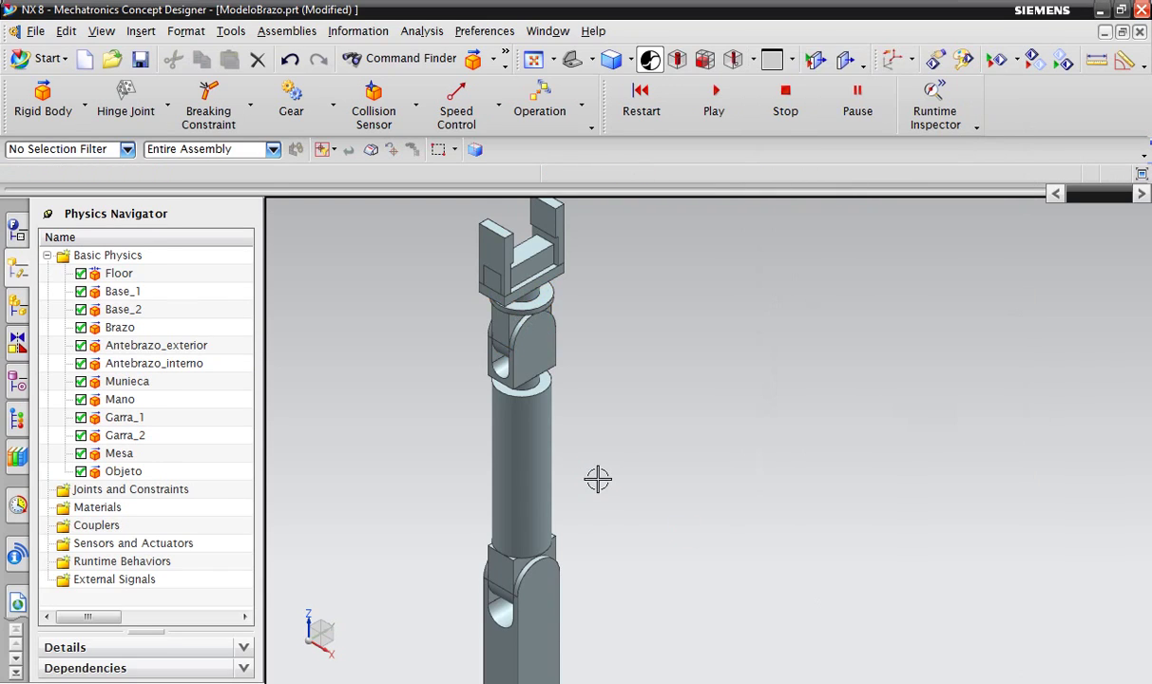
pyautogui.scroll(-2, 608, 464)
pyautogui.scroll(-3, 606, 455)
pyautogui.scroll(4, 532, 314)
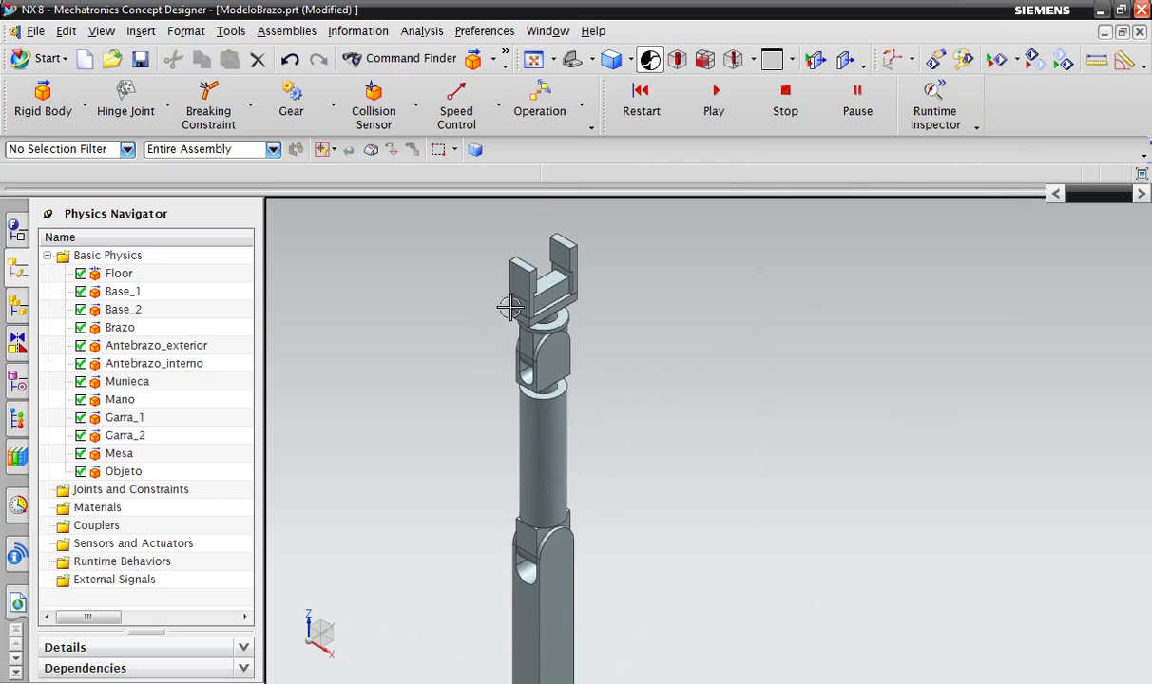
pyautogui.scroll(-4, 518, 299)
pyautogui.scroll(1, 534, 478)
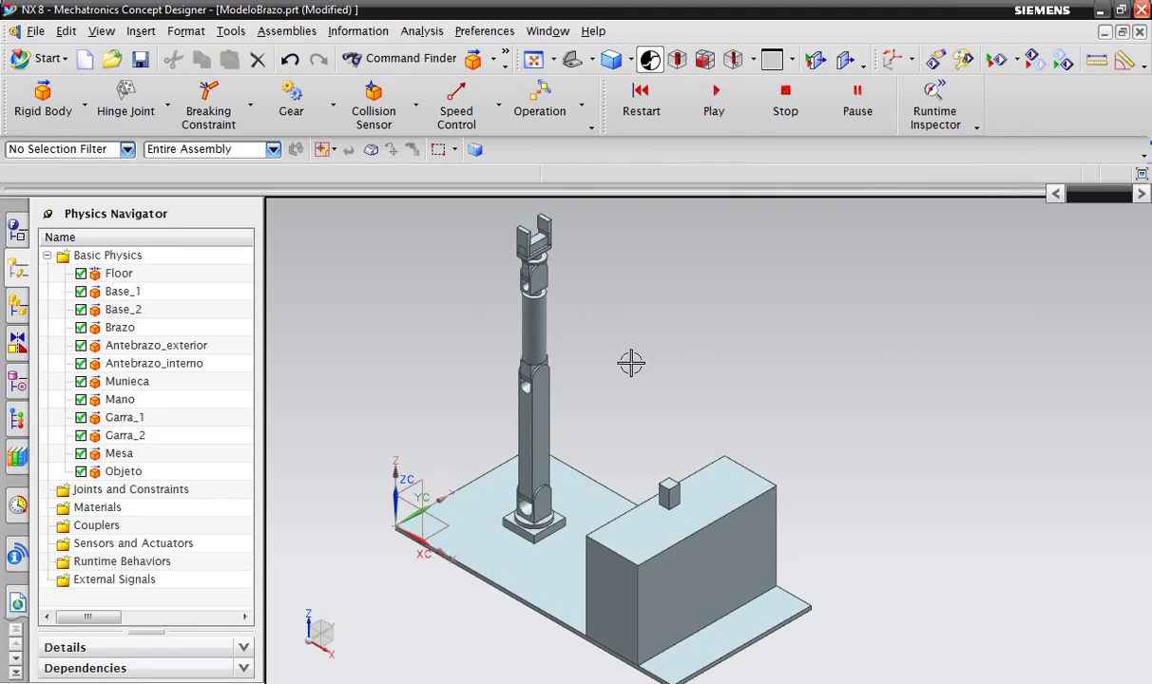
pyautogui.click(712, 109)
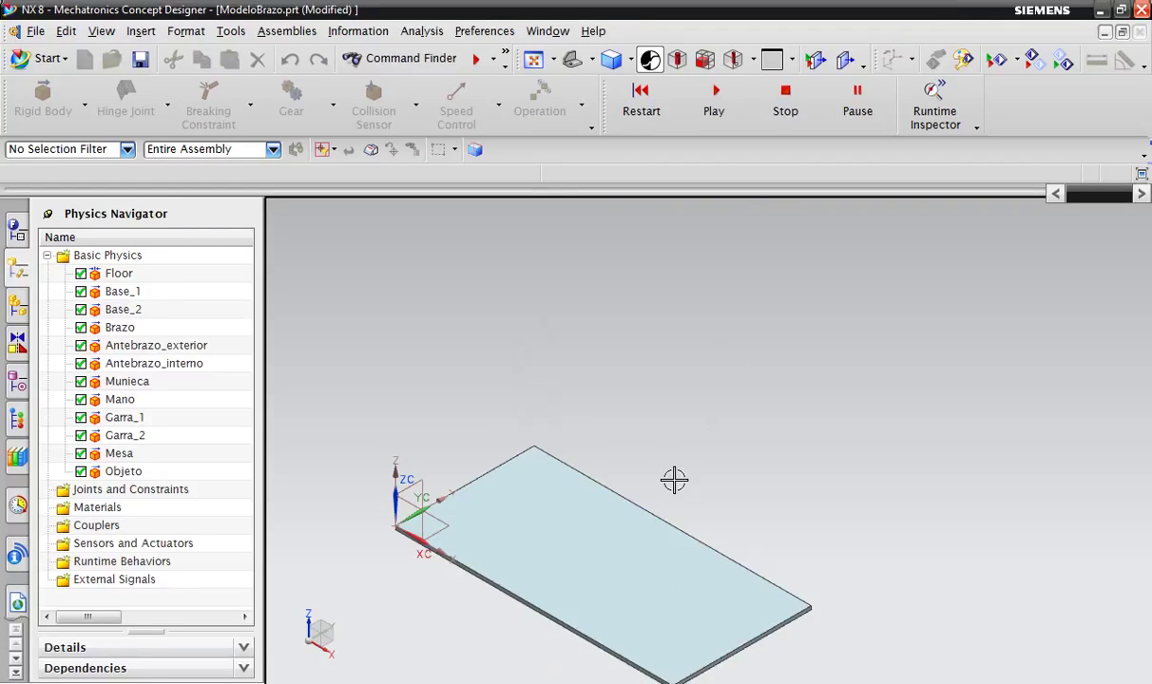
pyautogui.scroll(-1, 673, 481)
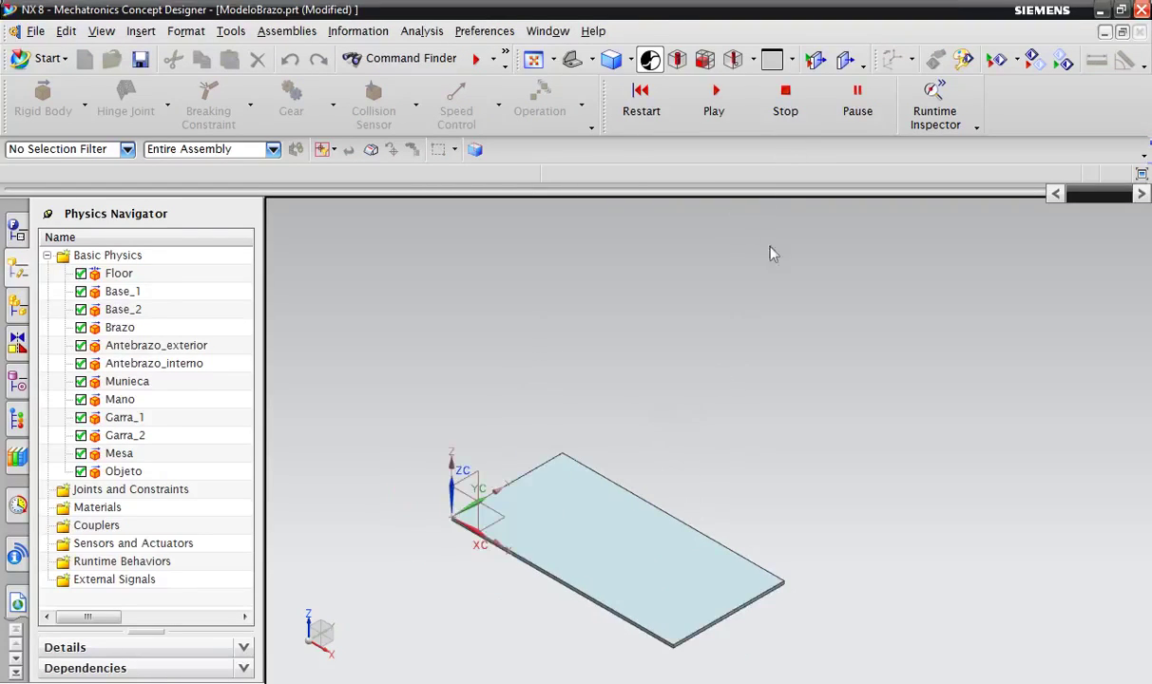
pyautogui.click(781, 119)
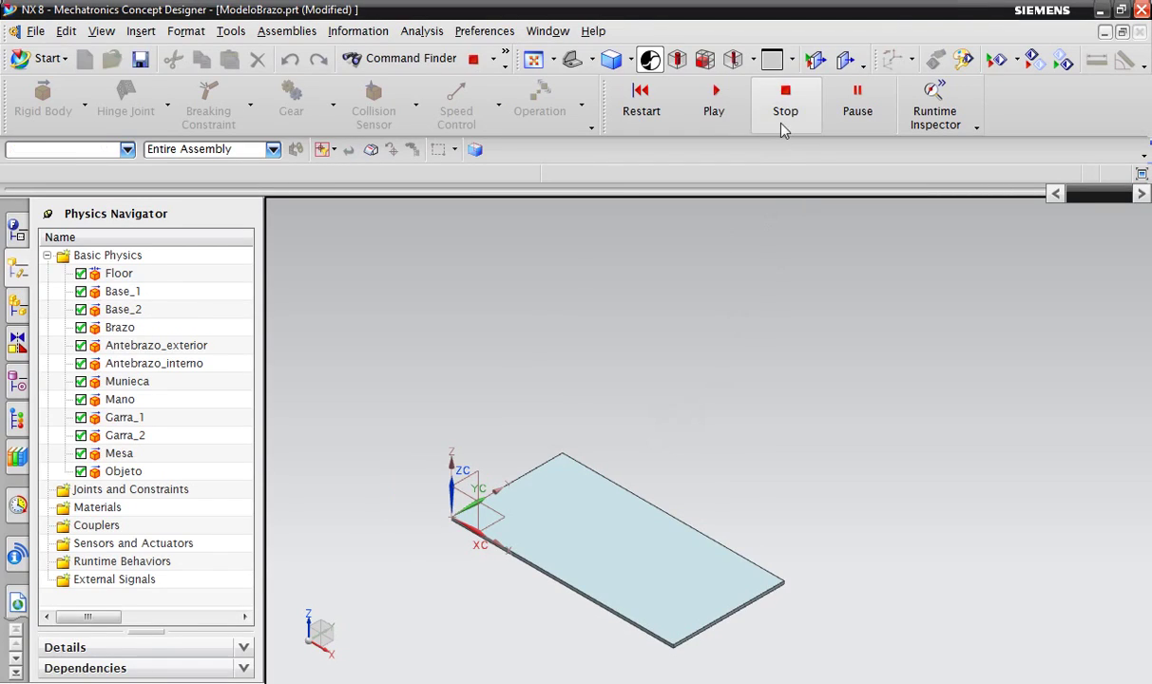
pyautogui.click(714, 107)
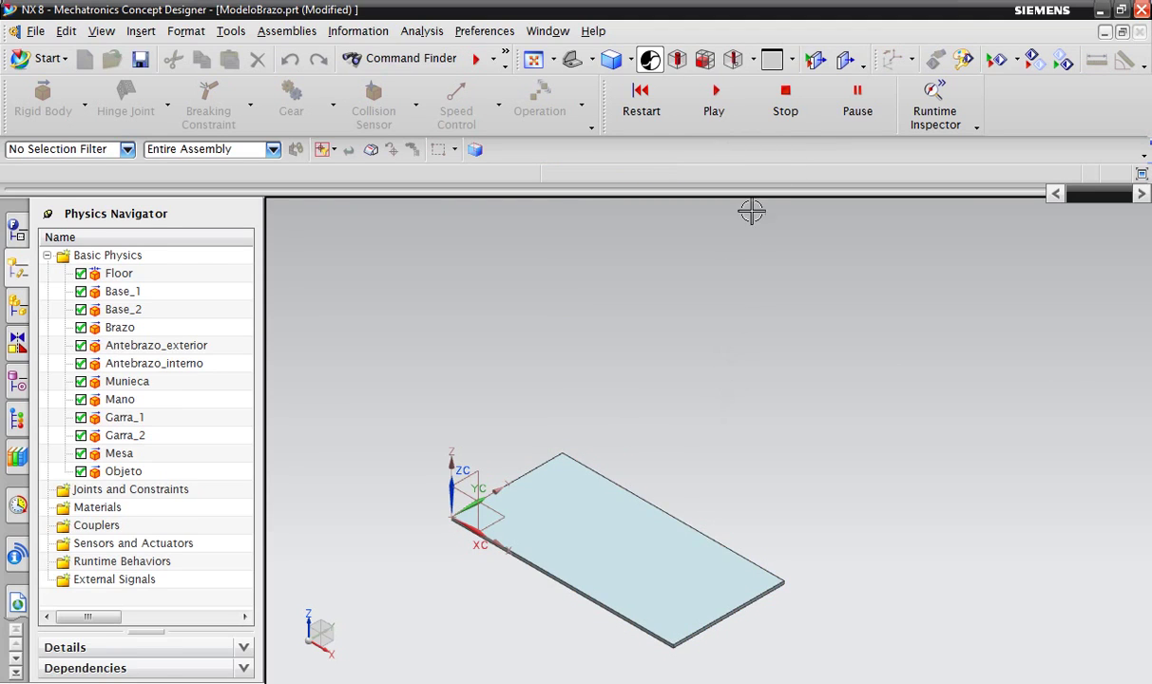
pyautogui.click(785, 99)
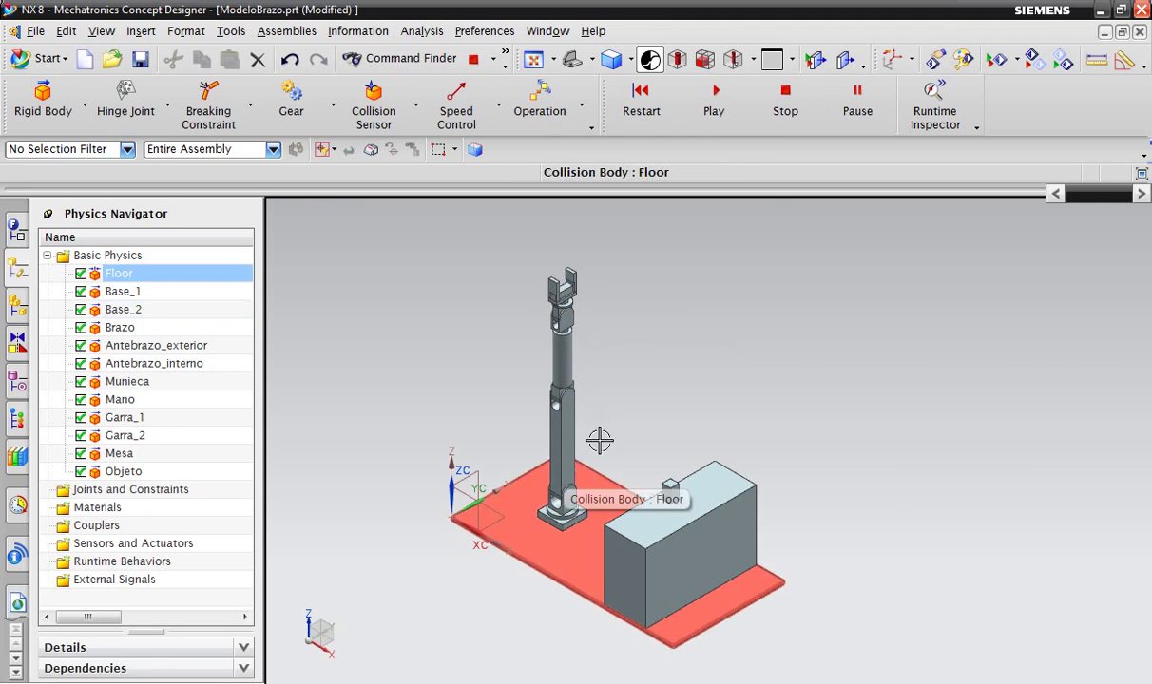
pyautogui.scroll(2, 631, 418)
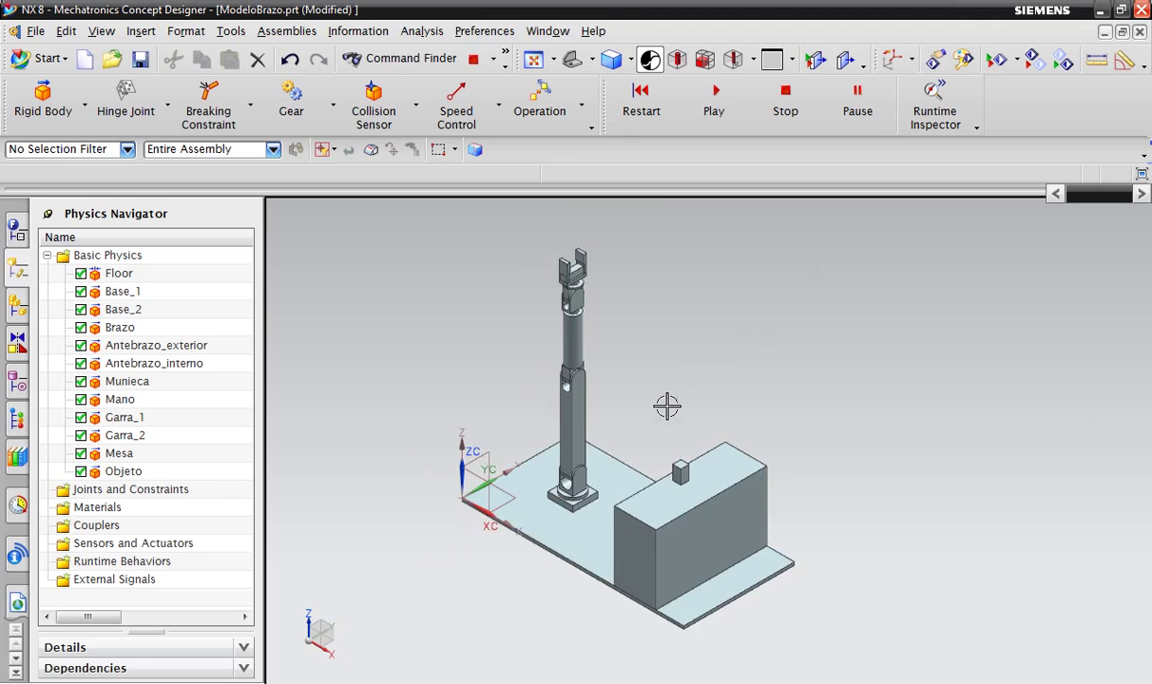
pyautogui.scroll(3, 663, 403)
pyautogui.scroll(-3, 657, 427)
pyautogui.scroll(1, 506, 414)
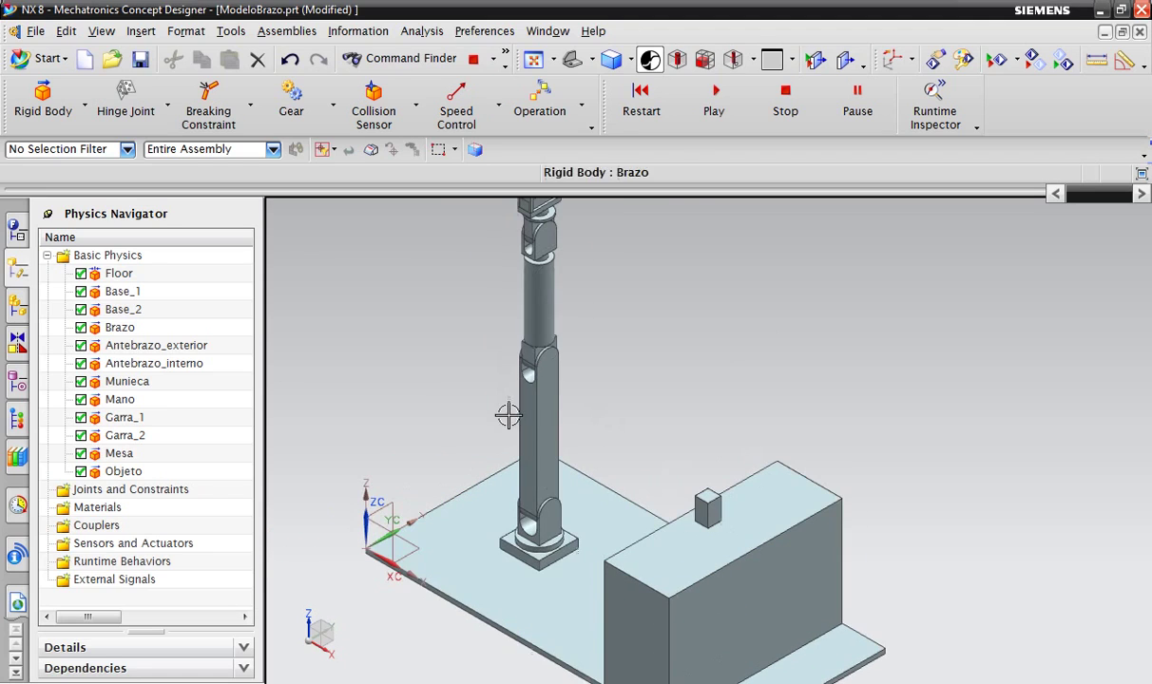
# - Start a Sphere-shaped collision body on the small box
pyautogui.click(85, 109)
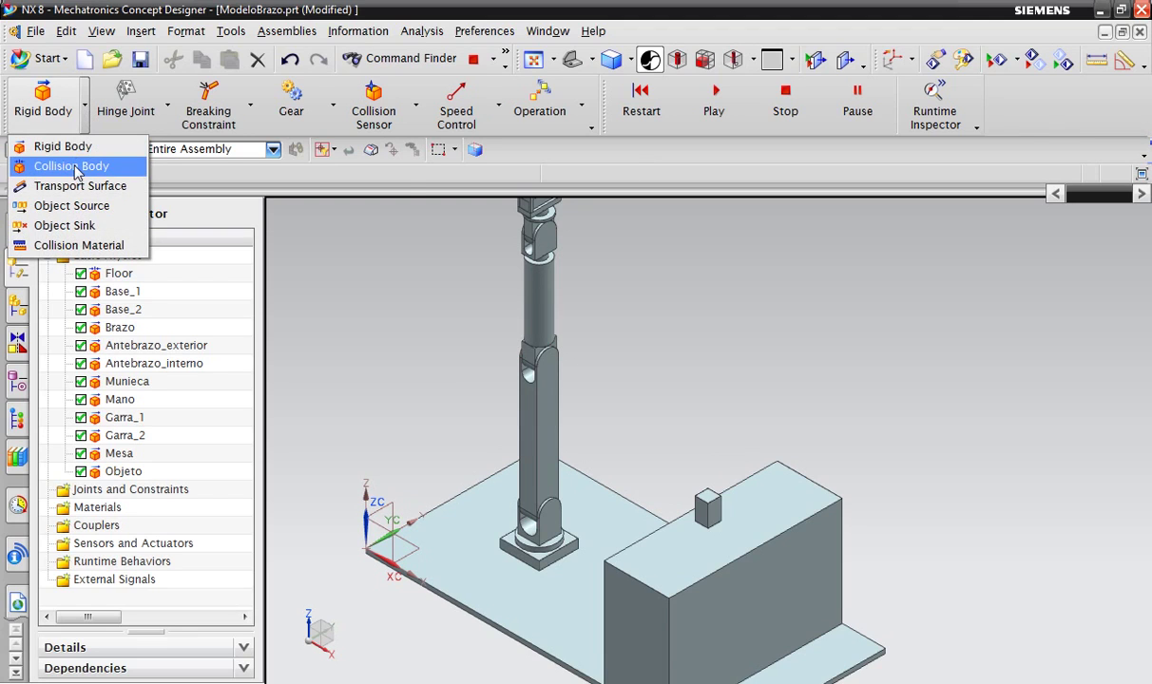
pyautogui.click(76, 168)
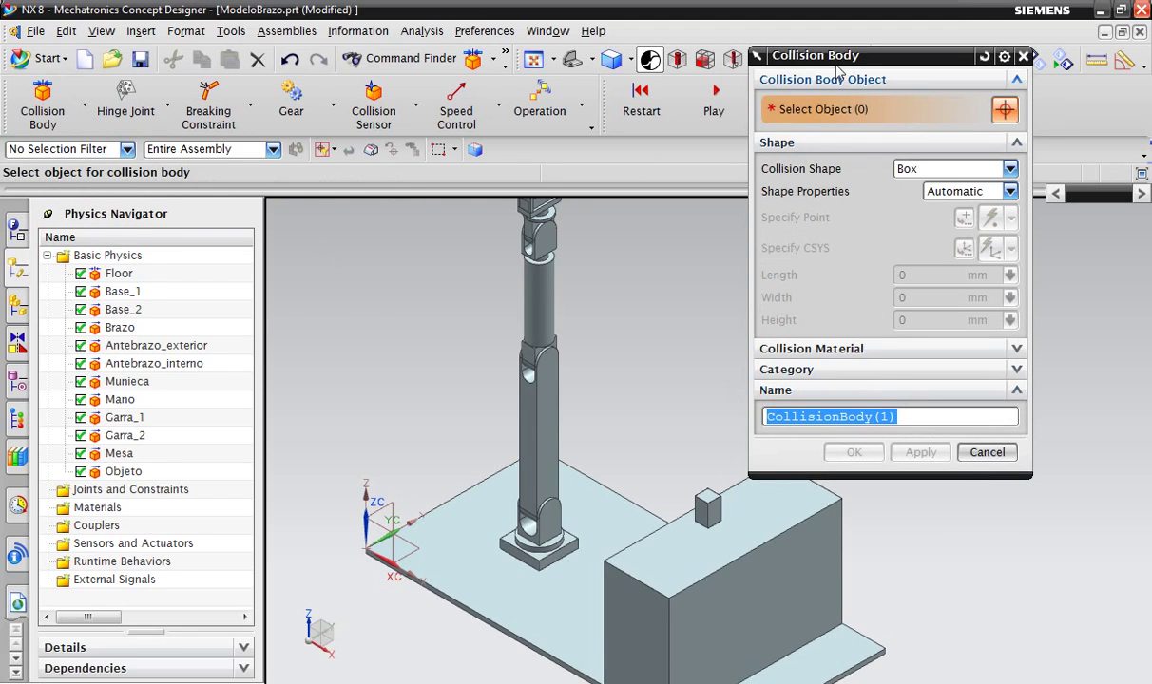
pyautogui.moveTo(831, 53)
pyautogui.mouseDown()
pyautogui.moveTo(937, 220)
pyautogui.moveTo(947, 217)
pyautogui.mouseUp()
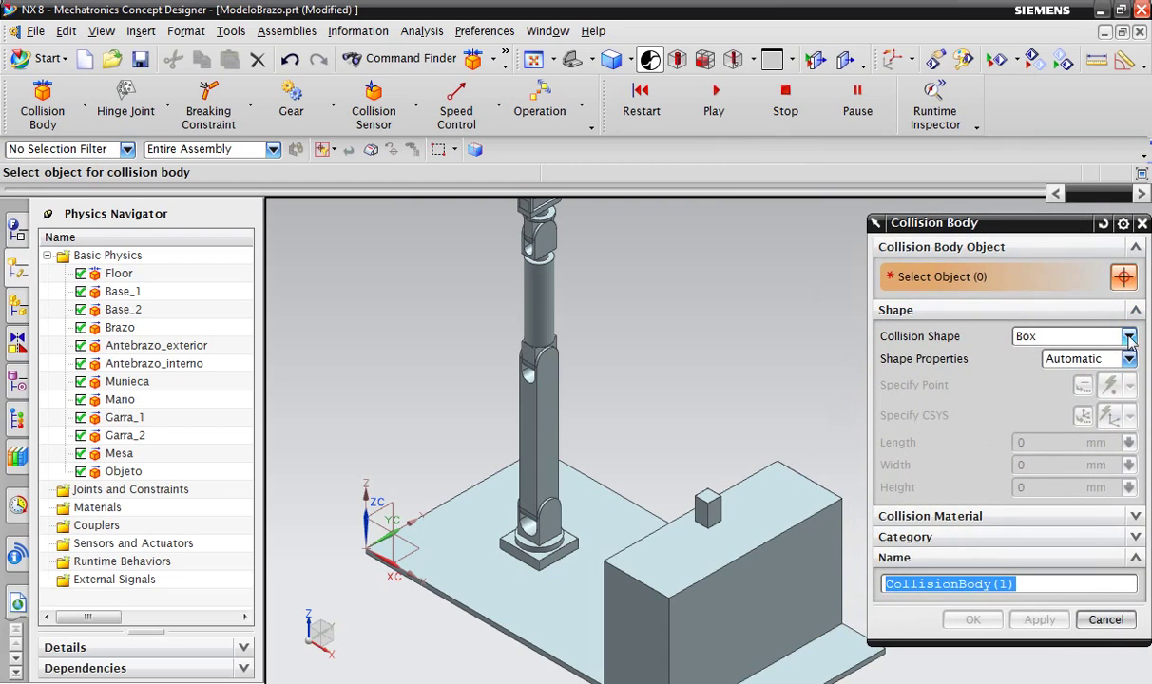
pyautogui.scroll(-2, 694, 342)
pyautogui.scroll(3, 766, 491)
pyautogui.scroll(2, 689, 391)
pyautogui.scroll(-1, 714, 433)
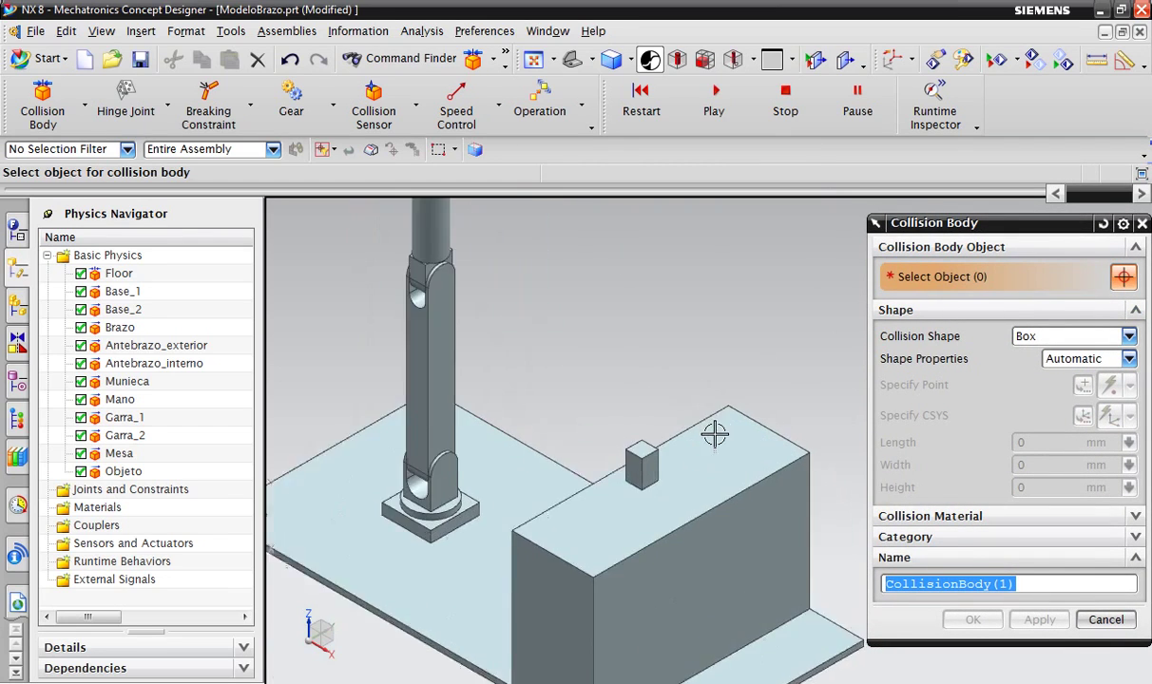
pyautogui.scroll(1, 714, 433)
pyautogui.scroll(-1, 588, 393)
pyautogui.scroll(-1, 507, 368)
pyautogui.scroll(-1, 482, 349)
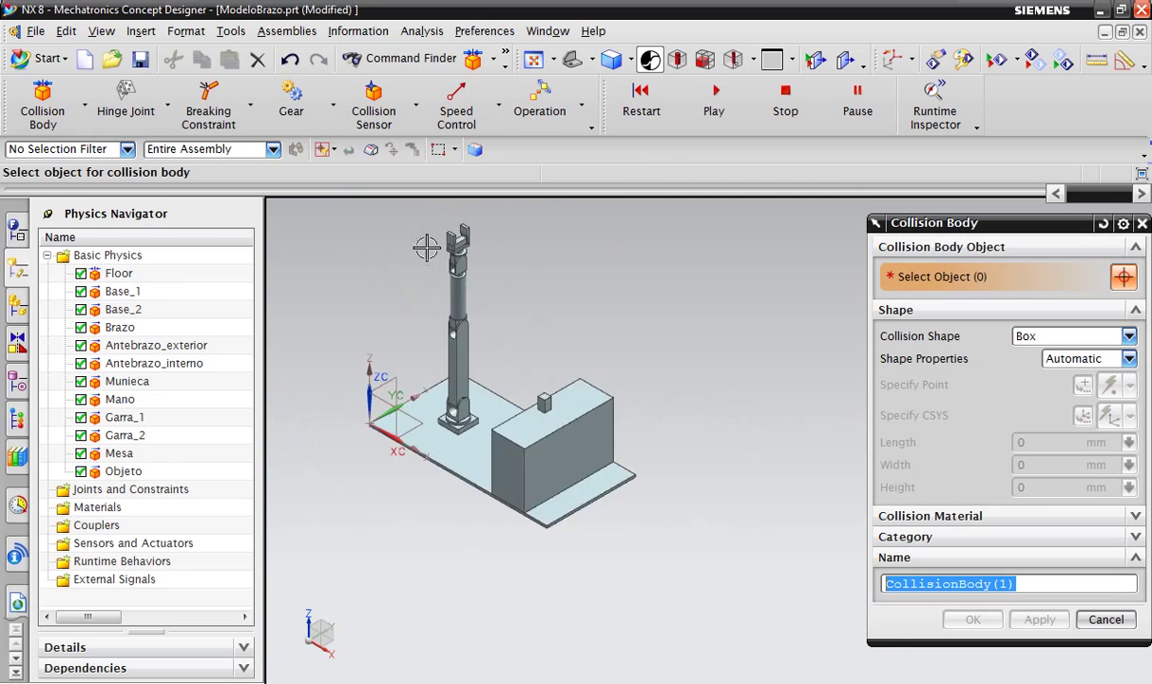
pyautogui.scroll(3, 426, 247)
pyautogui.scroll(-2, 466, 267)
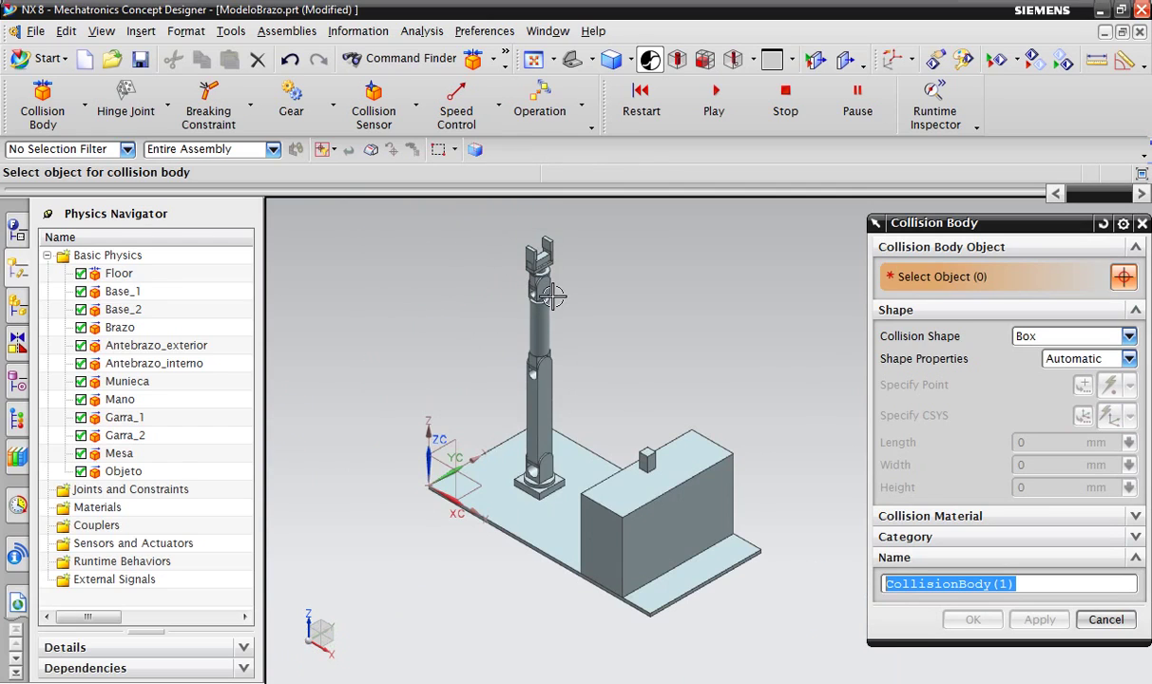
pyautogui.click(1128, 336)
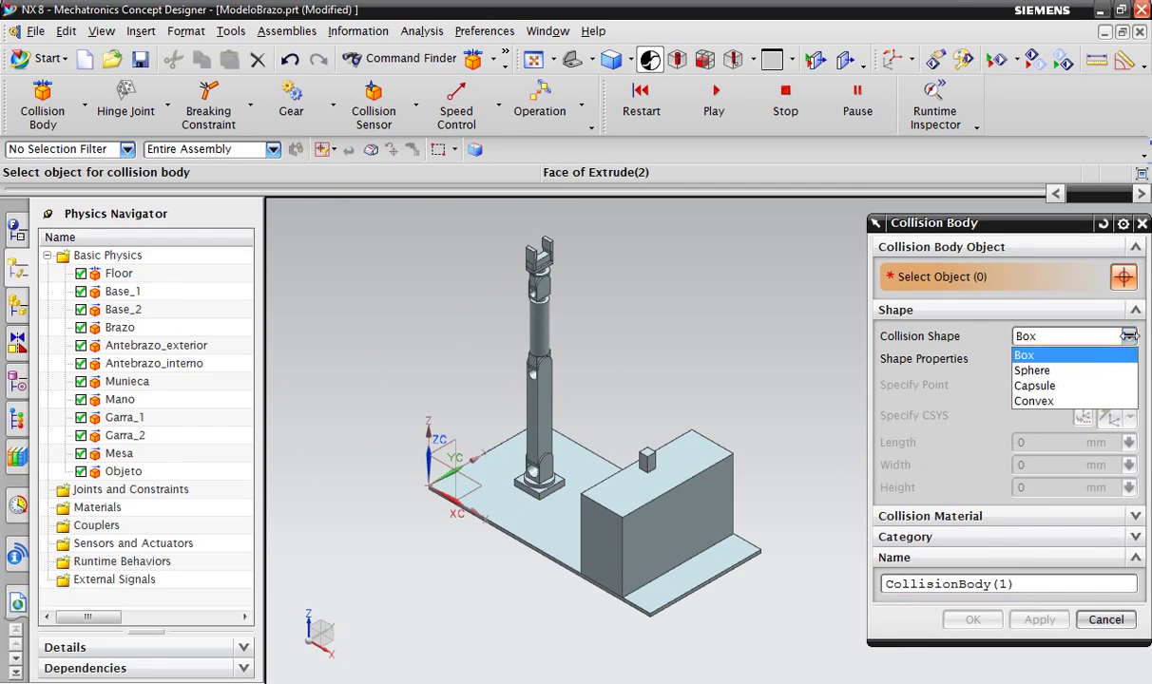
pyautogui.click(1038, 371)
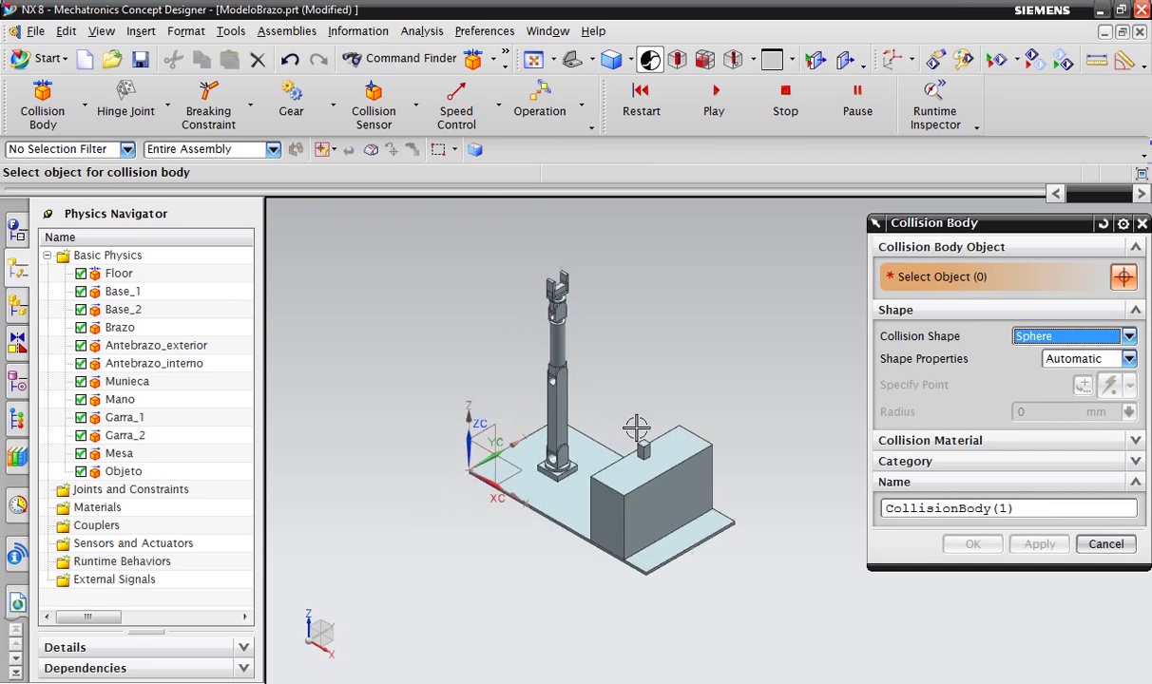
pyautogui.scroll(3, 646, 465)
pyautogui.click(653, 475)
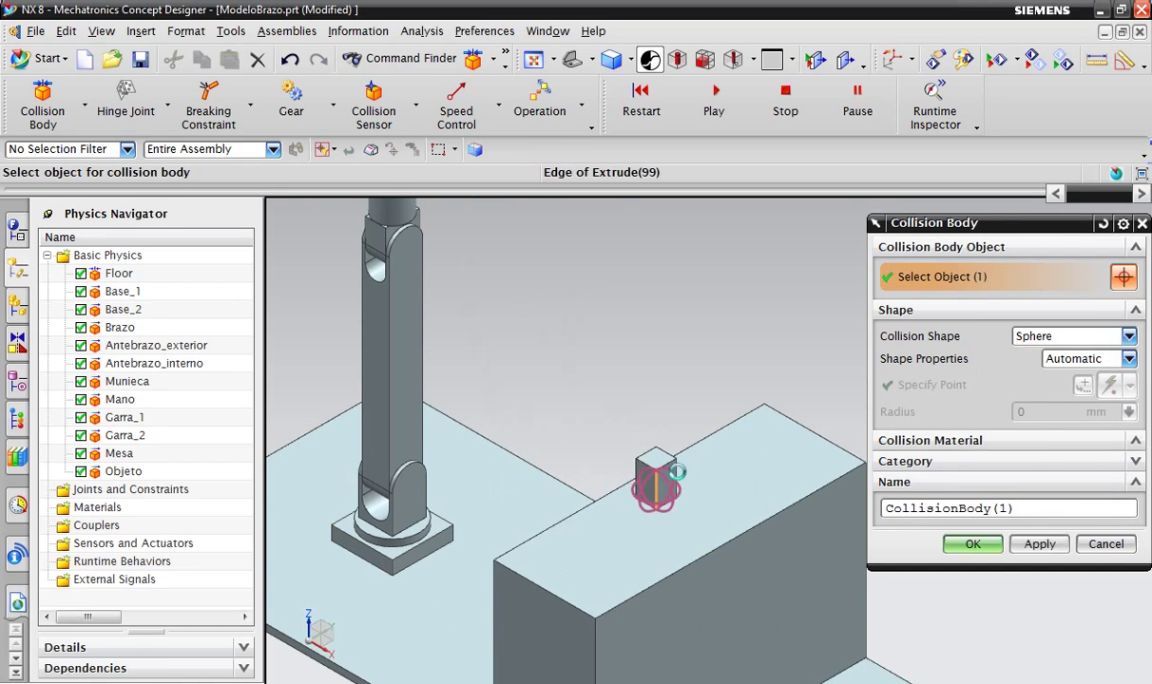
pyautogui.scroll(-3, 660, 472)
pyautogui.scroll(3, 617, 471)
pyautogui.scroll(2, 706, 489)
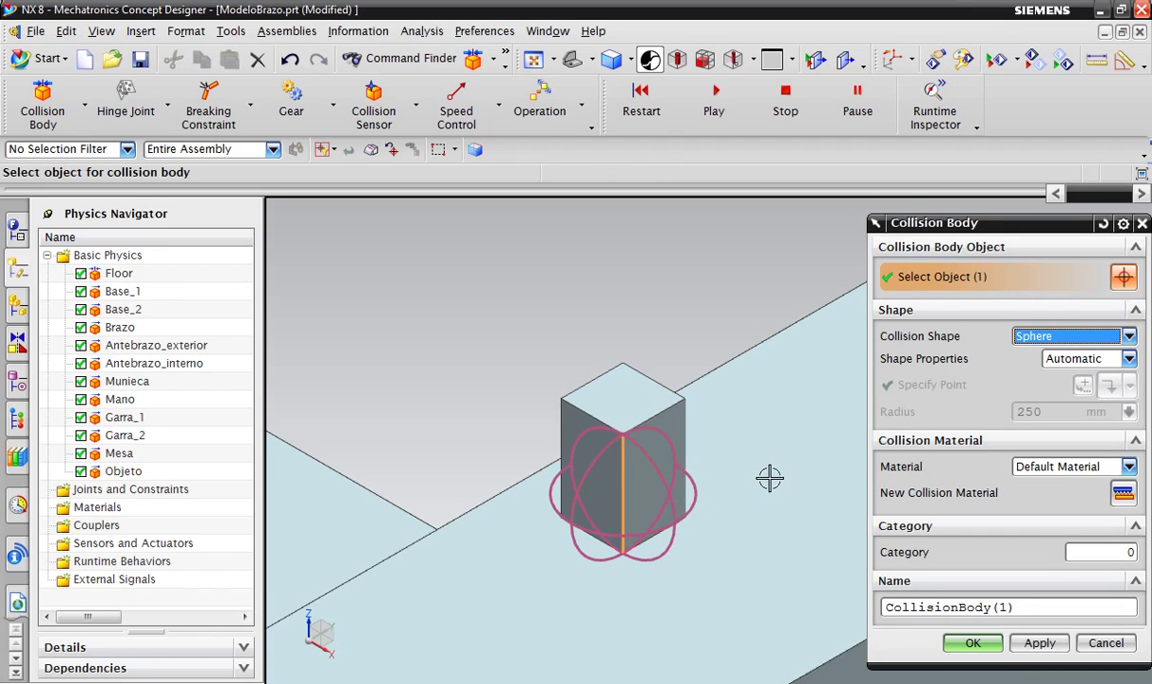
# - Switch the shape to Capsule and select the cube's top and two front faces
pyautogui.click(1069, 335)
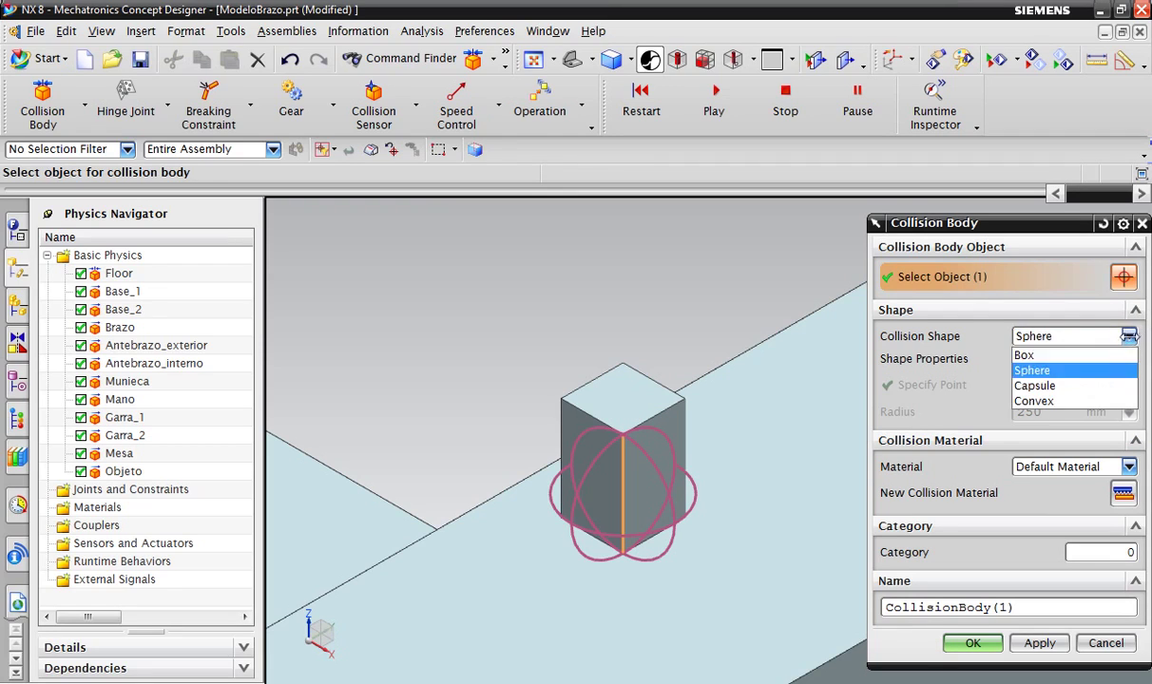
pyautogui.click(1018, 382)
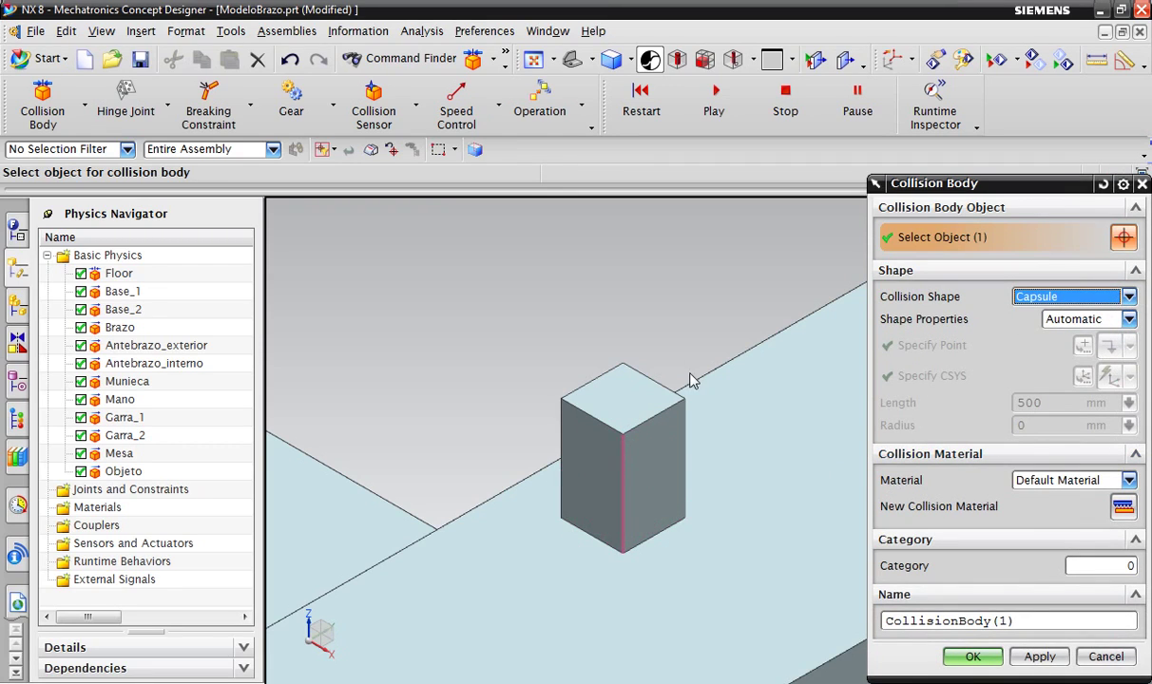
pyautogui.click(630, 392)
pyautogui.click(654, 464)
pyautogui.click(597, 465)
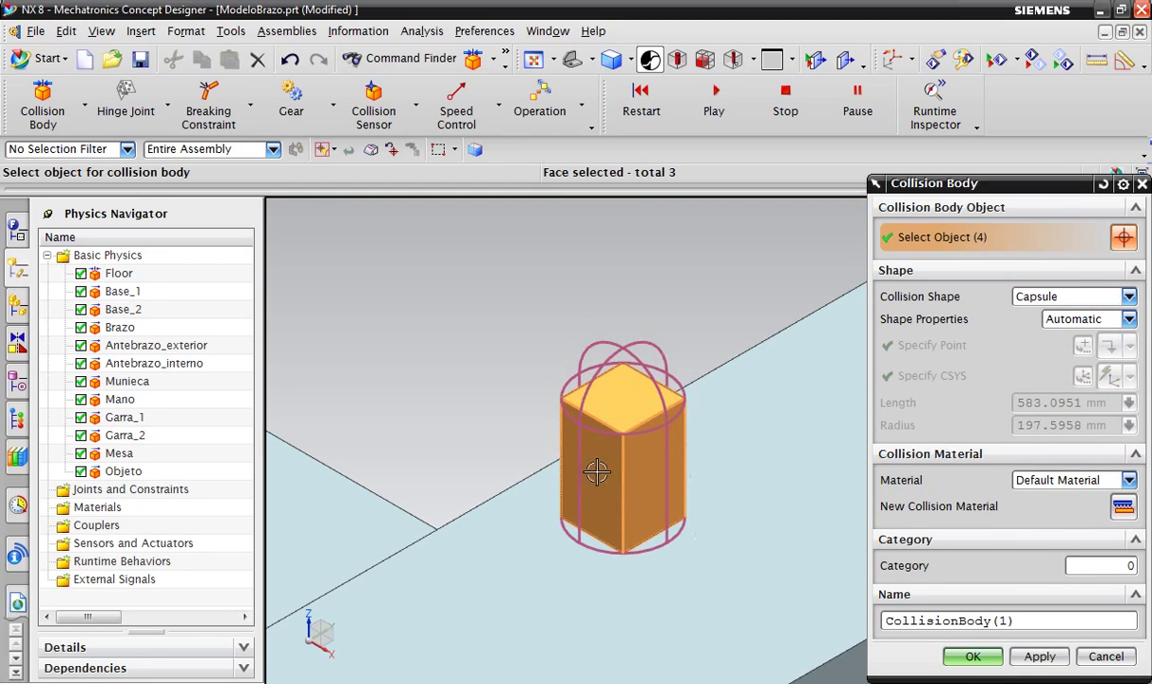
# - Try the Box, then Sphere, then Convex collision shapes on the cube
pyautogui.click(1069, 296)
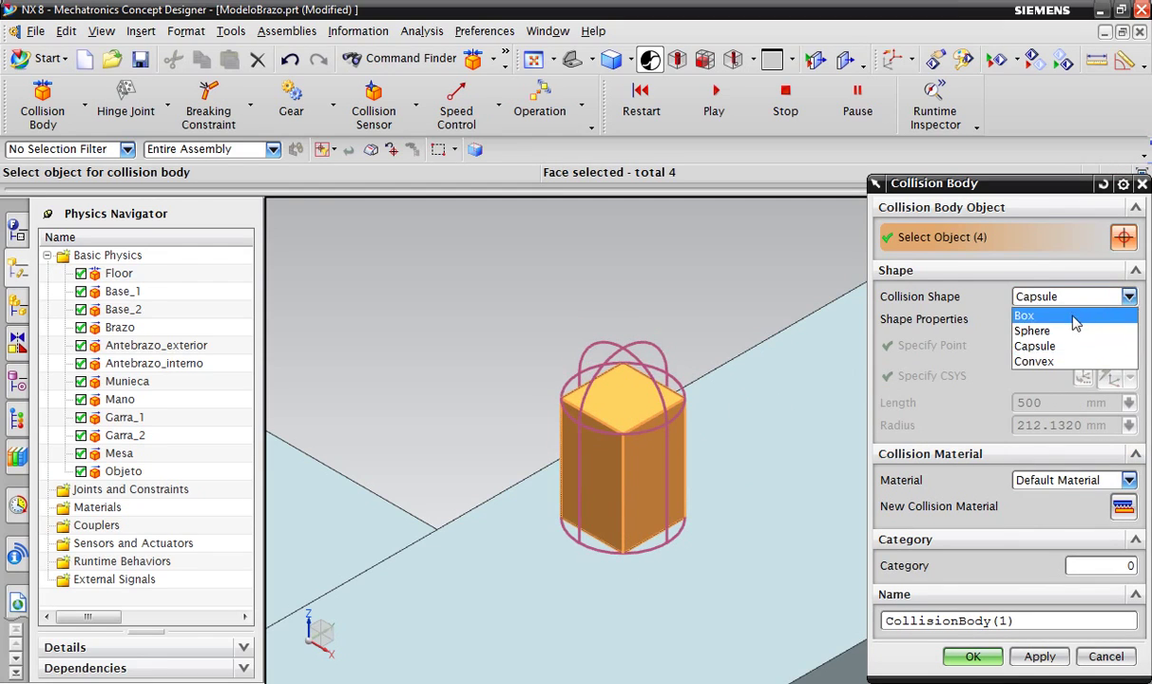
pyautogui.click(1076, 317)
pyautogui.click(1129, 274)
pyautogui.click(1064, 307)
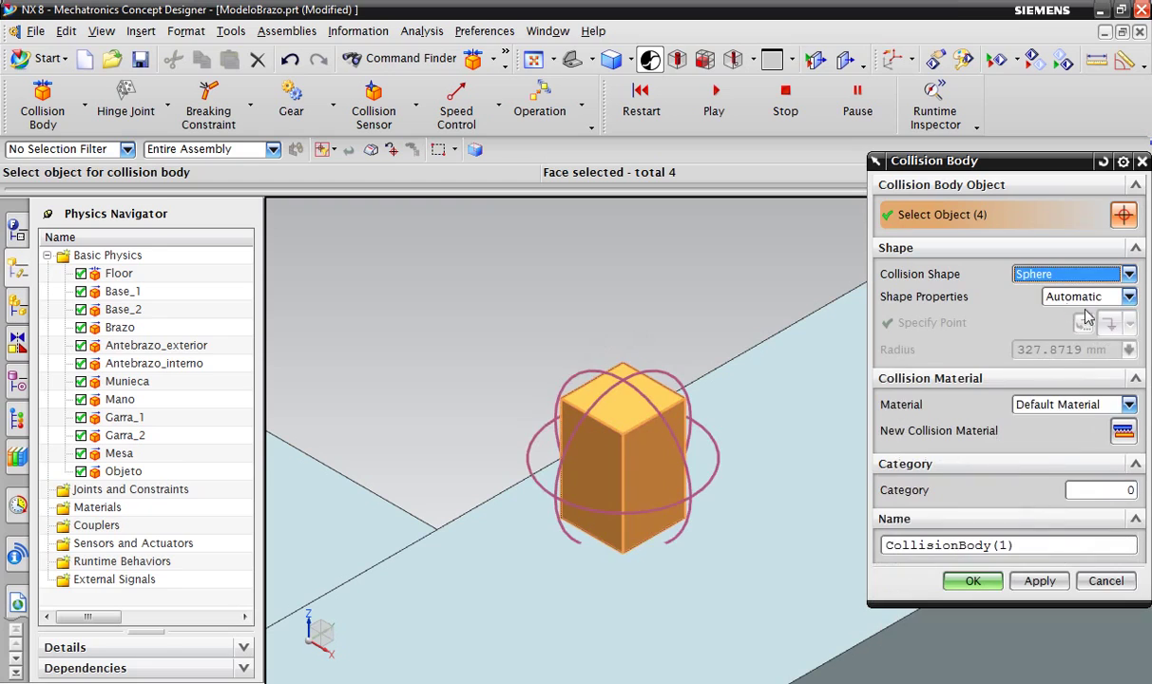
pyautogui.click(1129, 275)
pyautogui.click(1050, 338)
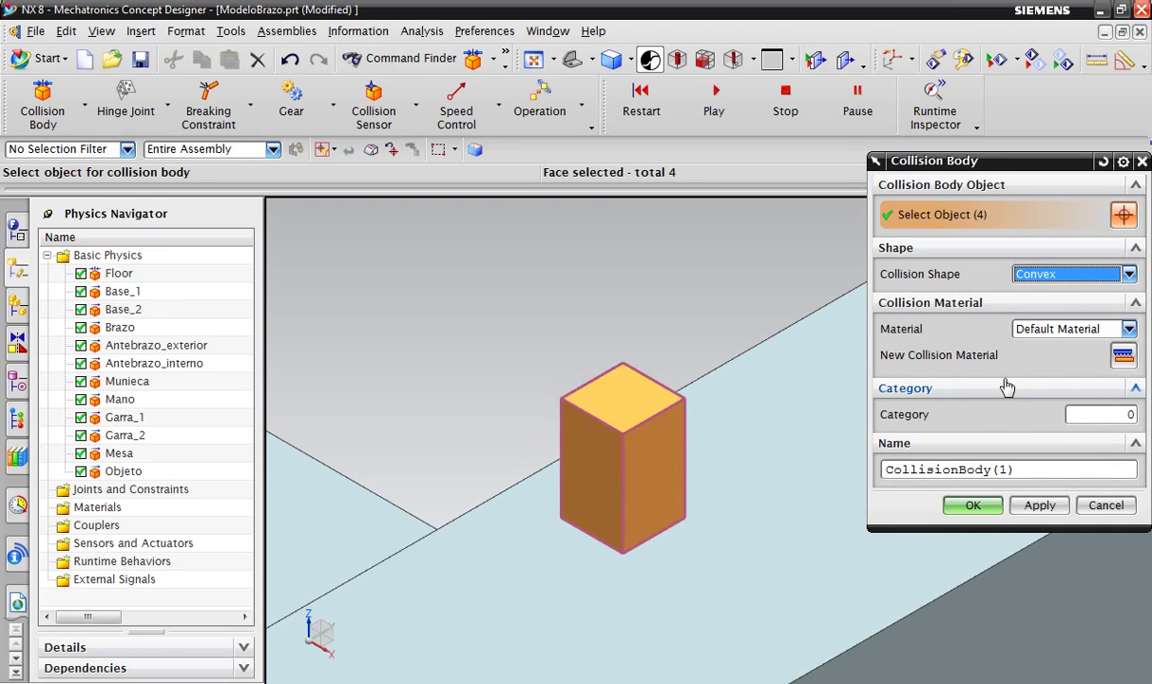
# - Discard the cube's collision body and start a new Convex collision body
pyautogui.click(1106, 505)
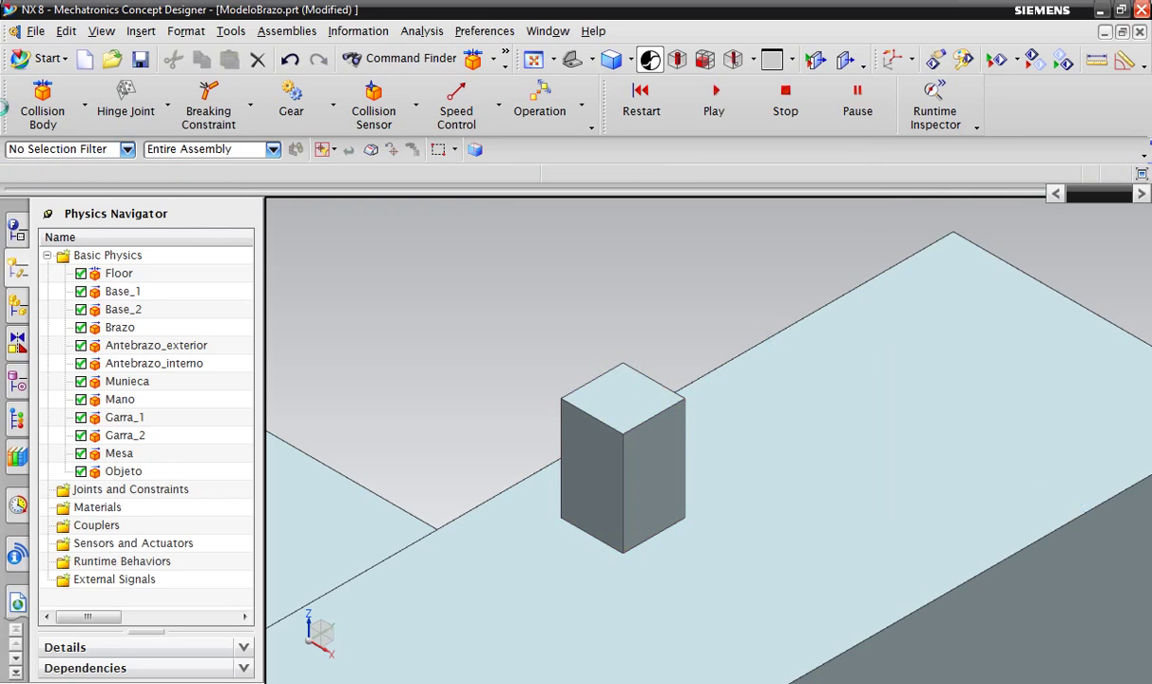
pyautogui.click(34, 112)
pyautogui.scroll(-5, 694, 394)
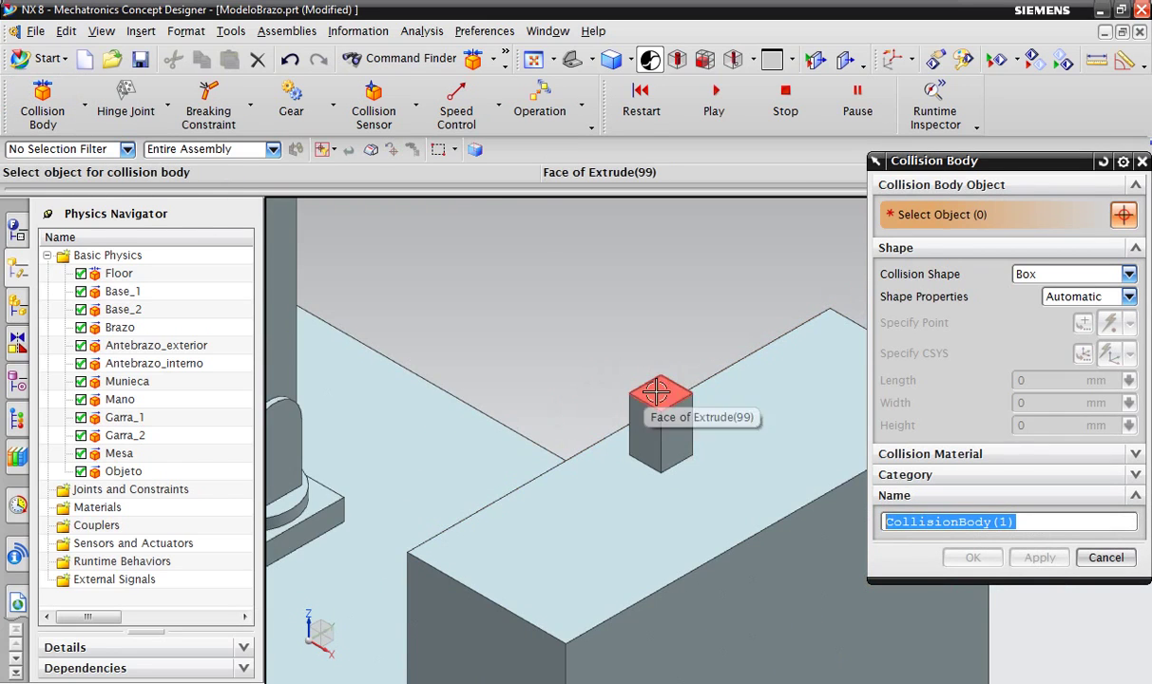
pyautogui.scroll(3, 478, 374)
pyautogui.click(1129, 275)
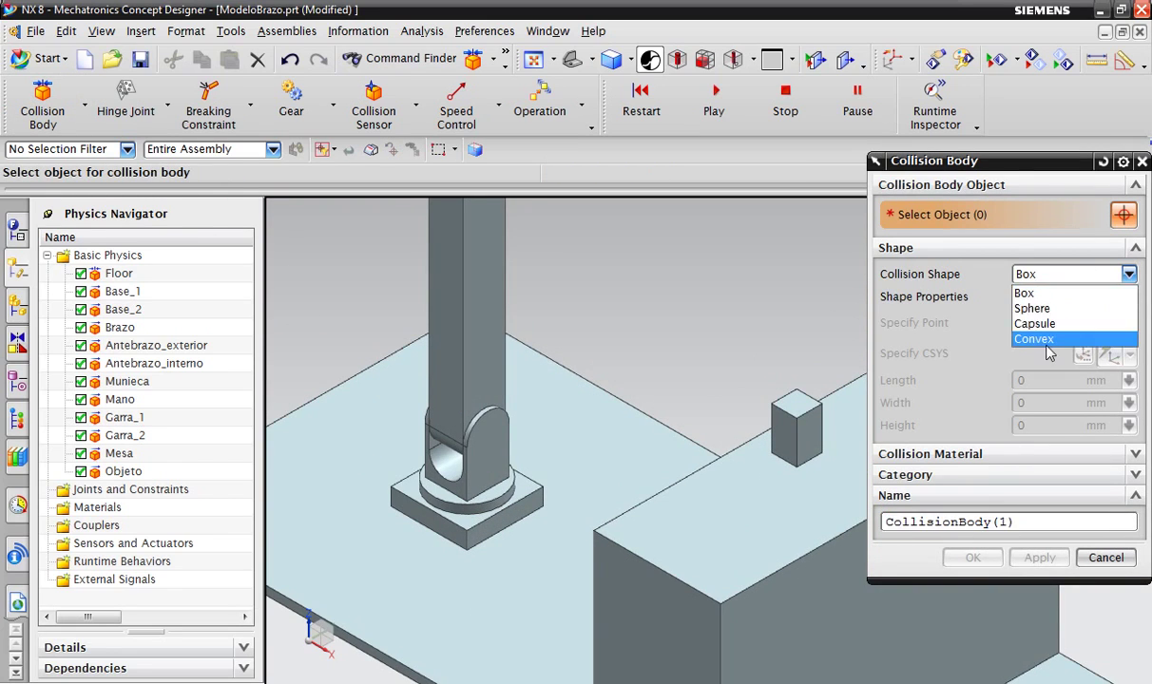
pyautogui.click(1046, 337)
pyautogui.scroll(-3, 707, 409)
pyautogui.scroll(2, 737, 416)
pyautogui.scroll(-2, 678, 408)
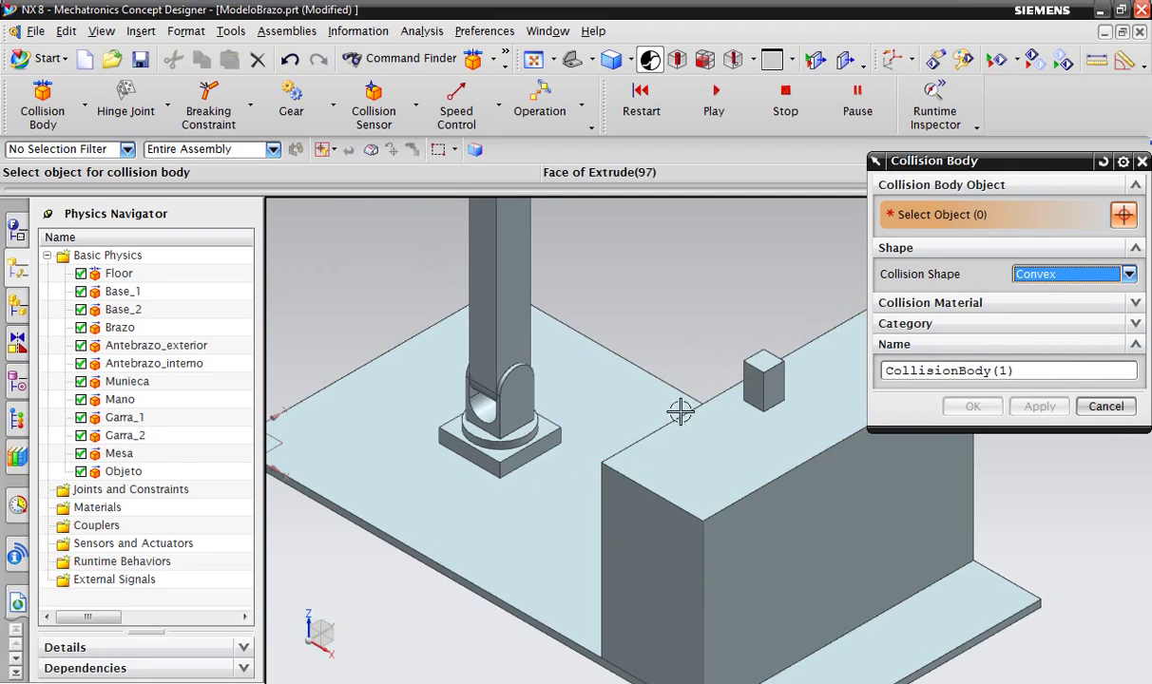
pyautogui.scroll(3, 658, 478)
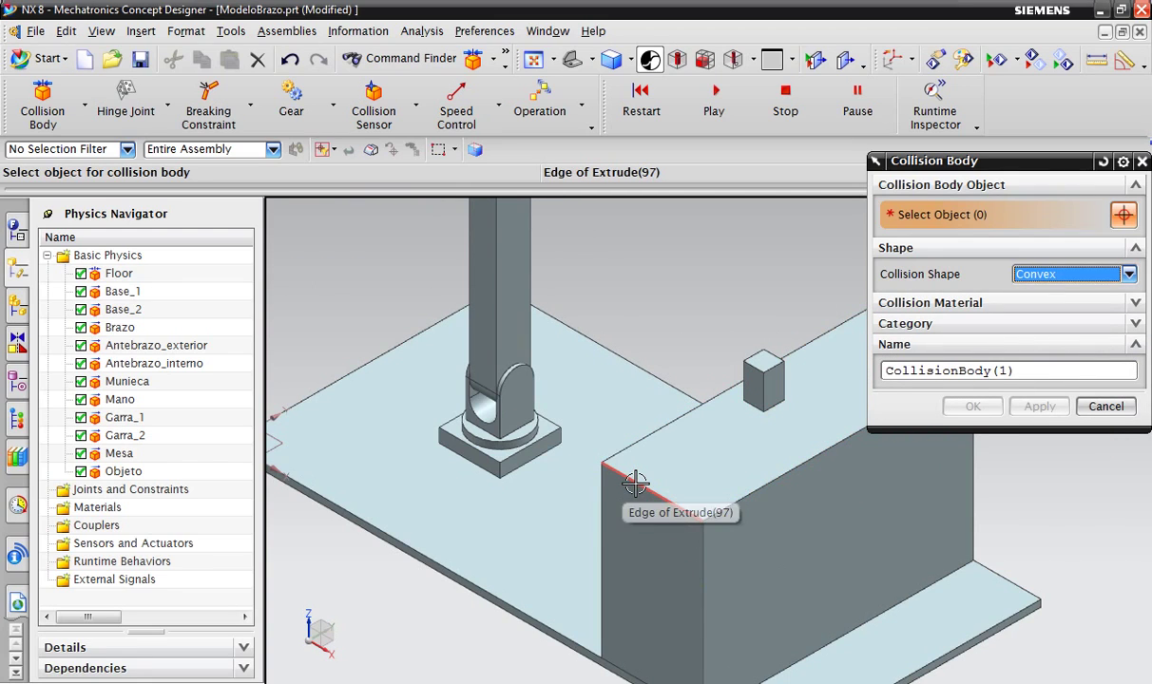
pyautogui.scroll(-3, 608, 428)
pyautogui.scroll(5, 514, 453)
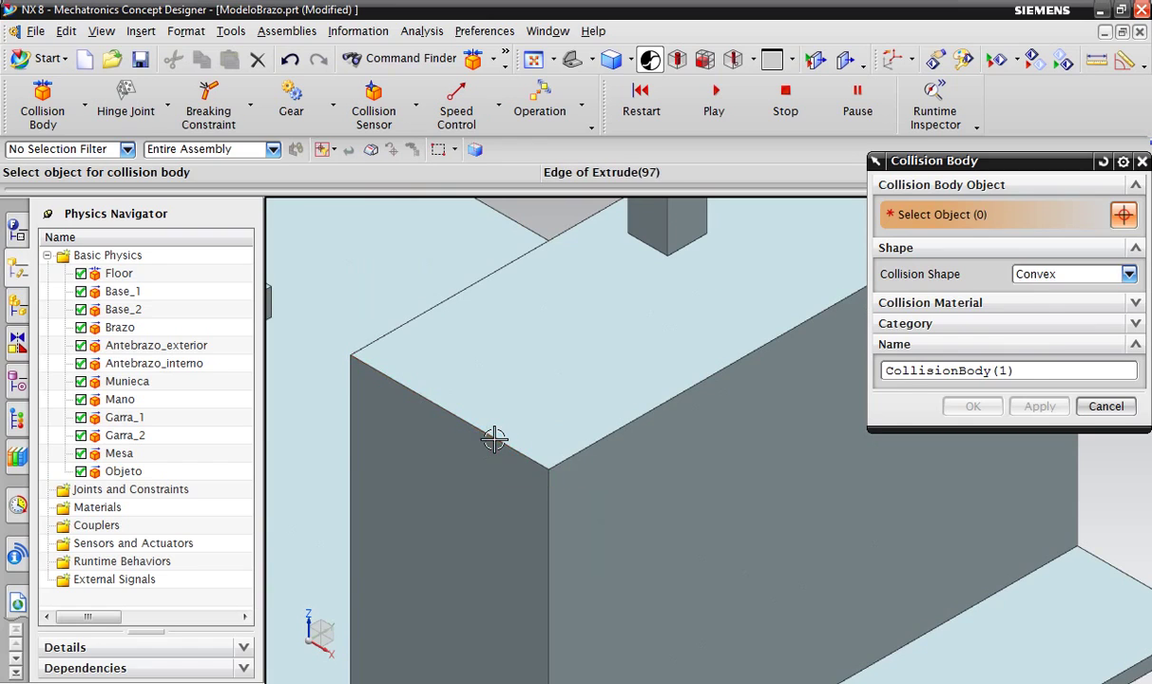
# - Select the table block's front face and a second face, keeping the Convex shape
pyautogui.click(608, 445)
pyautogui.scroll(-3, 566, 407)
pyautogui.scroll(2, 598, 457)
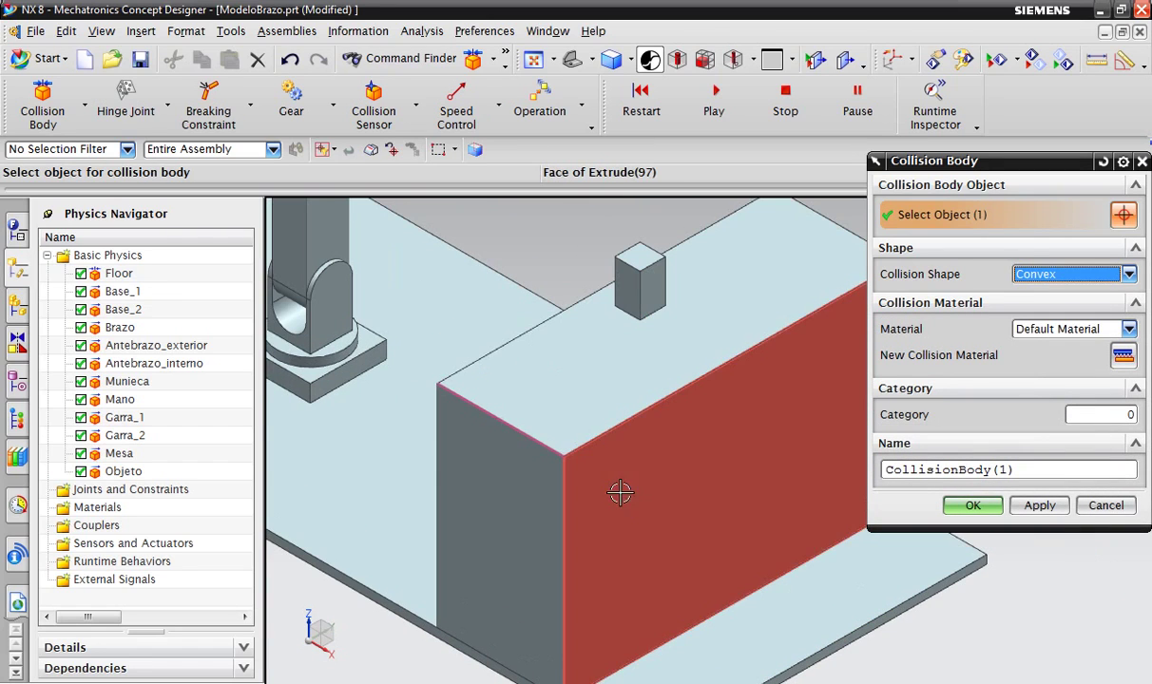
pyautogui.click(629, 483)
pyautogui.scroll(-3, 637, 499)
pyautogui.scroll(3, 642, 437)
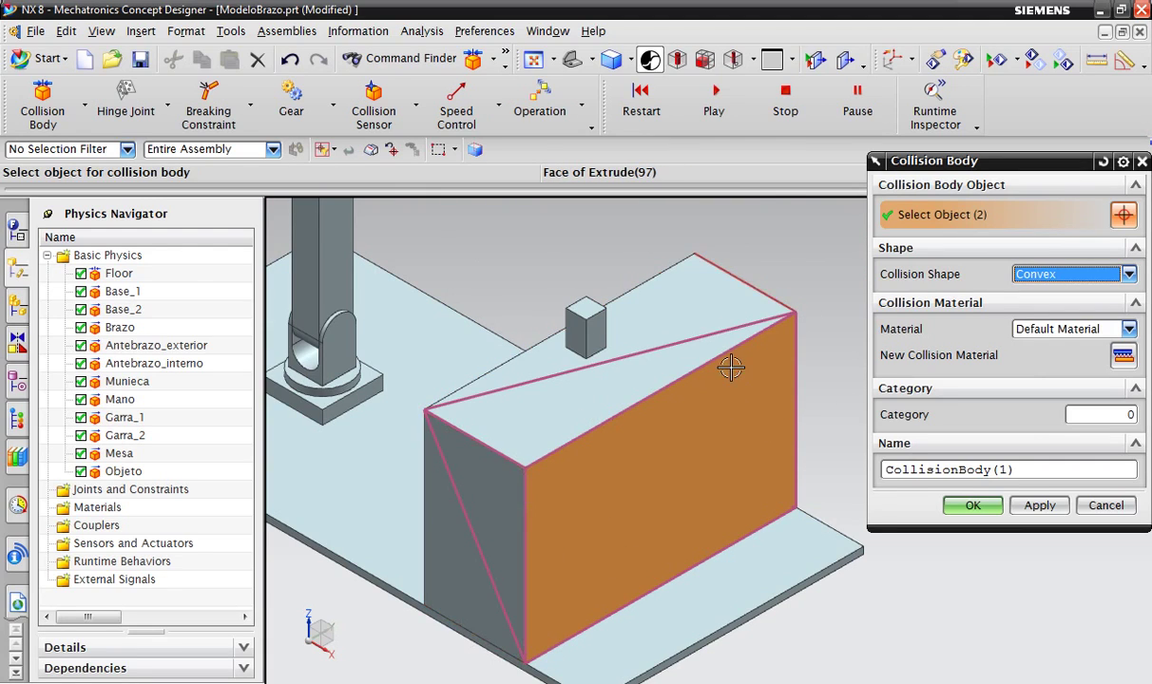
pyautogui.scroll(-1, 821, 383)
pyautogui.scroll(-2, 823, 383)
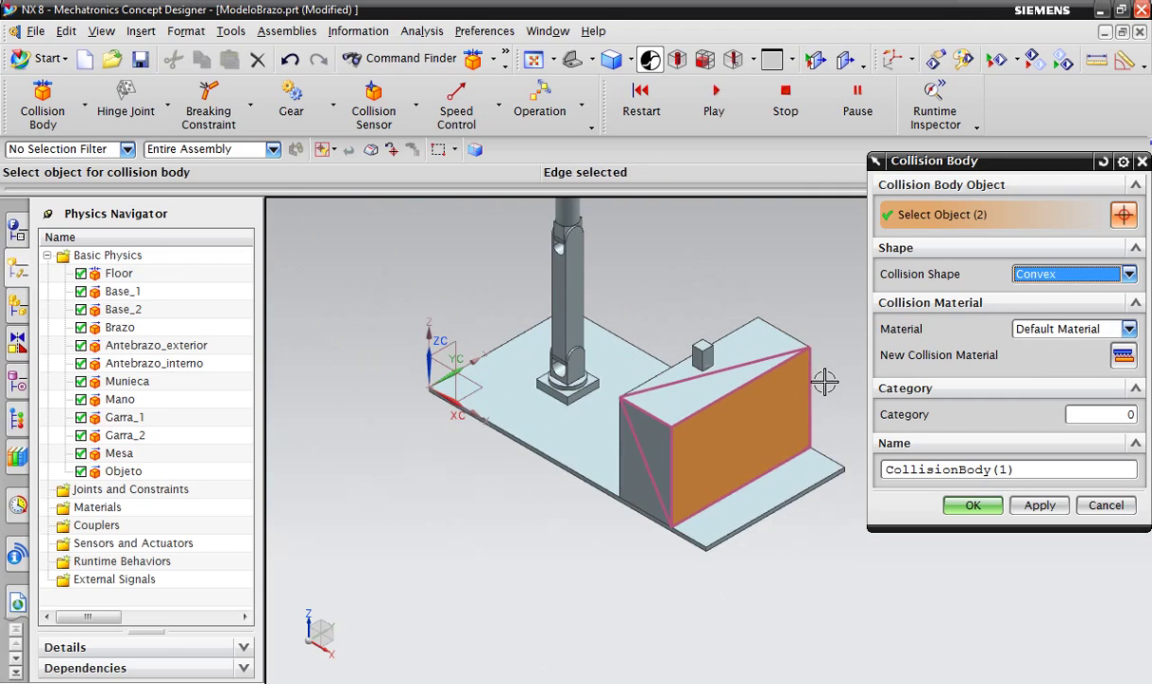
pyautogui.scroll(2, 824, 383)
pyautogui.scroll(2, 823, 376)
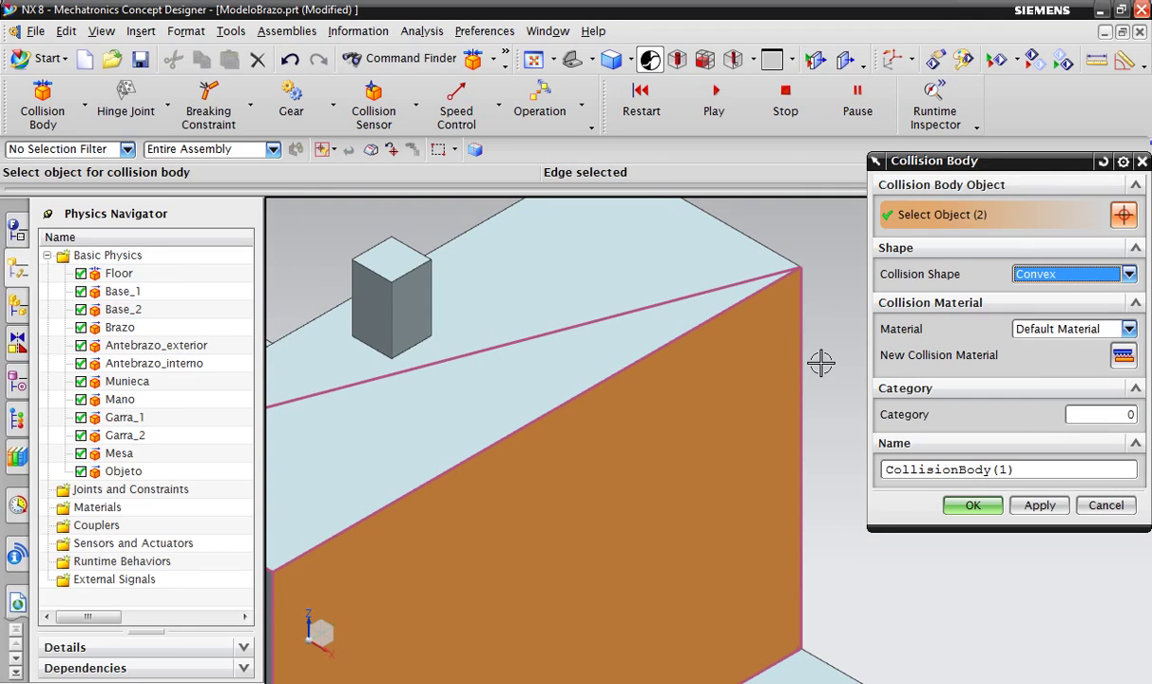
pyautogui.scroll(-3, 813, 370)
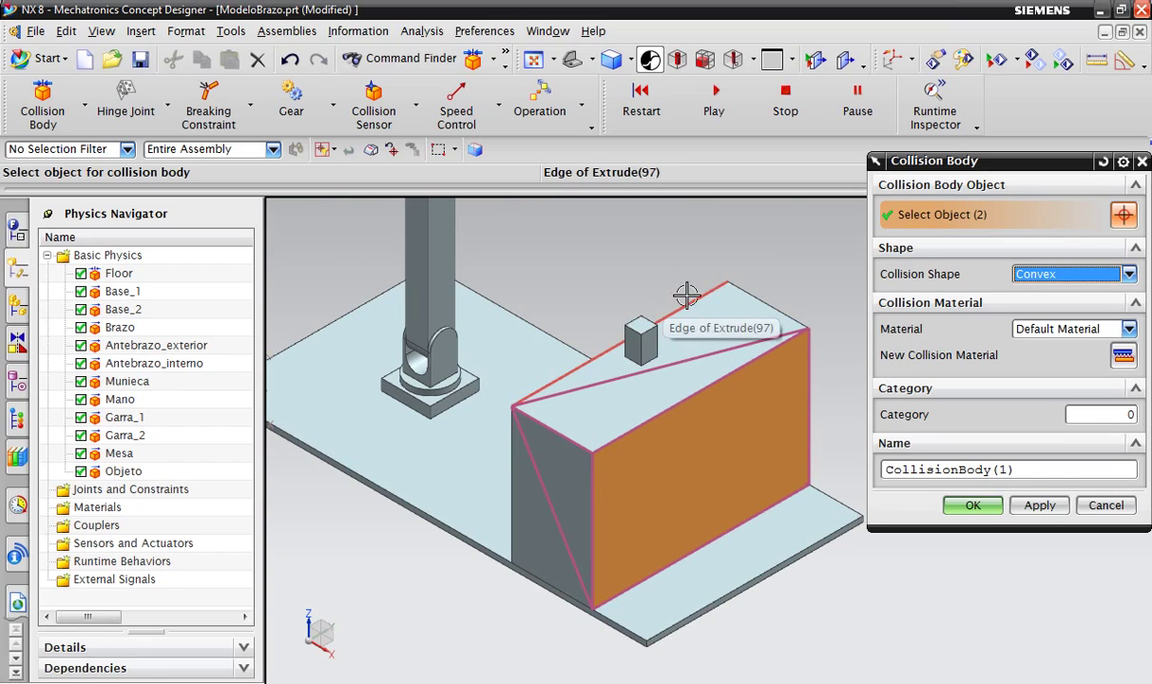
pyautogui.click(1128, 274)
pyautogui.click(1127, 278)
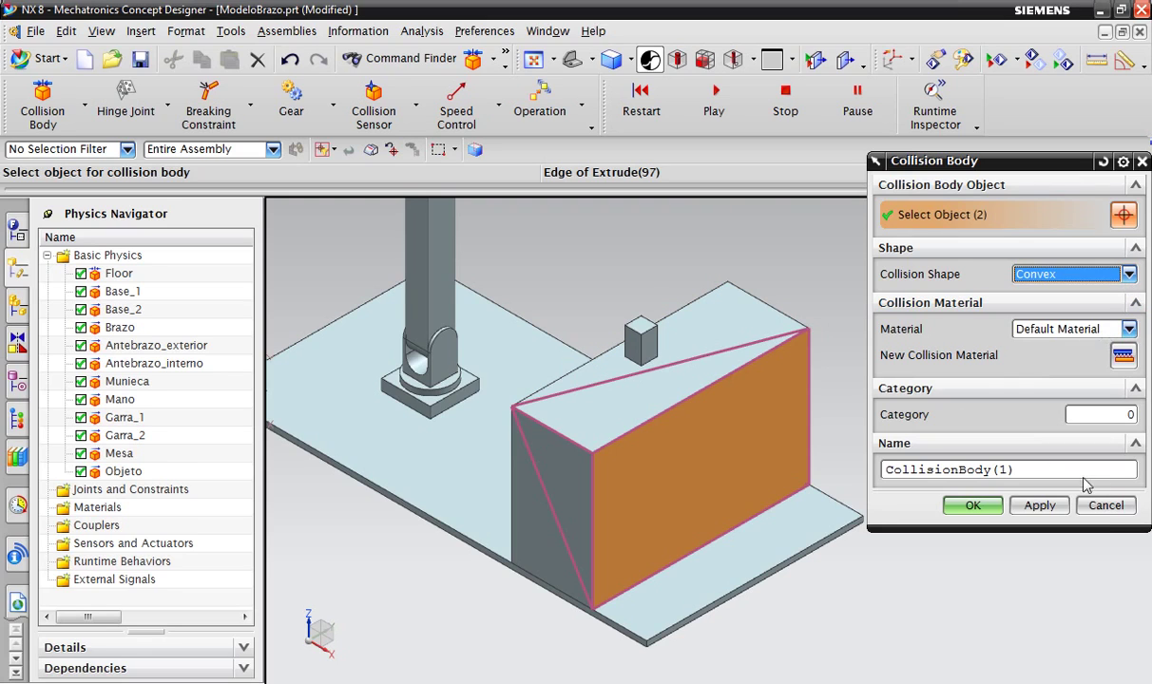
# - Discard the table block's collision body
pyautogui.click(1105, 506)
pyautogui.scroll(-2, 804, 303)
pyautogui.scroll(3, 616, 351)
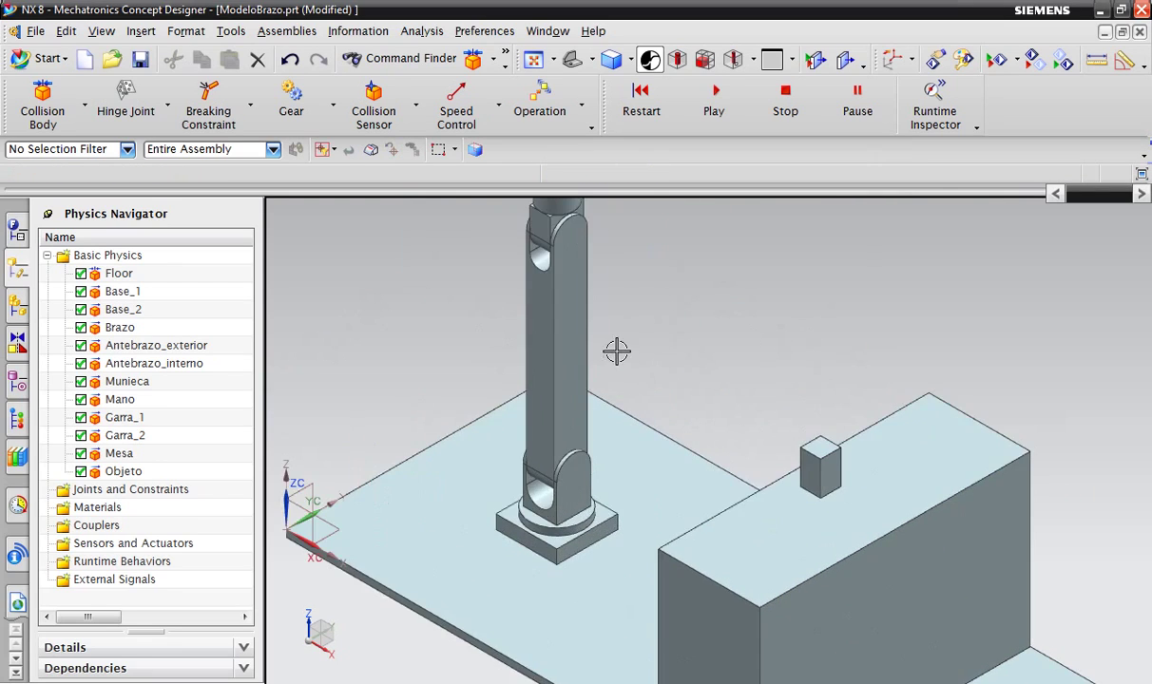
pyautogui.scroll(-1, 616, 352)
pyautogui.scroll(-1, 684, 332)
pyautogui.scroll(1, 684, 333)
pyautogui.scroll(2, 685, 333)
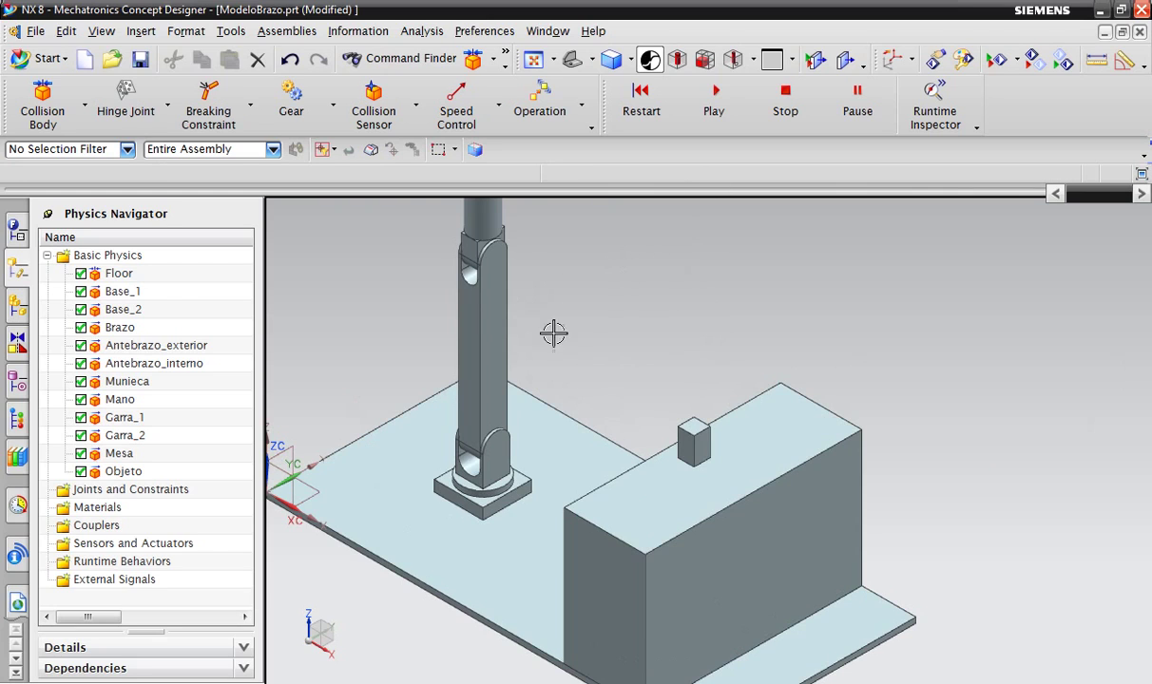
pyautogui.scroll(1, 313, 379)
pyautogui.scroll(2, 570, 493)
pyautogui.scroll(1, 570, 493)
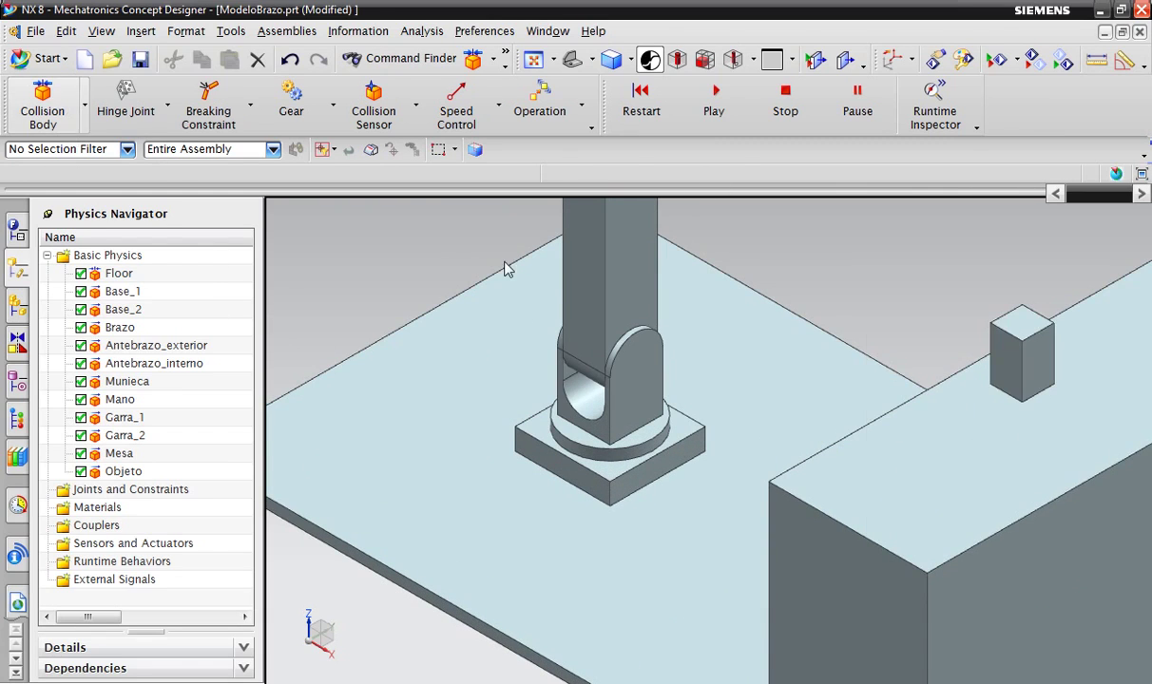
# - Select three faces of the base plate and name the body CollisionBody_Base_1
pyautogui.click(602, 471)
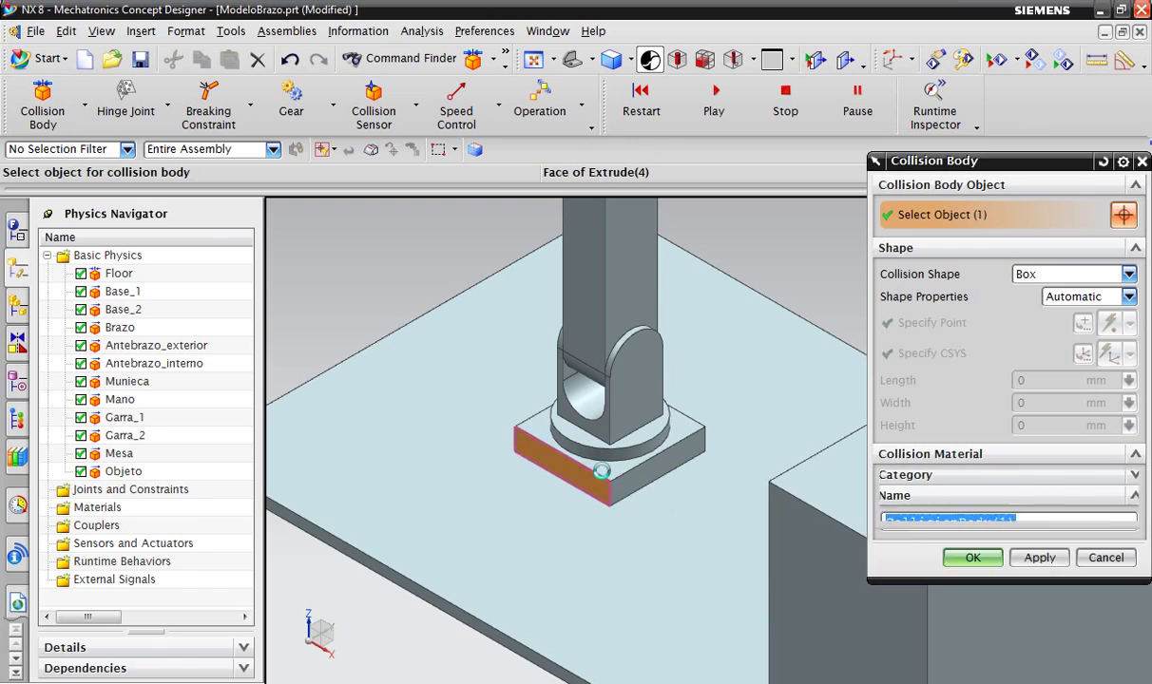
pyautogui.click(591, 454)
pyautogui.click(630, 480)
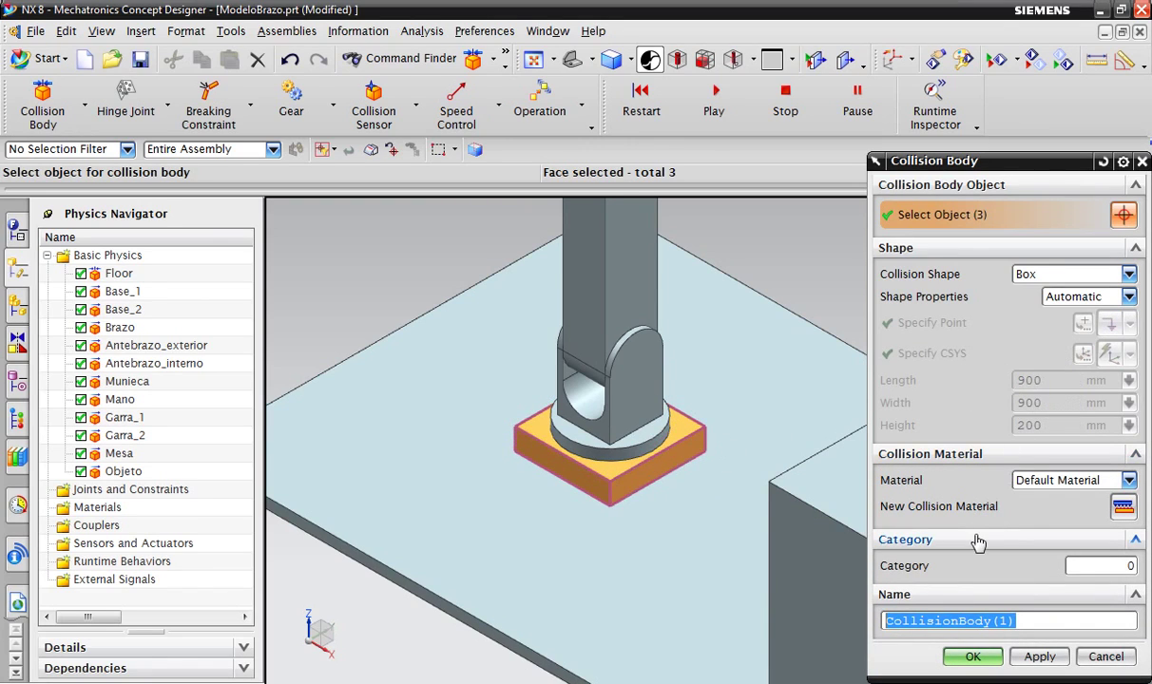
pyautogui.click(1016, 622)
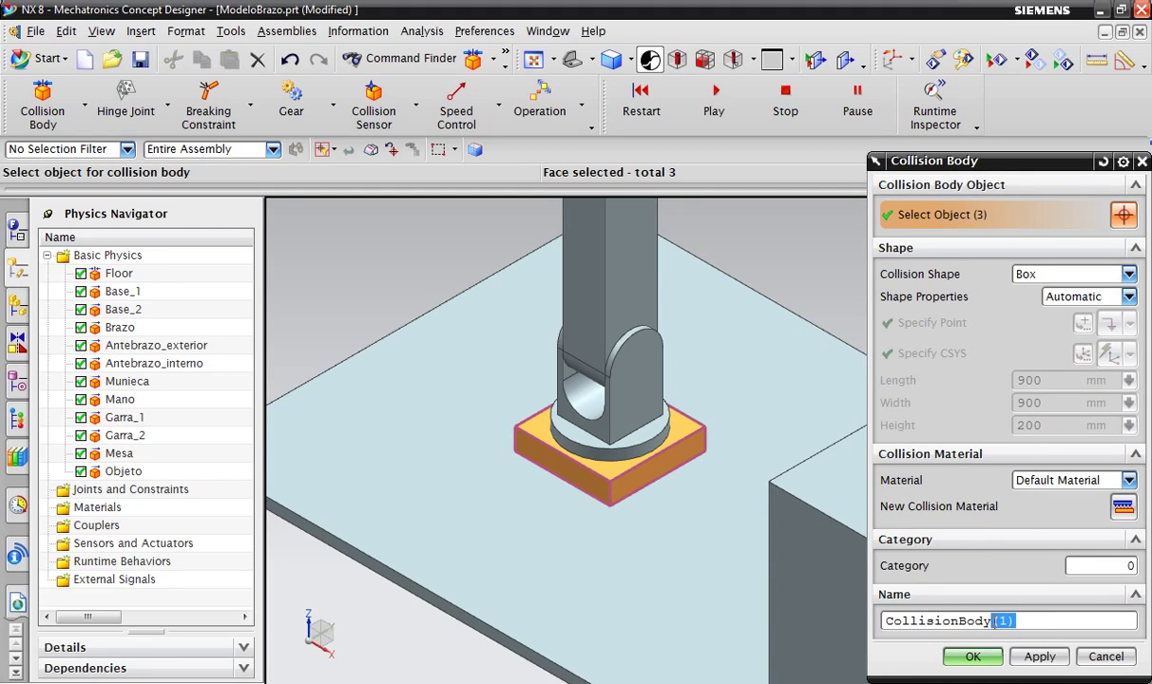
pyautogui.write('_Base_')
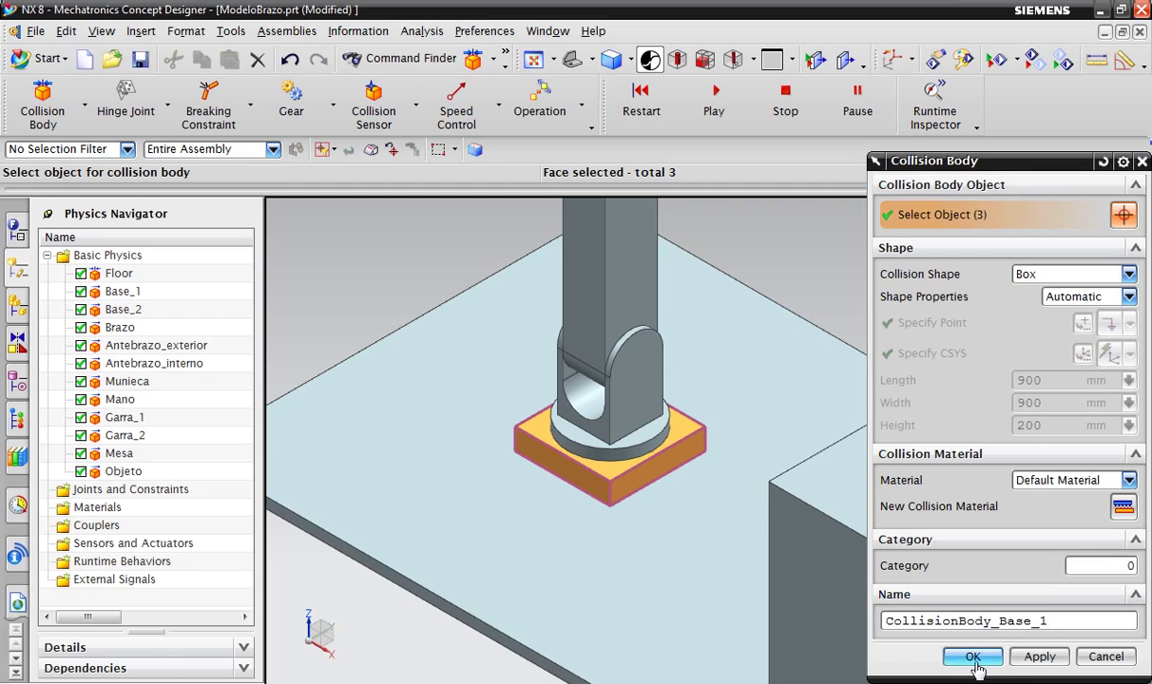
# - Apply CollisionBody_Base_1 and pick two faces of the round disc for the next body
pyautogui.click(1038, 657)
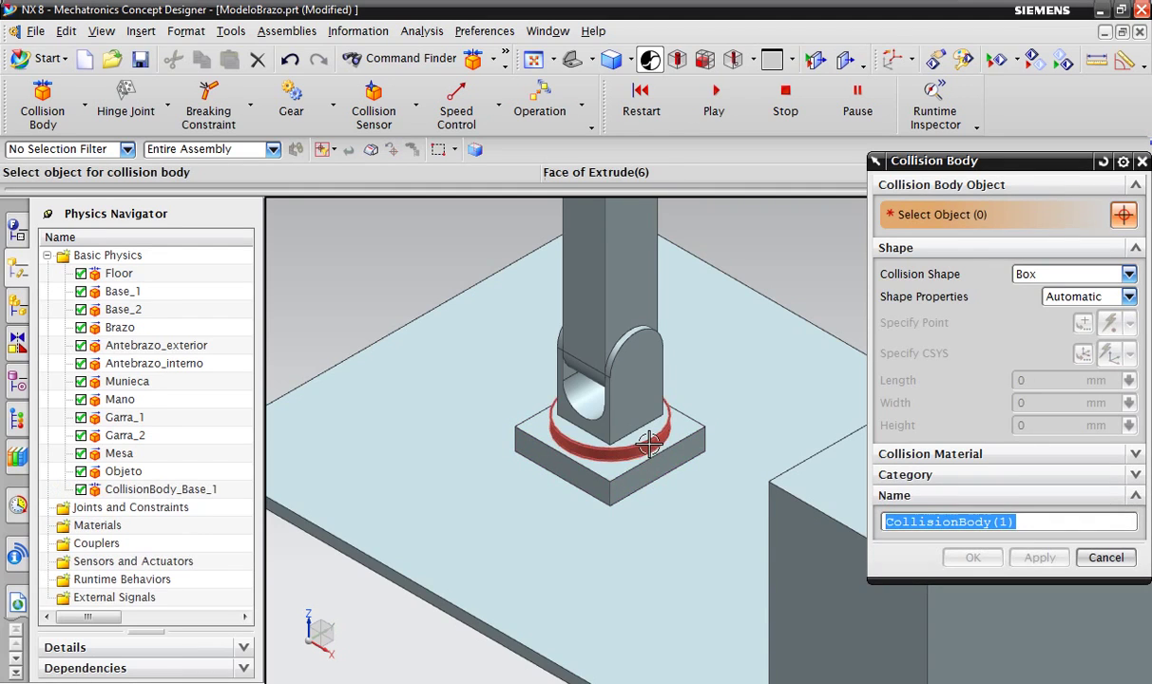
pyautogui.click(632, 447)
pyautogui.click(627, 435)
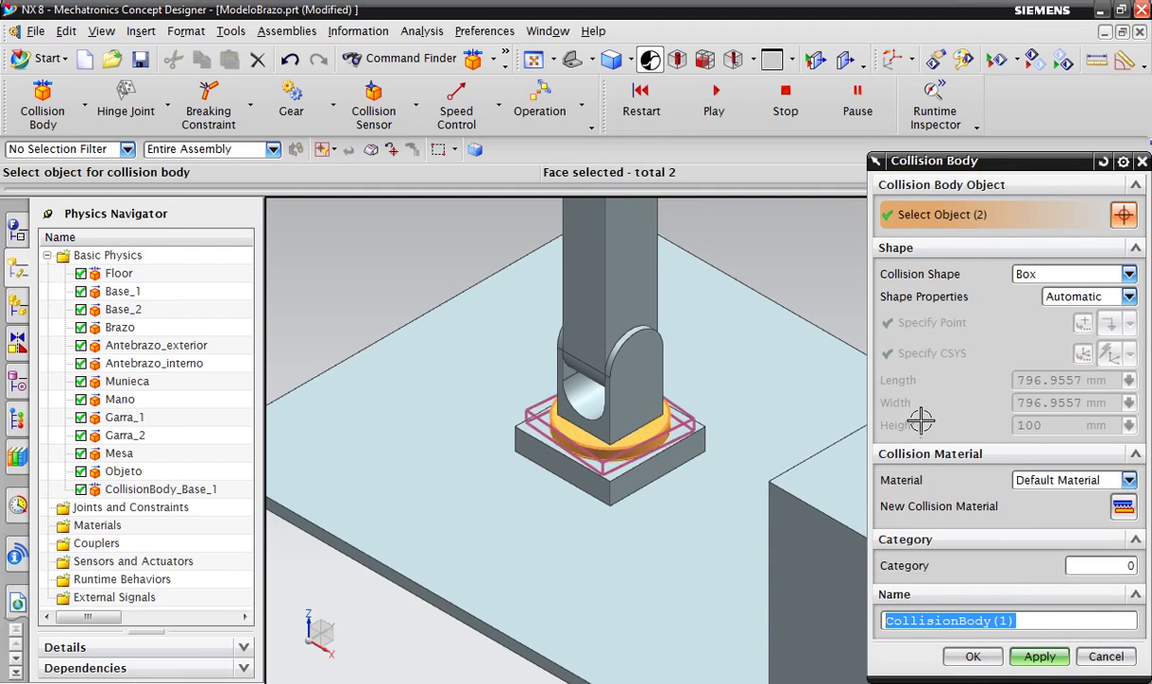
# - Set the disc's collision shape to Convex and select its default name for editing
pyautogui.click(1060, 274)
pyautogui.click(1012, 330)
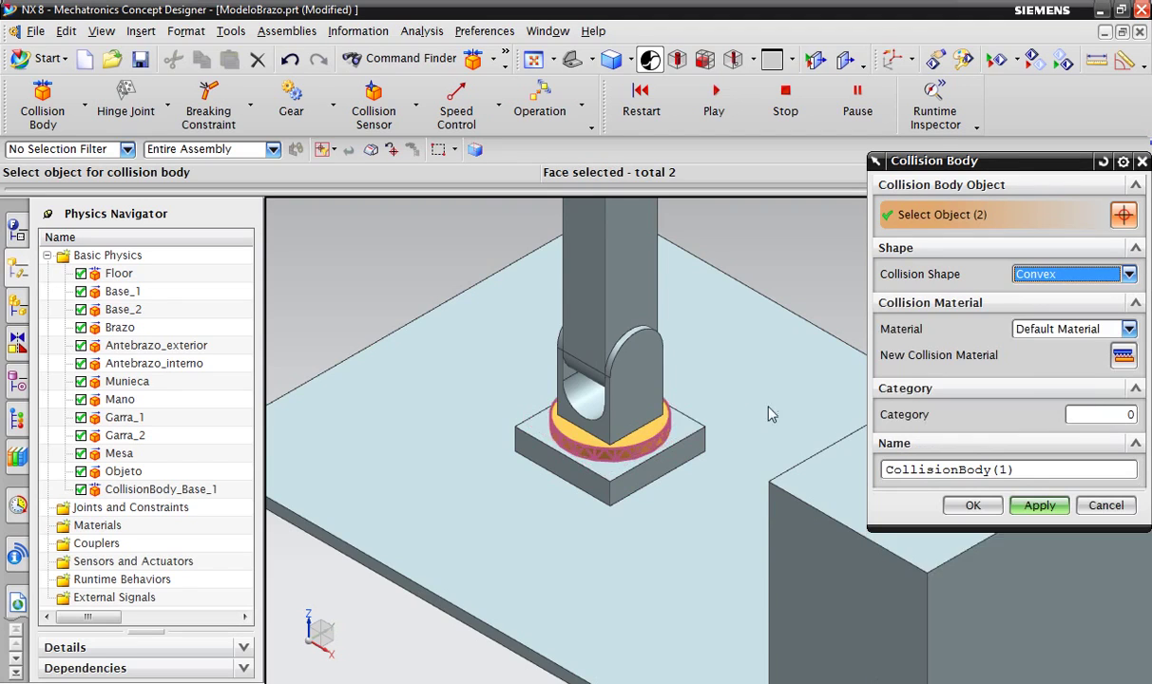
pyautogui.scroll(1, 771, 414)
pyautogui.scroll(2, 665, 457)
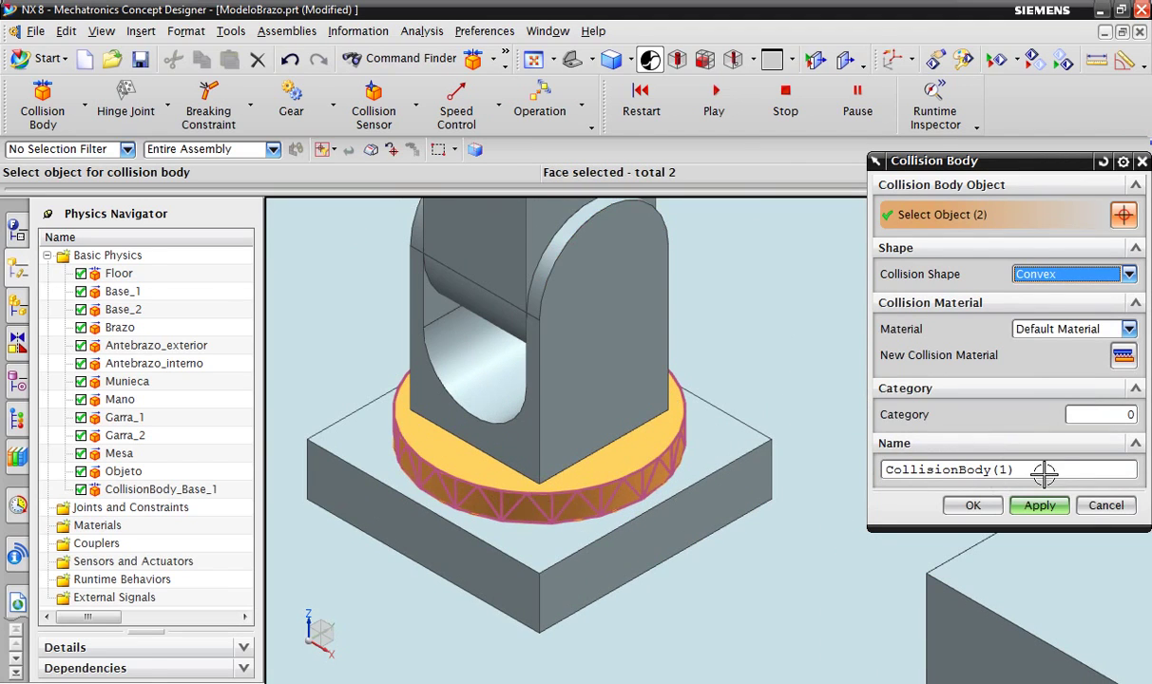
pyautogui.moveTo(1043, 473); pyautogui.dragTo(882, 469)
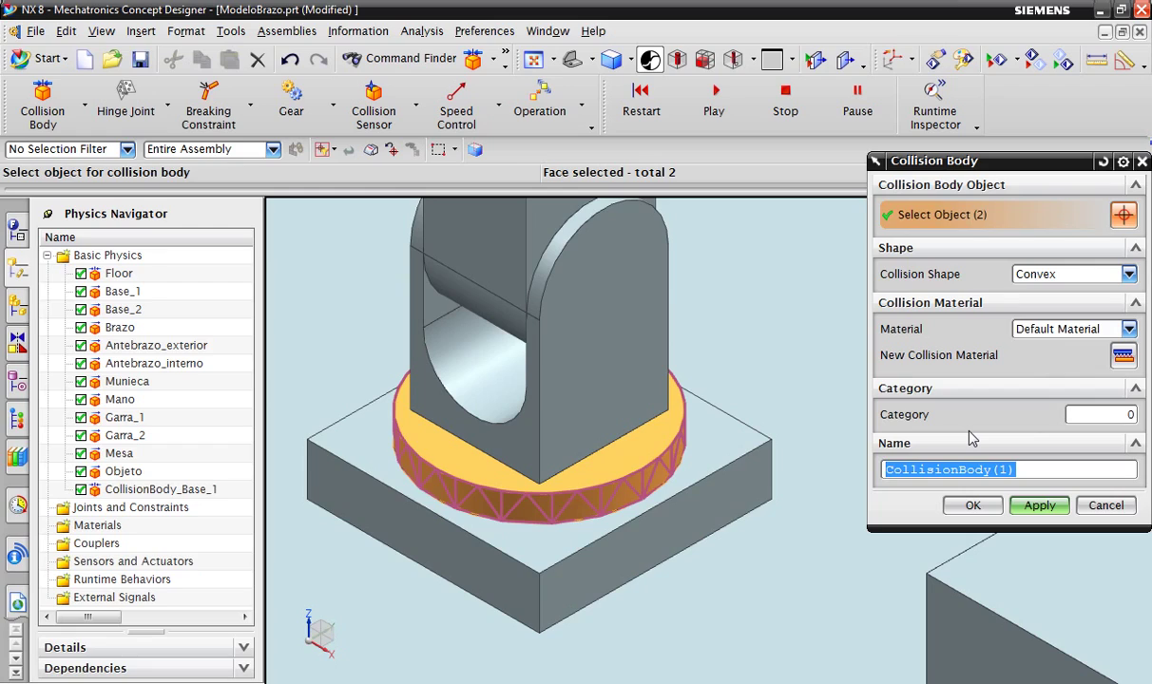
pyautogui.click(1004, 471)
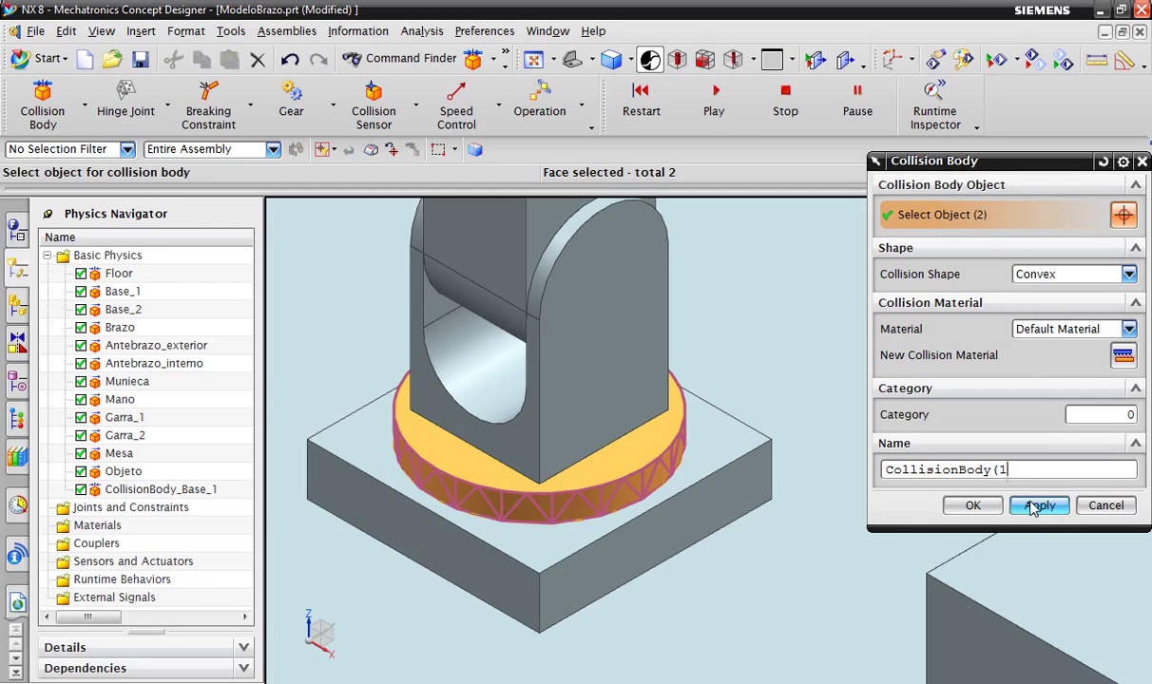
# - Create the convex collision body CollisionBody_Base_2 on the arm base's round disc
pyautogui.press('capslock')
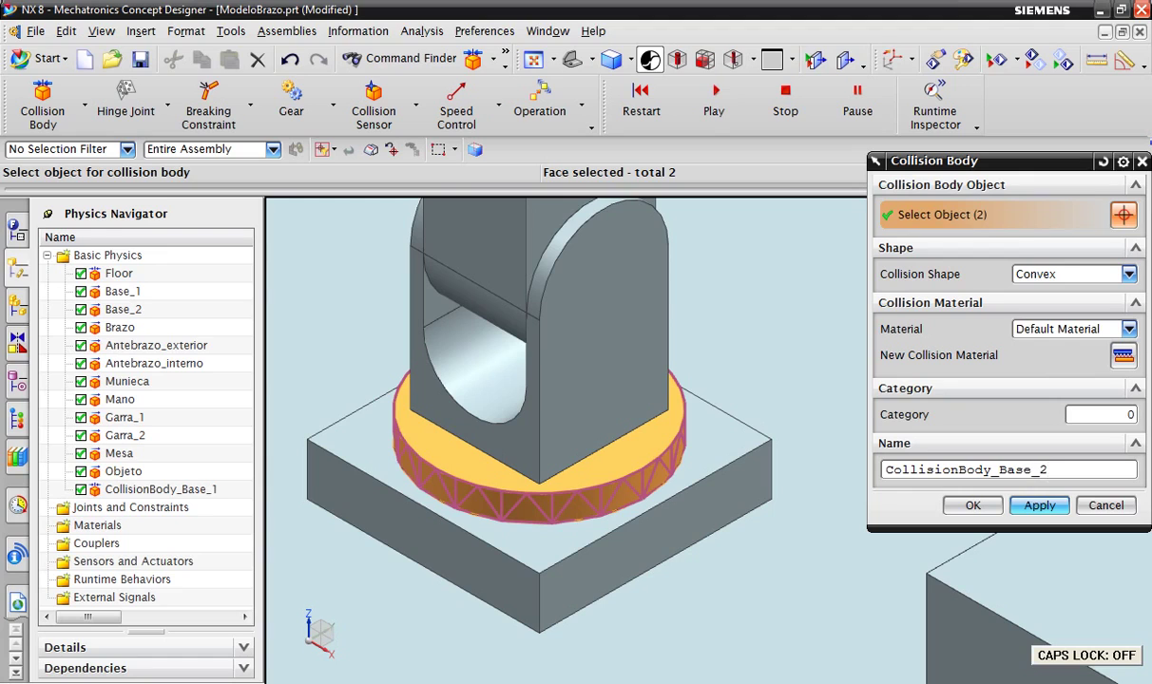
pyautogui.click(1035, 506)
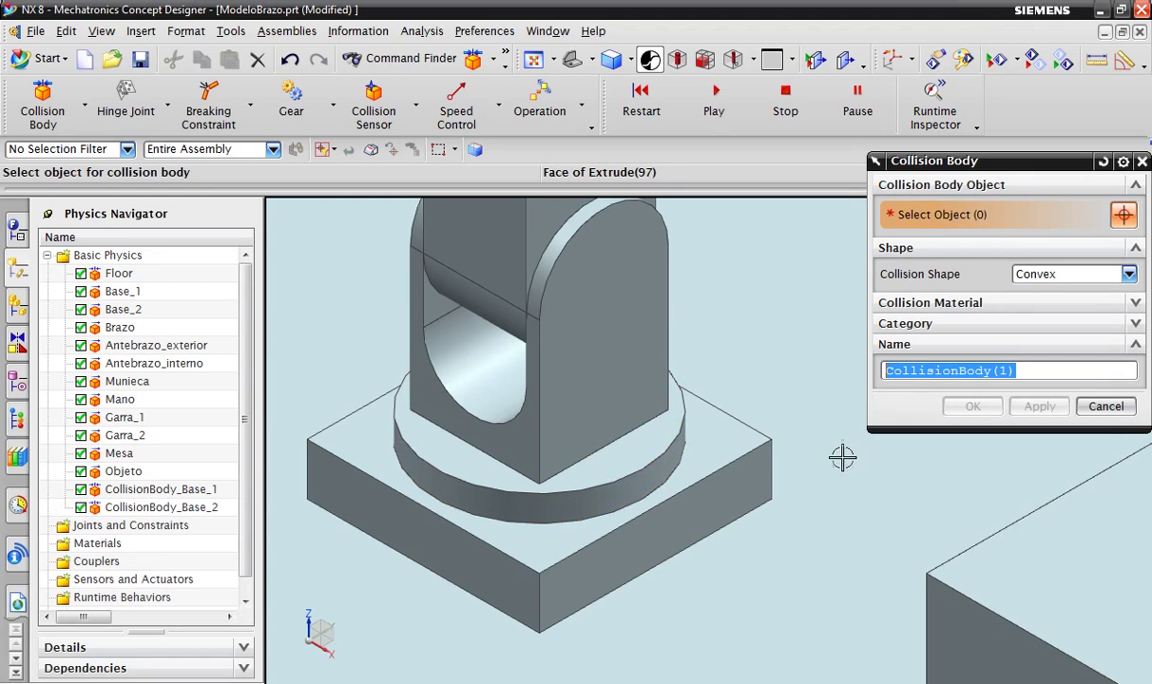
pyautogui.scroll(-4, 785, 447)
pyautogui.scroll(2, 785, 446)
pyautogui.scroll(2, 728, 380)
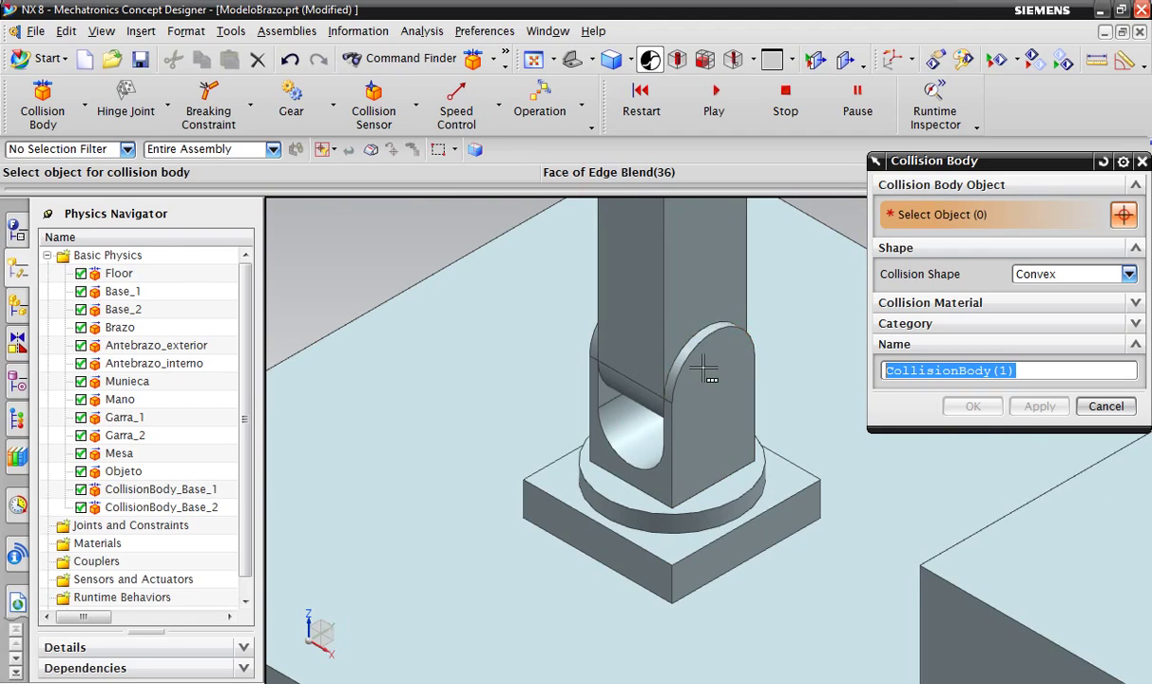
pyautogui.scroll(-2, 728, 386)
pyautogui.scroll(-2, 741, 361)
pyautogui.scroll(-2, 757, 302)
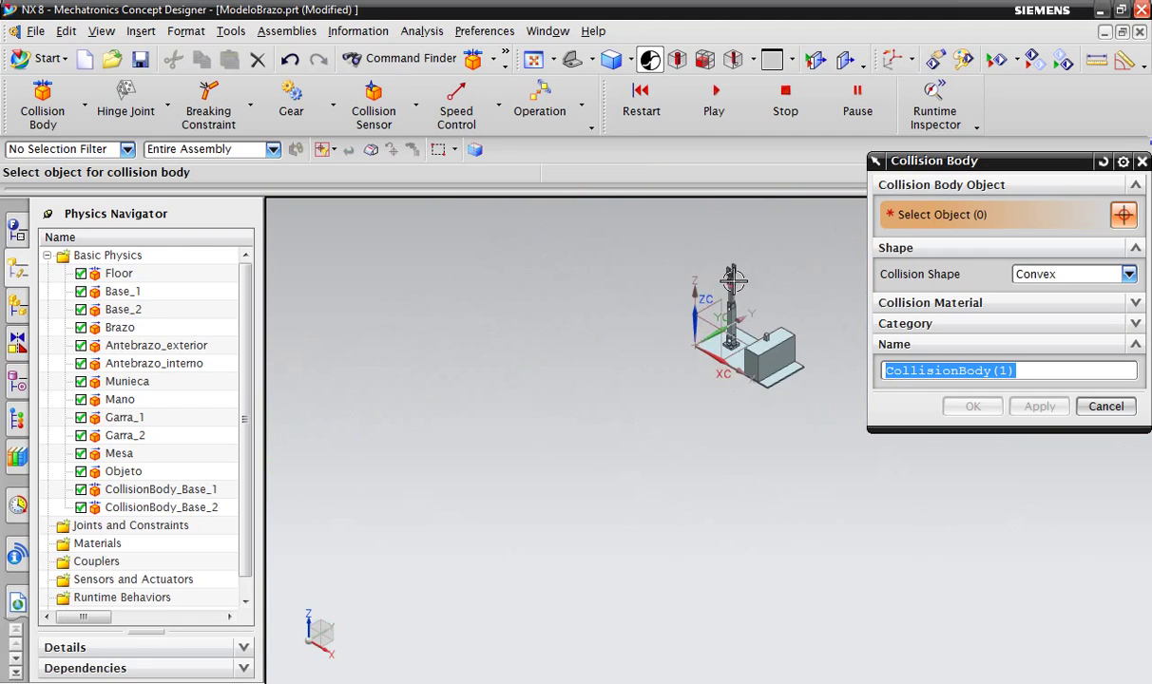
pyautogui.scroll(3, 757, 302)
pyautogui.scroll(-2, 622, 308)
pyautogui.scroll(1, 632, 459)
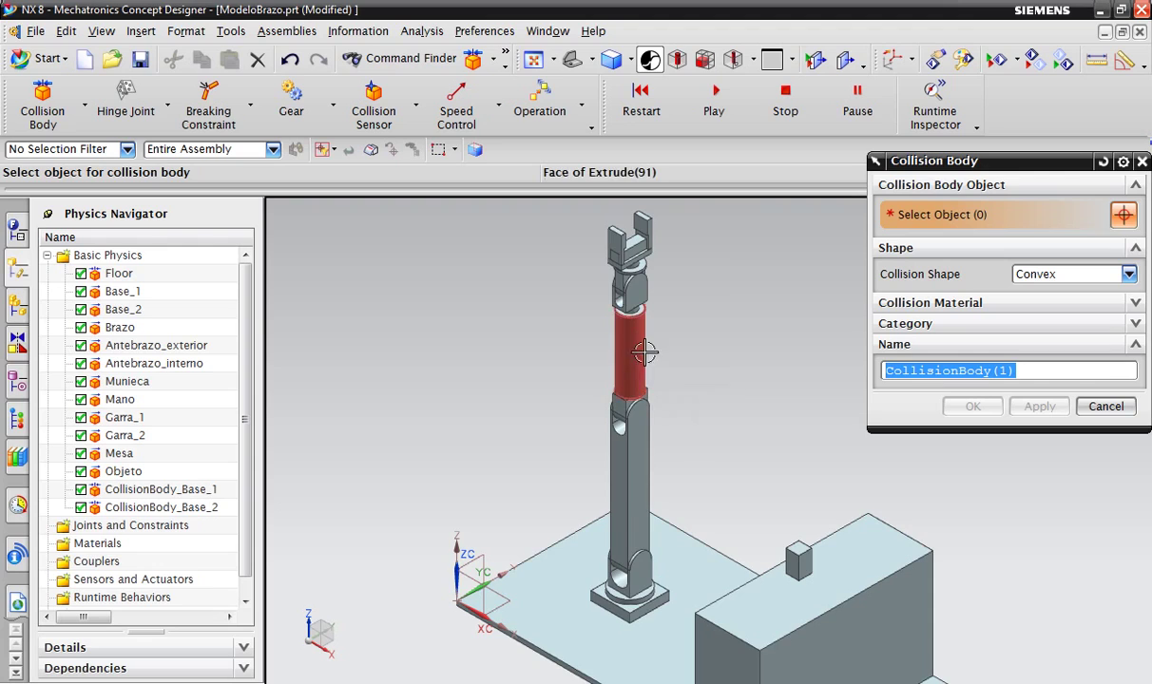
pyautogui.scroll(2, 649, 387)
pyautogui.scroll(1, 651, 392)
pyautogui.scroll(-1, 655, 399)
pyautogui.scroll(-2, 632, 291)
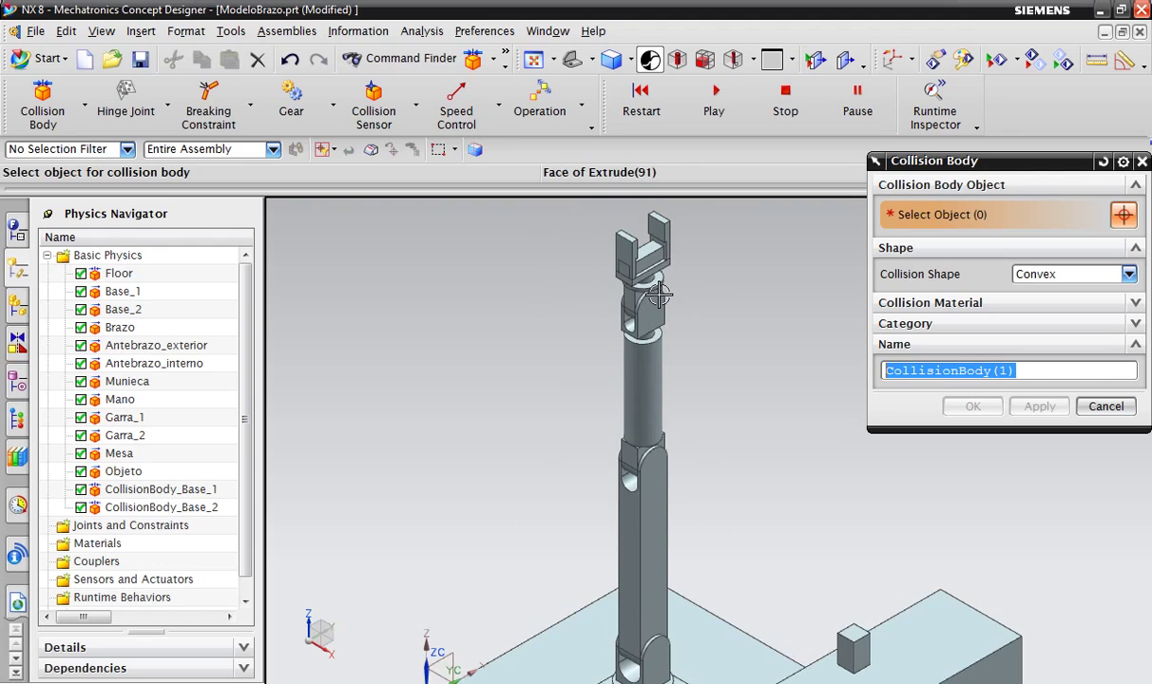
pyautogui.scroll(2, 639, 224)
pyautogui.scroll(1, 639, 224)
pyautogui.scroll(-2, 586, 375)
pyautogui.scroll(1, 665, 475)
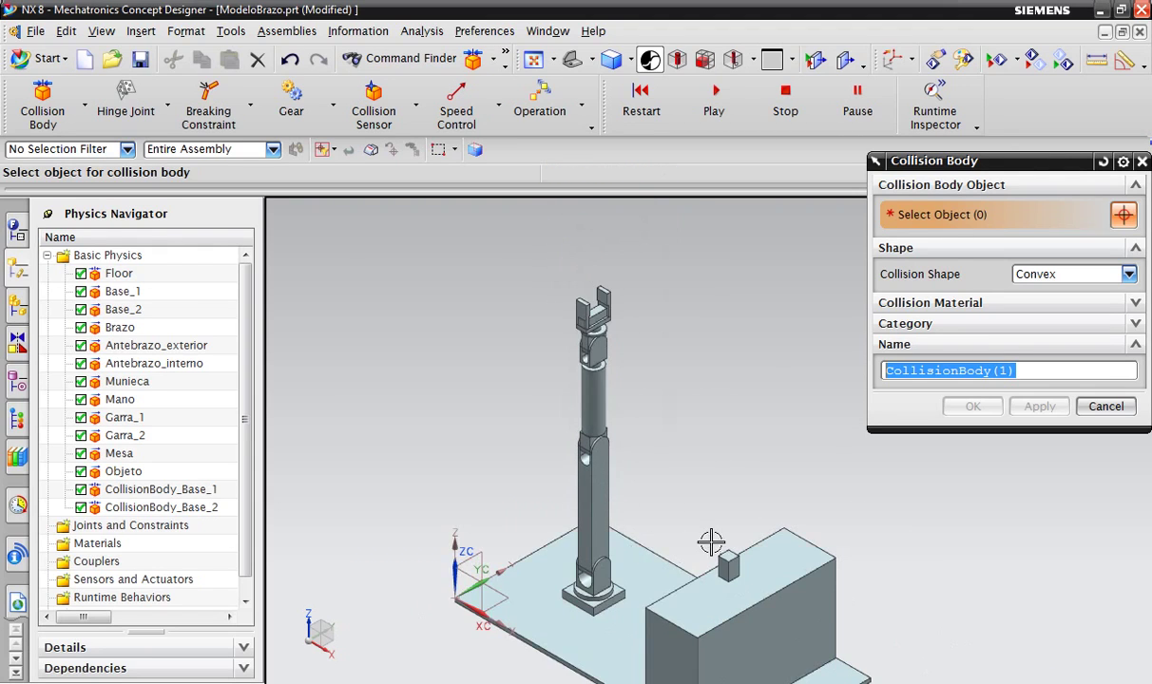
pyautogui.scroll(2, 703, 523)
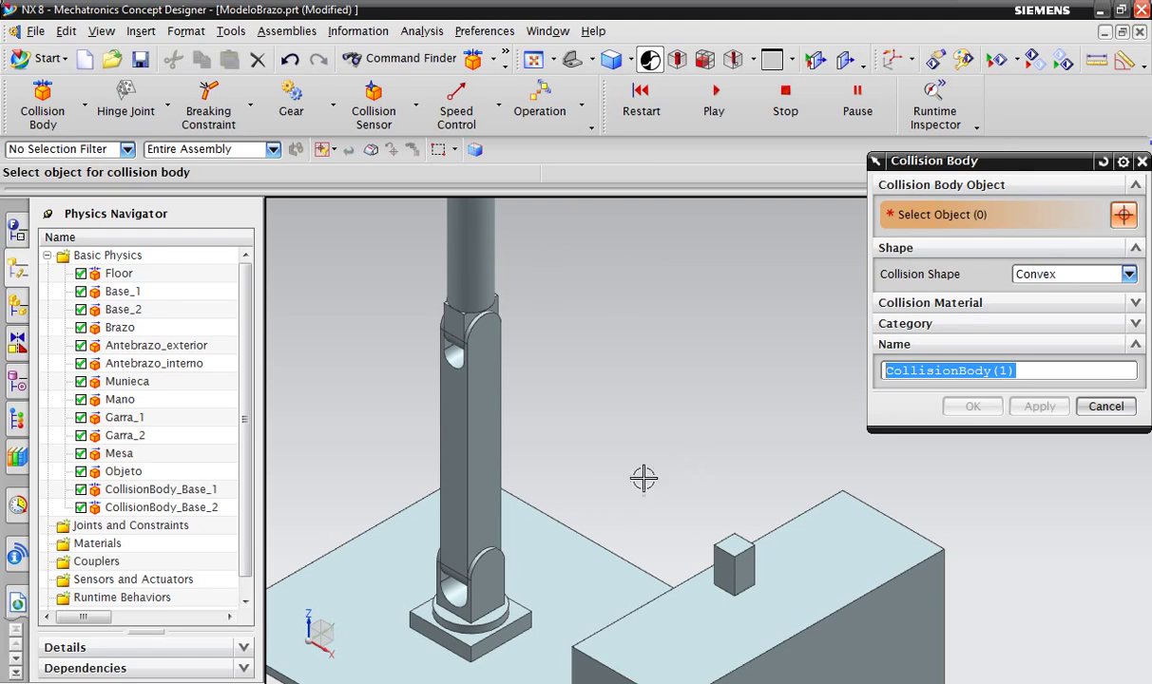
pyautogui.scroll(-2, 601, 448)
pyautogui.scroll(-2, 539, 380)
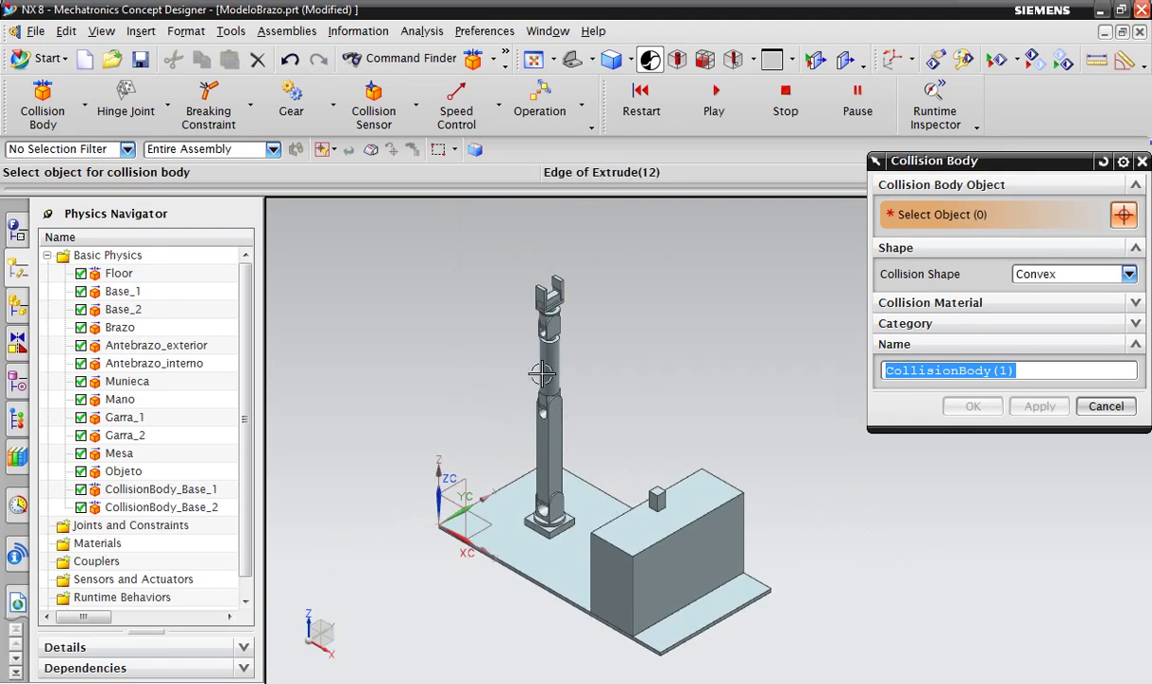
pyautogui.scroll(2, 540, 373)
pyautogui.scroll(2, 597, 467)
pyautogui.scroll(2, 539, 475)
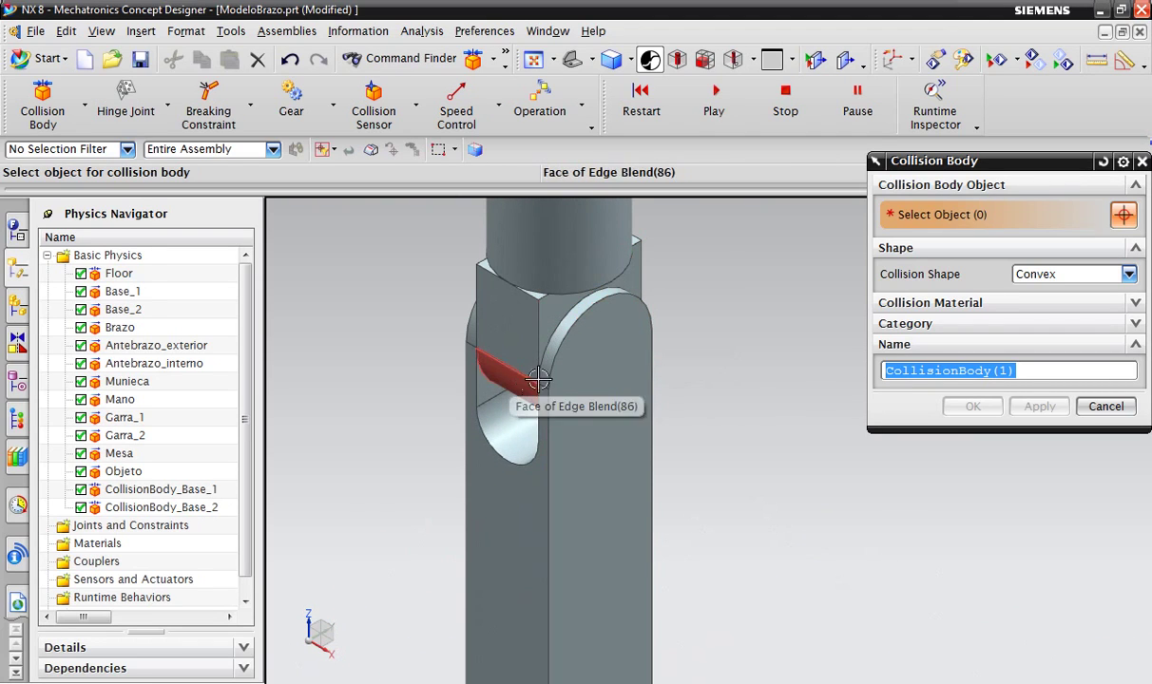
pyautogui.scroll(-3, 617, 380)
pyautogui.scroll(-2, 661, 394)
pyautogui.scroll(-2, 627, 447)
pyautogui.scroll(1, 603, 497)
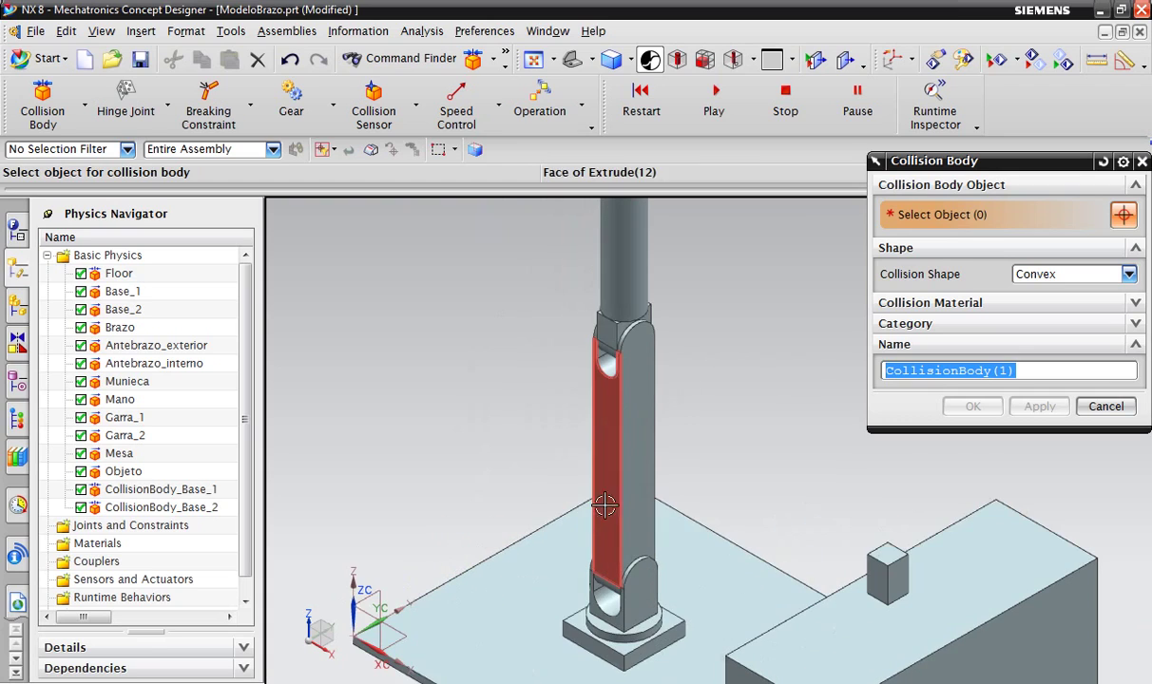
# - Create CollisionBody(1) from the long arm face and CollisionBody(2) from two joint faces
pyautogui.click(608, 483)
pyautogui.scroll(1, 693, 445)
pyautogui.scroll(1, 692, 445)
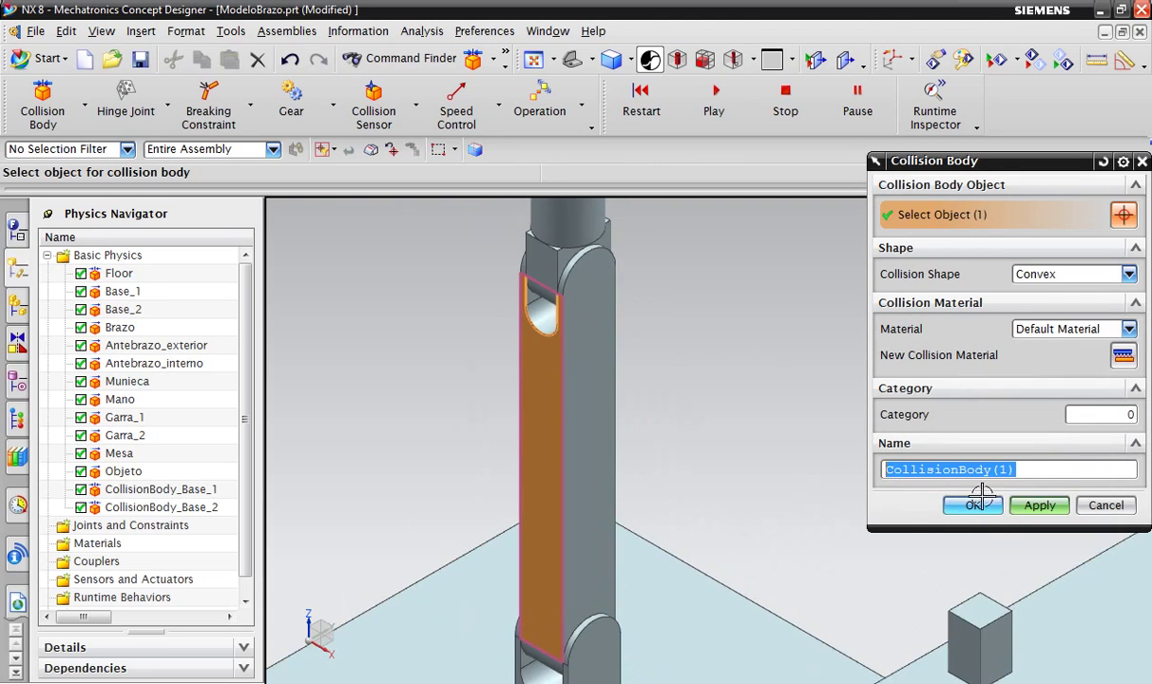
pyautogui.click(1026, 511)
pyautogui.scroll(1, 599, 389)
pyautogui.scroll(1, 599, 390)
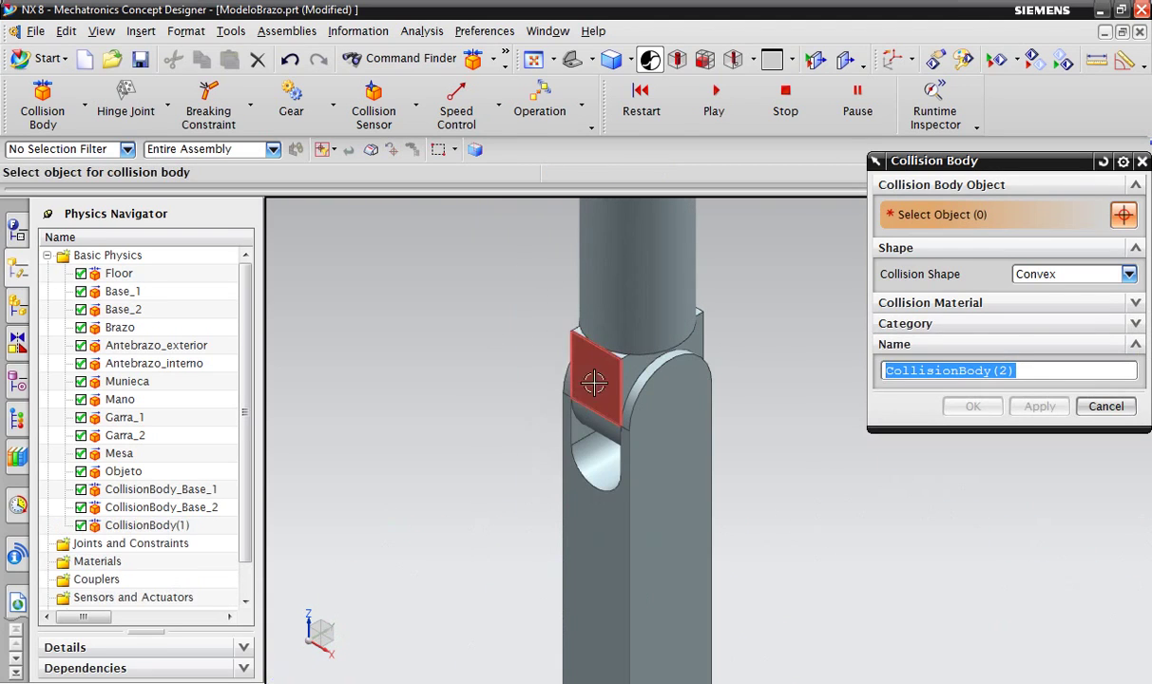
pyautogui.click(603, 391)
pyautogui.click(575, 399)
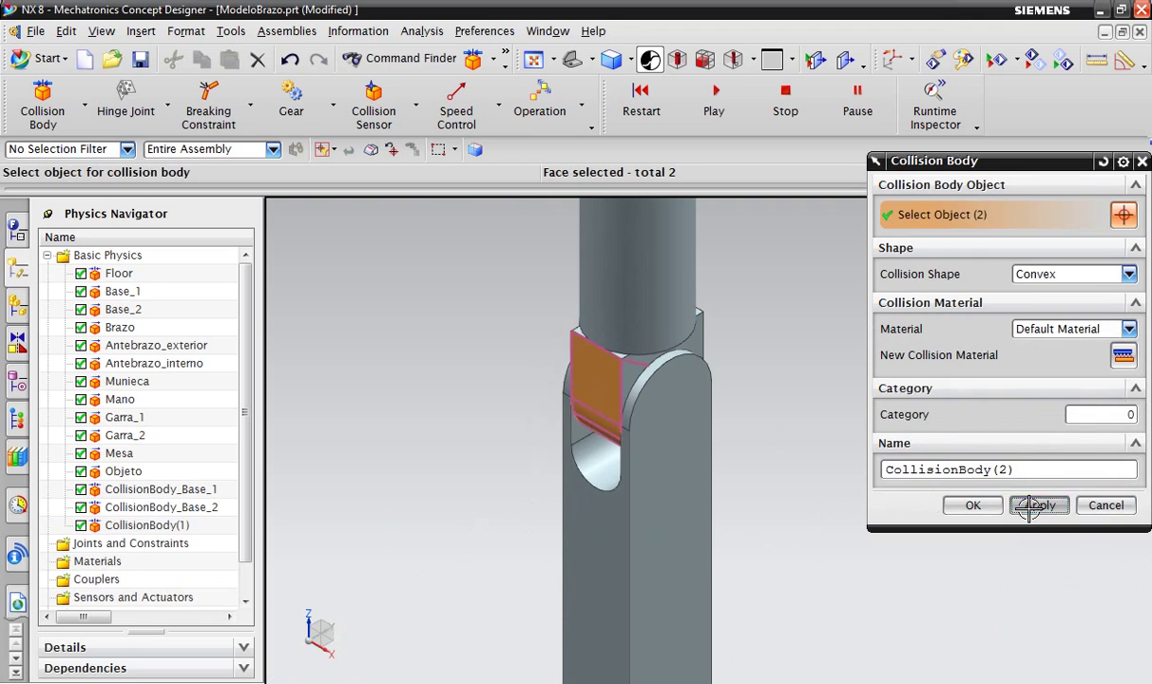
pyautogui.click(1040, 472)
# - Create CollisionBody(3), (4) and (5) from the lower ring, long cylinder and top ring faces
pyautogui.scroll(-2, 678, 435)
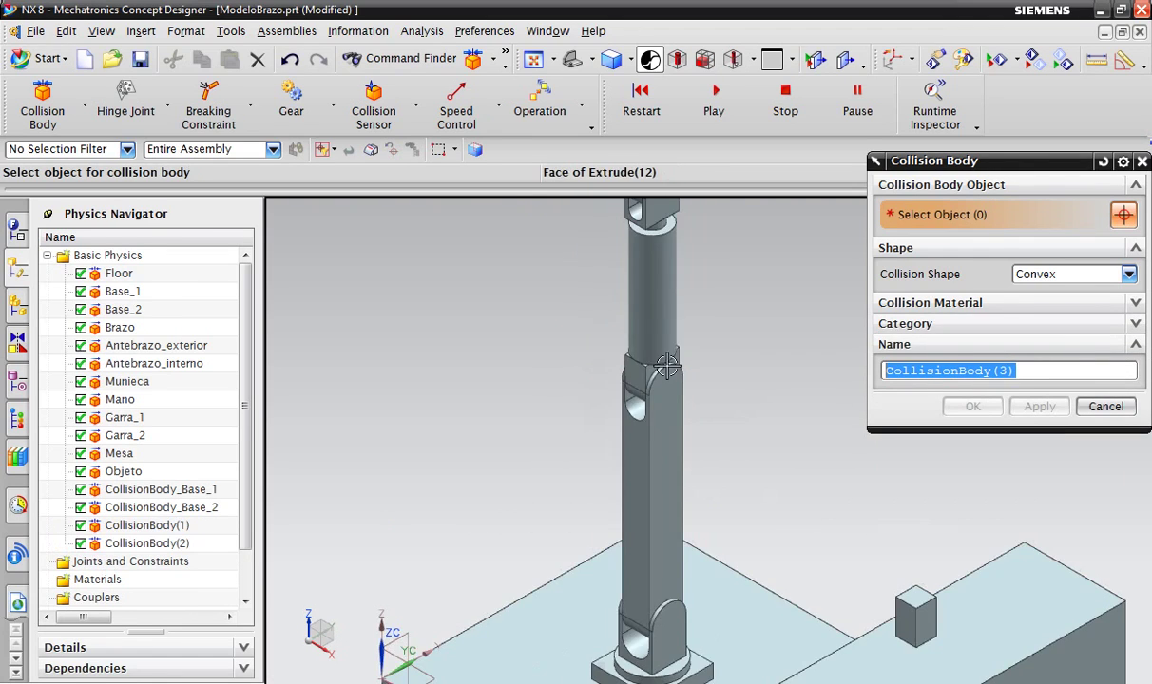
pyautogui.scroll(-2, 662, 280)
pyautogui.scroll(3, 662, 281)
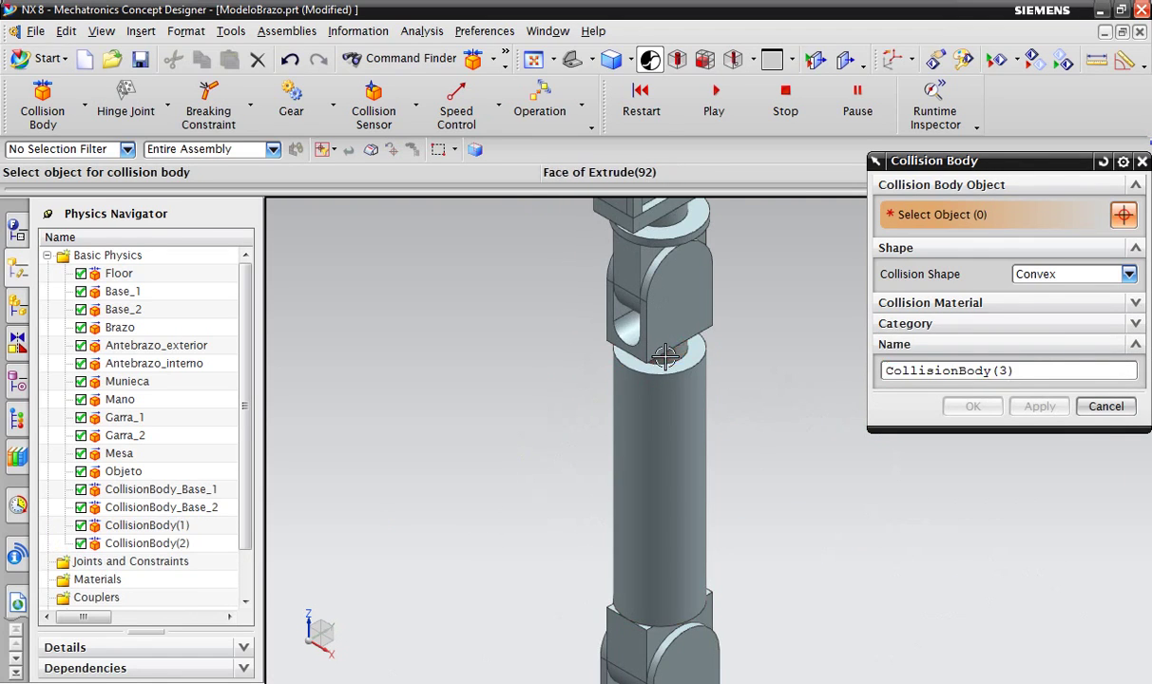
pyautogui.click(632, 342)
pyautogui.click(1038, 505)
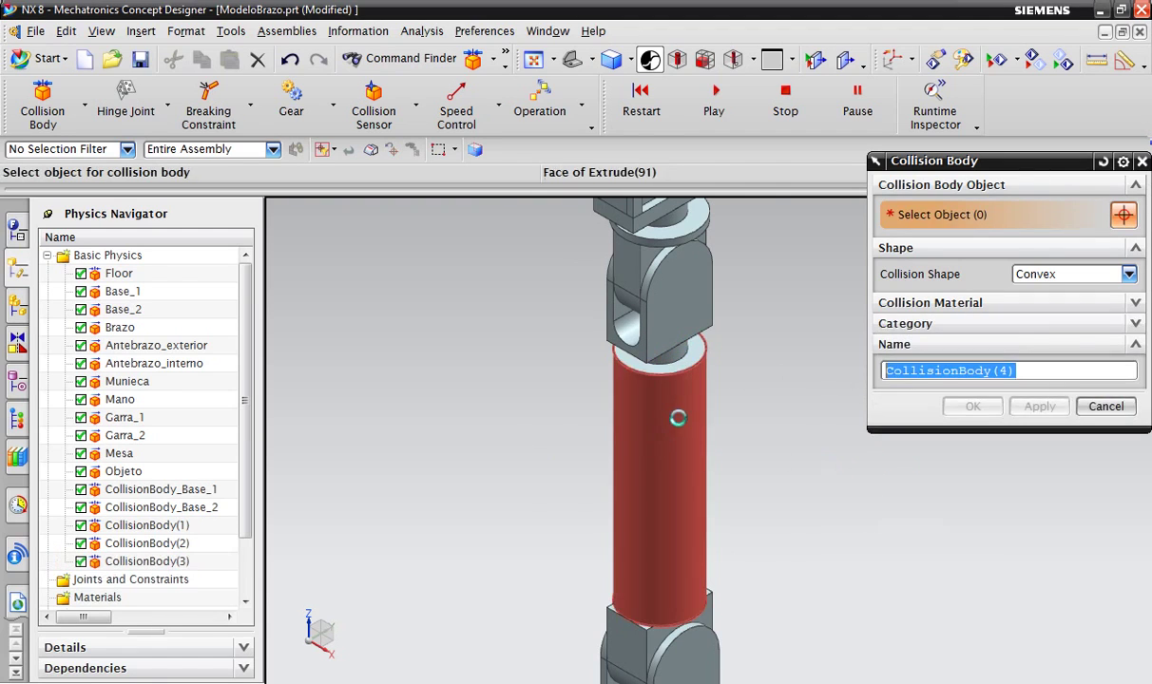
pyautogui.click(680, 465)
pyautogui.click(1038, 505)
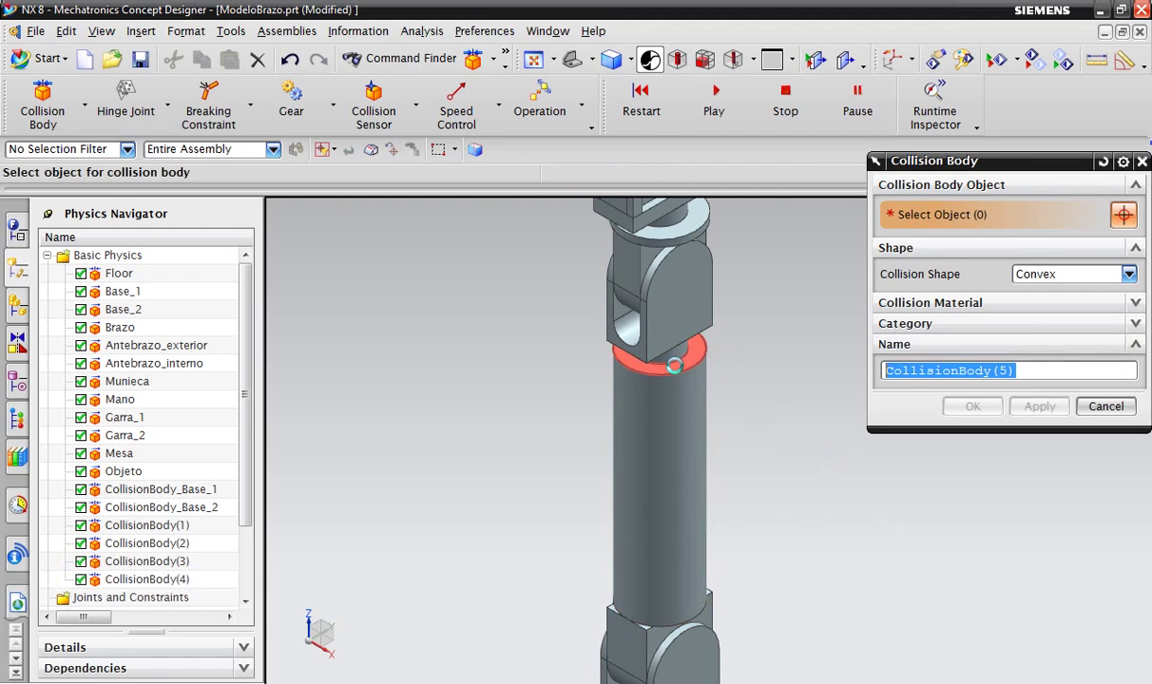
pyautogui.click(658, 354)
pyautogui.click(1036, 505)
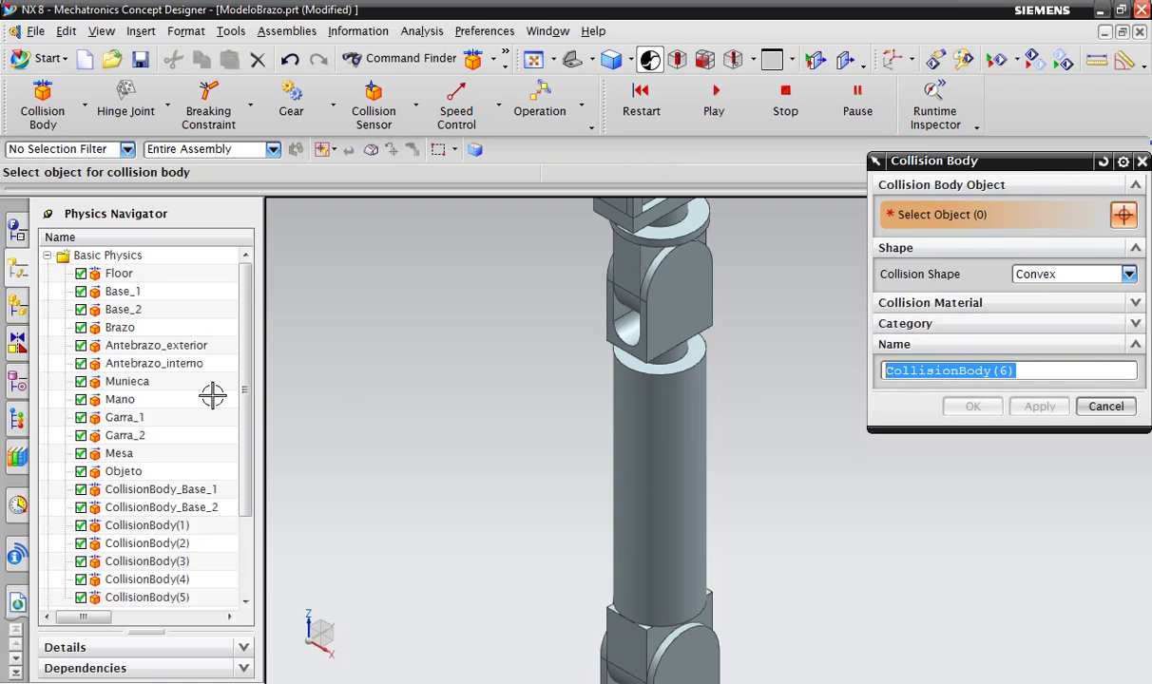
pyautogui.scroll(-2, 214, 399)
pyautogui.scroll(1, 437, 383)
pyautogui.scroll(1, 537, 442)
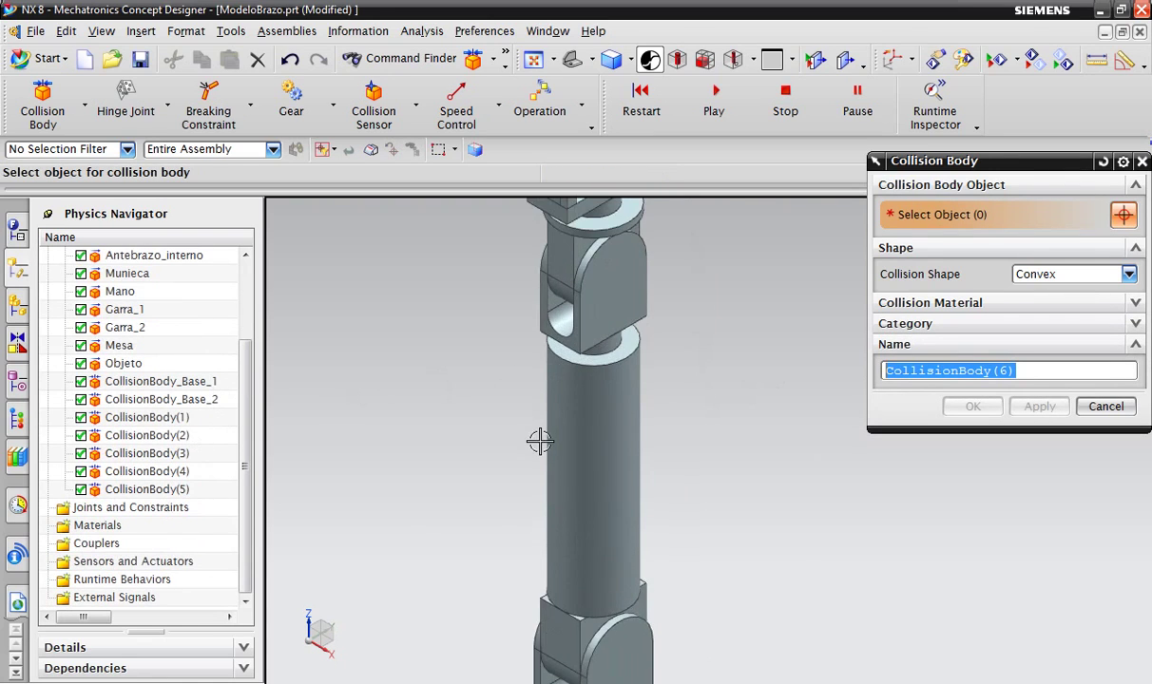
pyautogui.scroll(1, 547, 430)
pyautogui.scroll(3, 553, 478)
pyautogui.scroll(-2, 552, 478)
pyautogui.scroll(-2, 552, 478)
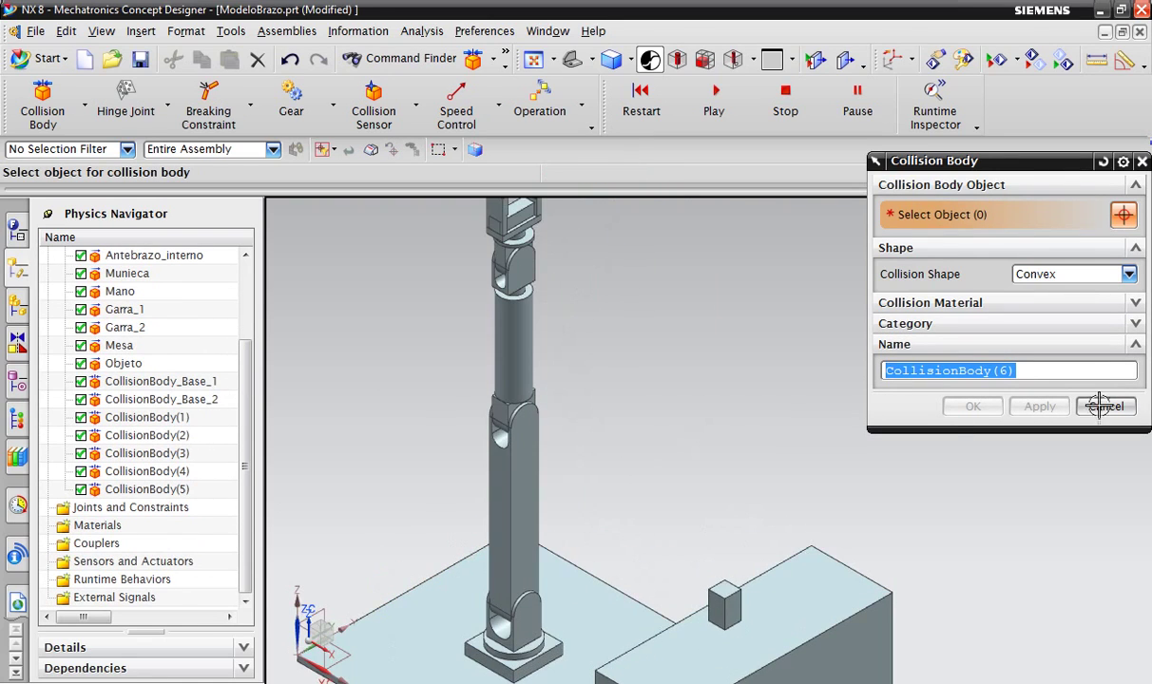
# - Cancel the Collision Body dialog and review the seven collision bodies in the Physics Navigator
pyautogui.click(1105, 405)
pyautogui.scroll(2, 819, 418)
pyautogui.scroll(2, 760, 442)
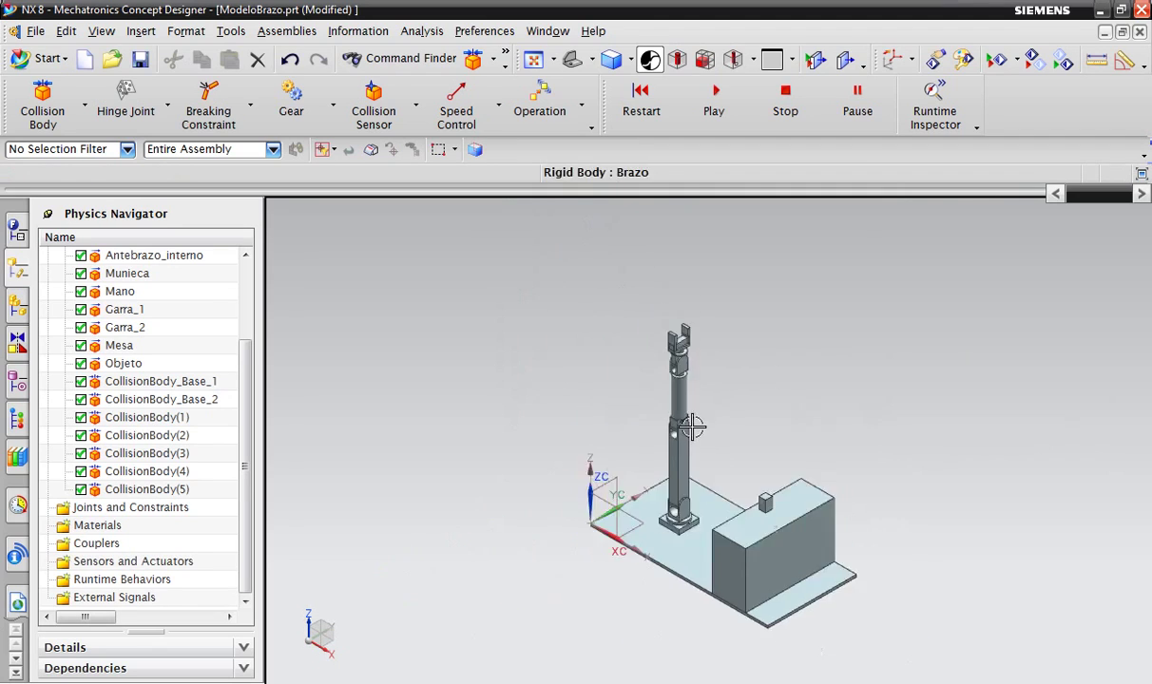
pyautogui.scroll(-2, 744, 461)
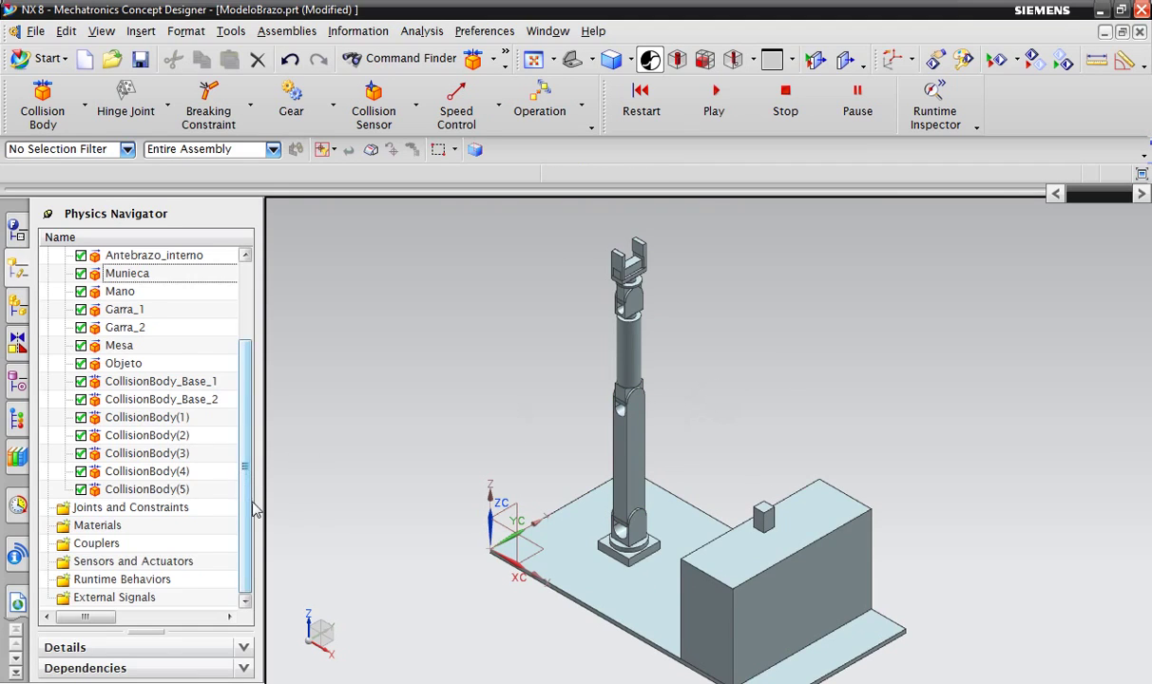
pyautogui.scroll(2, 254, 510)
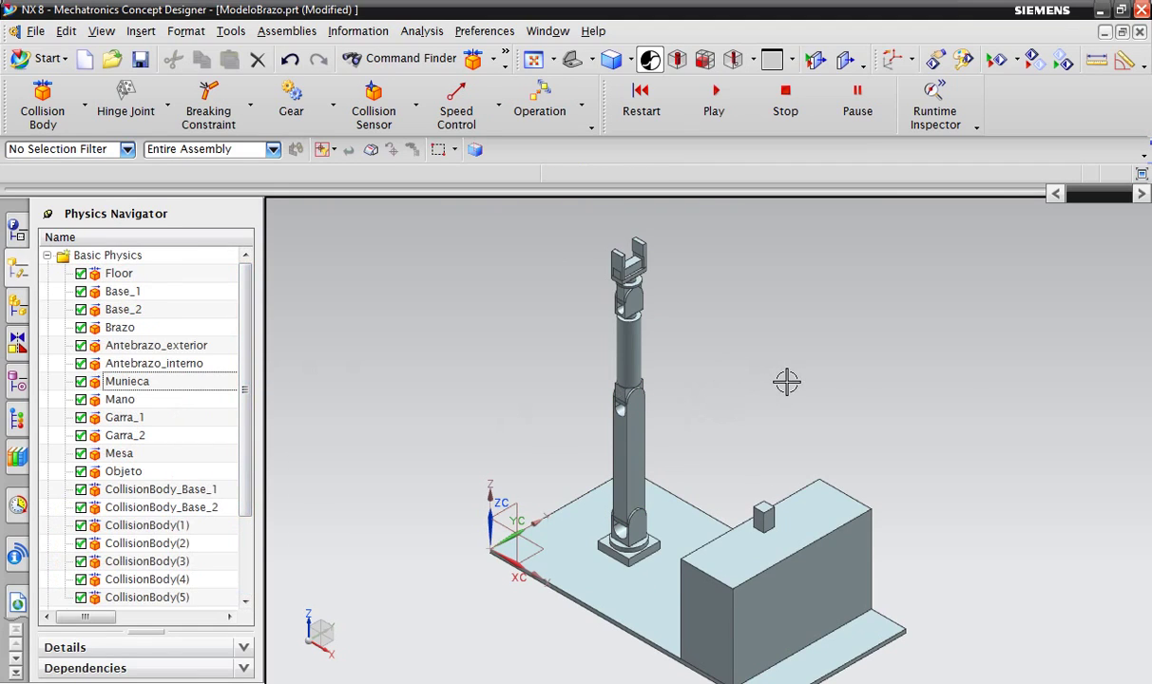
pyautogui.scroll(-2, 247, 389)
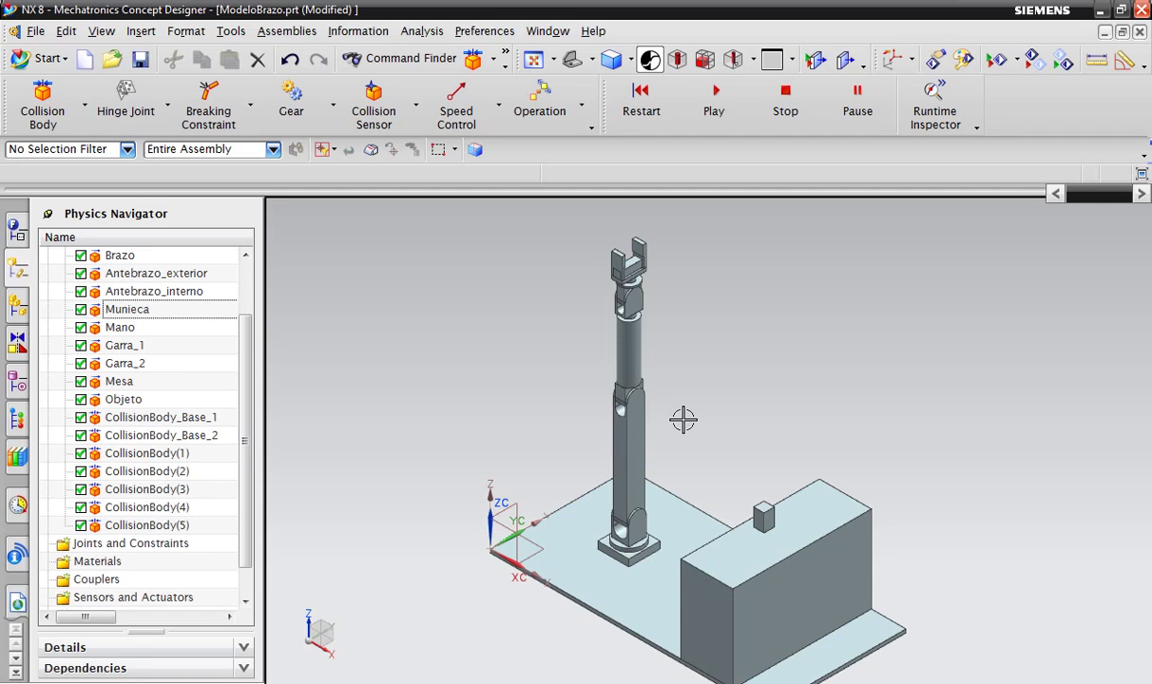
pyautogui.click(711, 122)
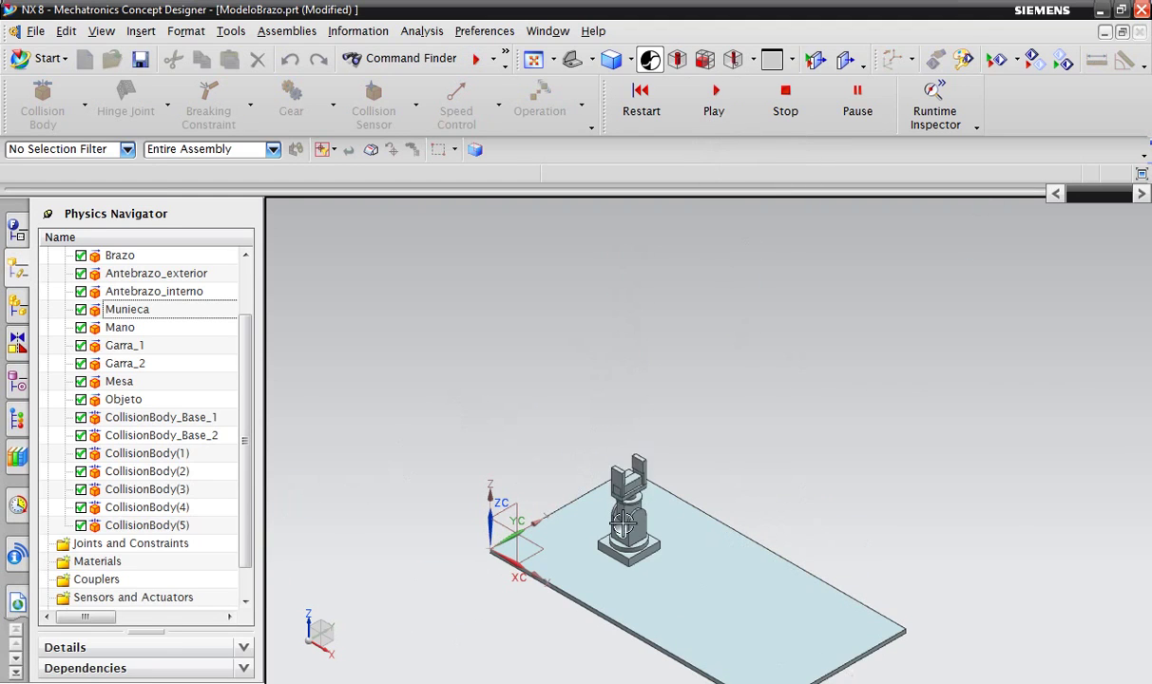
pyautogui.click(790, 112)
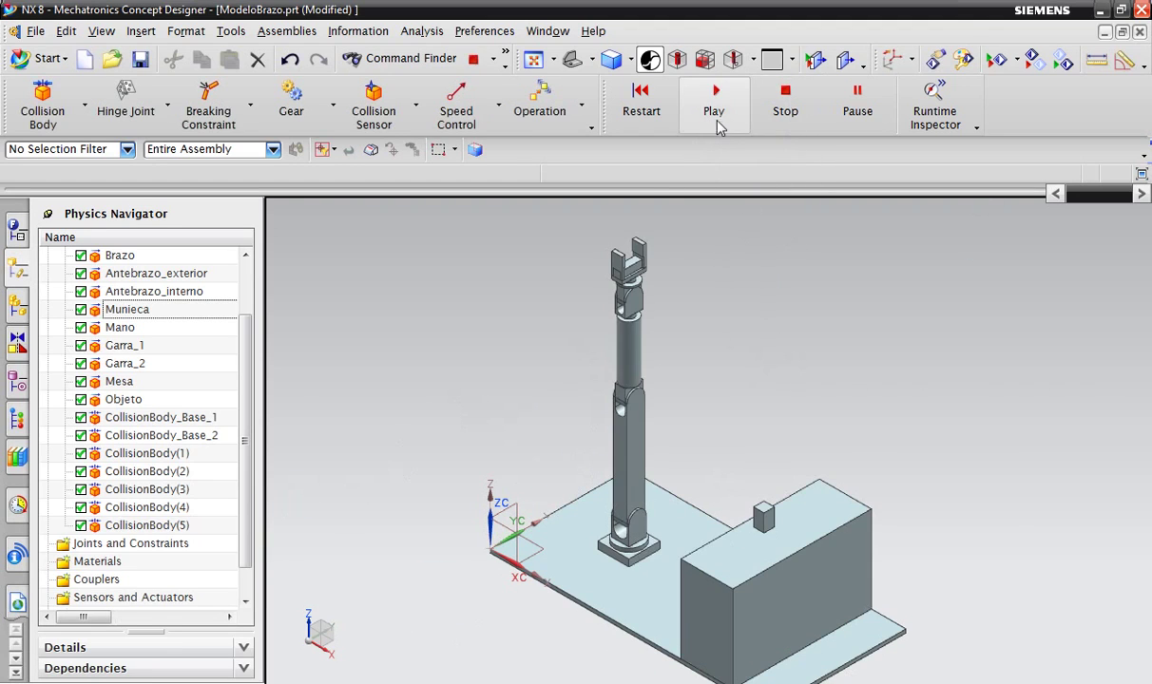
pyautogui.click(715, 119)
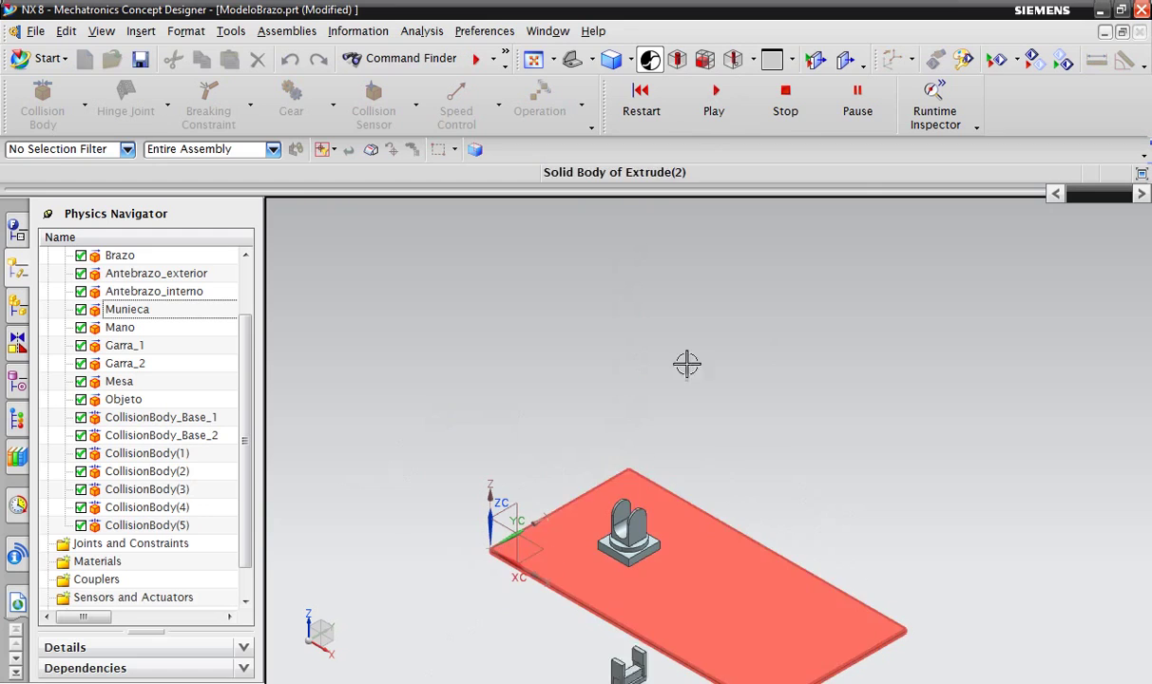
pyautogui.click(786, 112)
pyautogui.click(718, 112)
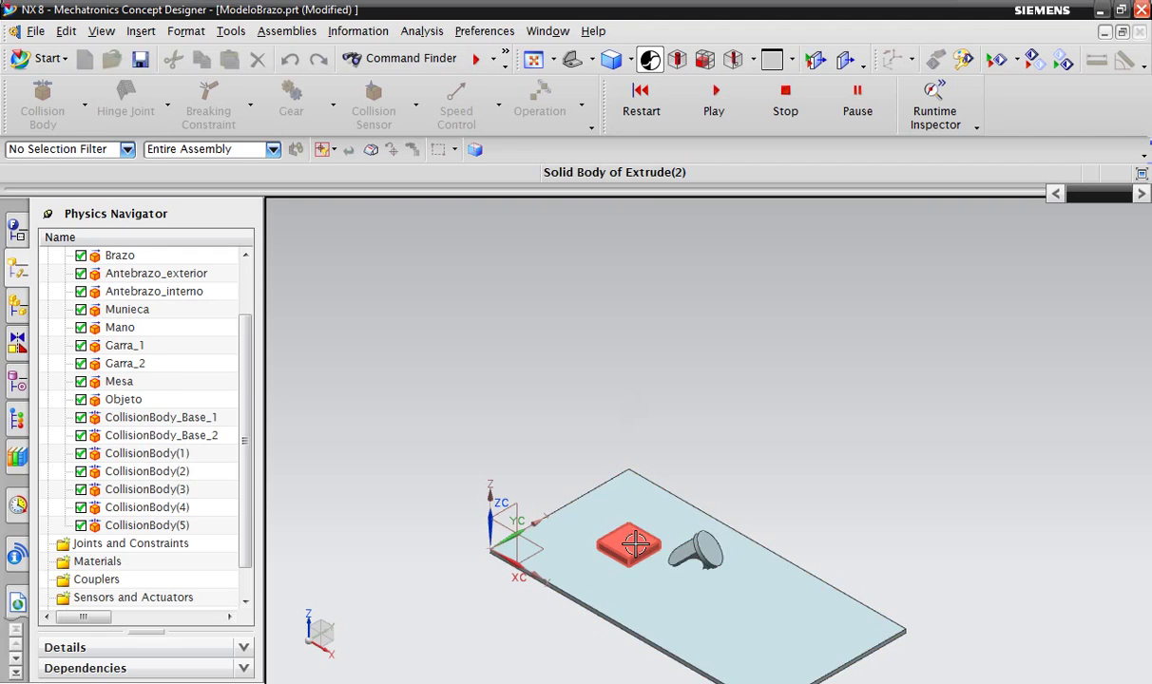
pyautogui.moveTo(641, 537); pyautogui.dragTo(622, 454)
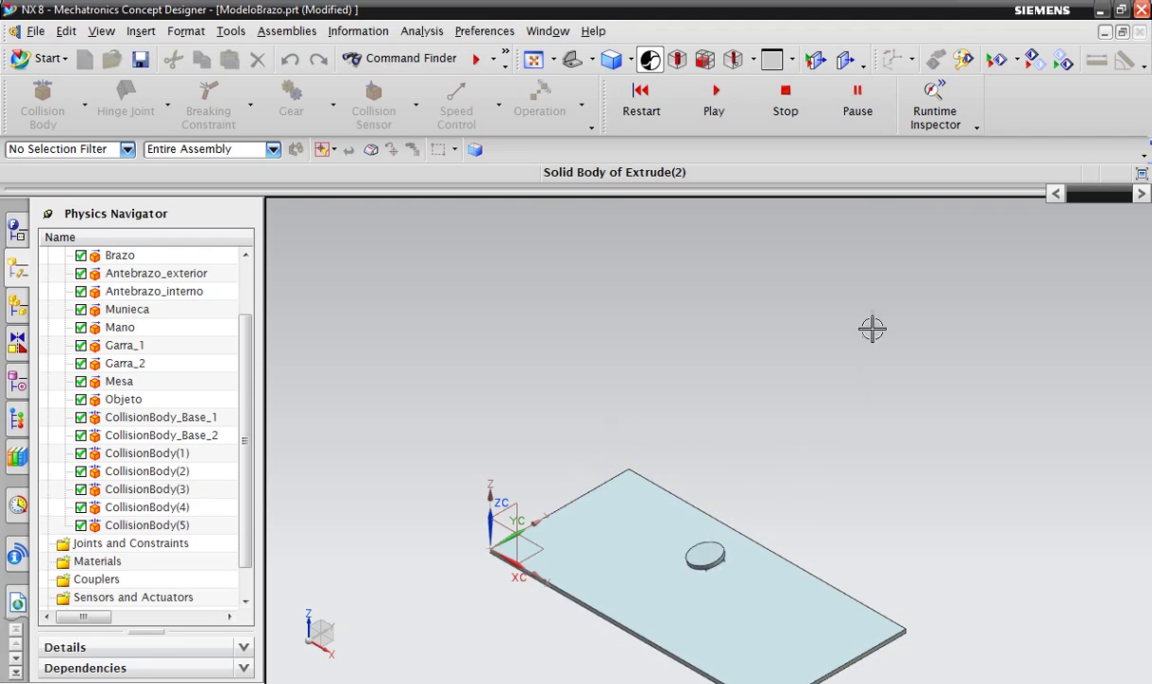
pyautogui.click(785, 95)
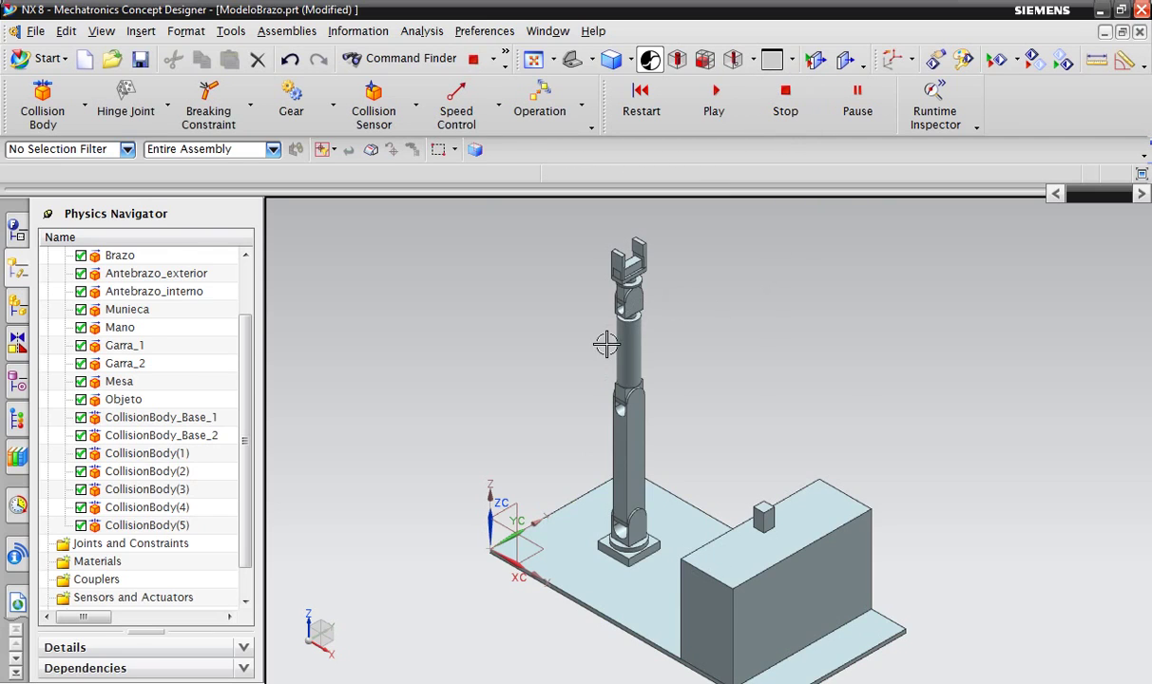
# - Delete CollisionBody(1) through CollisionBody(5), fit the view, and run the simulation to test
pyautogui.scroll(3, 618, 397)
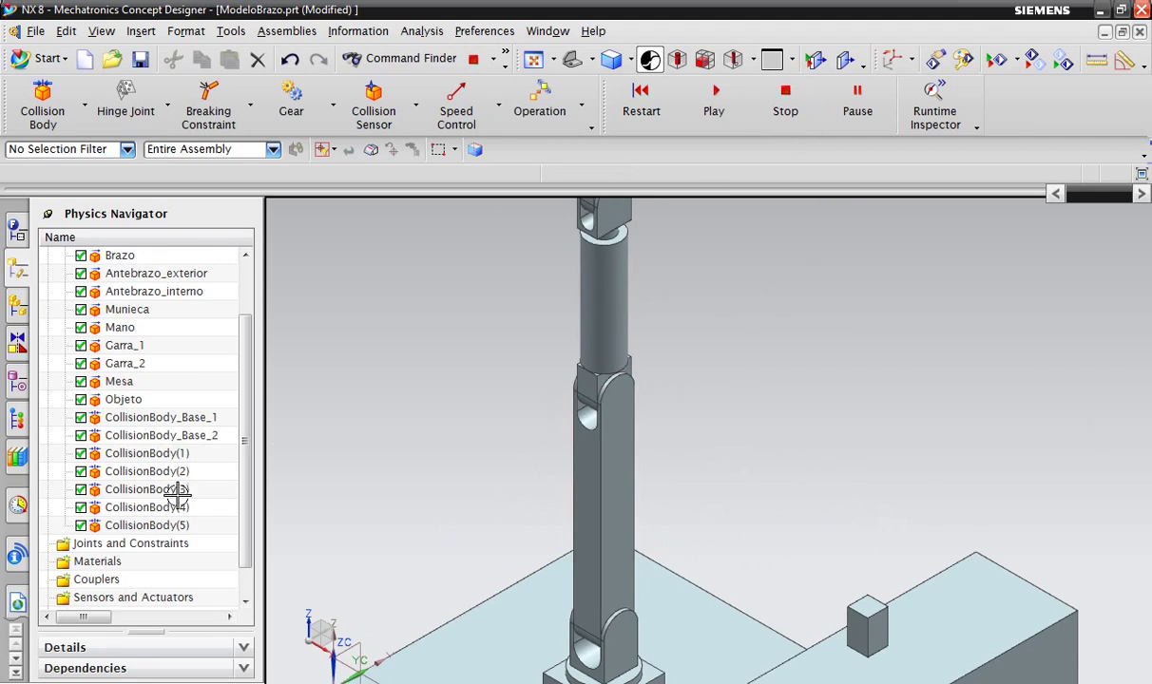
pyautogui.moveTo(171, 525); pyautogui.dragTo(161, 442)
pyautogui.press('Delete')
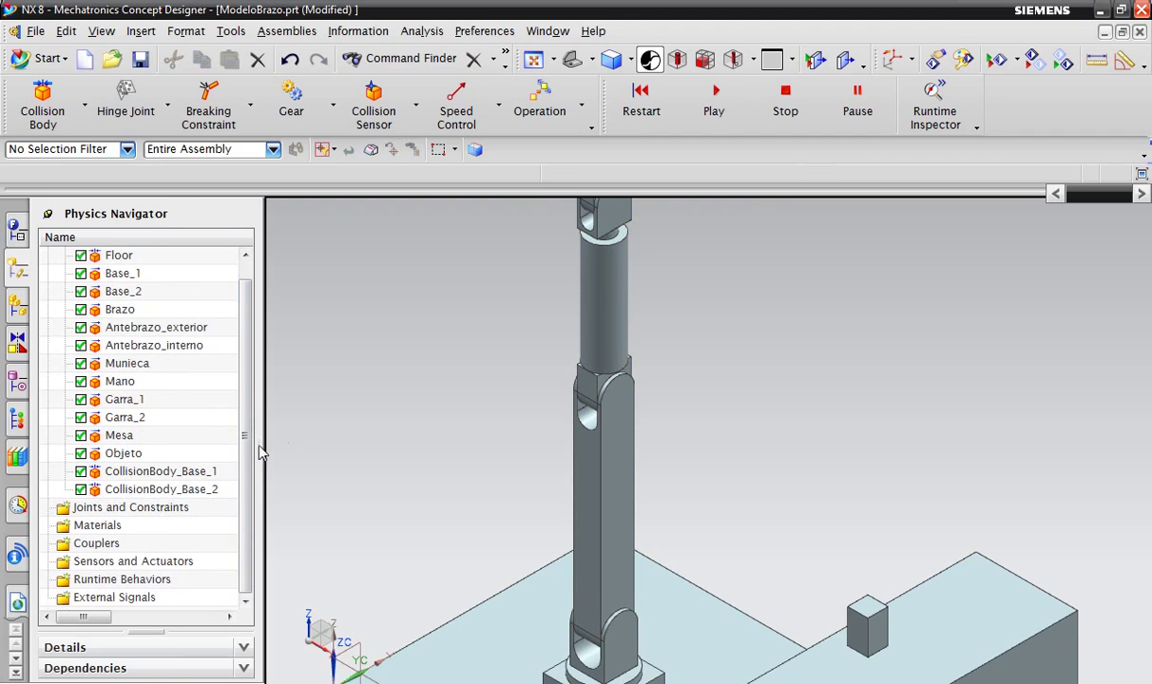
pyautogui.hotkey('ctrl', 'f')
pyautogui.click(715, 103)
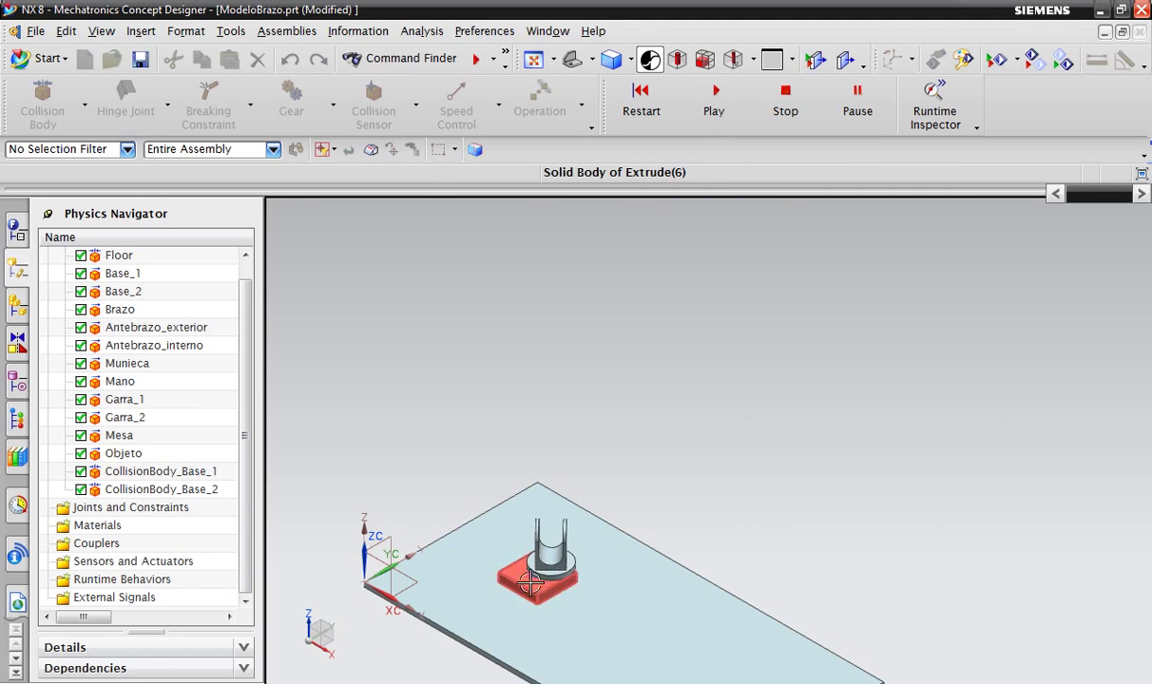
# - Stop the simulation, then delete CollisionBody_Base_1 and CollisionBody_Base_2
pyautogui.click(785, 105)
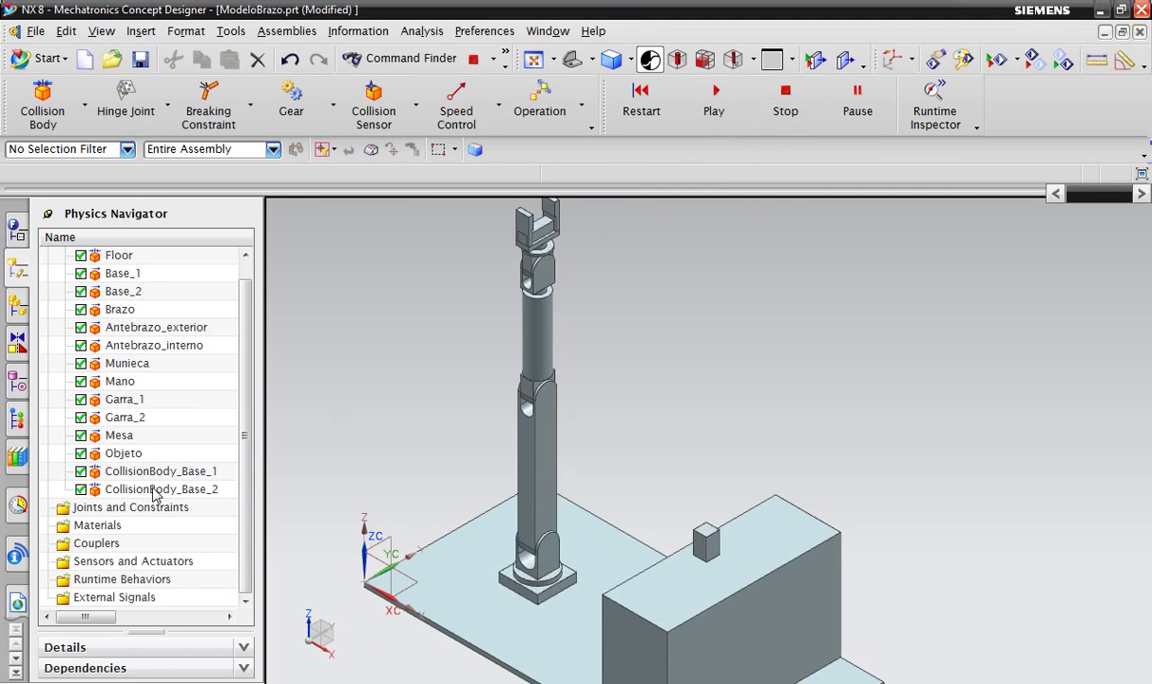
pyautogui.click(158, 473)
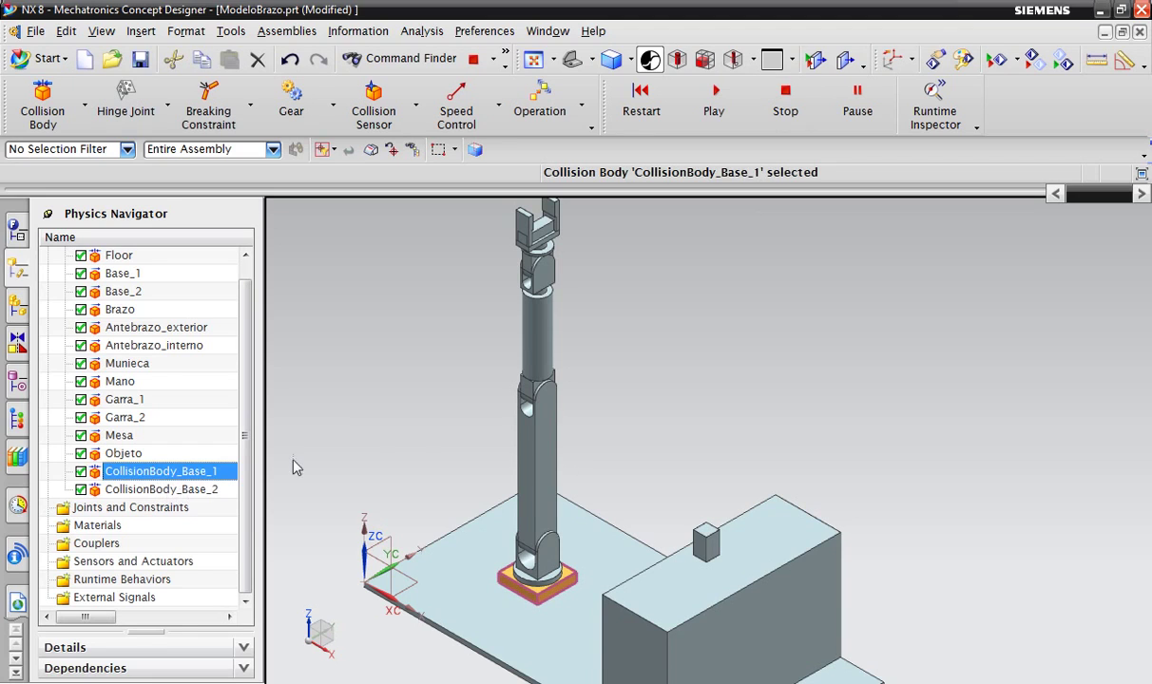
pyautogui.click(543, 504)
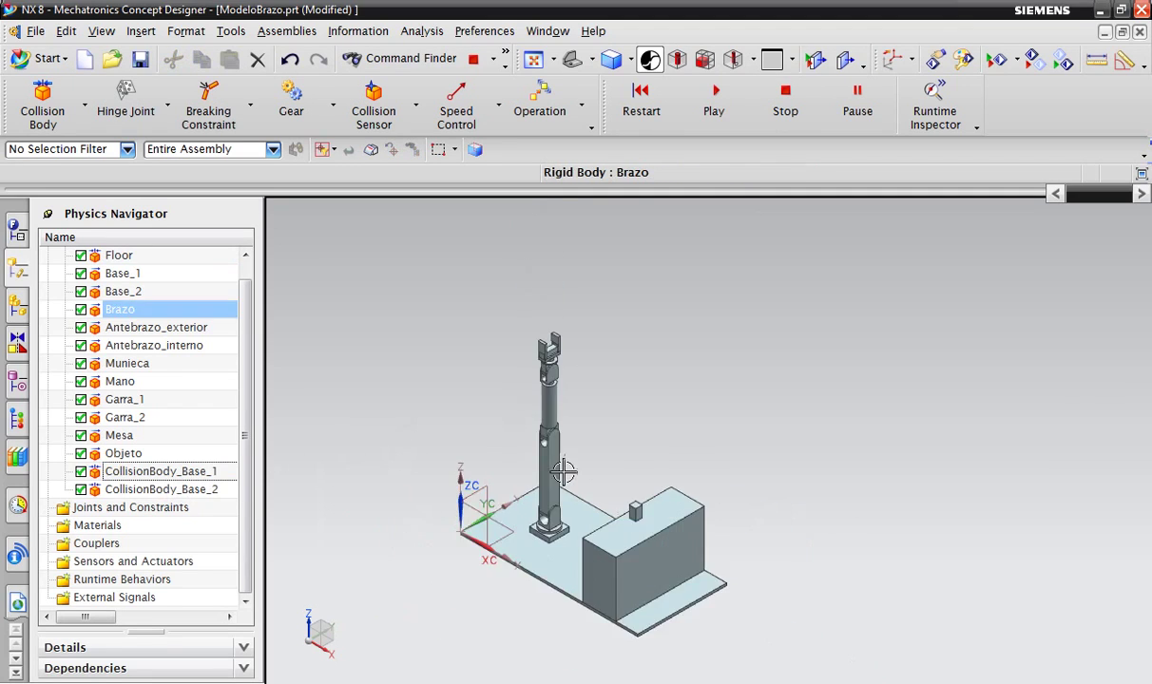
pyautogui.scroll(1, 544, 503)
pyautogui.click(159, 471)
pyautogui.click(178, 486)
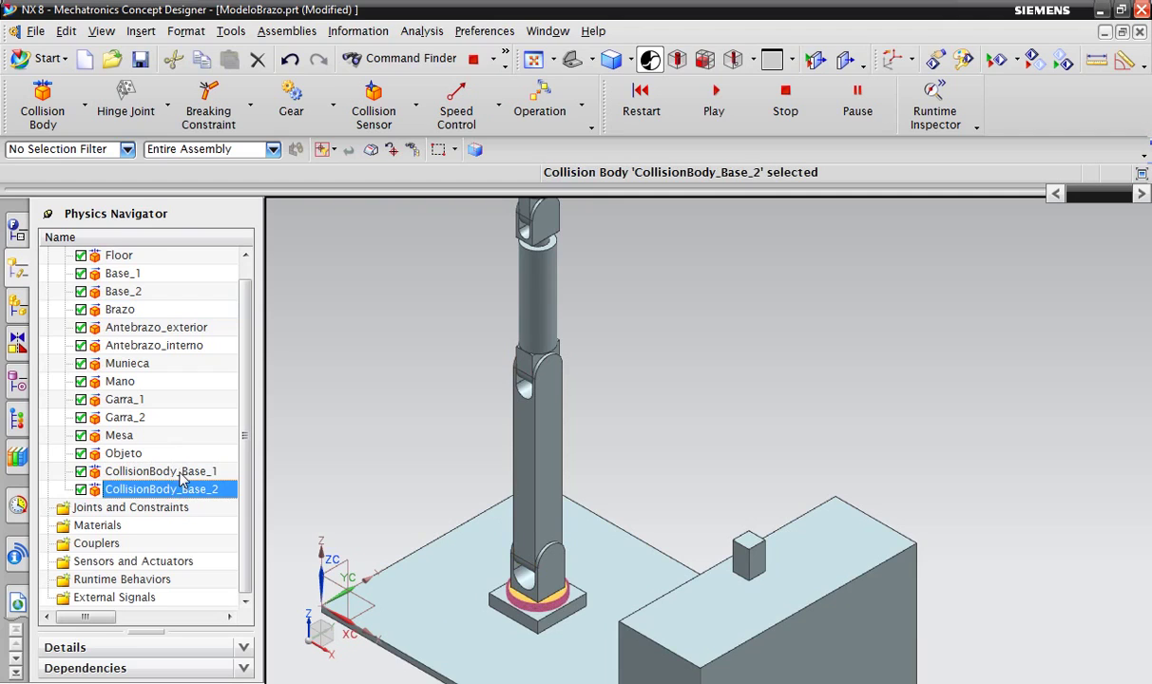
pyautogui.press('Delete')
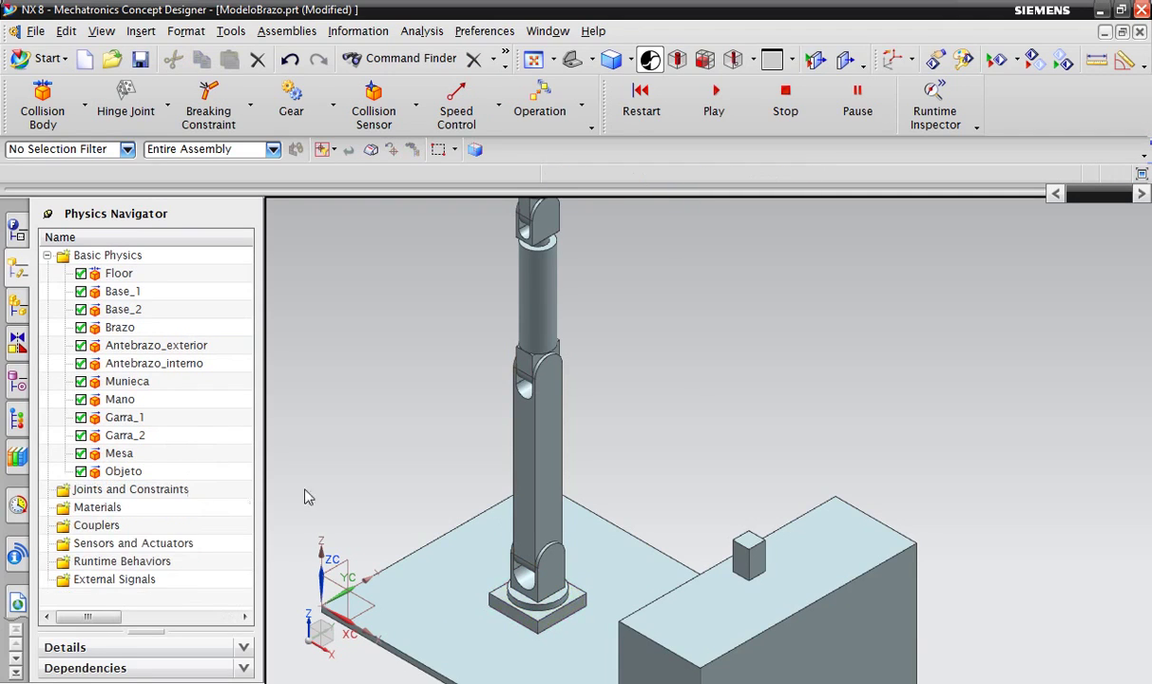
# - Start a Box-shaped collision body on the front face of the Mesa block
pyautogui.scroll(-1, 462, 363)
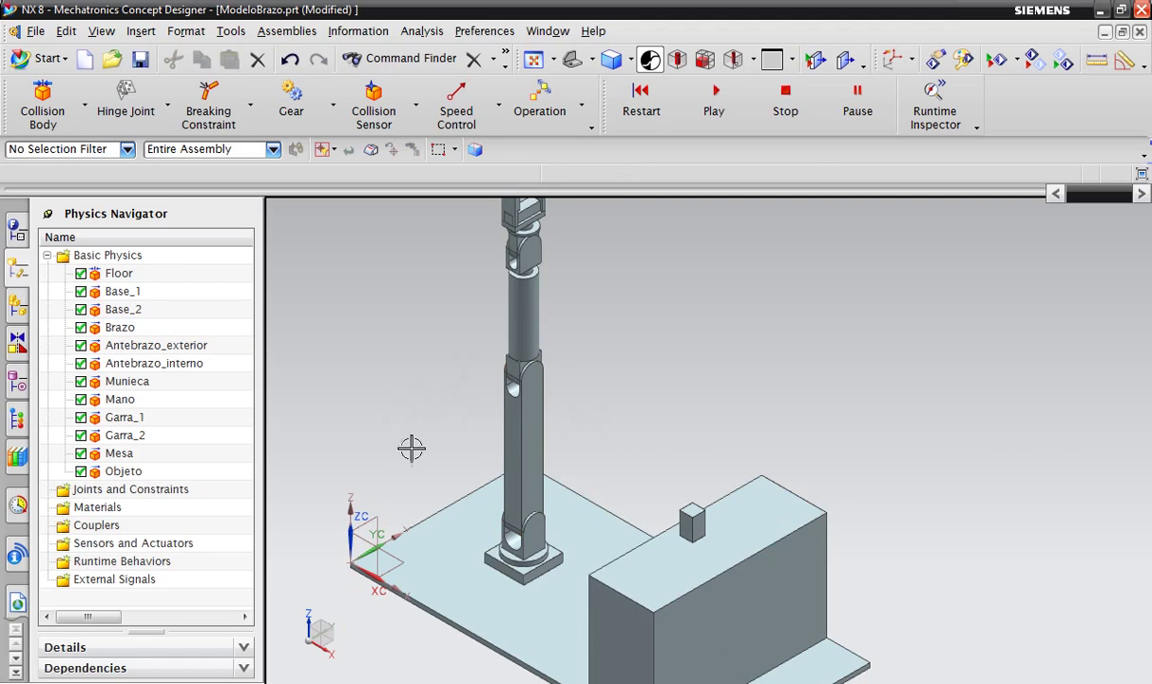
pyautogui.click(695, 618)
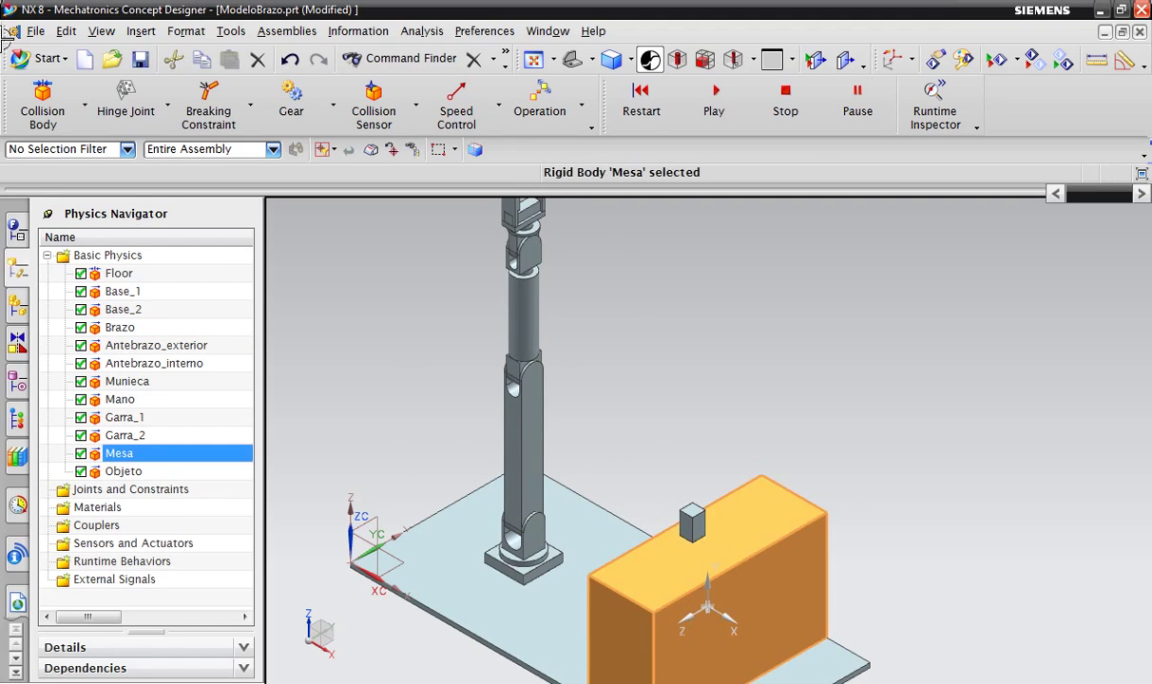
pyautogui.click(36, 101)
pyautogui.click(702, 568)
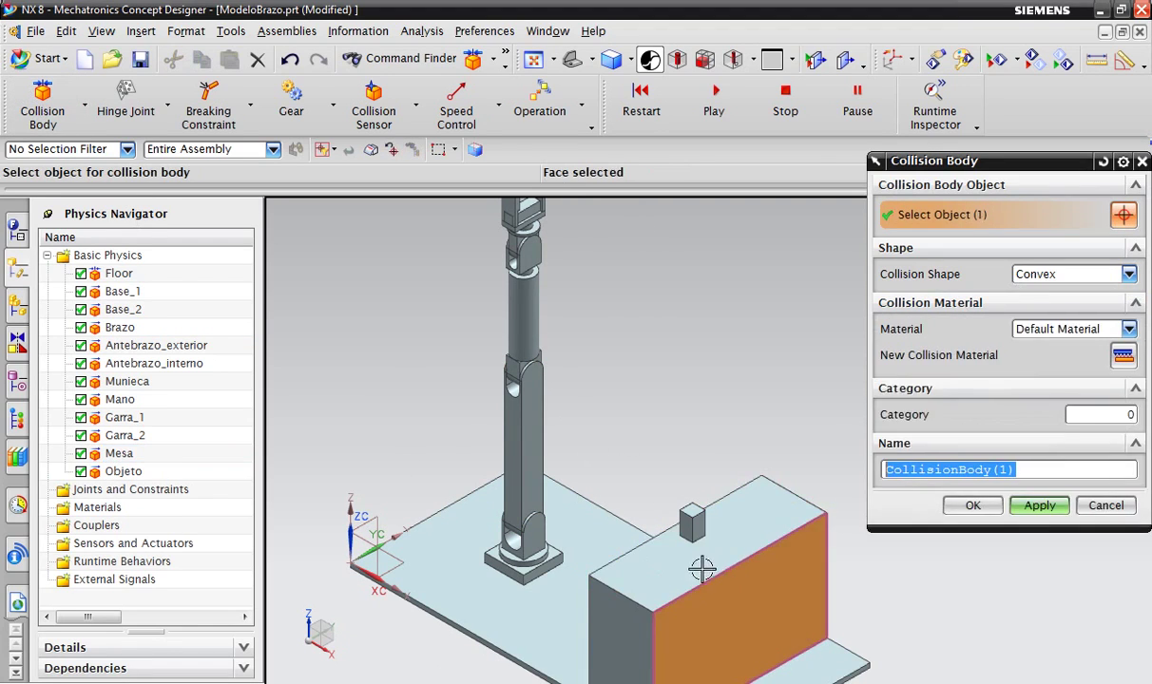
pyautogui.click(1045, 274)
pyautogui.click(1054, 294)
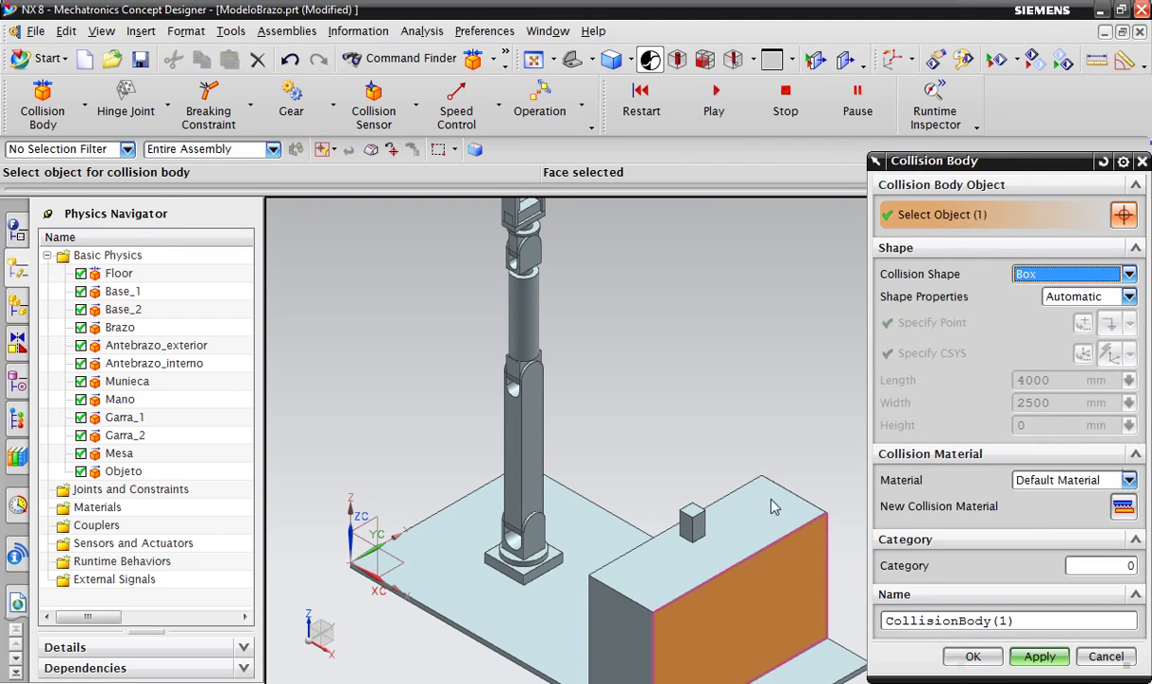
# - Add Mesa's top and left faces and name the body CollisionBody(1)_Mesa
pyautogui.click(692, 561)
pyautogui.click(624, 625)
pyautogui.moveTo(642, 380); pyautogui.dragTo(915, 611, button='middle')
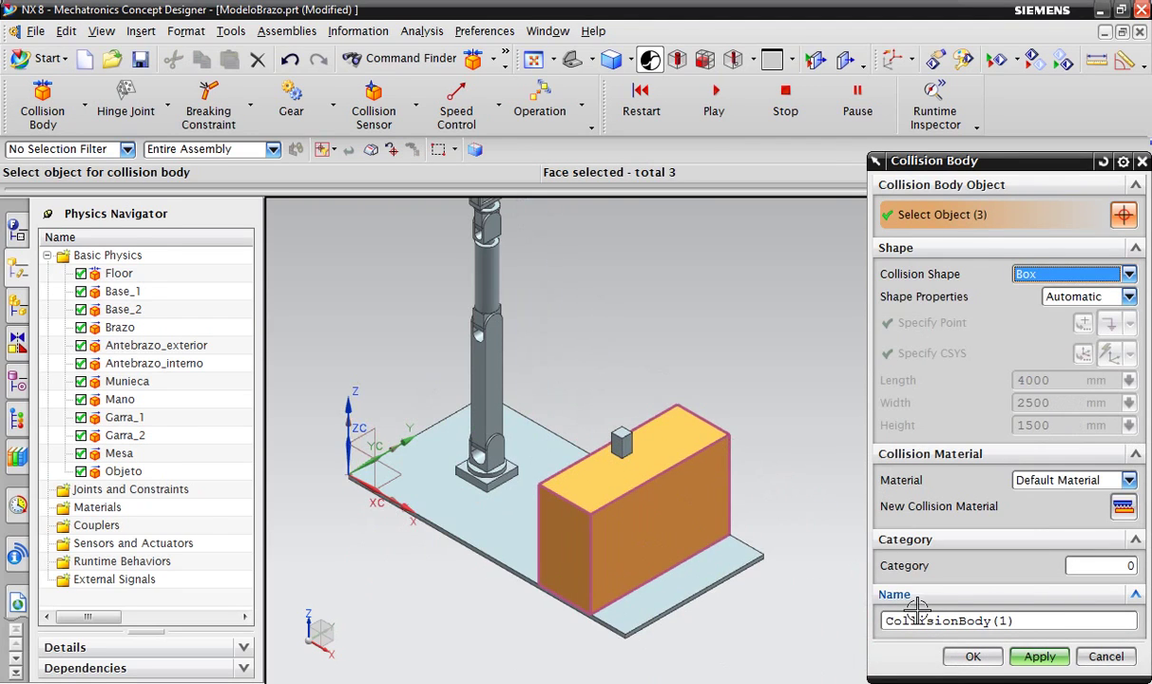
pyautogui.click(1024, 620)
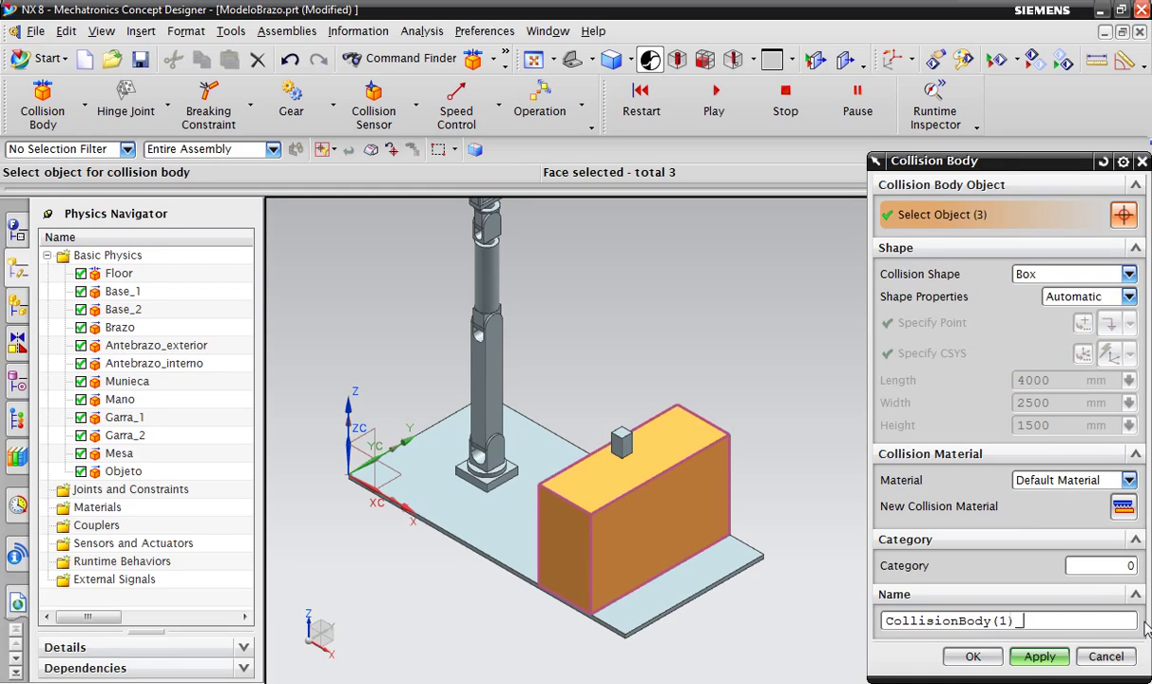
pyautogui.write('Mesa')
pyautogui.scroll(2, 655, 475)
pyautogui.scroll(2, 624, 478)
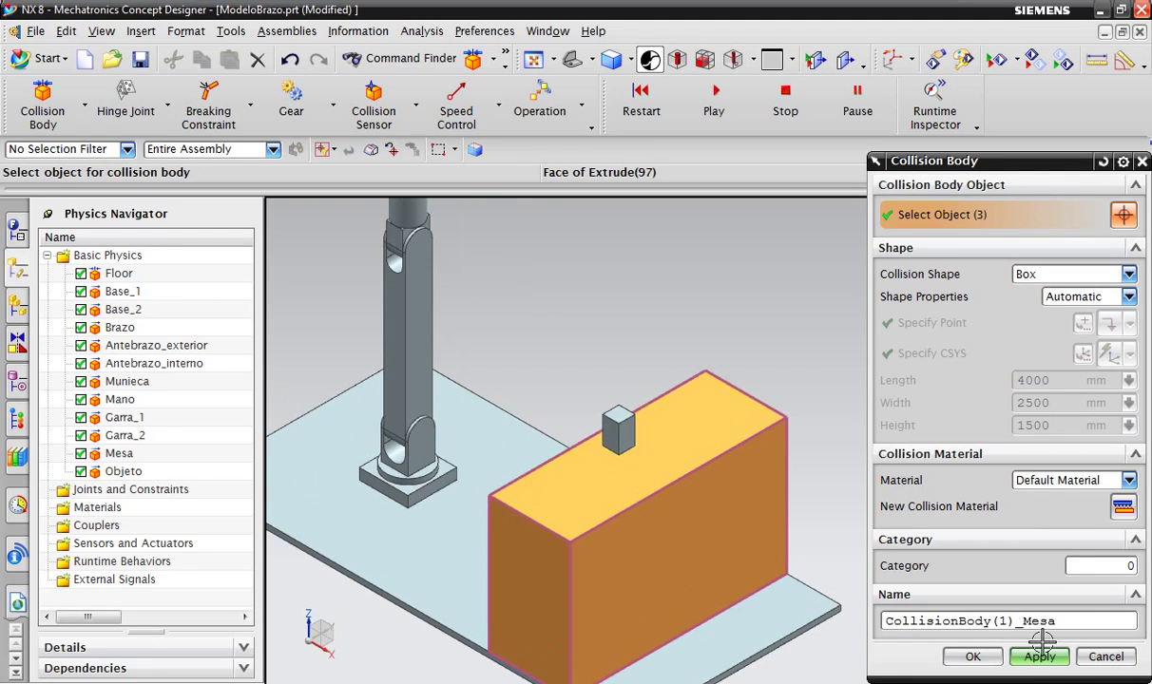
# - Create the CollisionBody(1)_Mesa box collision body
pyautogui.click(1030, 660)
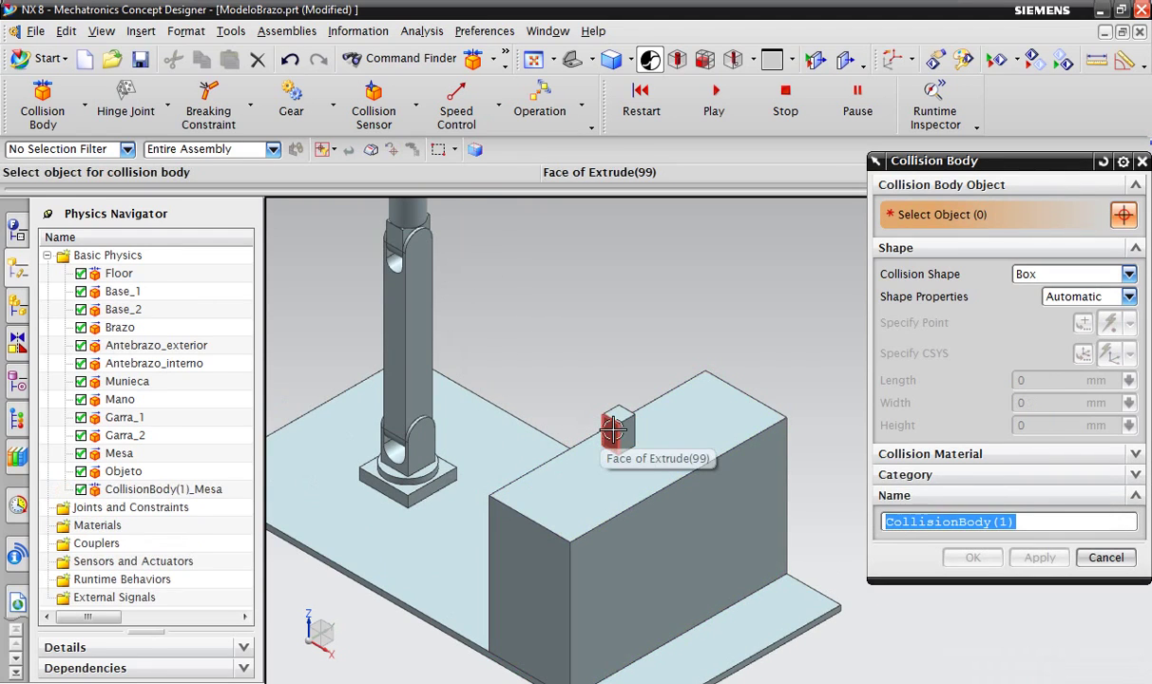
pyautogui.scroll(2, 646, 376)
pyautogui.scroll(2, 627, 404)
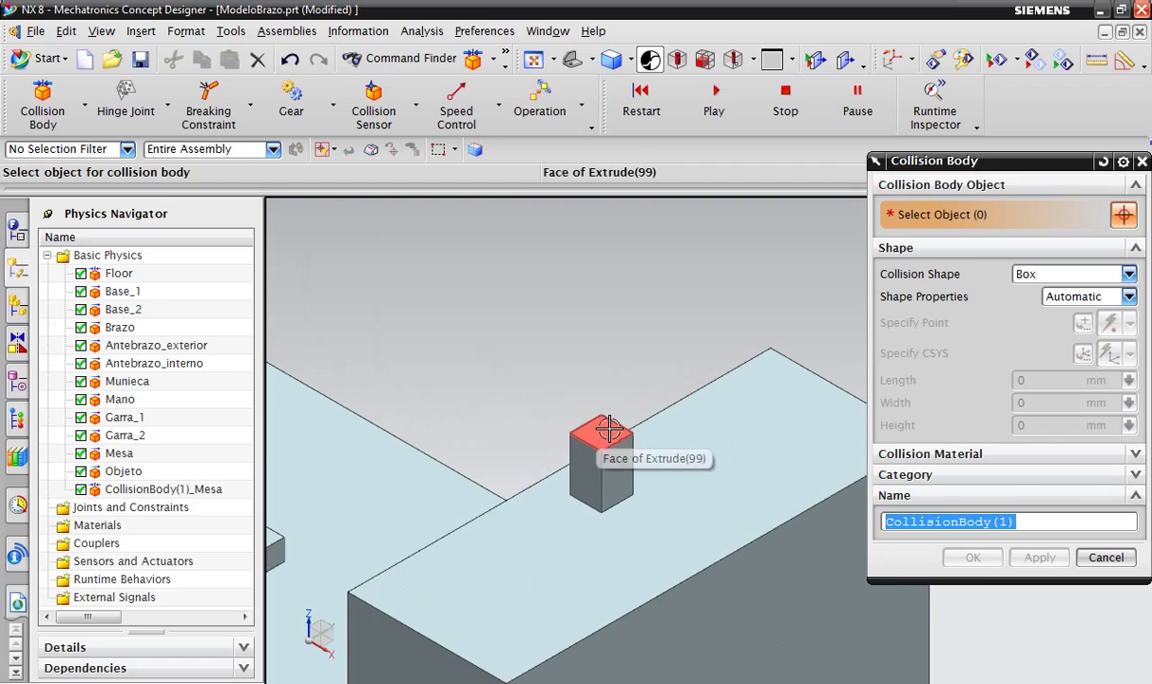
# - Create box body CollisionBody(2)_Objeto from the small cube's top and two side faces
pyautogui.click(597, 430)
pyautogui.click(589, 468)
pyautogui.click(622, 467)
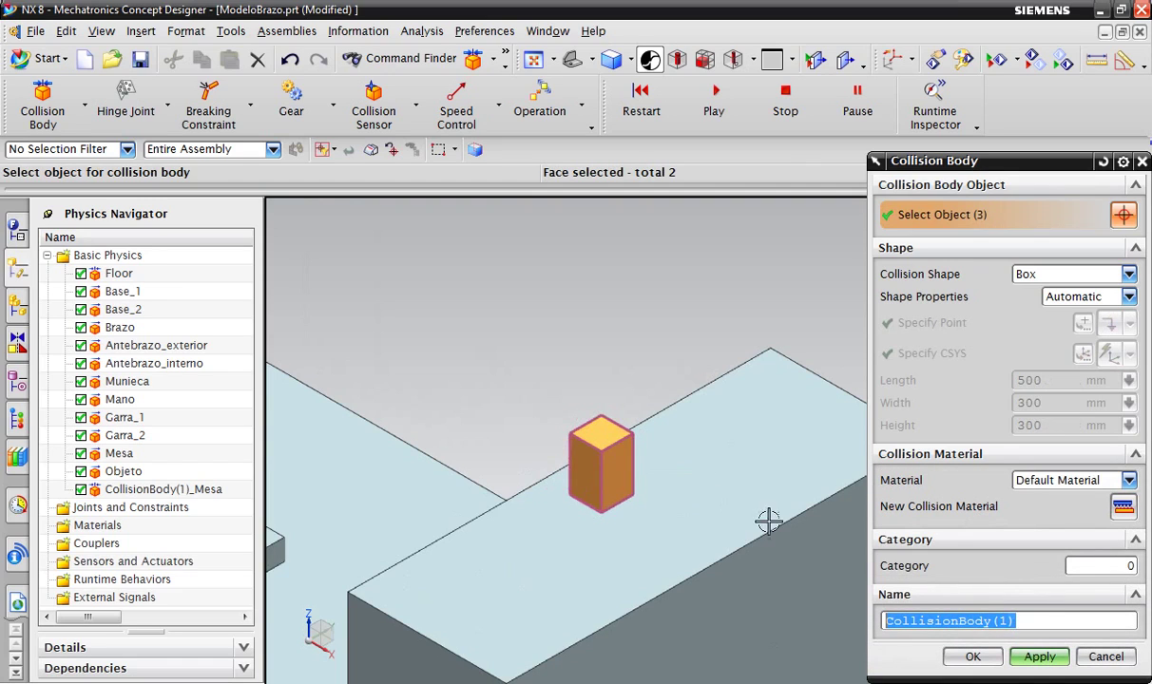
pyautogui.click(1026, 621)
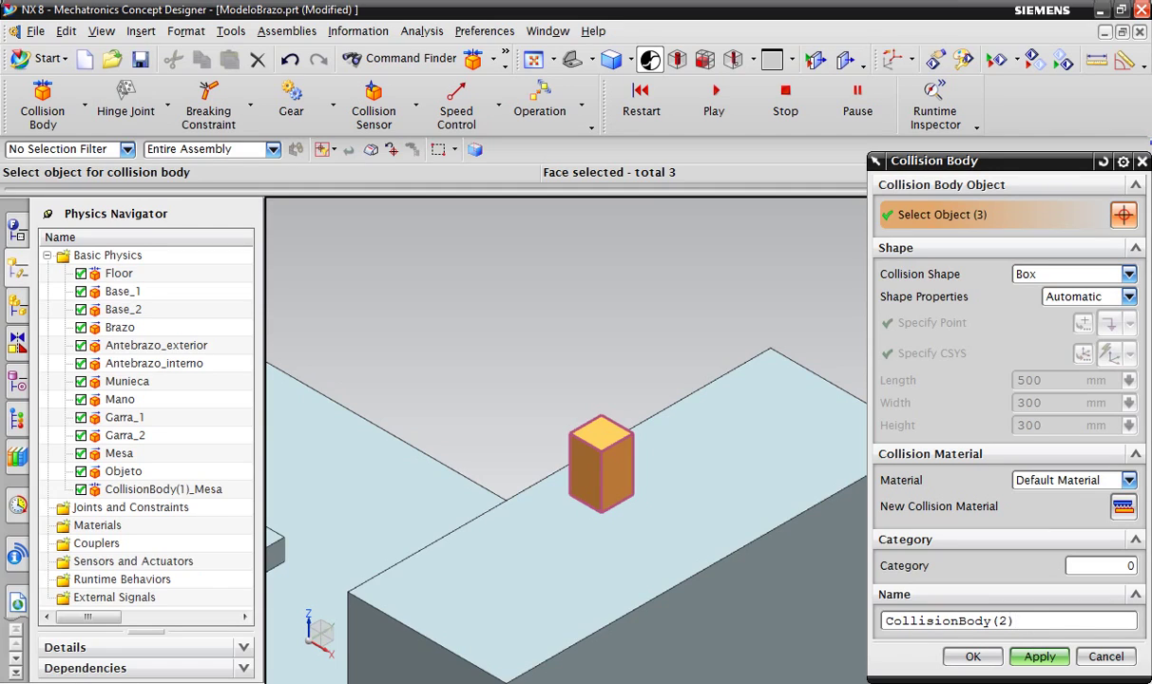
pyautogui.write('_Objeto')
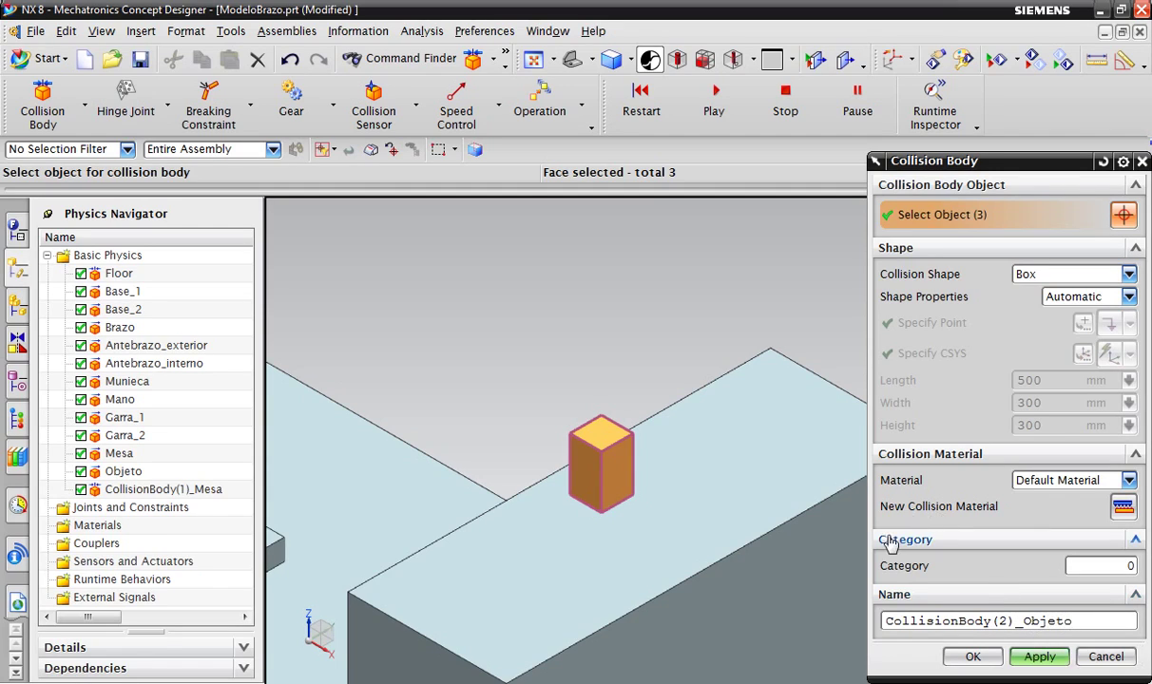
pyautogui.click(1038, 656)
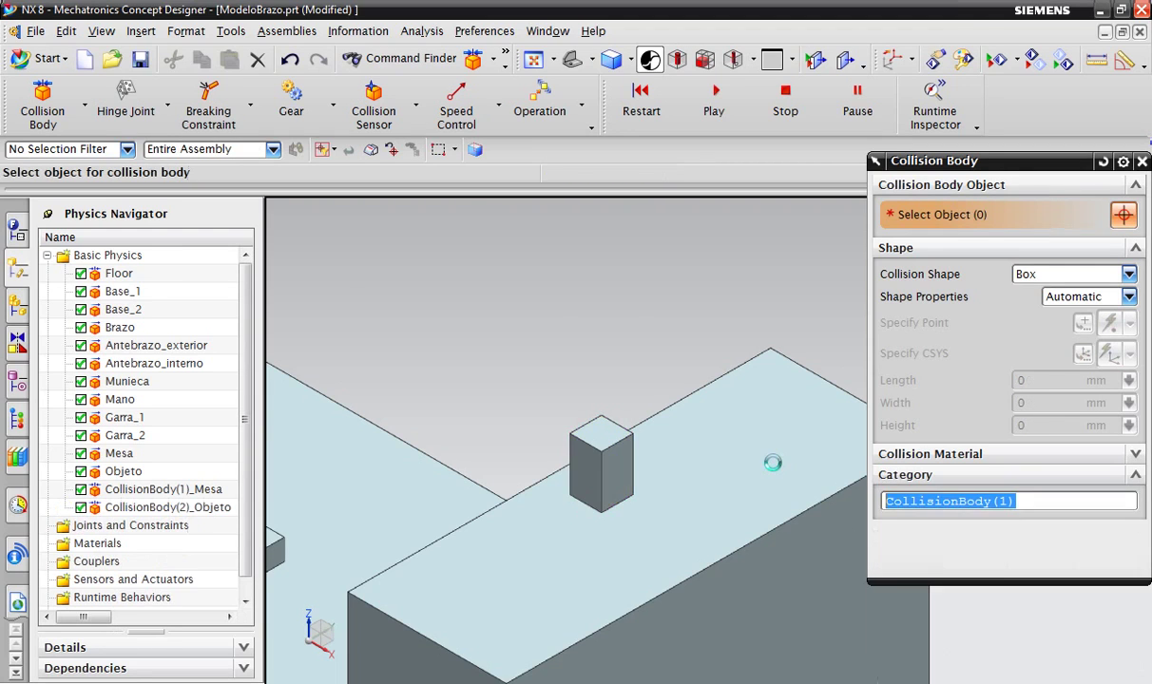
# - Switch the shape to Convex and add collision bodies on the left and right finger tops
pyautogui.scroll(-5, 775, 465)
pyautogui.scroll(3, 668, 234)
pyautogui.scroll(3, 609, 352)
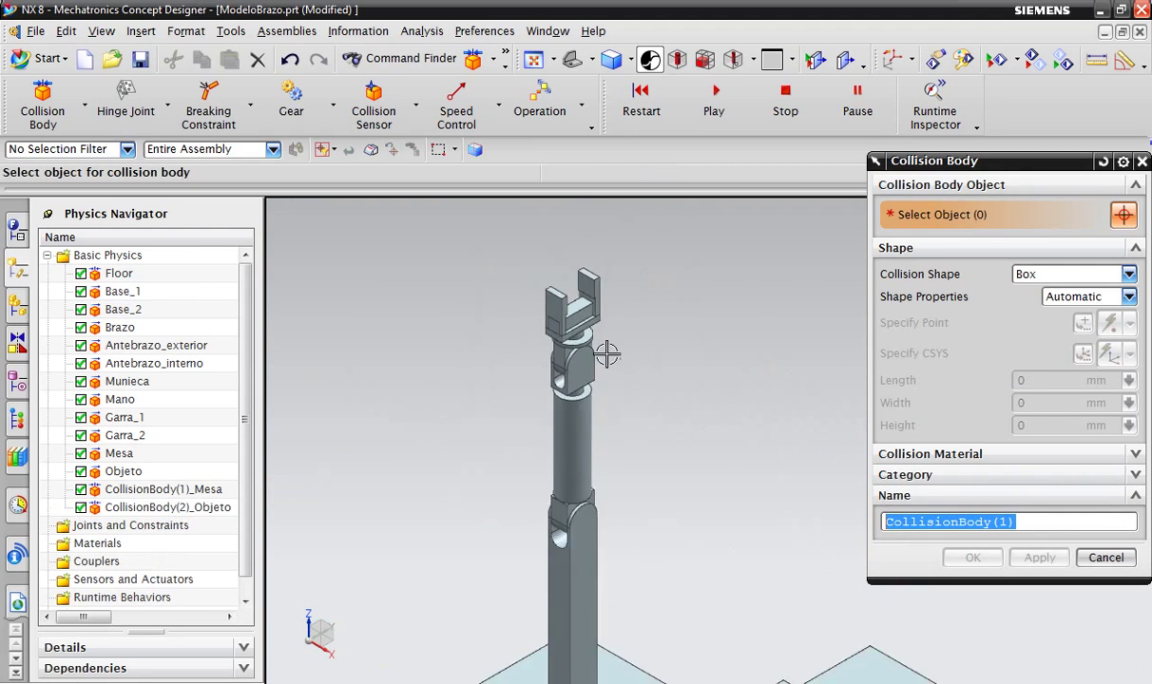
pyautogui.scroll(2, 570, 304)
pyautogui.scroll(-2, 554, 295)
pyautogui.scroll(3, 560, 304)
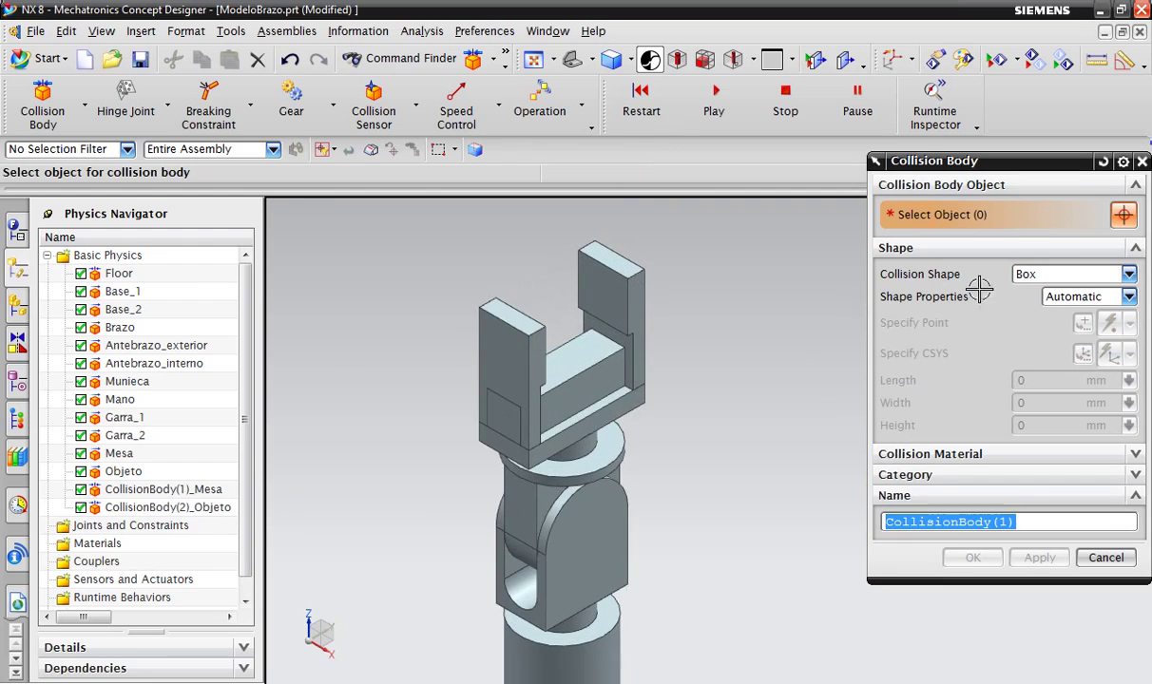
pyautogui.click(1061, 274)
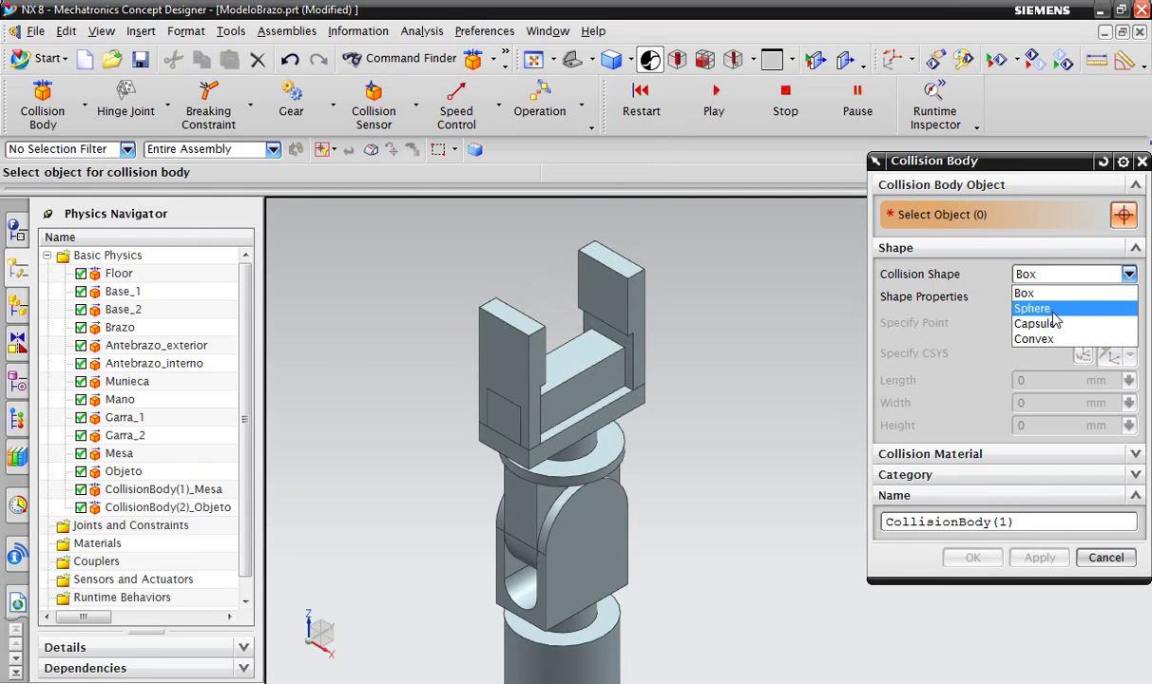
pyautogui.click(1045, 338)
pyautogui.scroll(2, 627, 321)
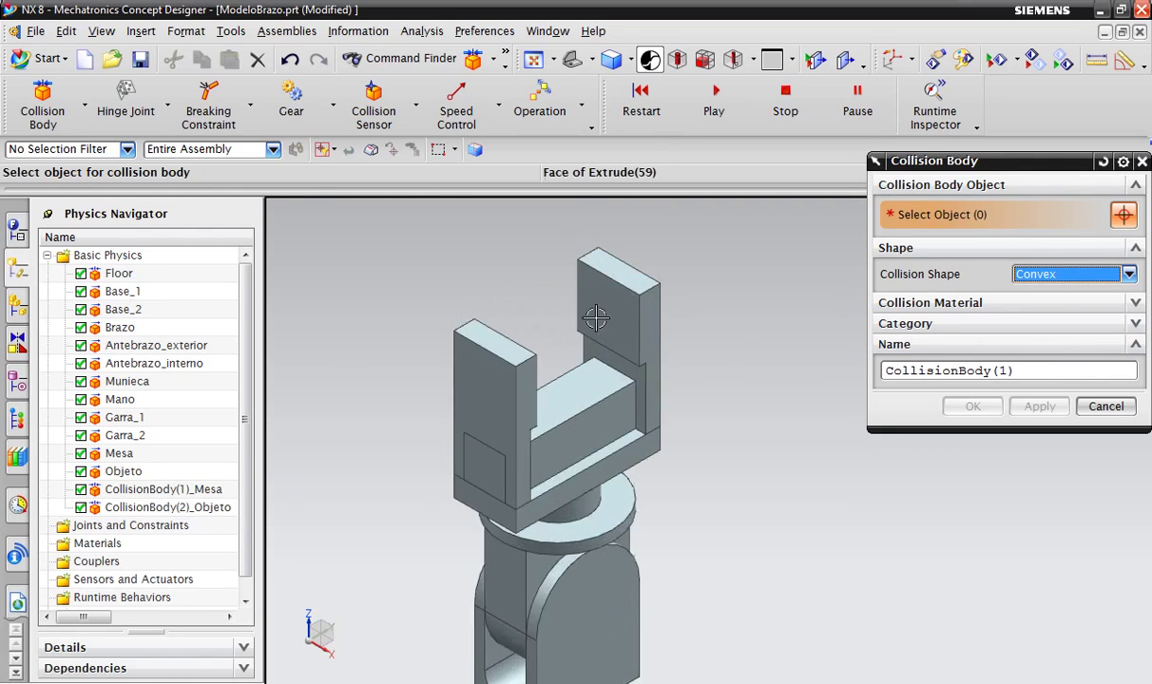
pyautogui.scroll(2, 533, 328)
pyautogui.click(473, 340)
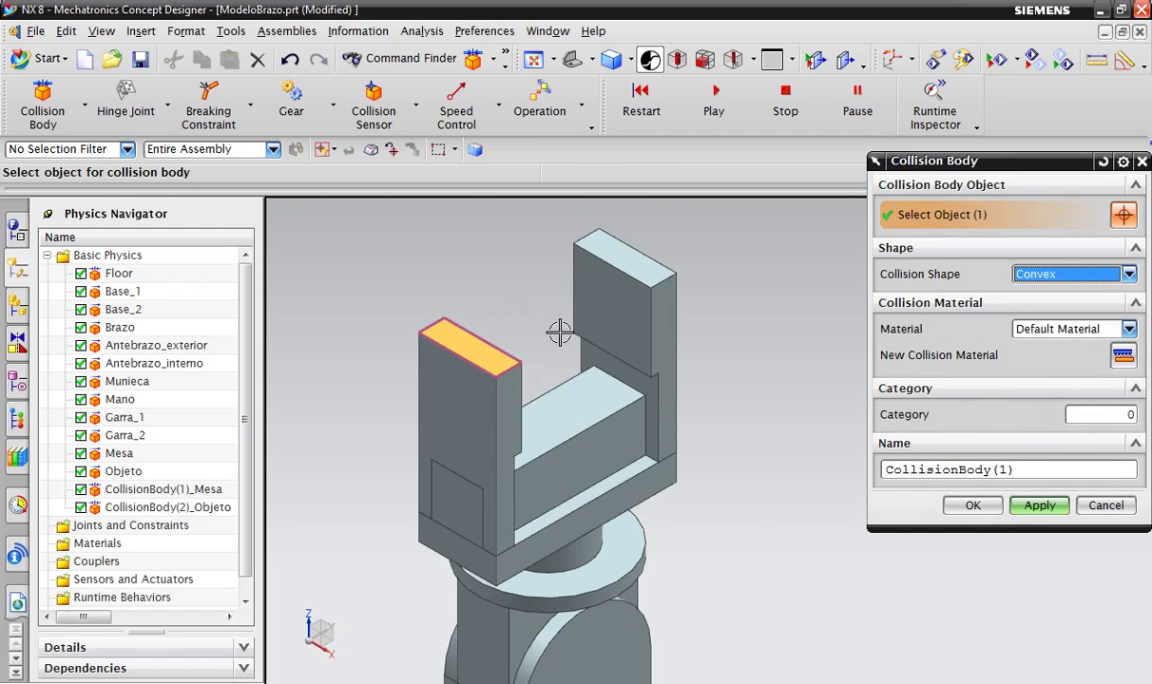
pyautogui.moveTo(560, 332); pyautogui.dragTo(528, 329, button='middle')
pyautogui.scroll(-2, 588, 352)
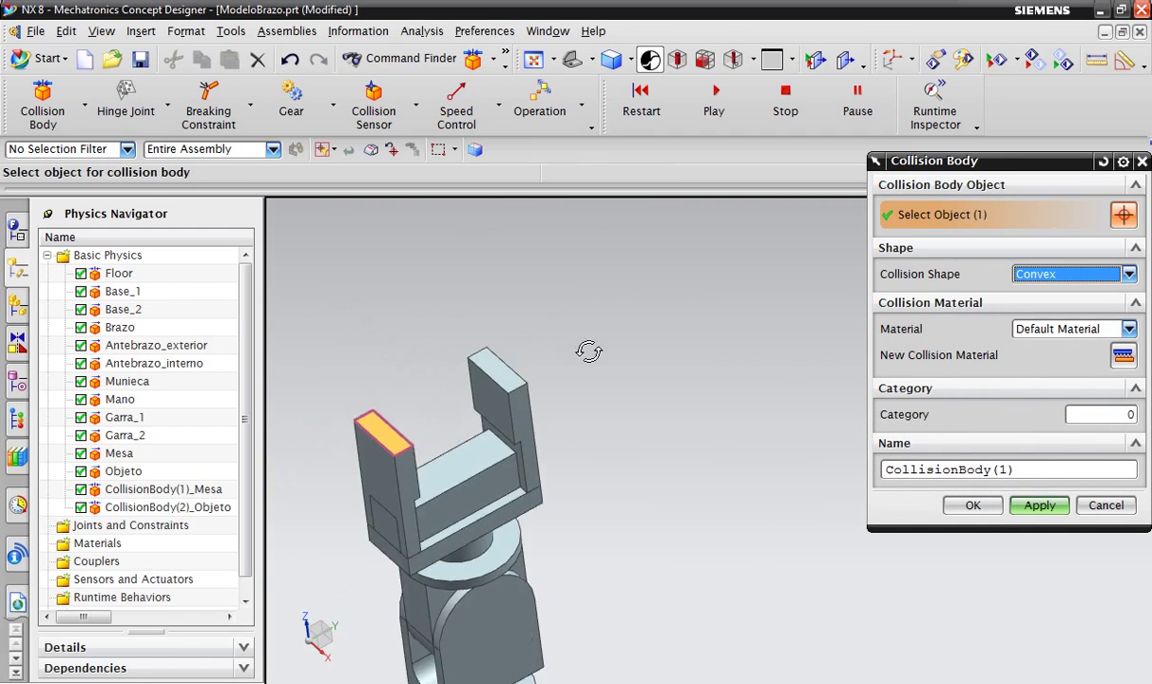
pyautogui.scroll(2, 475, 435)
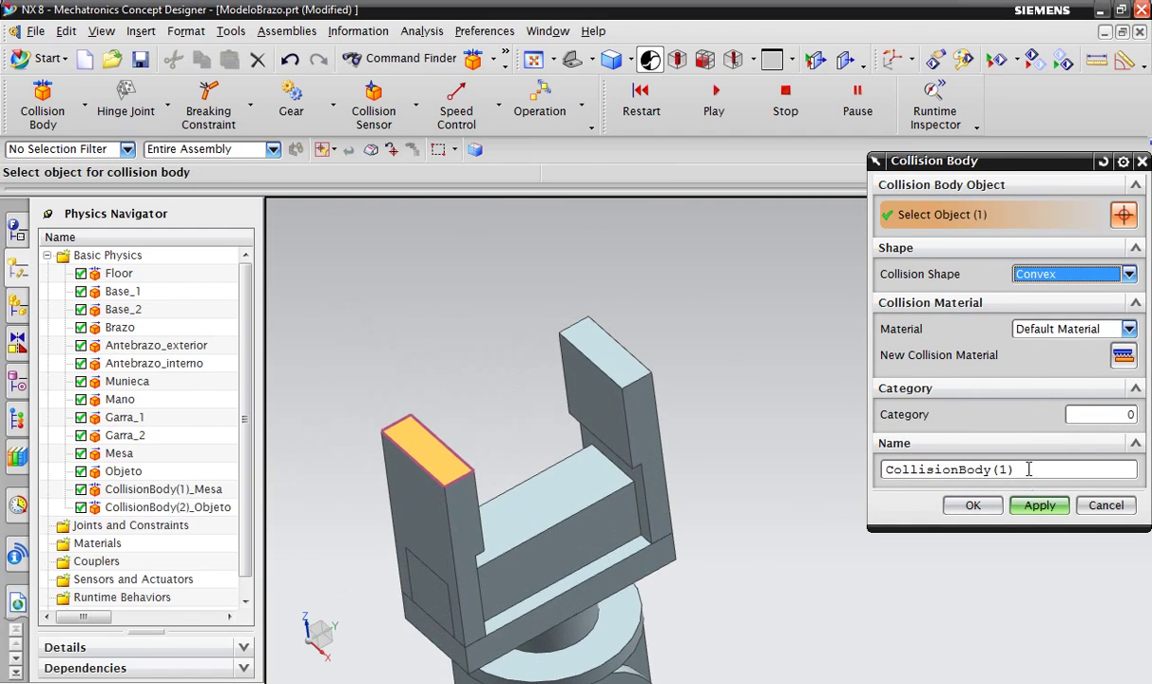
pyautogui.click(1039, 506)
pyautogui.click(606, 348)
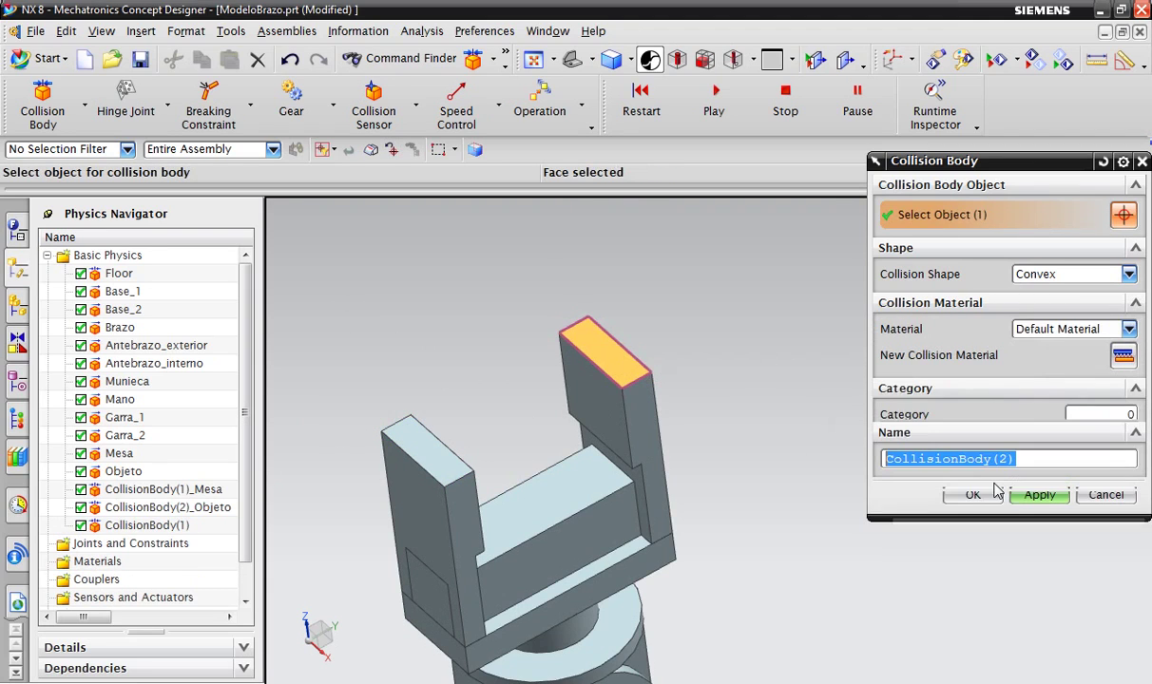
pyautogui.click(1039, 507)
# - Add convex collision bodies on the inner faces of the right and left fingers
pyautogui.click(589, 371)
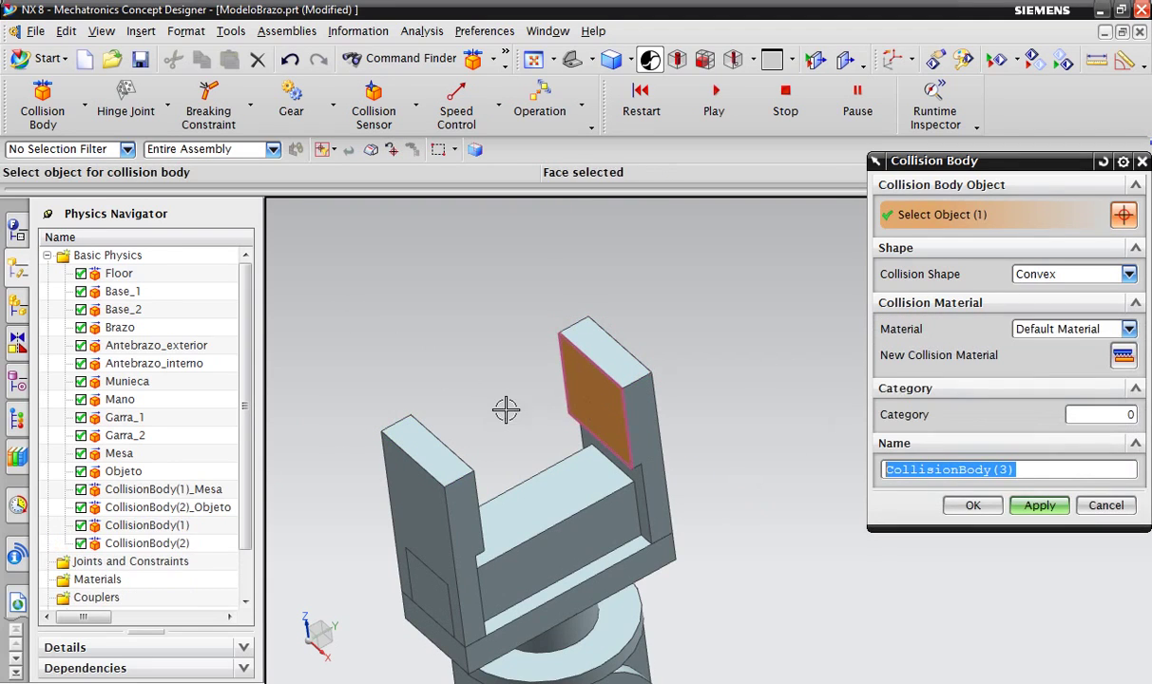
pyautogui.moveTo(507, 407)
pyautogui.mouseDown(button='middle')
pyautogui.moveTo(480, 407)
pyautogui.moveTo(596, 431)
pyautogui.moveTo(291, 437)
pyautogui.moveTo(575, 449)
pyautogui.mouseUp(button='middle')
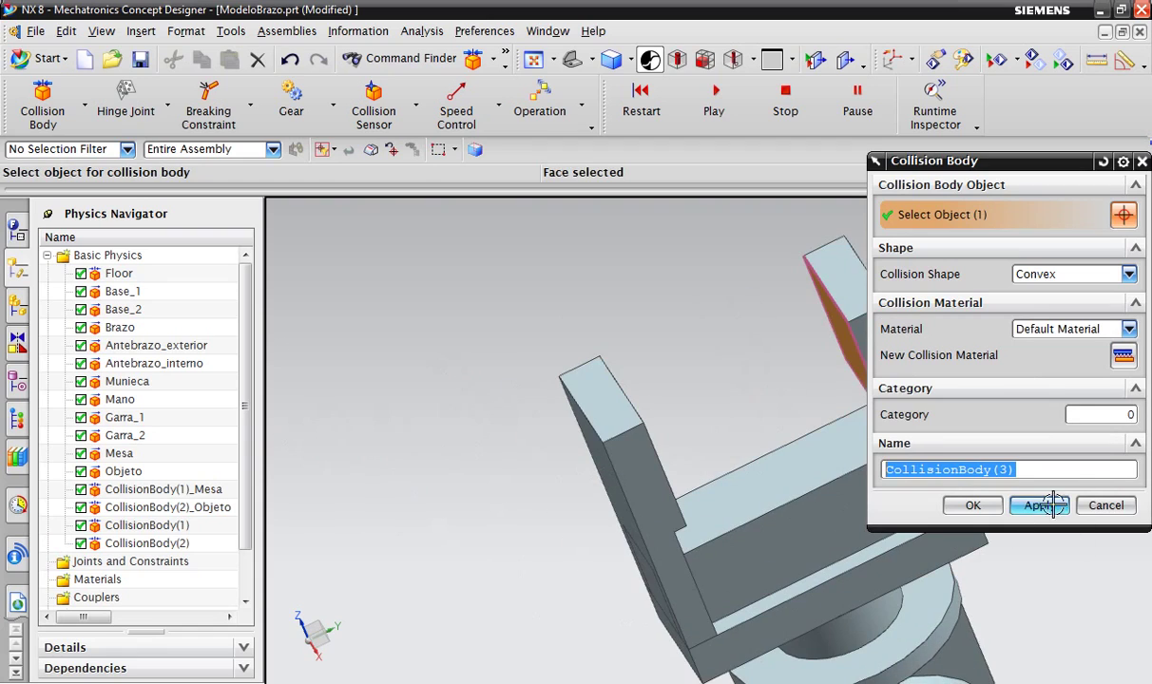
pyautogui.click(1039, 505)
pyautogui.moveTo(499, 539)
pyautogui.mouseDown(button='middle')
pyautogui.moveTo(478, 465)
pyautogui.moveTo(446, 445)
pyautogui.mouseUp(button='middle')
pyautogui.click(407, 439)
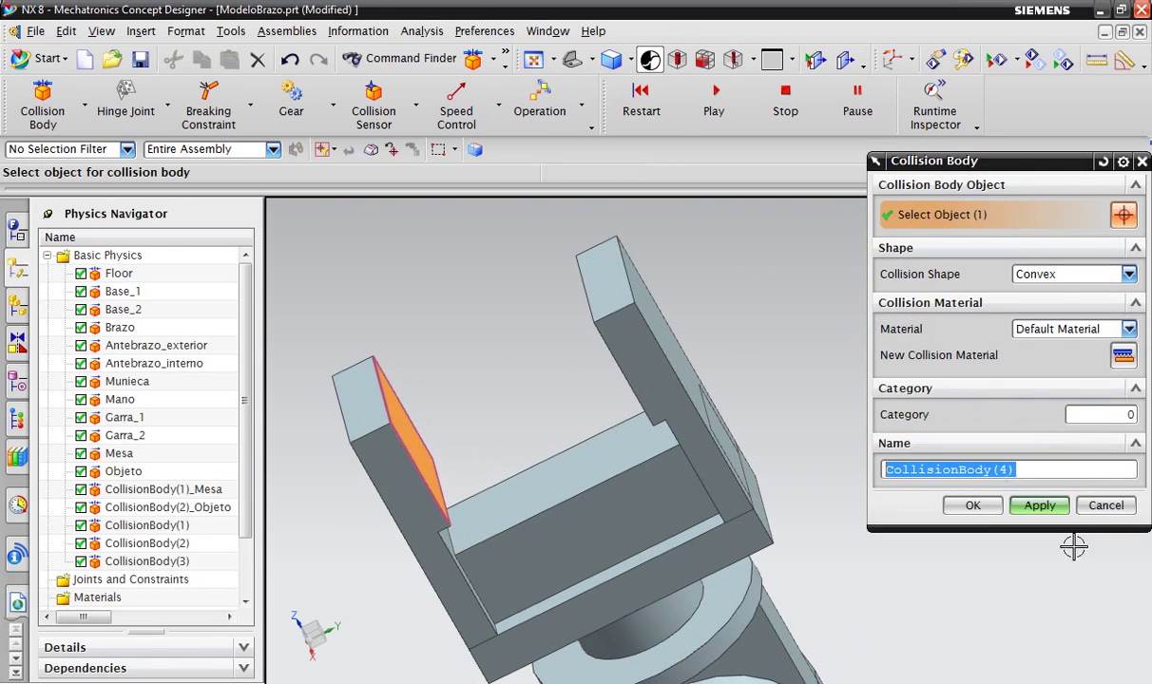
pyautogui.click(1045, 505)
# - Add convex bodies on the small faces of both fingers, including Extrude(61), then close the dialog
pyautogui.moveTo(866, 624)
pyautogui.mouseDown(button='middle')
pyautogui.moveTo(798, 430)
pyautogui.moveTo(728, 396)
pyautogui.moveTo(717, 378)
pyautogui.moveTo(808, 435)
pyautogui.mouseUp(button='middle')
pyautogui.scroll(4, 741, 285)
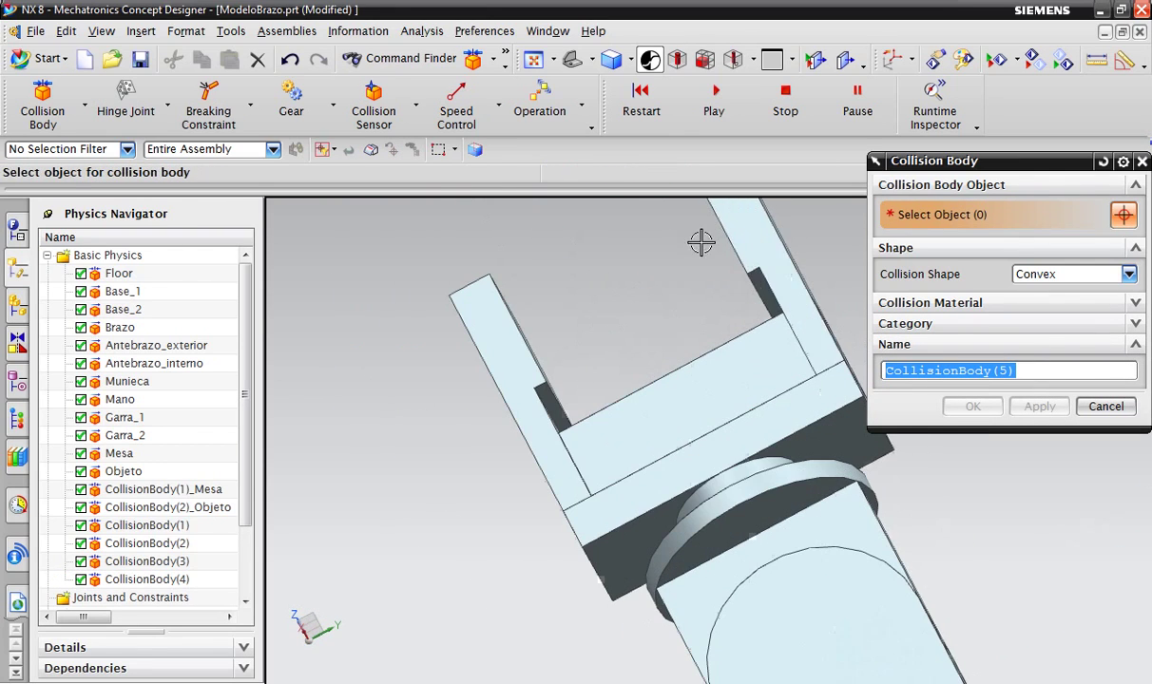
pyautogui.click(757, 281)
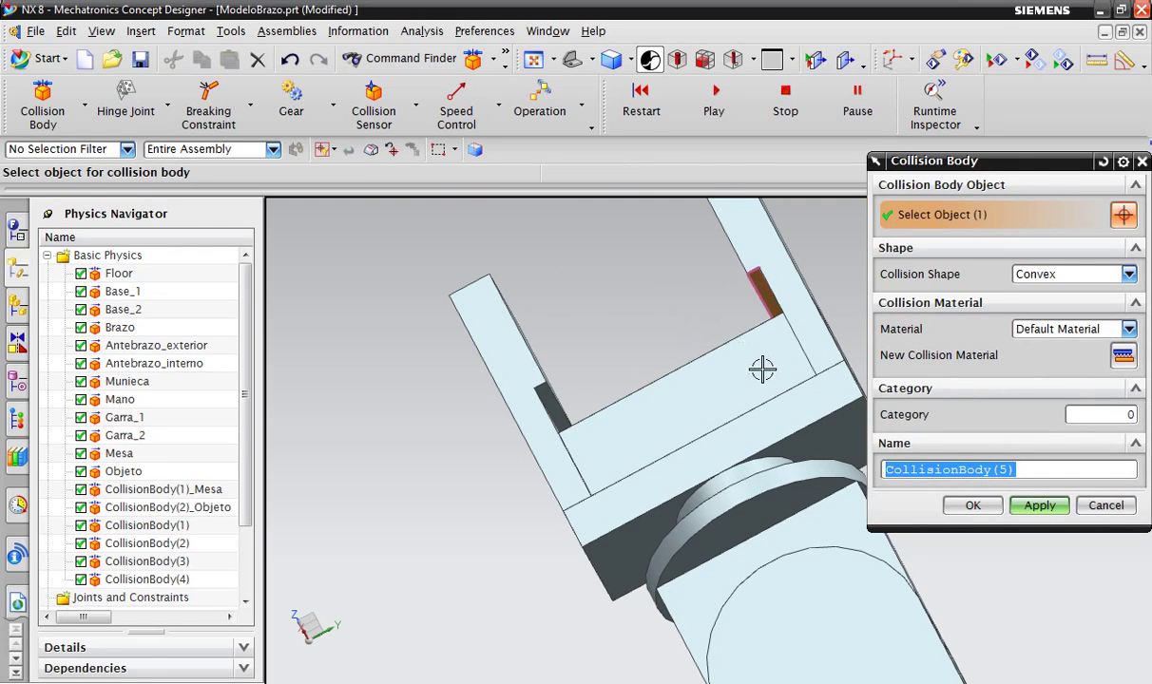
pyautogui.click(1036, 510)
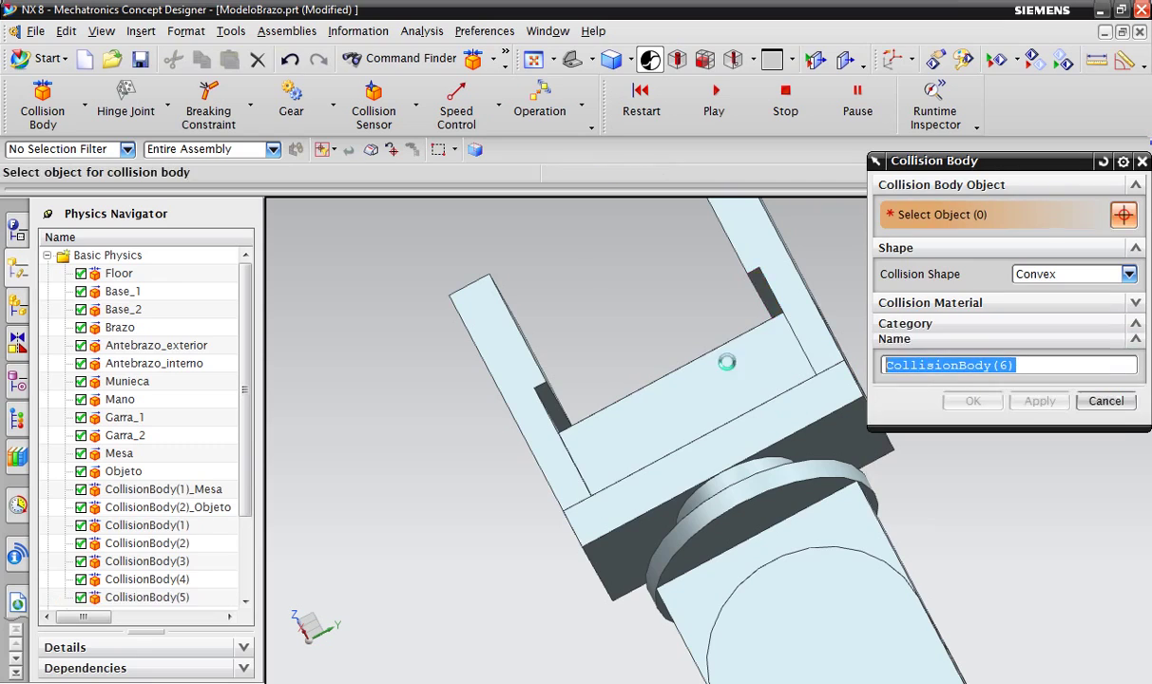
pyautogui.click(551, 401)
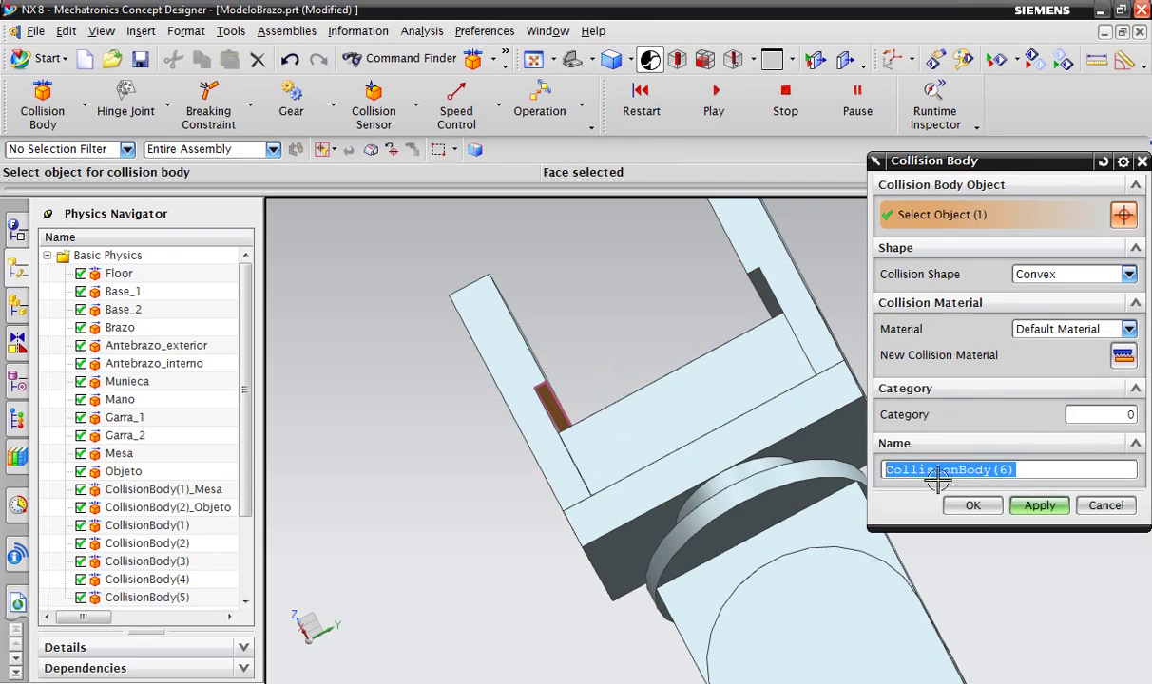
pyautogui.click(1031, 505)
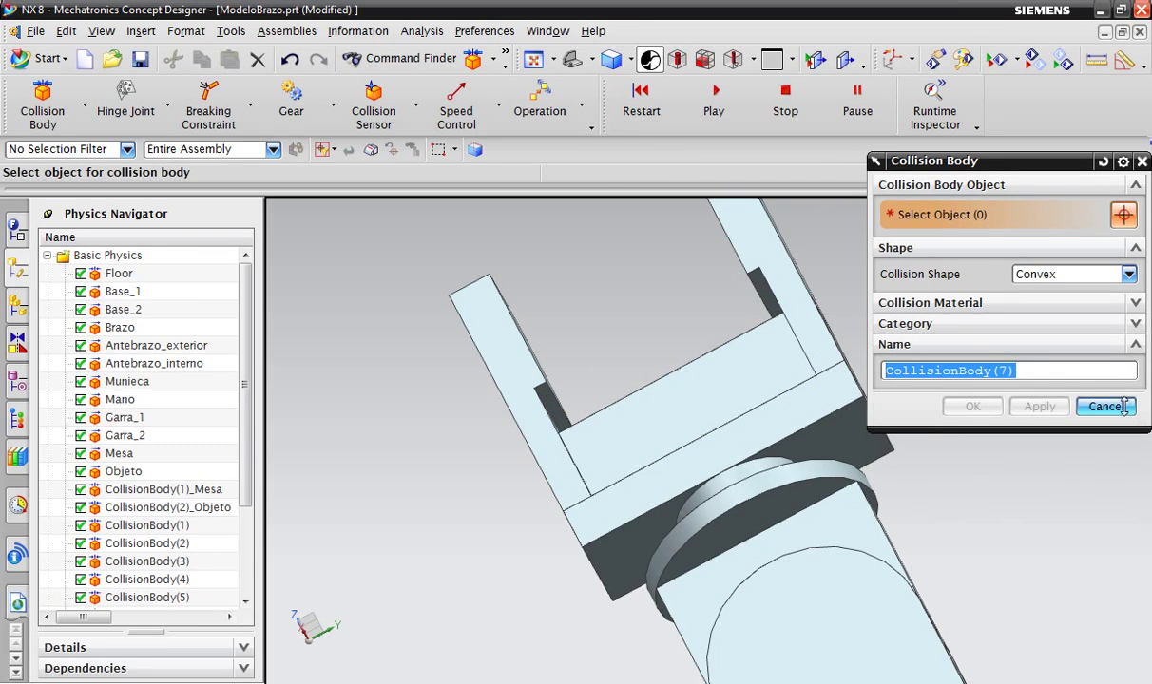
pyautogui.click(1105, 406)
# - From the Home view, run the simulation, lift and drop the table block, then stop and reset
pyautogui.press('Home')
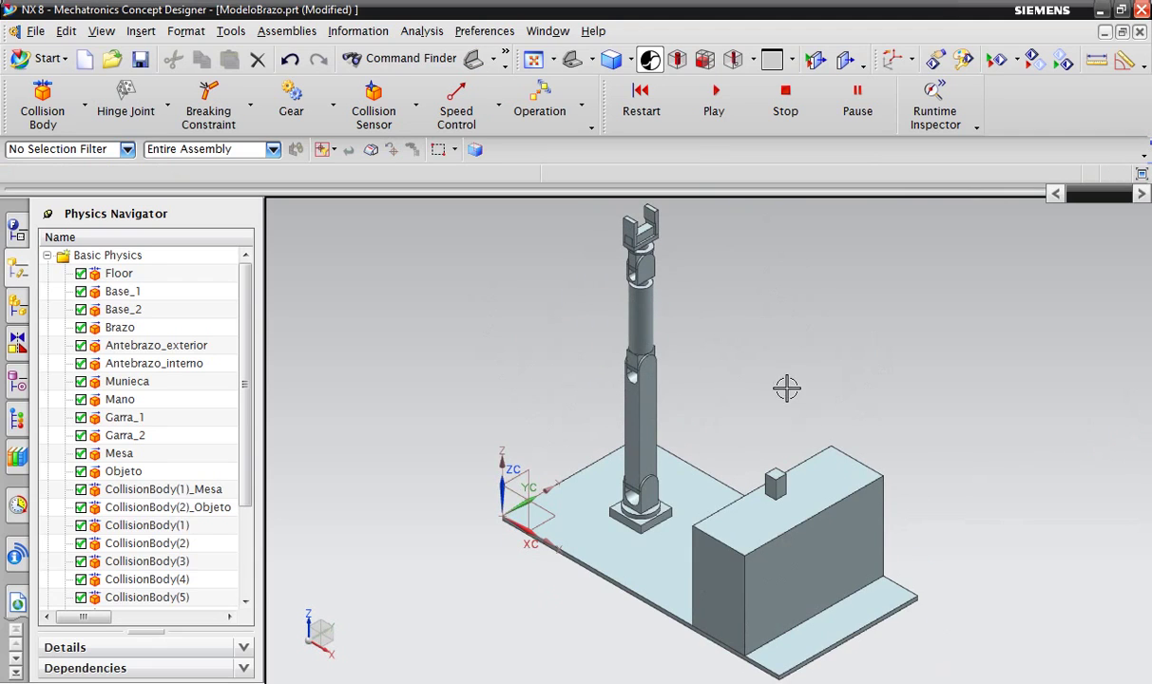
pyautogui.click(703, 109)
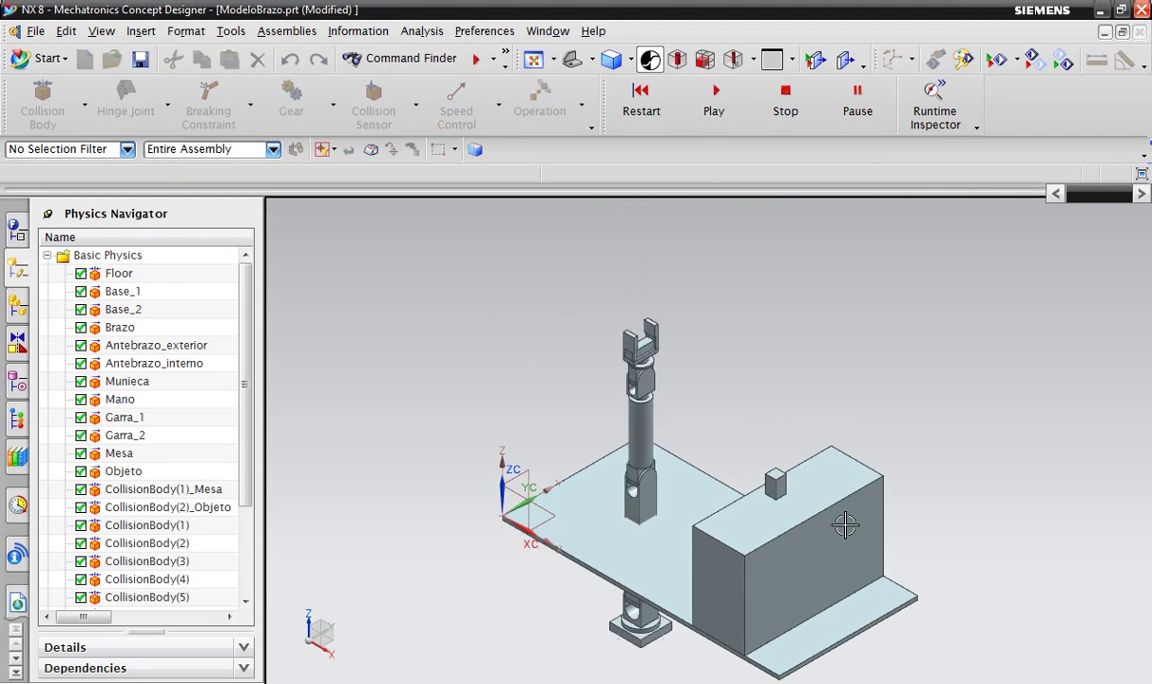
pyautogui.scroll(3, 689, 506)
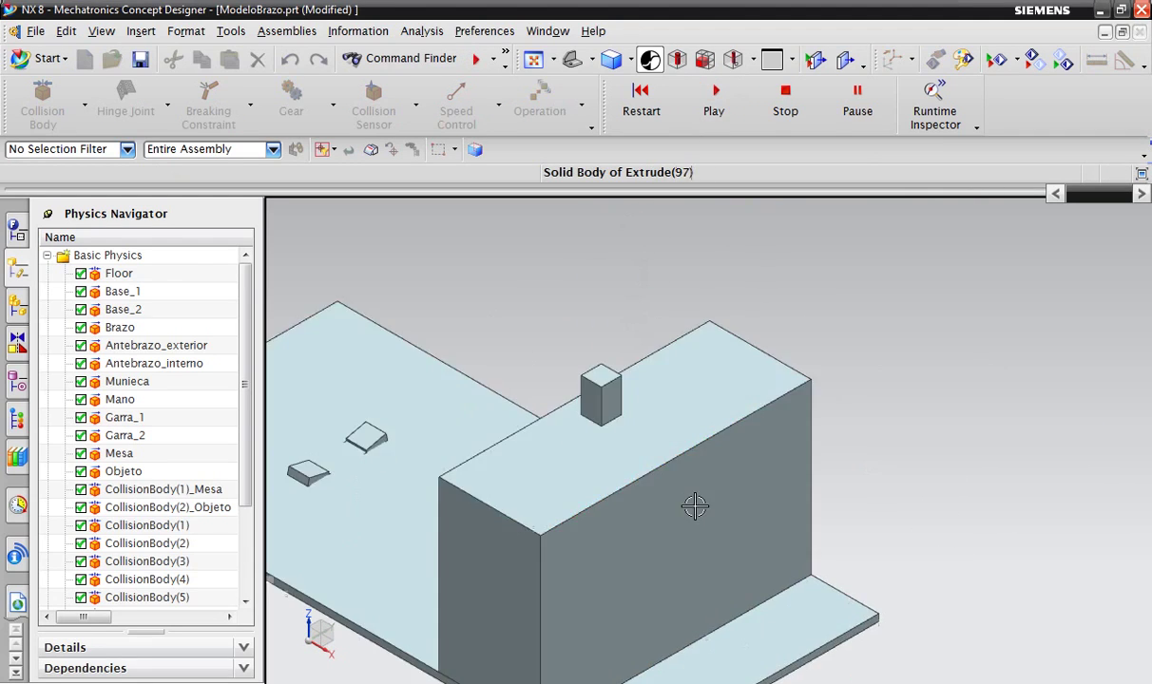
pyautogui.scroll(-3, 589, 439)
pyautogui.scroll(1, 589, 439)
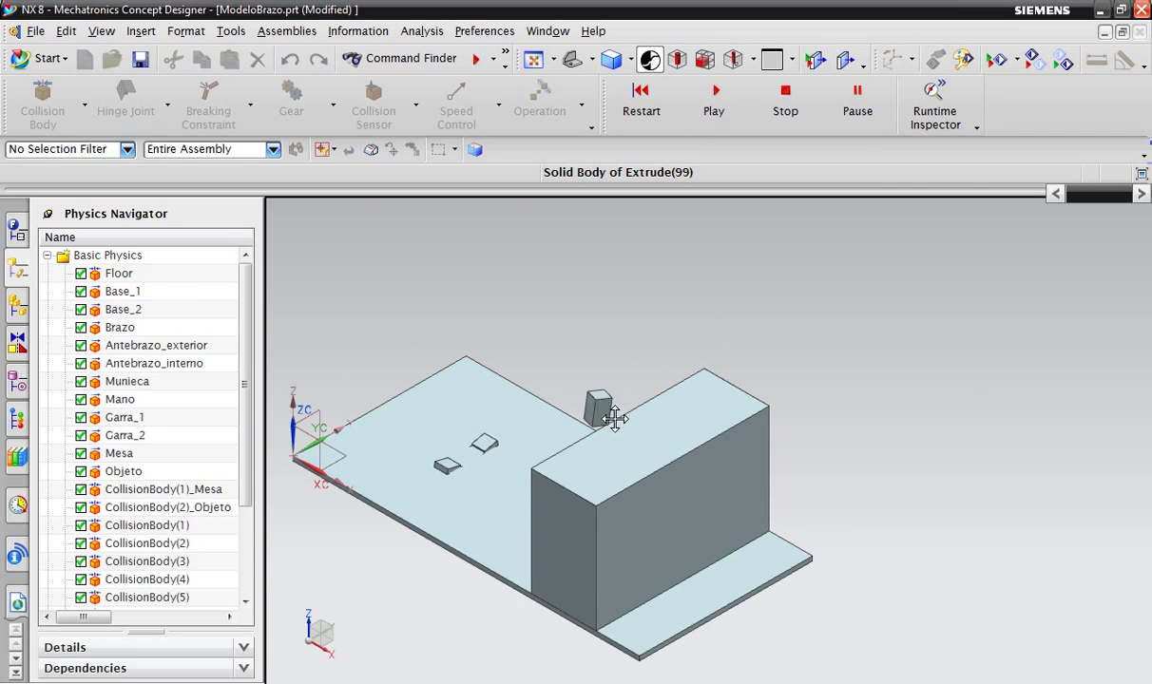
pyautogui.moveTo(642, 475); pyautogui.dragTo(597, 411)
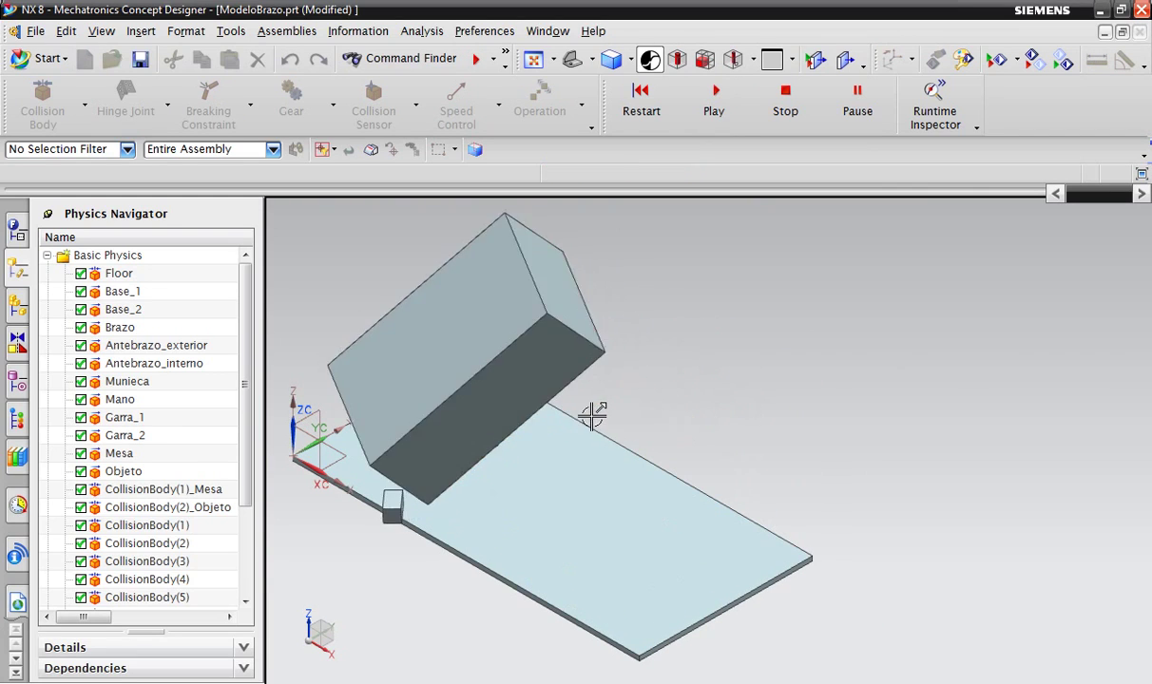
pyautogui.scroll(-1, 527, 466)
pyautogui.scroll(2, 587, 425)
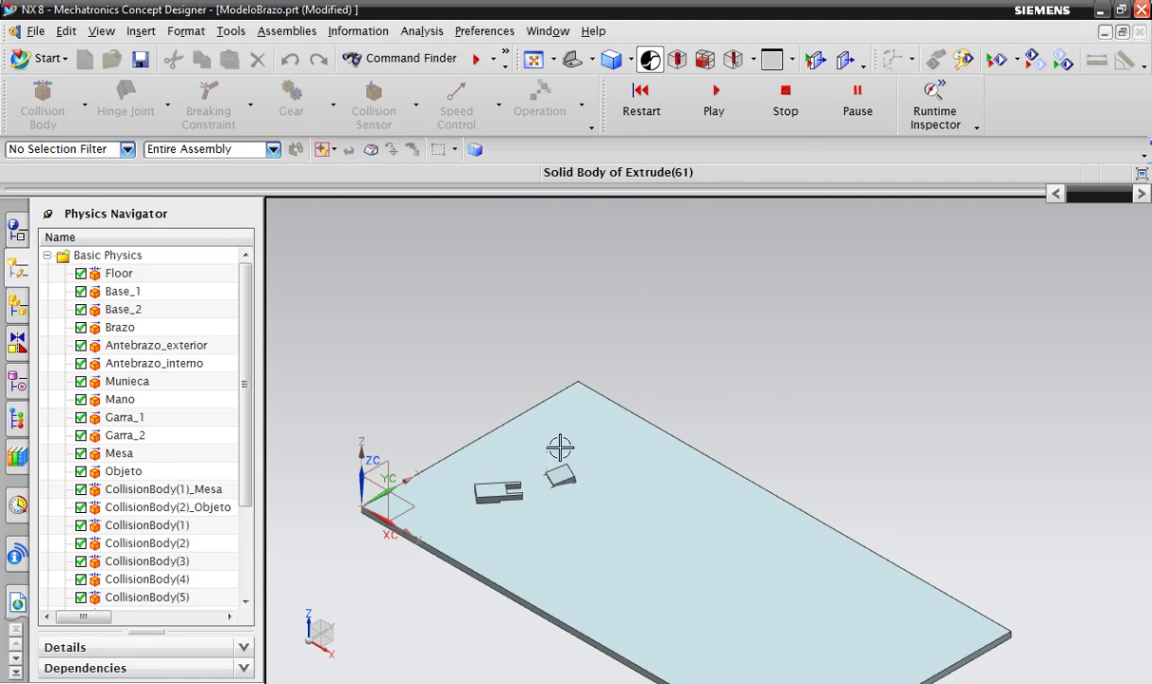
pyautogui.click(785, 100)
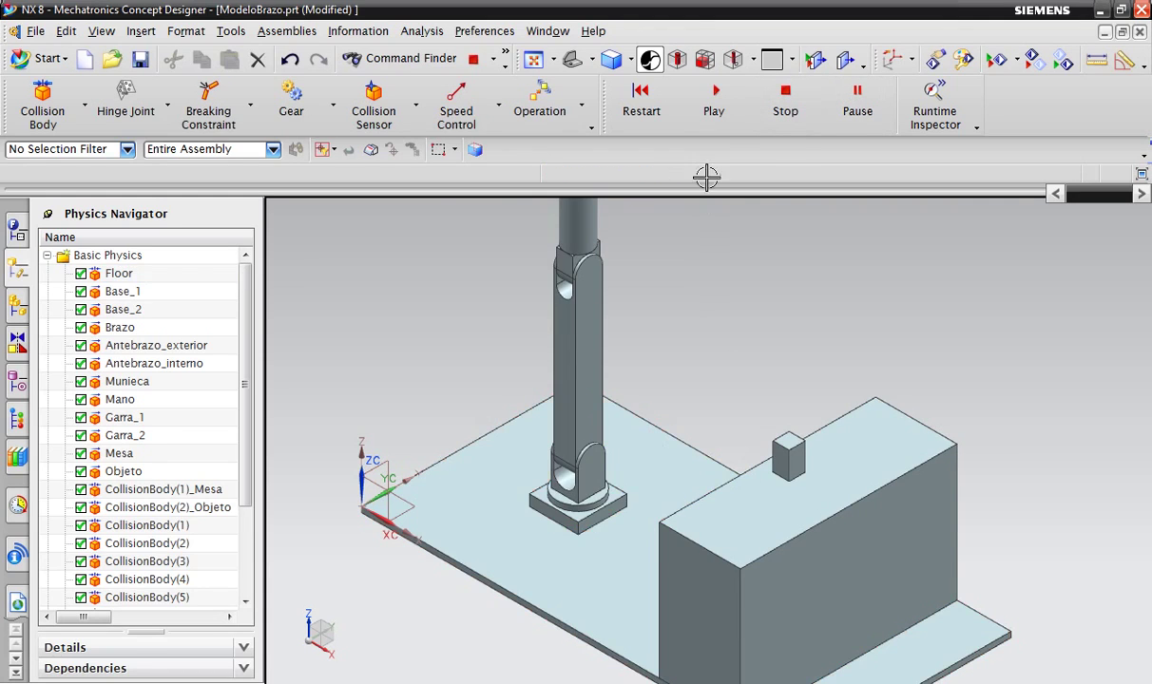
pyautogui.click(713, 97)
pyautogui.click(783, 100)
pyautogui.scroll(-2, 686, 378)
pyautogui.scroll(-2, 755, 273)
pyautogui.scroll(1, 779, 272)
pyautogui.scroll(1, 740, 358)
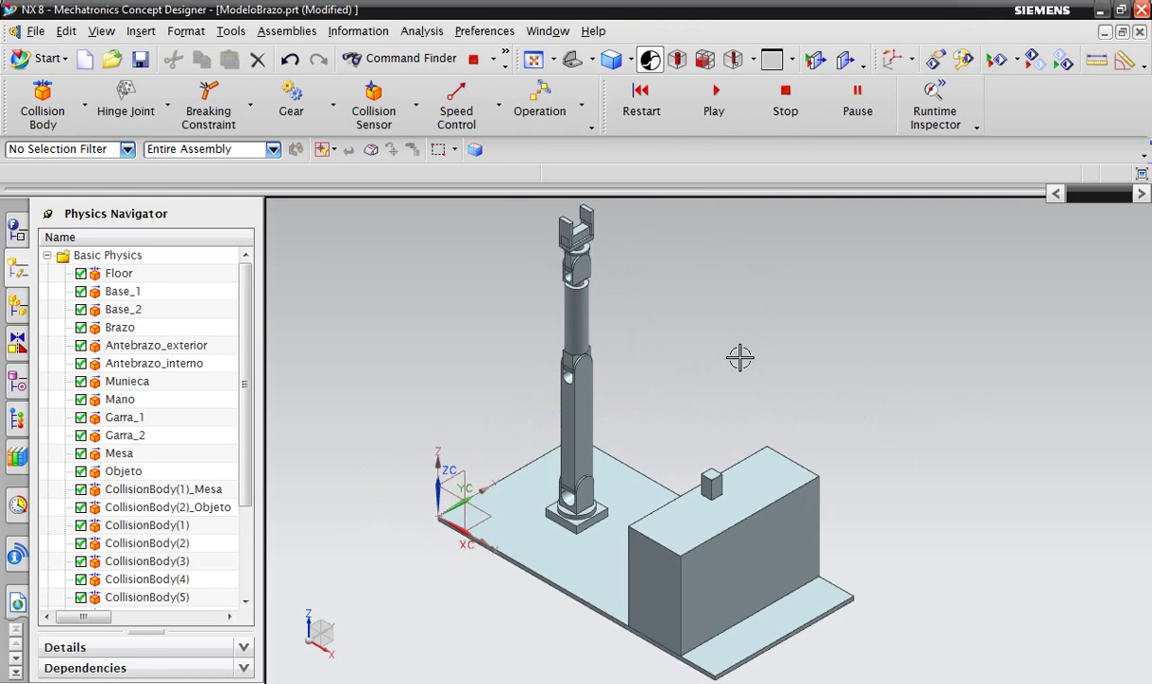
pyautogui.moveTo(245, 374); pyautogui.dragTo(249, 478)
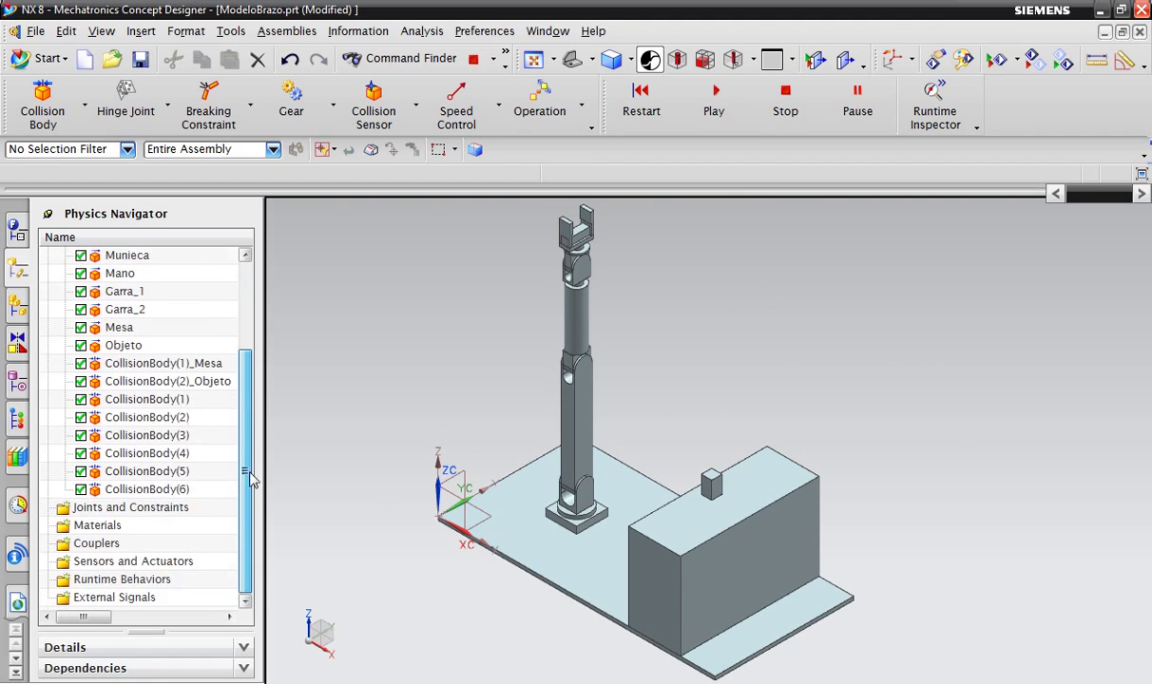
pyautogui.scroll(3, 245, 428)
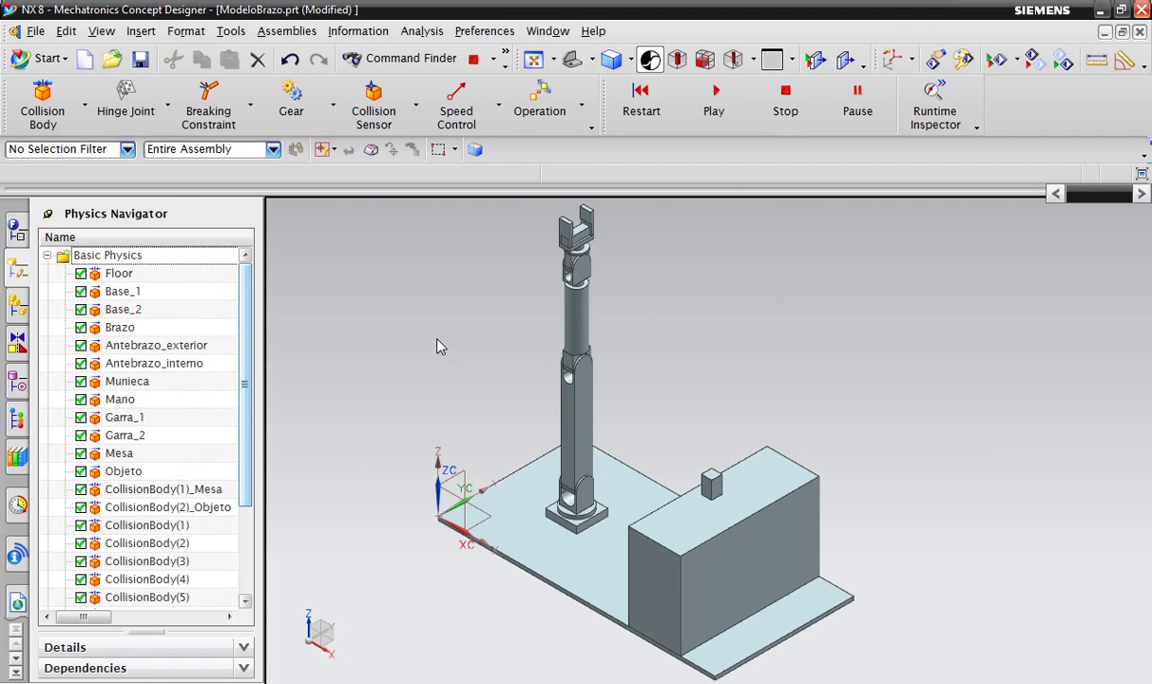
pyautogui.scroll(-2, 456, 342)
pyautogui.scroll(2, 461, 350)
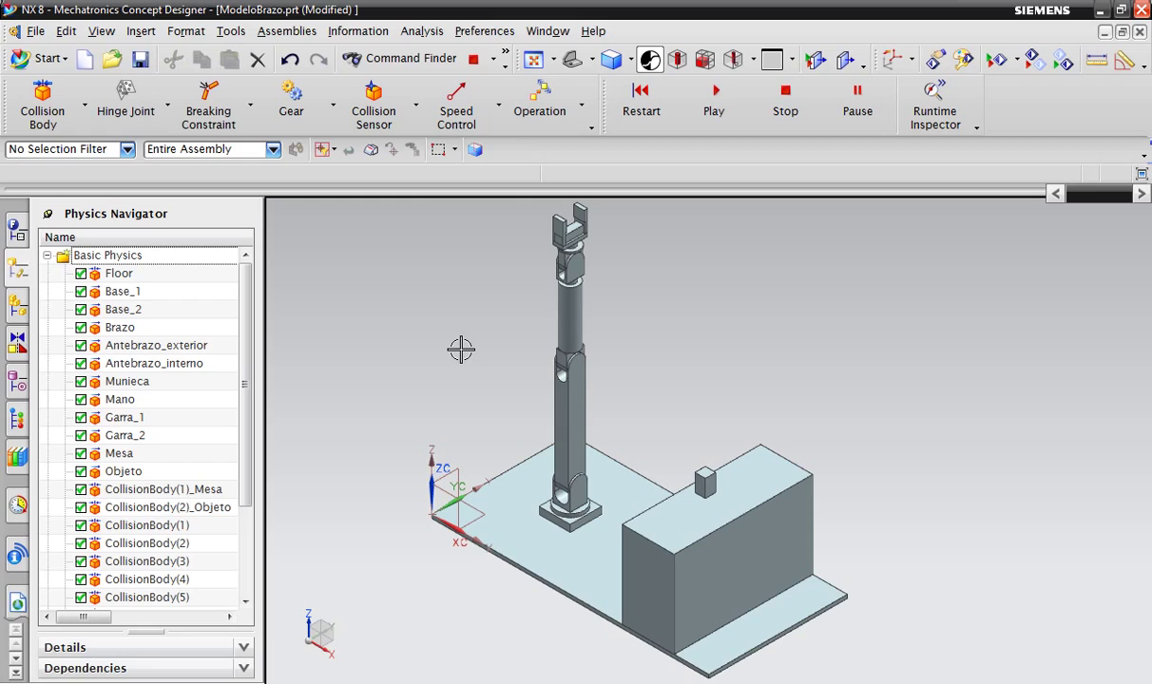